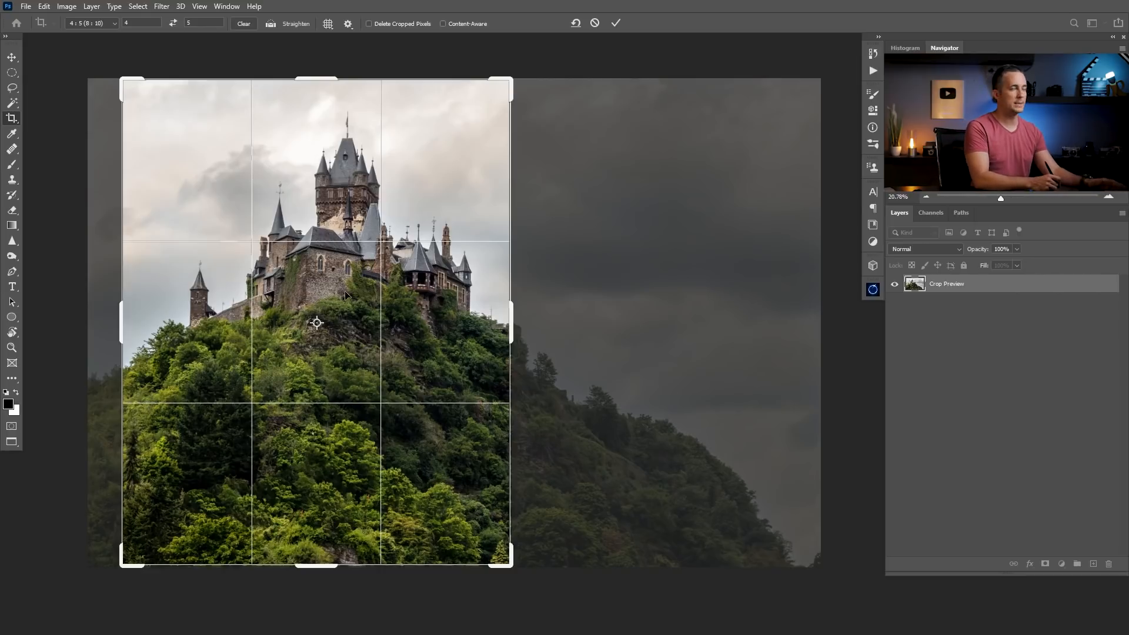
- Apply the 4:5 portrait crop around the castle and activate the Move tool
{"action": "key", "text": "Return"}
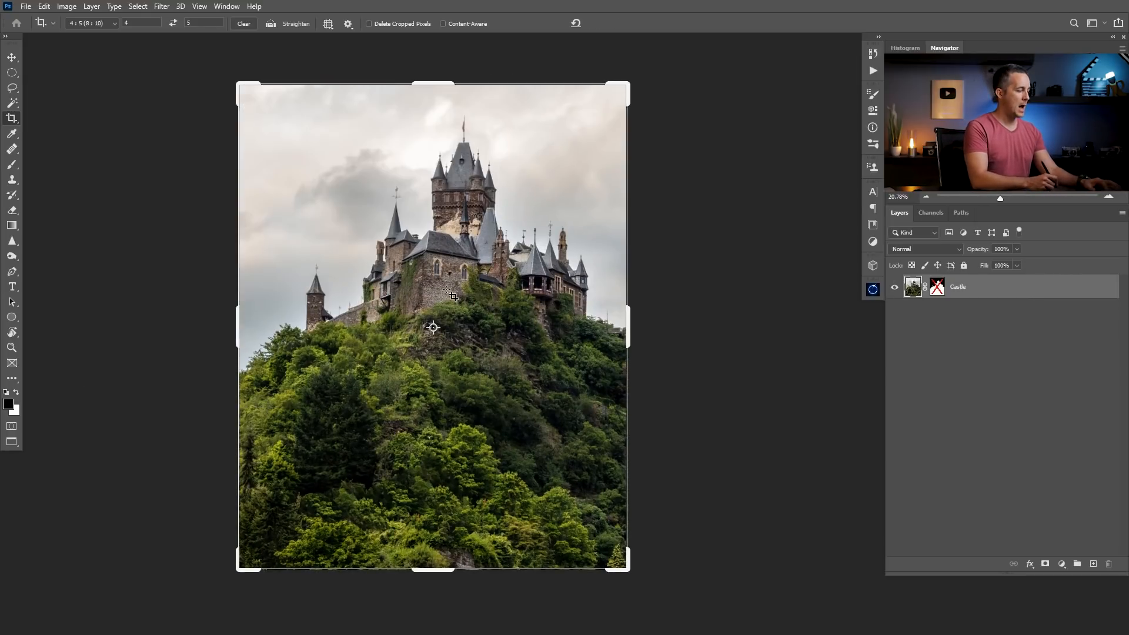
{"action": "key", "text": "v"}
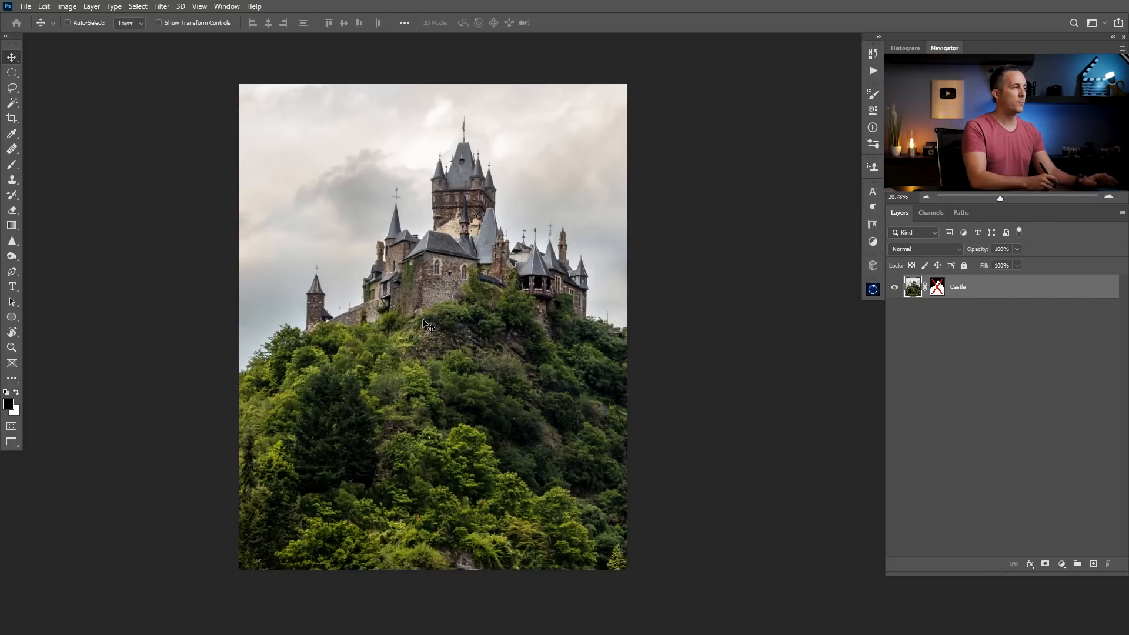
- Compare the Castle layer with its mask enabled and disabled, and inspect the mask on its own
{"action": "left_click", "coordinate": [939, 288], "text": "shift"}
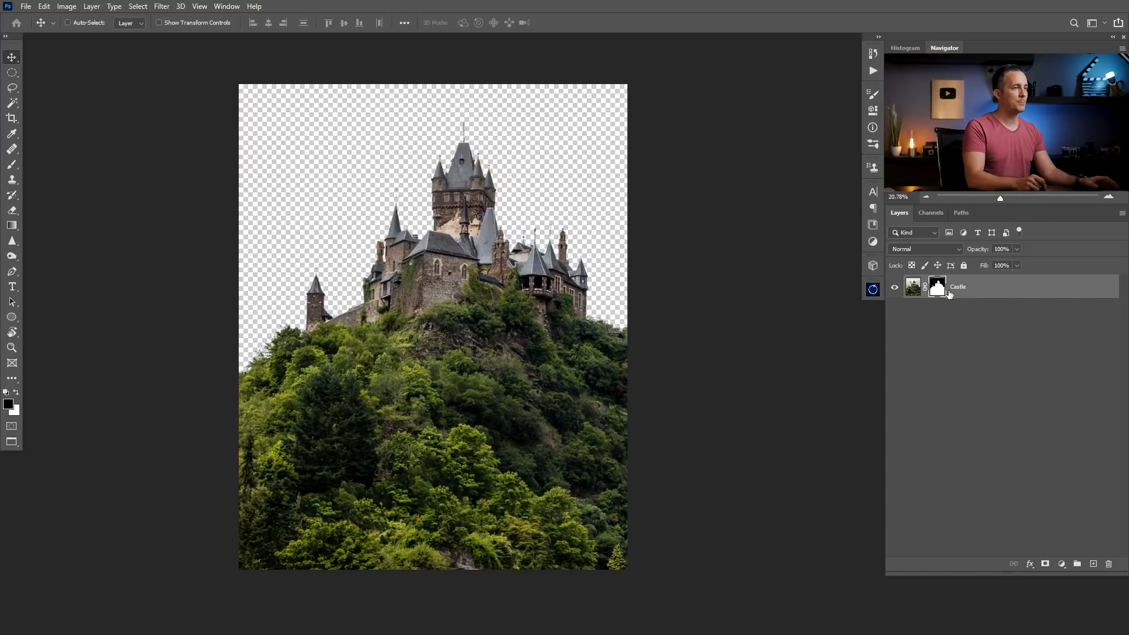
{"action": "left_click", "coordinate": [937, 287], "text": "alt"}
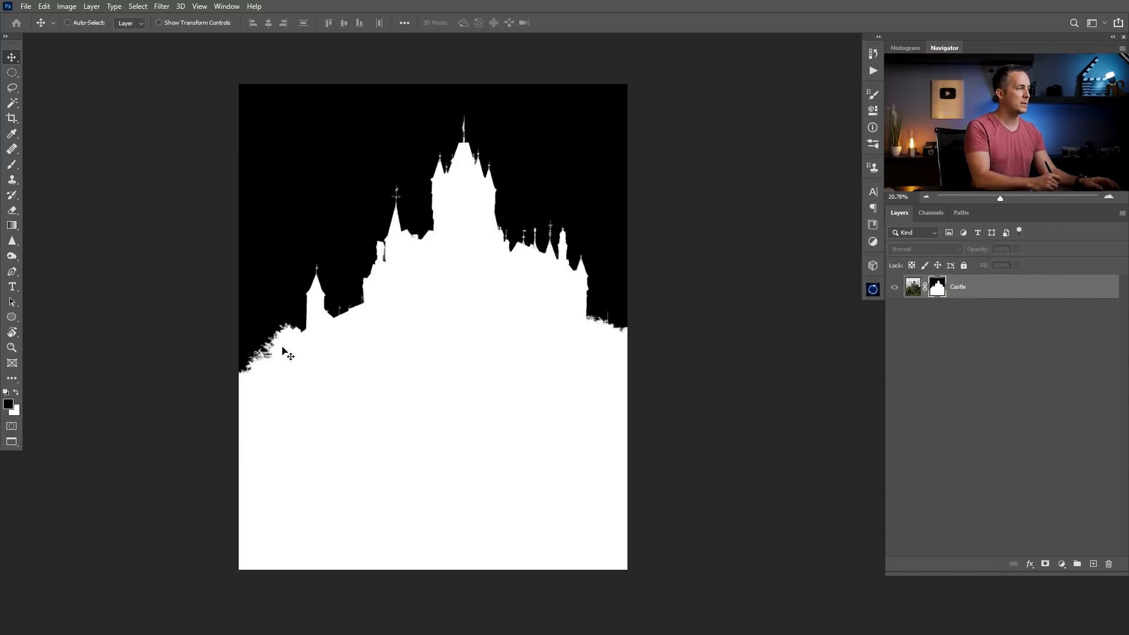
{"action": "left_click", "coordinate": [941, 289], "text": "alt"}
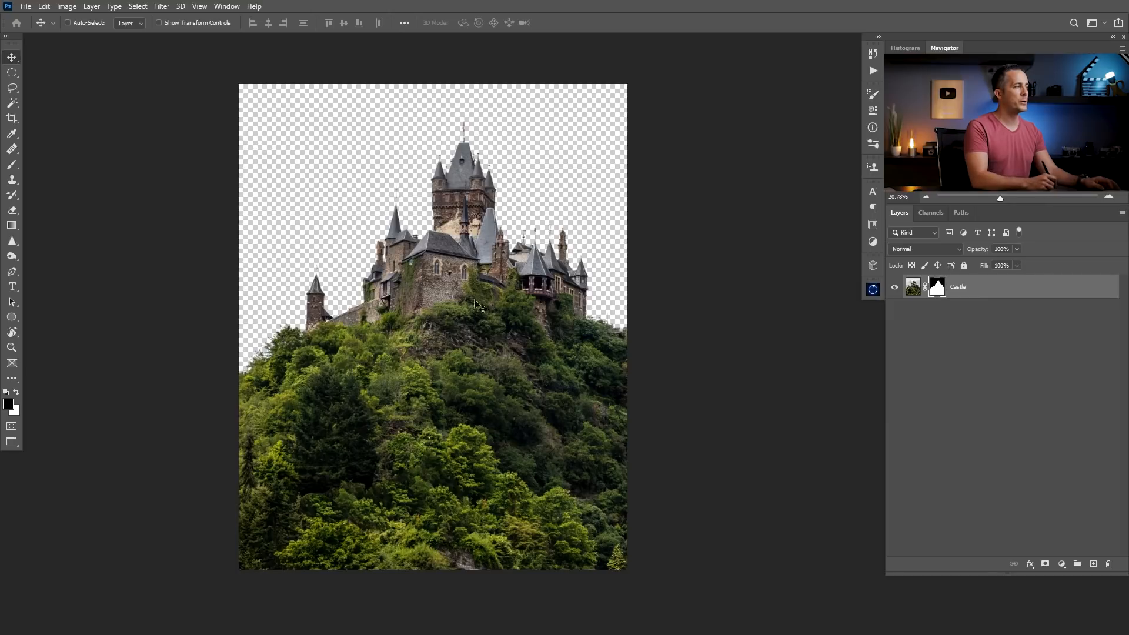
{"action": "left_click", "coordinate": [939, 289], "text": "shift"}
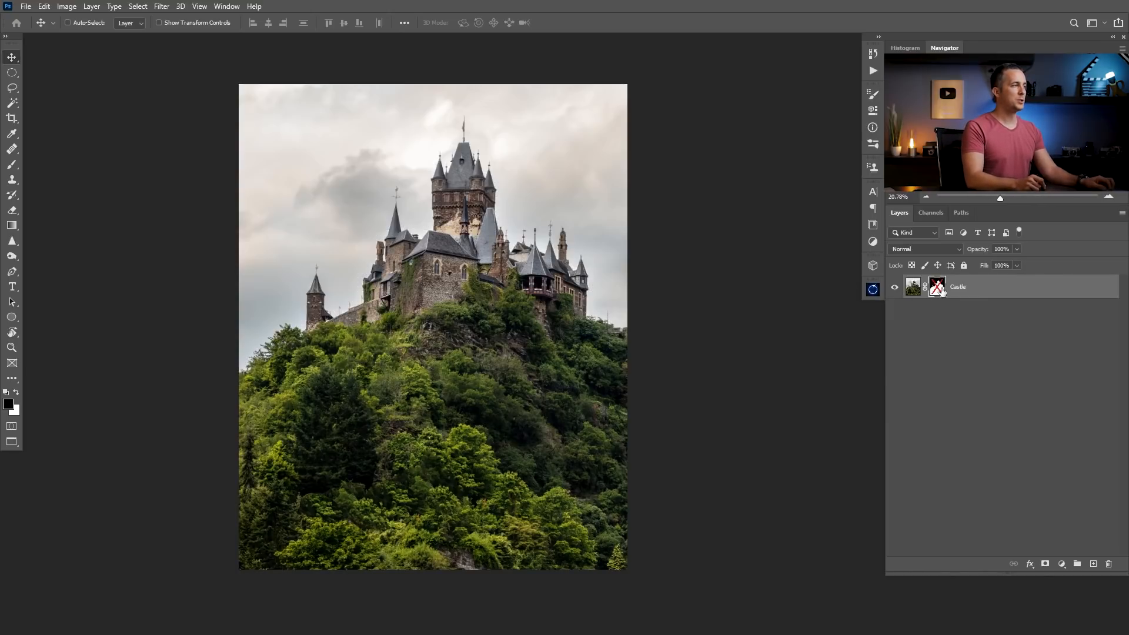
- Activate the Quick Selection tool and return the Castle layer to image view with its mask enabled after checking it
{"action": "mouse_move", "coordinate": [11, 103]}
{"action": "left_mouse_down"}
{"action": "mouse_move", "coordinate": [67, 114]}
{"action": "mouse_move", "coordinate": [36, 110]}
{"action": "mouse_move", "coordinate": [53, 109]}
{"action": "left_mouse_up"}
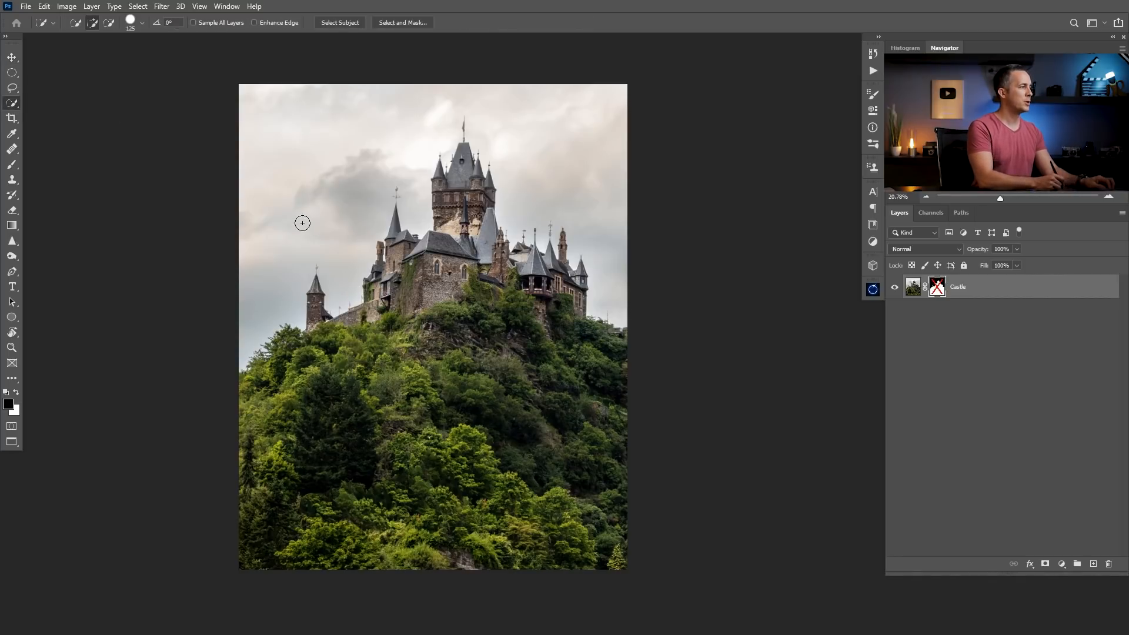
{"action": "left_click", "coordinate": [915, 288], "text": "ctrl"}
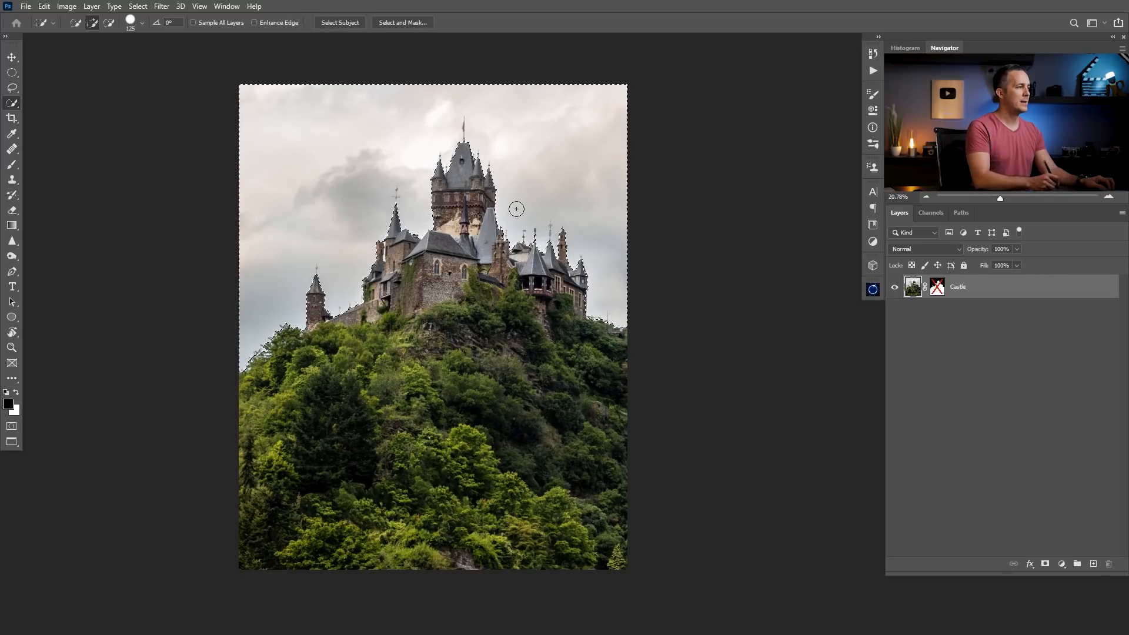
{"action": "left_click", "coordinate": [938, 287], "text": "alt"}
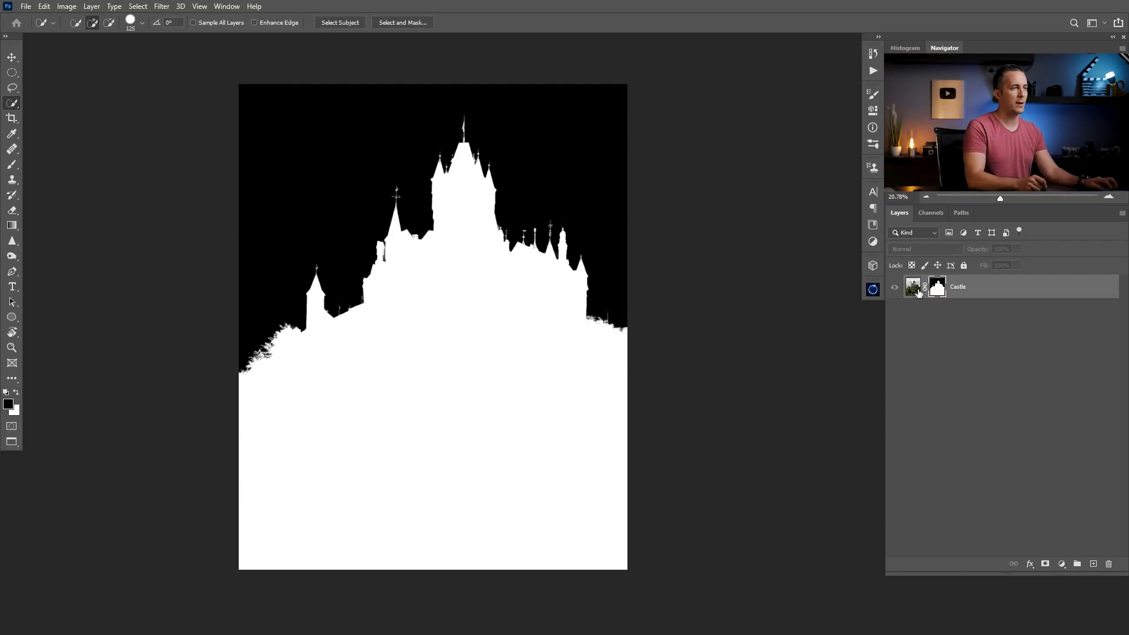
{"action": "left_click", "coordinate": [919, 292]}
{"action": "left_click", "coordinate": [908, 290]}
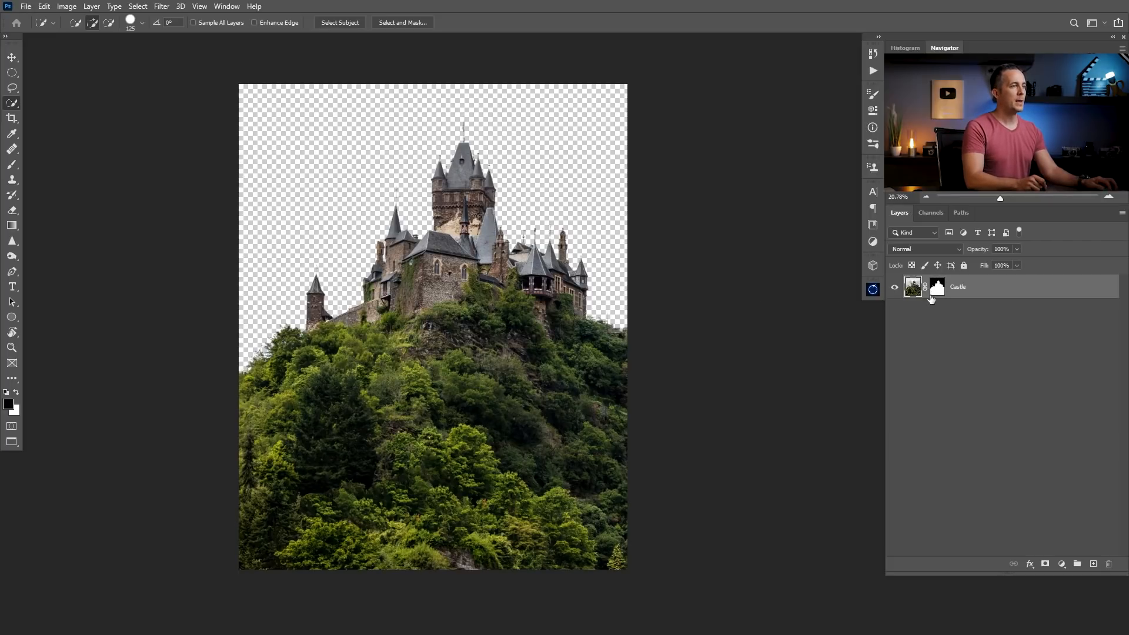
- Add a Solid Color fill layer above the Castle layer in a warm mid-grey
{"action": "left_click", "coordinate": [1061, 564]}
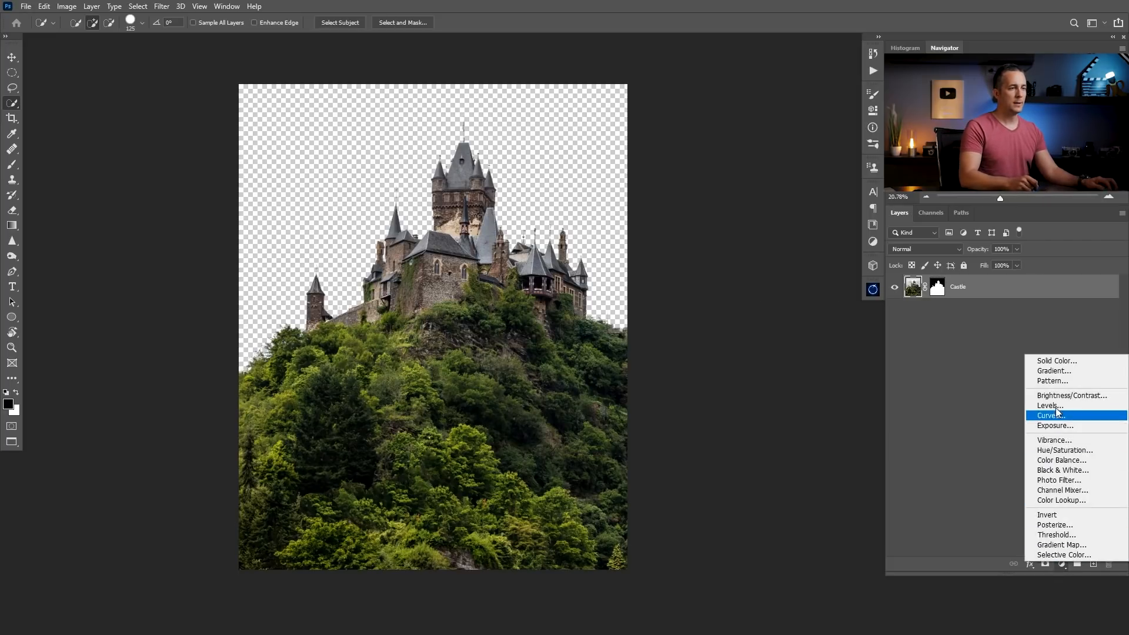
{"action": "left_click", "coordinate": [1057, 361]}
{"action": "left_click", "coordinate": [912, 266]}
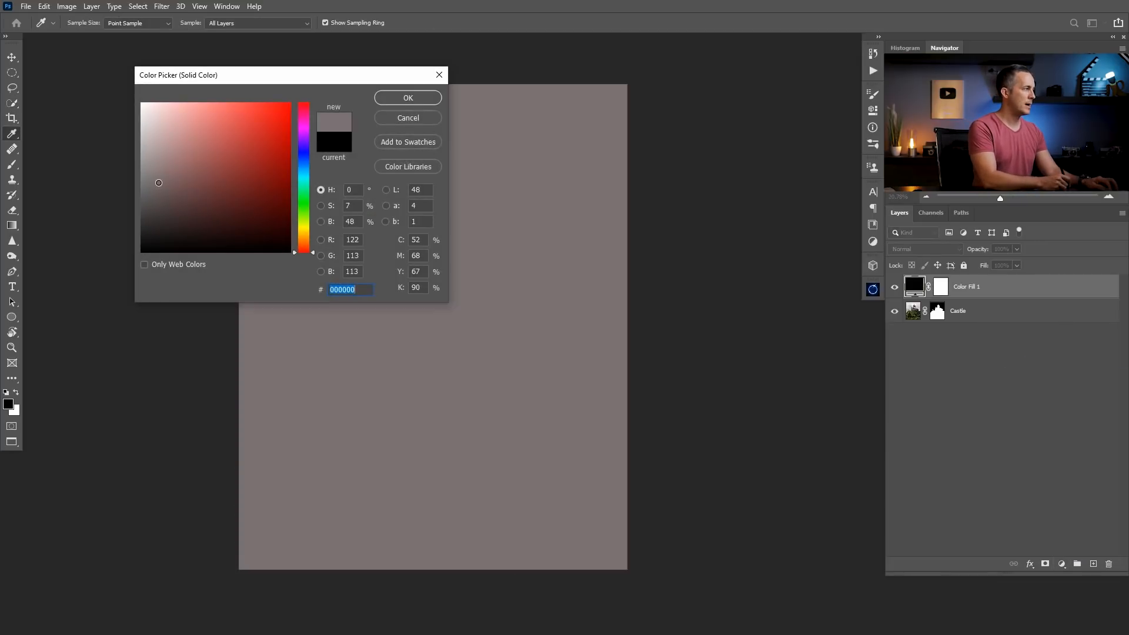
{"action": "key", "text": "Return"}
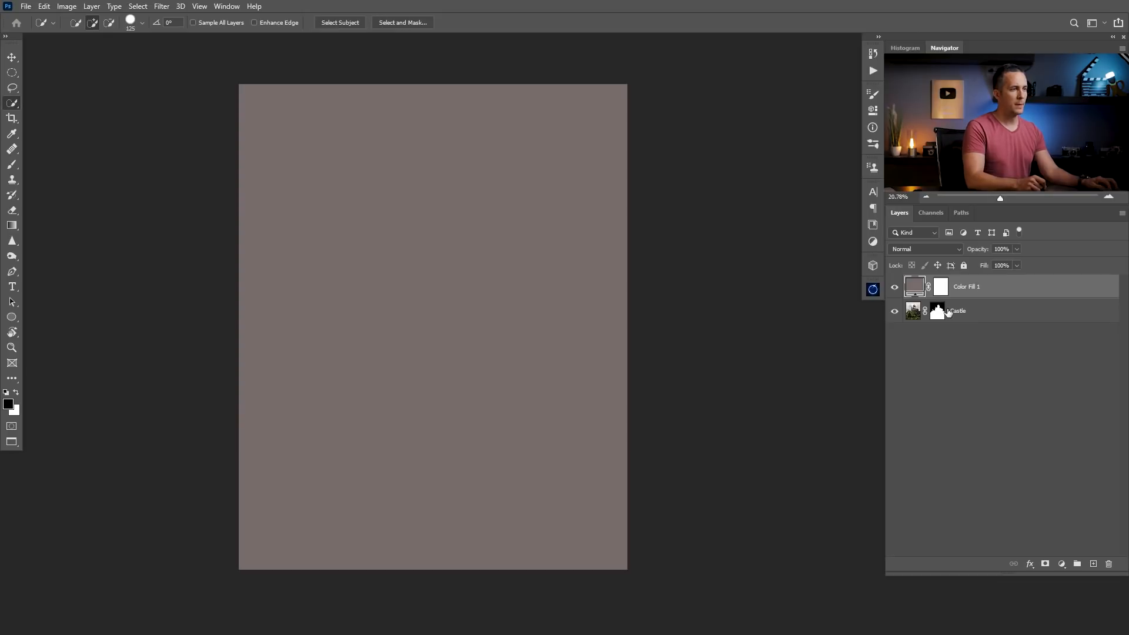
- Move the Castle layer's mask onto the colour fill layer, replacing the existing mask, and invert it
{"action": "left_click_drag", "start_coordinate": [938, 315], "coordinate": [940, 290]}
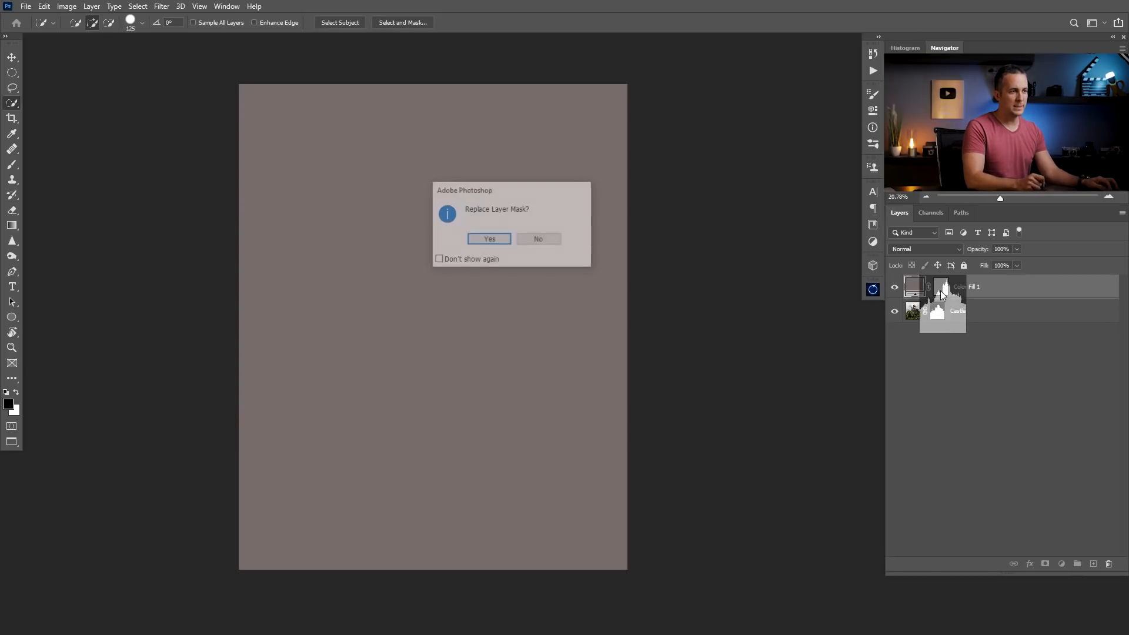
{"action": "left_click", "coordinate": [500, 241]}
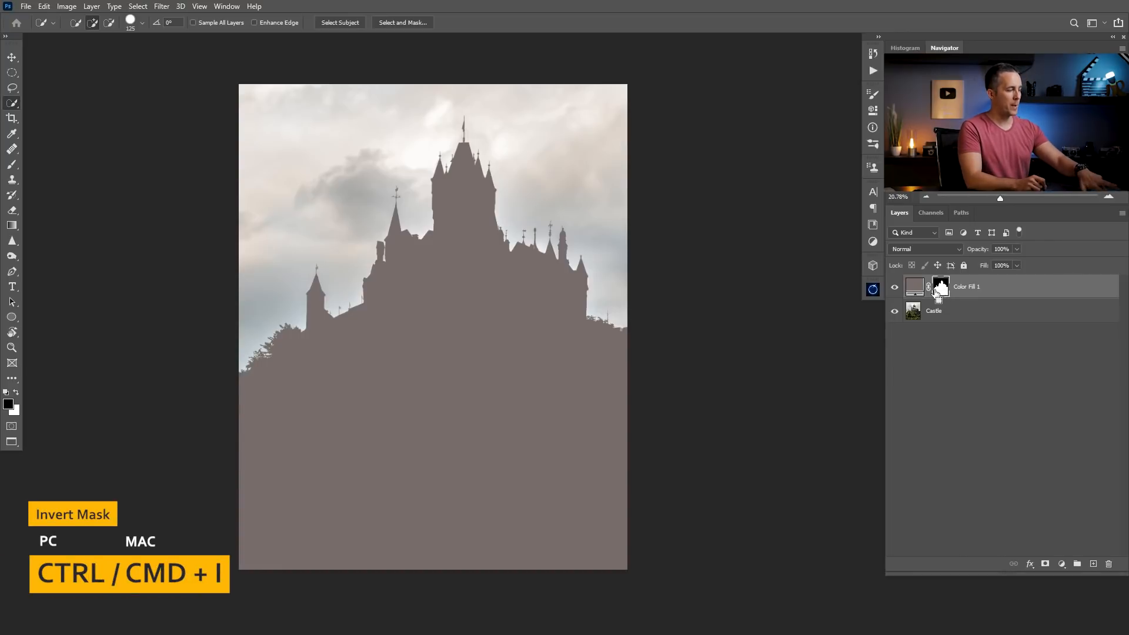
{"action": "key", "text": "ctrl+i"}
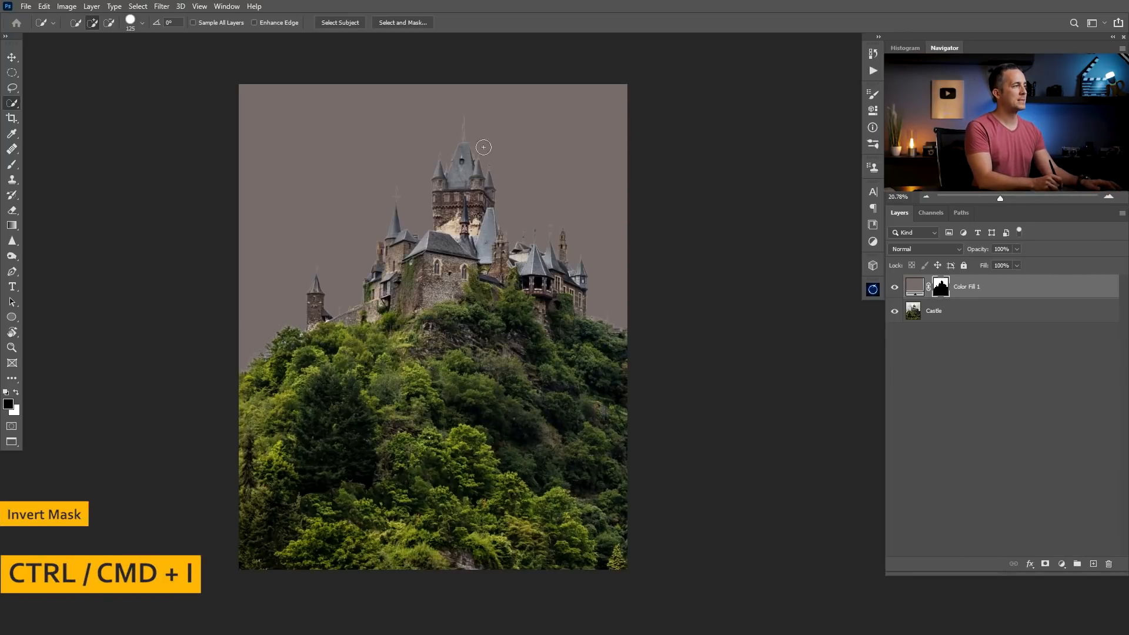
- Set the colour fill layer's blend mode to Multiply and its colour to the blue-grey 797e81
{"action": "left_click", "coordinate": [930, 246]}
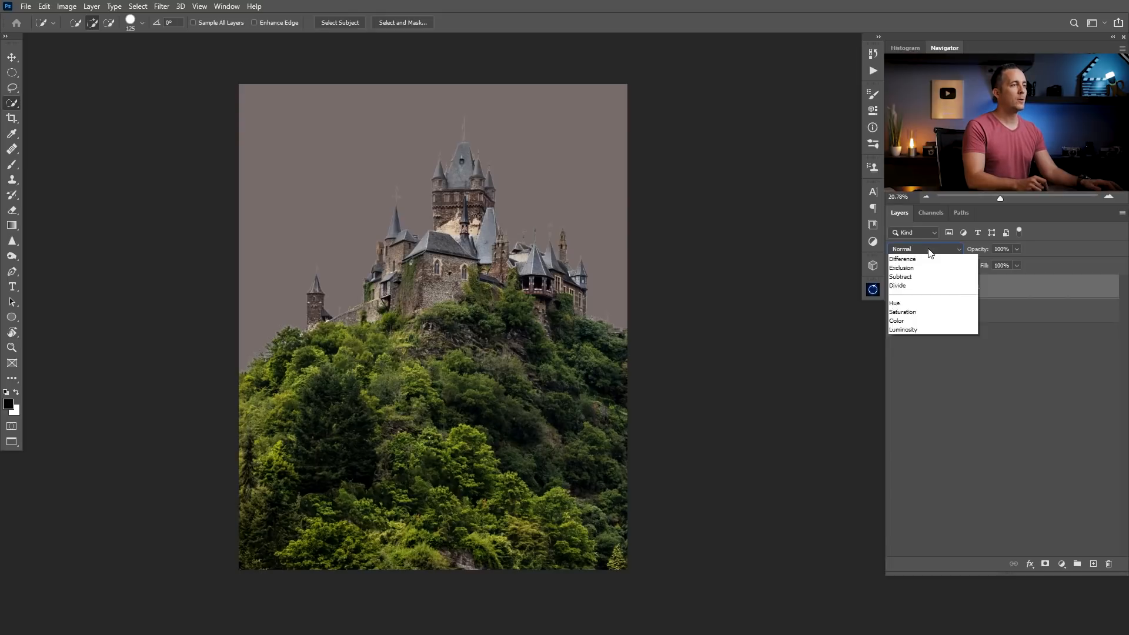
{"action": "left_click", "coordinate": [913, 290]}
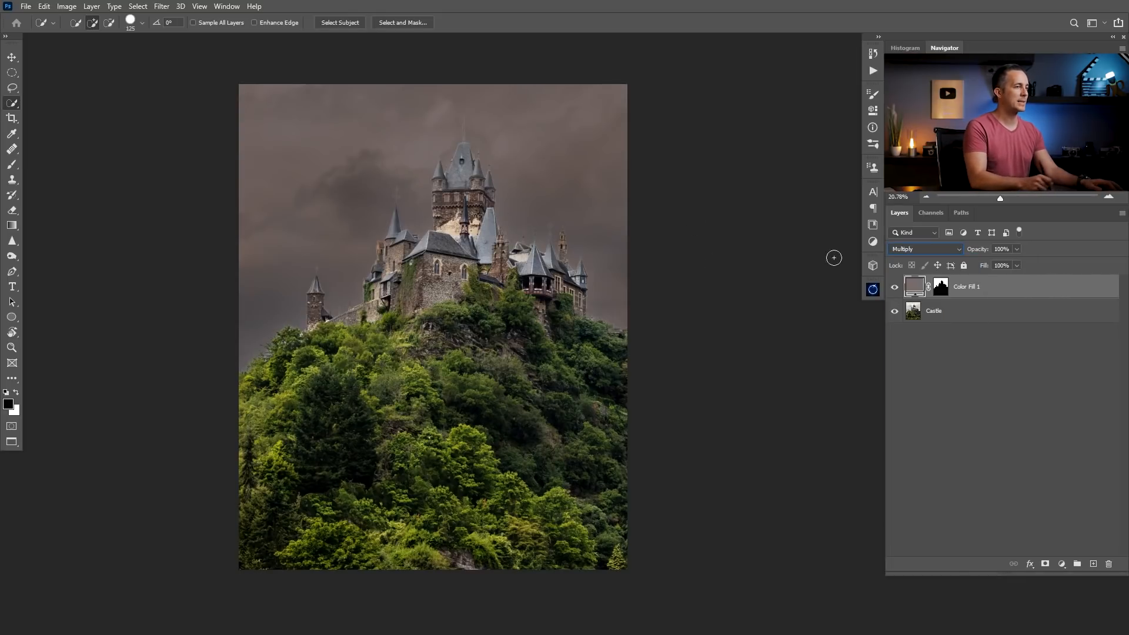
{"action": "double_click", "coordinate": [914, 289]}
{"action": "left_click_drag", "start_coordinate": [235, 75], "coordinate": [809, 335]}
{"action": "left_click", "coordinate": [883, 428]}
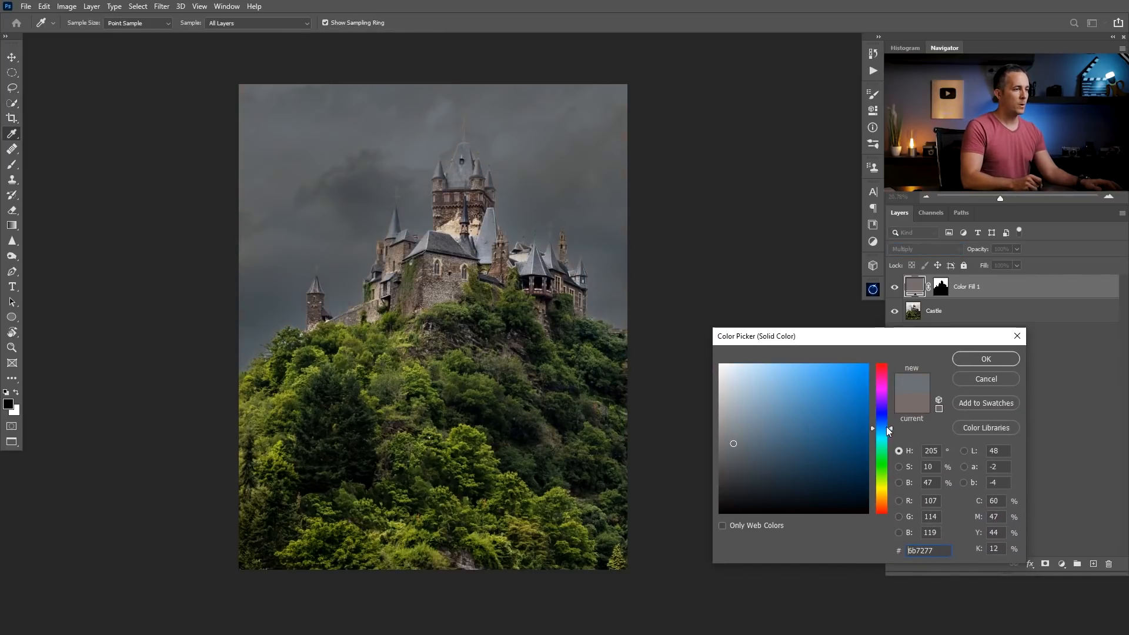
{"action": "mouse_move", "coordinate": [741, 443]}
{"action": "left_mouse_down"}
{"action": "mouse_move", "coordinate": [743, 471]}
{"action": "mouse_move", "coordinate": [781, 478]}
{"action": "left_mouse_up"}
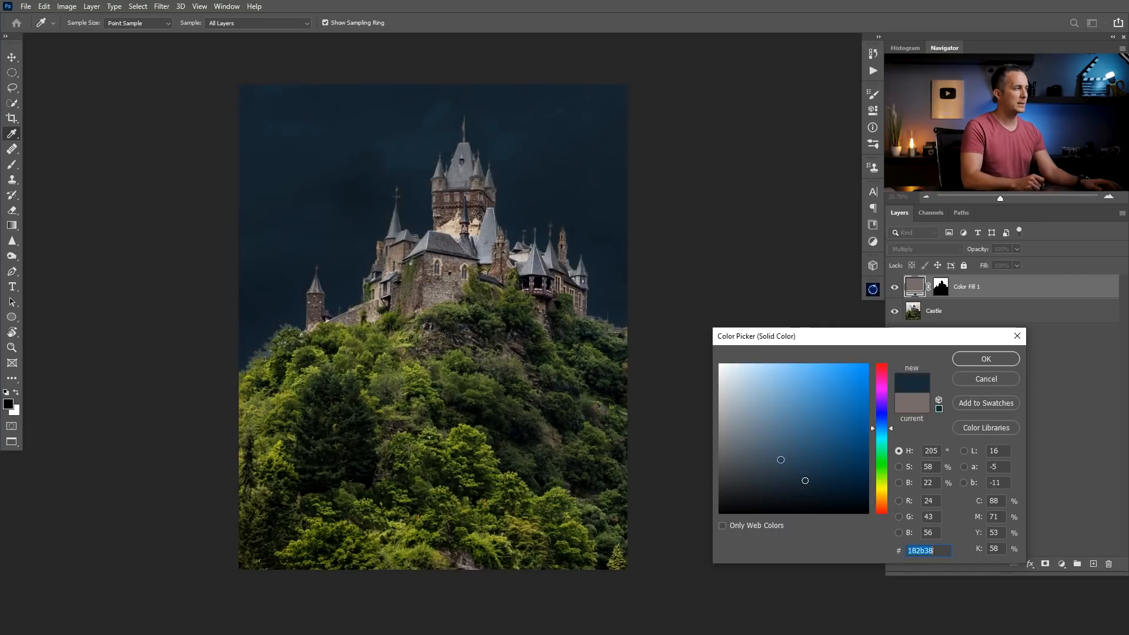
{"action": "left_click", "coordinate": [739, 448]}
{"action": "left_click_drag", "start_coordinate": [747, 437], "coordinate": [728, 437]}
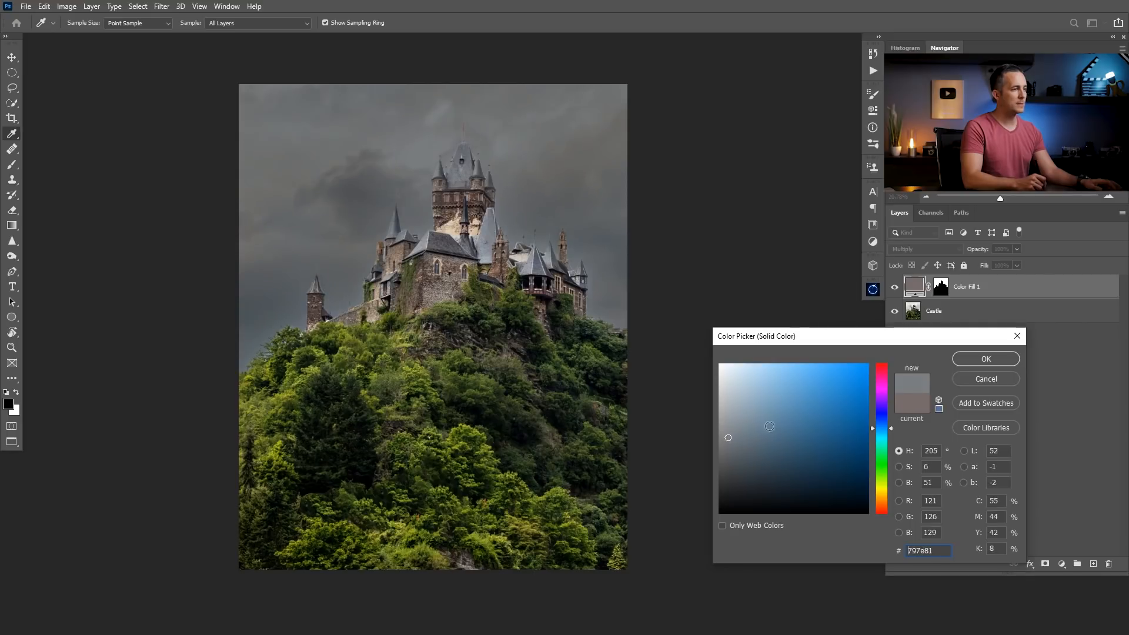
{"action": "left_click", "coordinate": [972, 361]}
{"action": "key", "text": "w"}
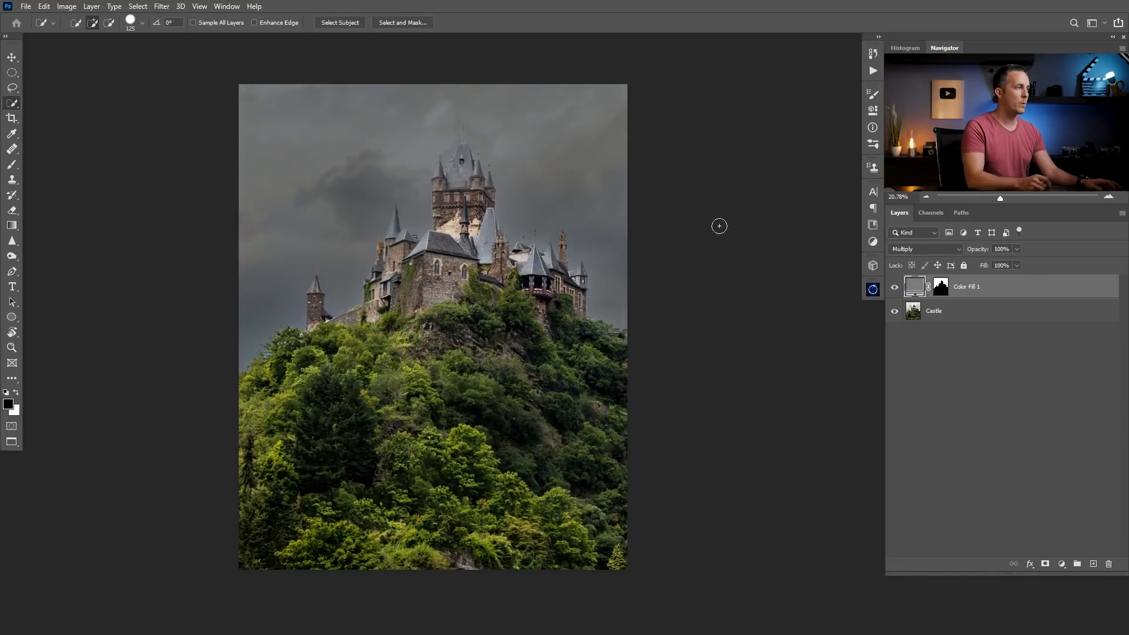
- Convert the Castle layer to a smart object
{"action": "left_click", "coordinate": [964, 311]}
{"action": "right_click", "coordinate": [968, 316]}
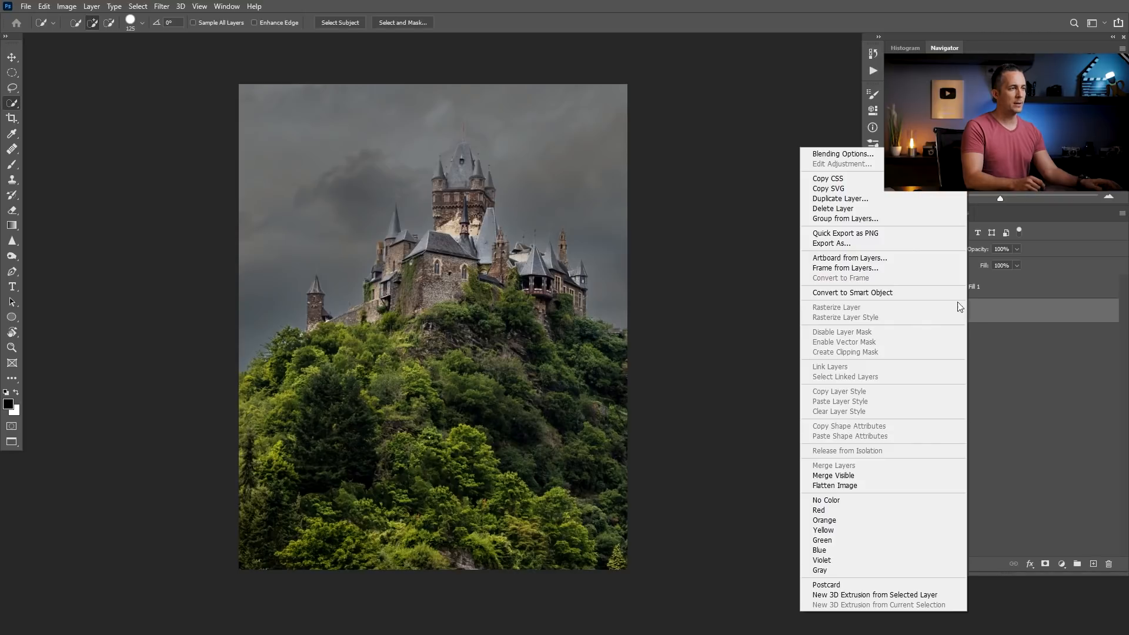
{"action": "left_click", "coordinate": [864, 294]}
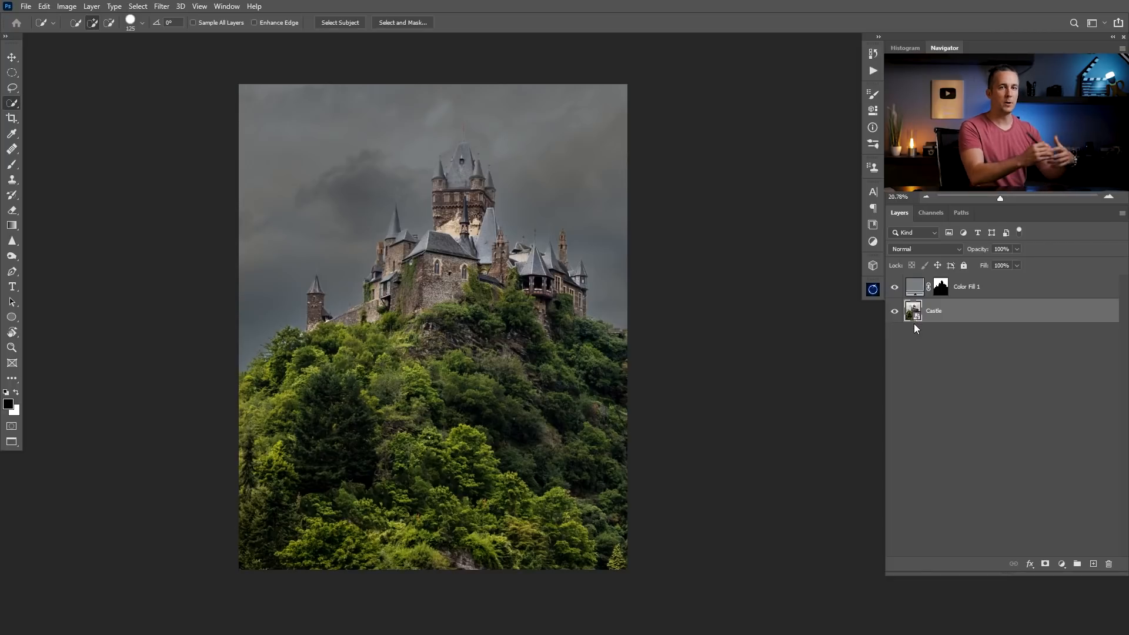
- Open the Camera Raw Filter on the Castle layer and set Exposure to -1.25 and Temperature to -7
{"action": "left_click", "coordinate": [161, 7]}
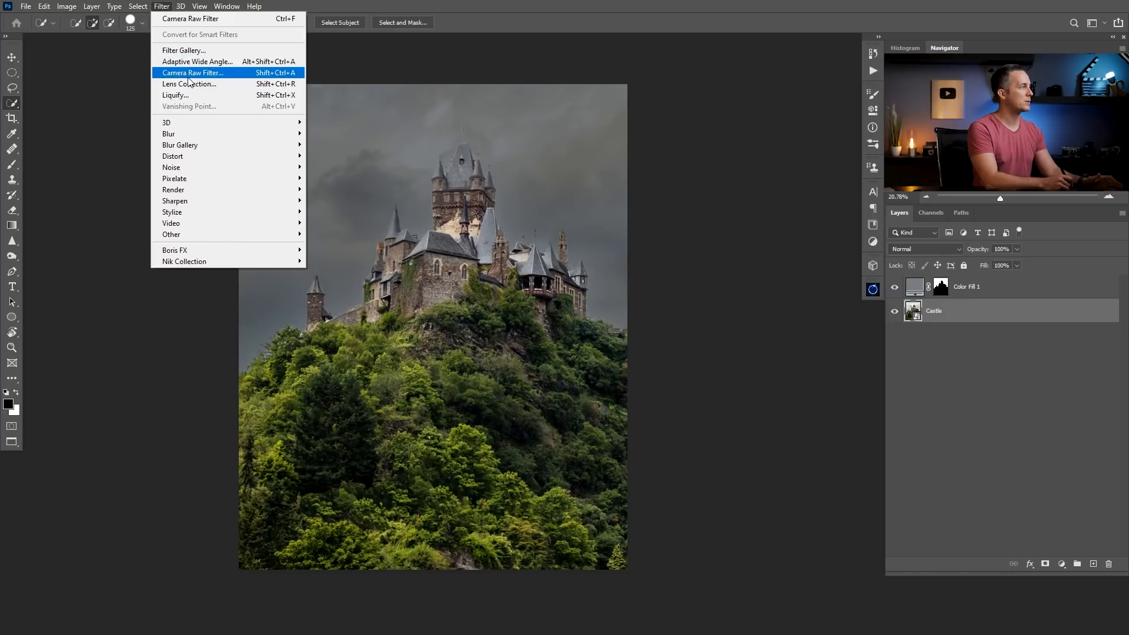
{"action": "left_click", "coordinate": [188, 76]}
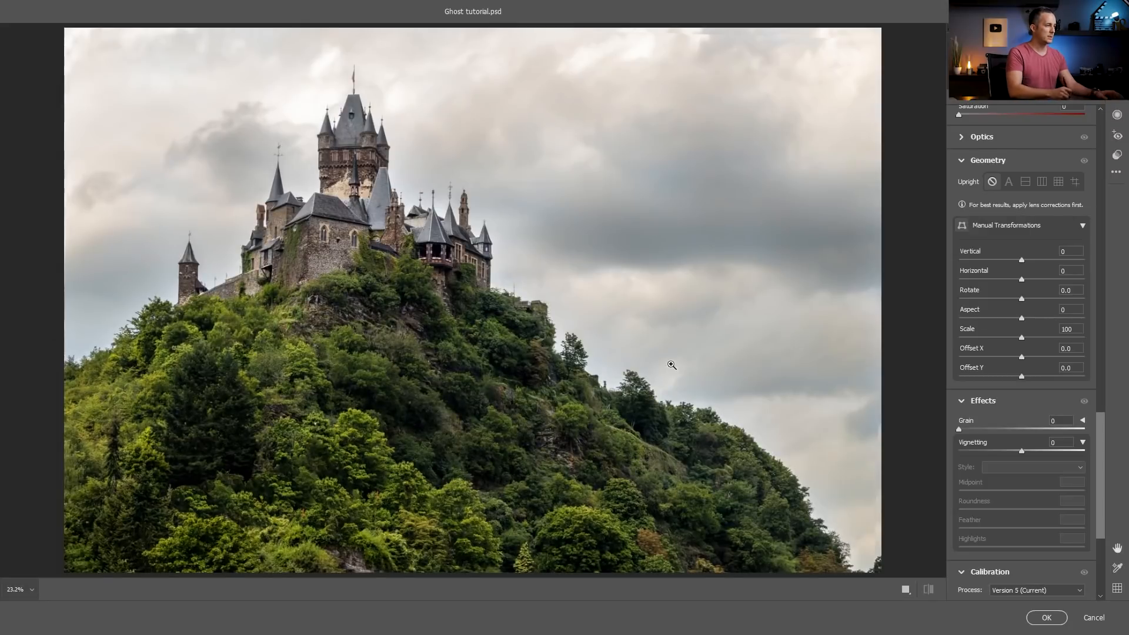
{"action": "left_click_drag", "start_coordinate": [1100, 442], "coordinate": [1109, 125]}
{"action": "left_click_drag", "start_coordinate": [1021, 257], "coordinate": [1005, 258]}
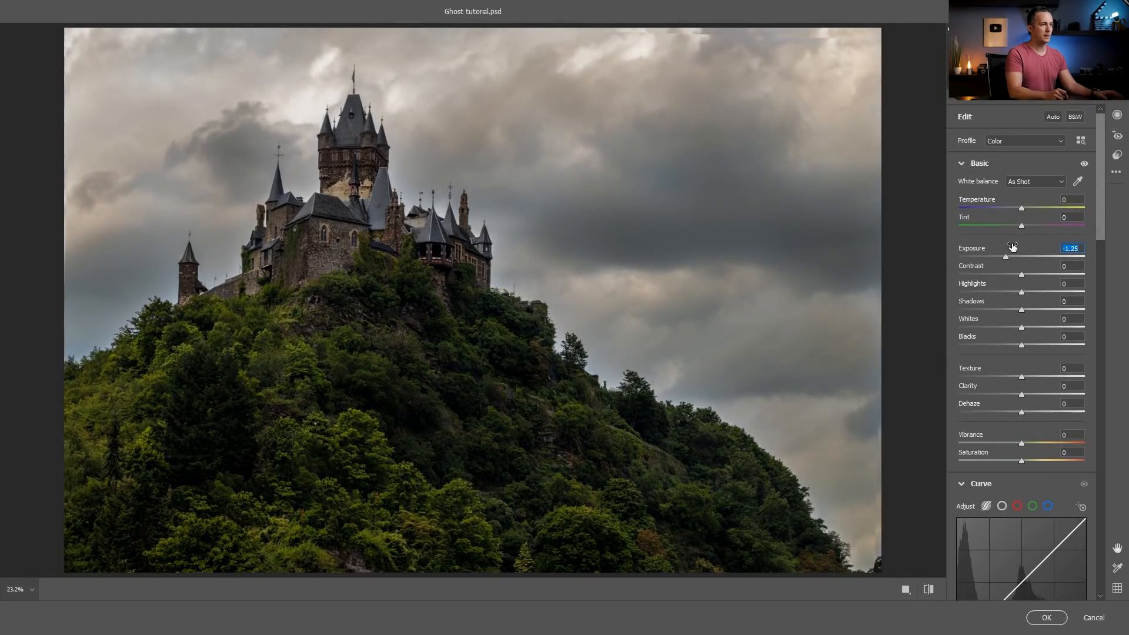
{"action": "left_click_drag", "start_coordinate": [1022, 208], "coordinate": [1018, 207]}
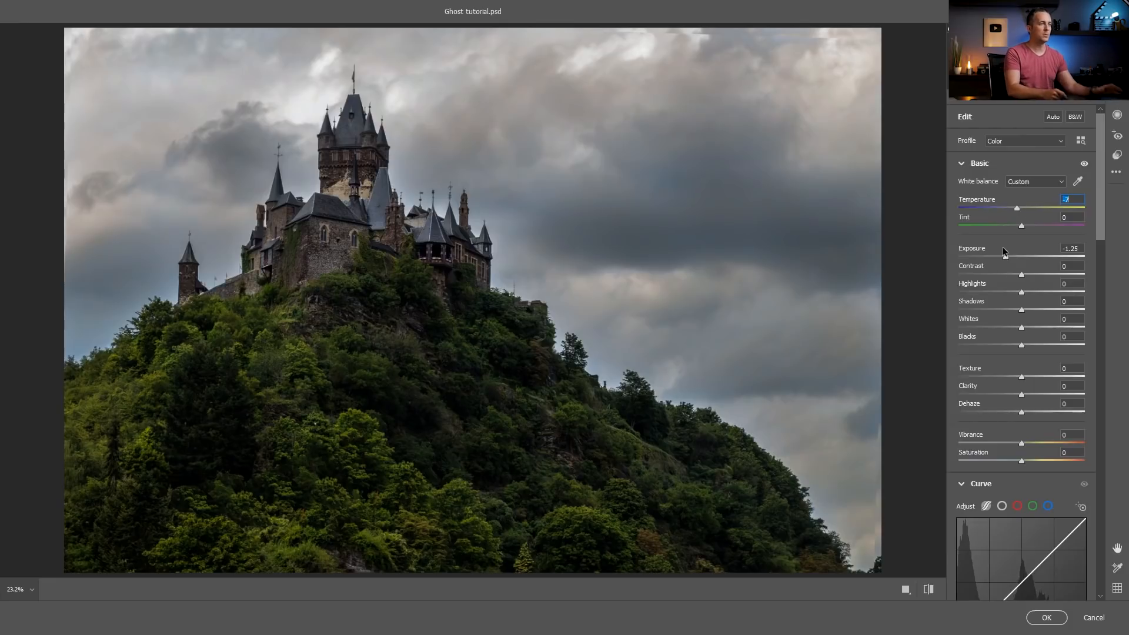
- Set Highlights to -34, Shadows to -13, Whites to -16 and Dehaze to +9
{"action": "scroll", "coordinate": [1101, 218], "scroll_direction": "down", "scroll_amount": 2}
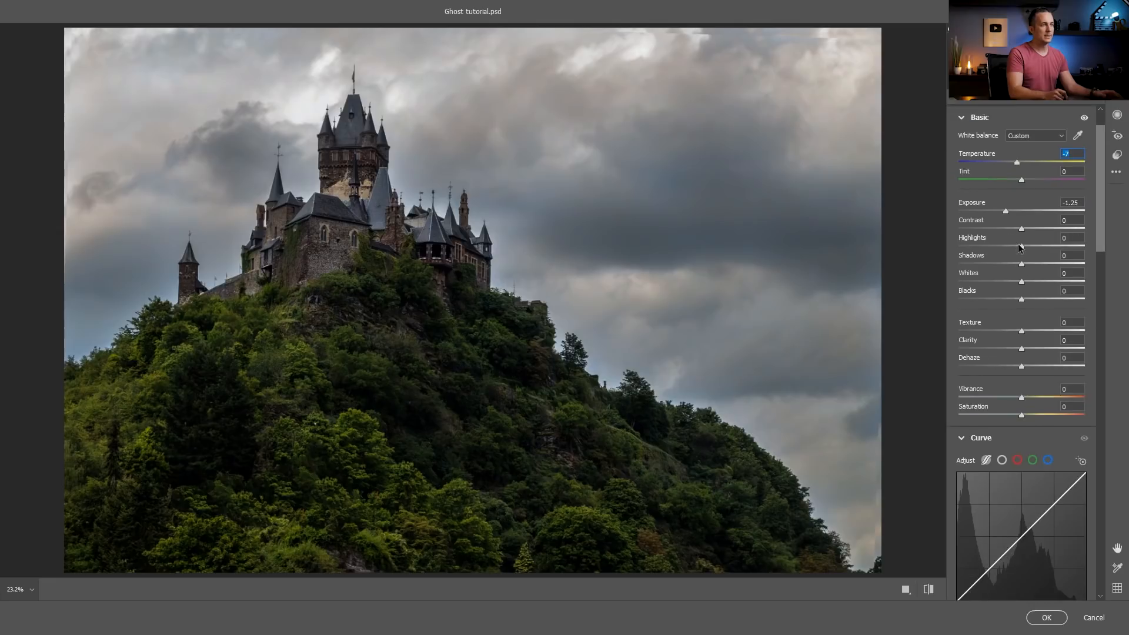
{"action": "mouse_move", "coordinate": [1017, 266]}
{"action": "left_mouse_down"}
{"action": "mouse_move", "coordinate": [1000, 247]}
{"action": "mouse_move", "coordinate": [1011, 282]}
{"action": "left_mouse_up"}
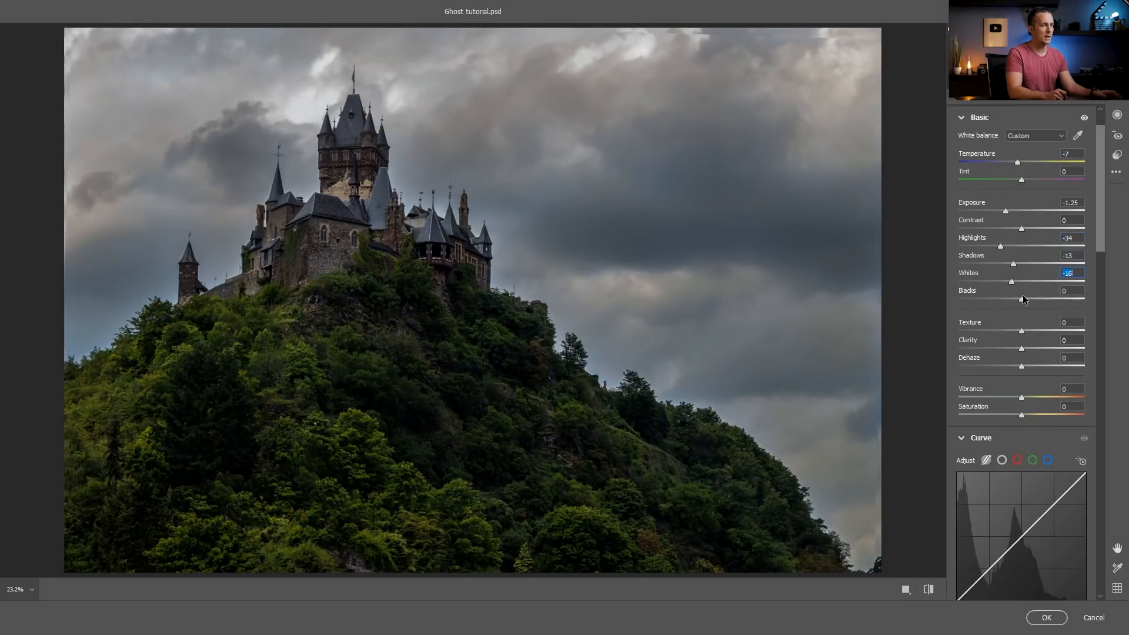
{"action": "left_click", "coordinate": [1021, 369]}
{"action": "left_click_drag", "start_coordinate": [1021, 368], "coordinate": [1028, 369]}
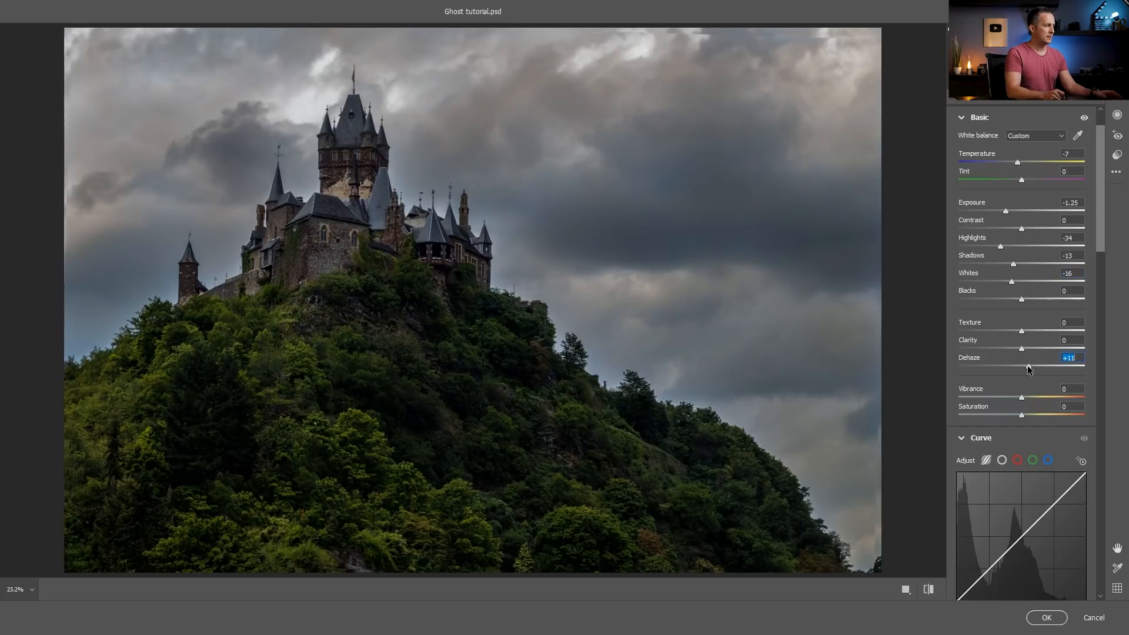
- Tint the shadows blue with Split Toning by adjusting their hue and saturation, and compare before and after
{"action": "scroll", "coordinate": [1093, 347], "scroll_direction": "down", "scroll_amount": 10}
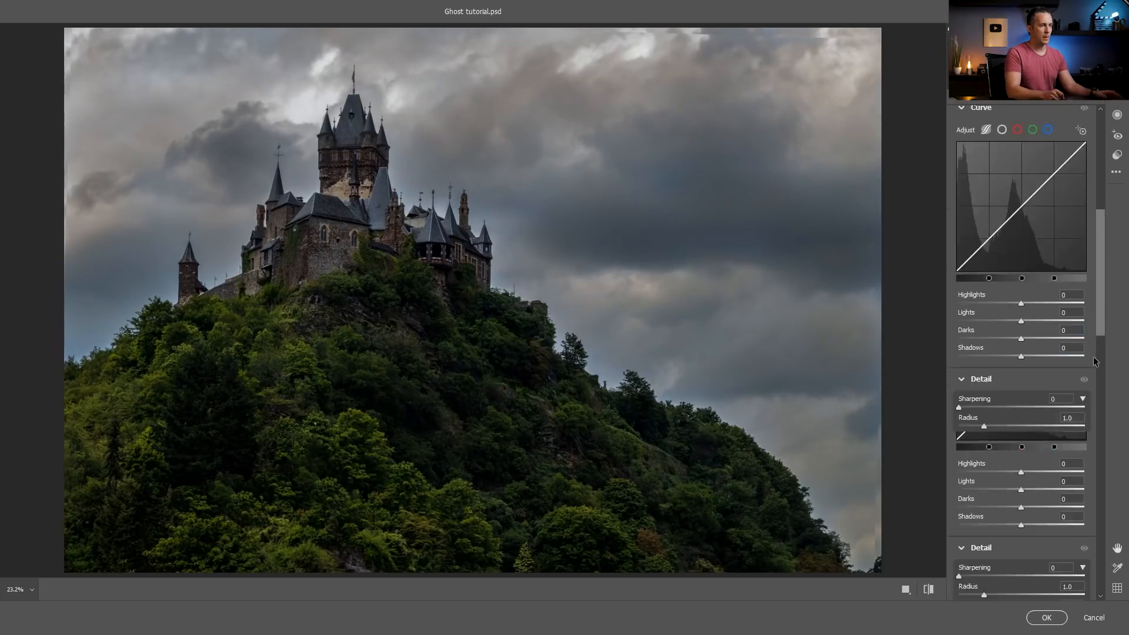
{"action": "scroll", "coordinate": [1092, 361], "scroll_direction": "down", "scroll_amount": 5}
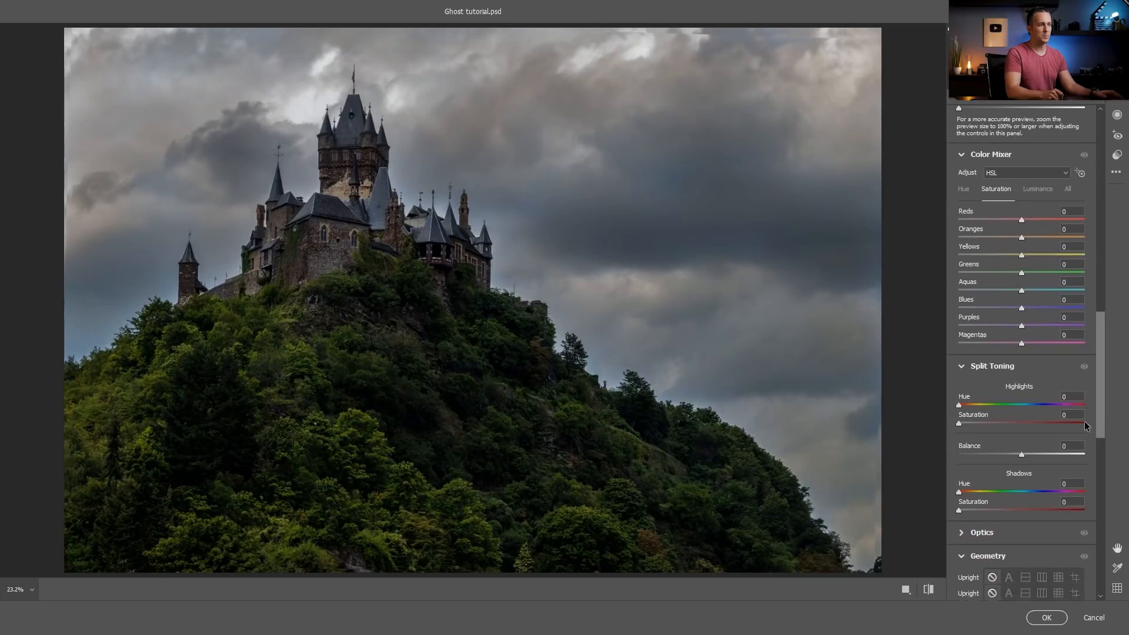
{"action": "left_click", "coordinate": [1036, 492]}
{"action": "left_click_drag", "start_coordinate": [959, 510], "coordinate": [979, 511]}
{"action": "left_click_drag", "start_coordinate": [1039, 491], "coordinate": [1040, 491]}
{"action": "key", "text": "p"}
{"action": "key", "text": "p"}
- Lower the basic Exposure to -2.10 and Saturation to -55
{"action": "left_click_drag", "start_coordinate": [1101, 344], "coordinate": [1100, 109]}
{"action": "left_click_drag", "start_coordinate": [1006, 256], "coordinate": [995, 259]}
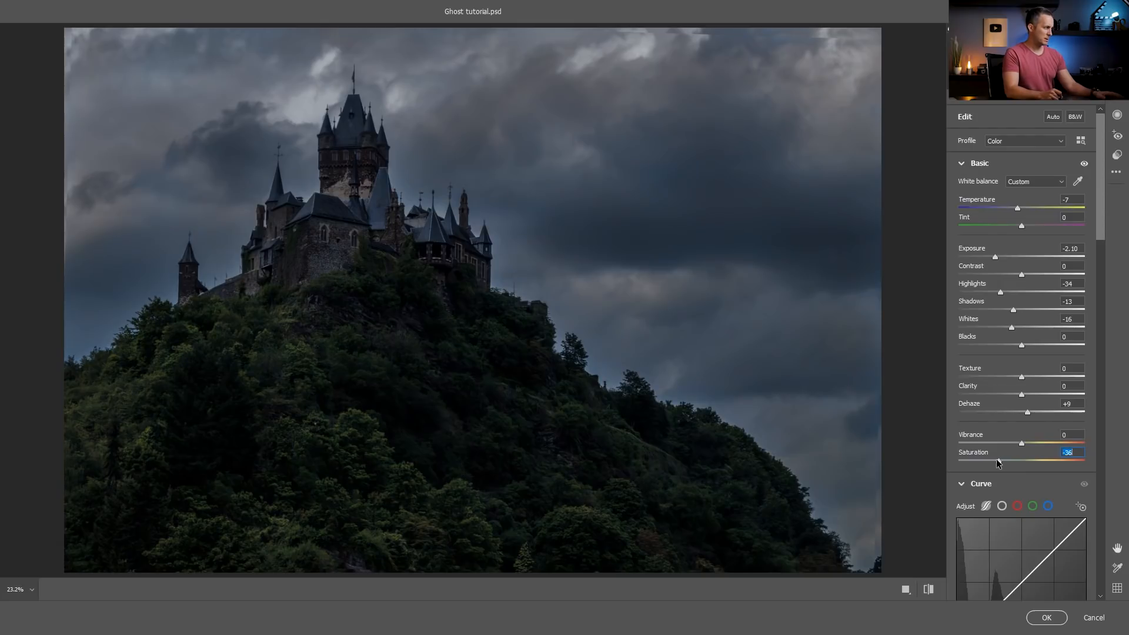
{"action": "left_click_drag", "start_coordinate": [996, 459], "coordinate": [988, 461]}
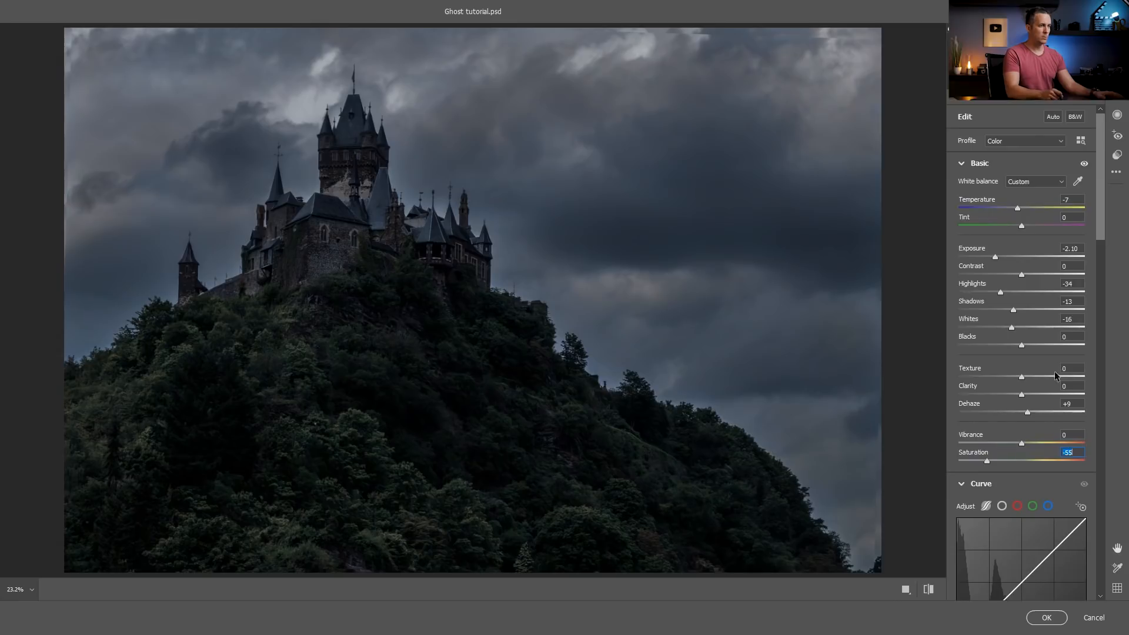
- Compare the Camera Raw edit with the original, set Exposure to -2.15 and apply the filter to the Castle layer
{"action": "key", "text": "p"}
{"action": "key", "text": "p"}
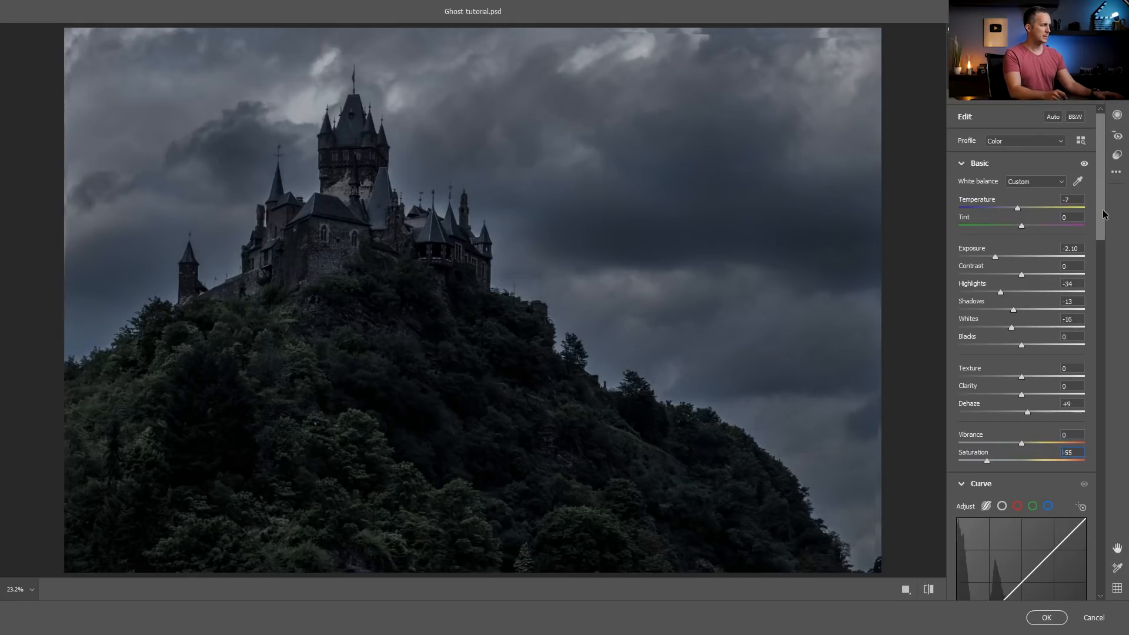
{"action": "left_click_drag", "start_coordinate": [995, 256], "coordinate": [994, 257]}
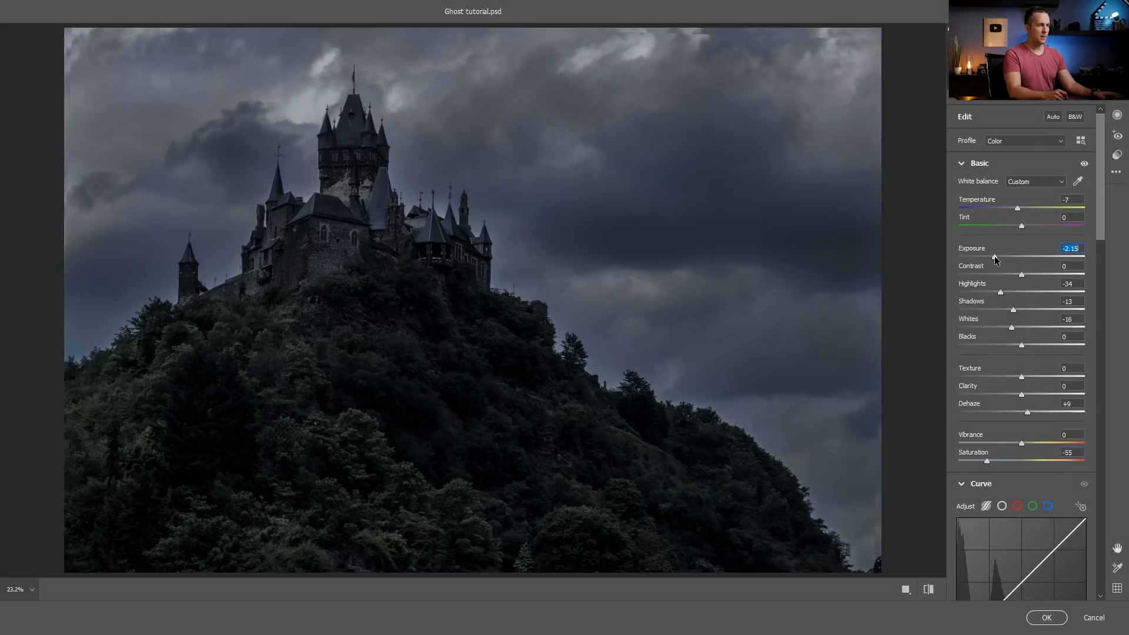
{"action": "left_click", "coordinate": [1046, 618]}
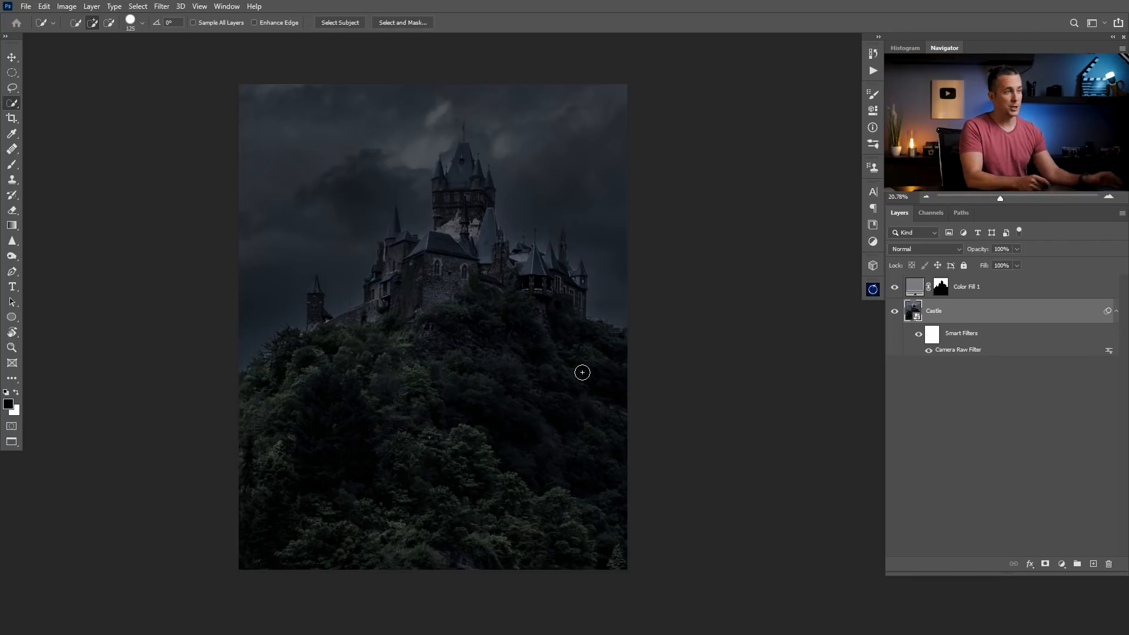
- Compare the sky with and without Color Fill 1, test a red tint, and set the fill to a lighter muted blue-grey
{"action": "left_click", "coordinate": [895, 287]}
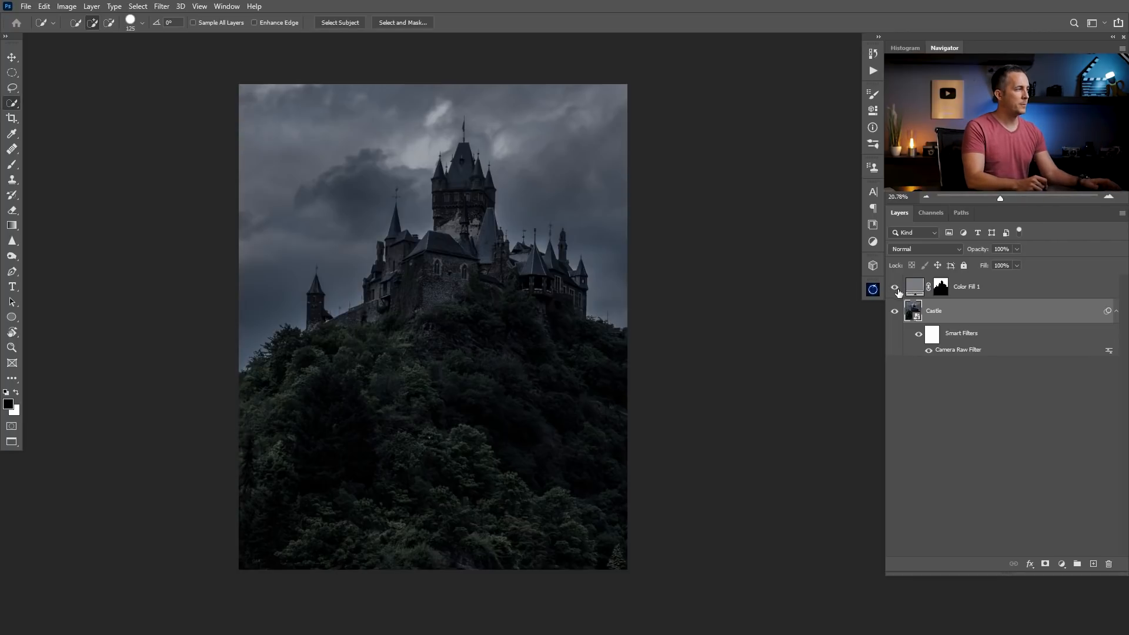
{"action": "left_click", "coordinate": [895, 287]}
{"action": "double_click", "coordinate": [915, 286]}
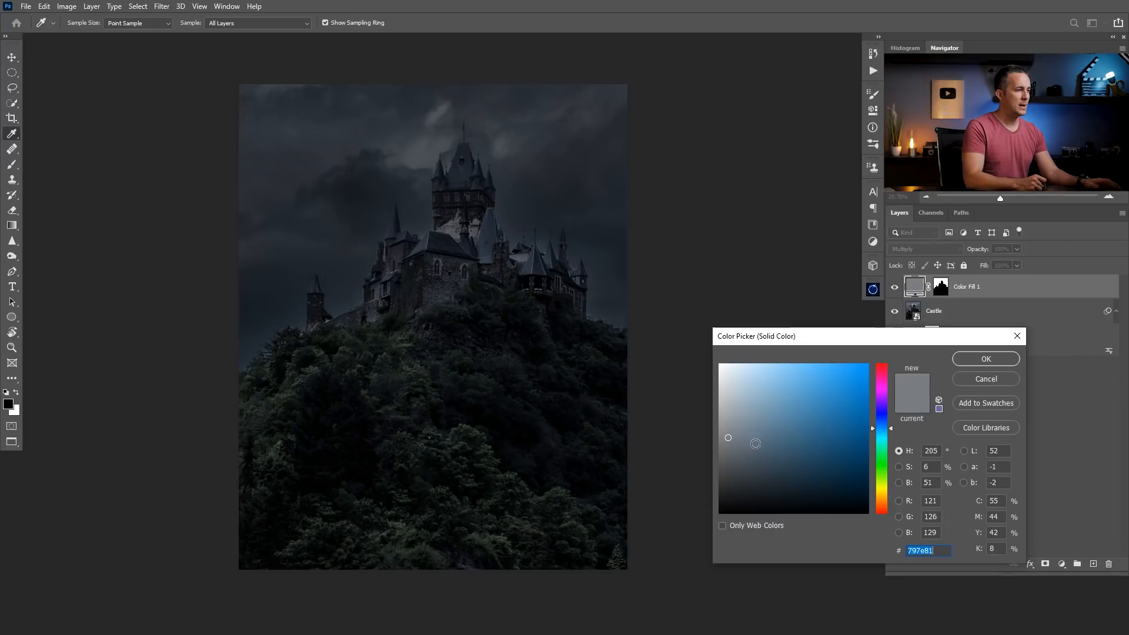
{"action": "left_click", "coordinate": [760, 430]}
{"action": "left_click_drag", "start_coordinate": [761, 438], "coordinate": [759, 435]}
{"action": "left_click_drag", "start_coordinate": [883, 394], "coordinate": [881, 368]}
{"action": "left_click", "coordinate": [839, 409]}
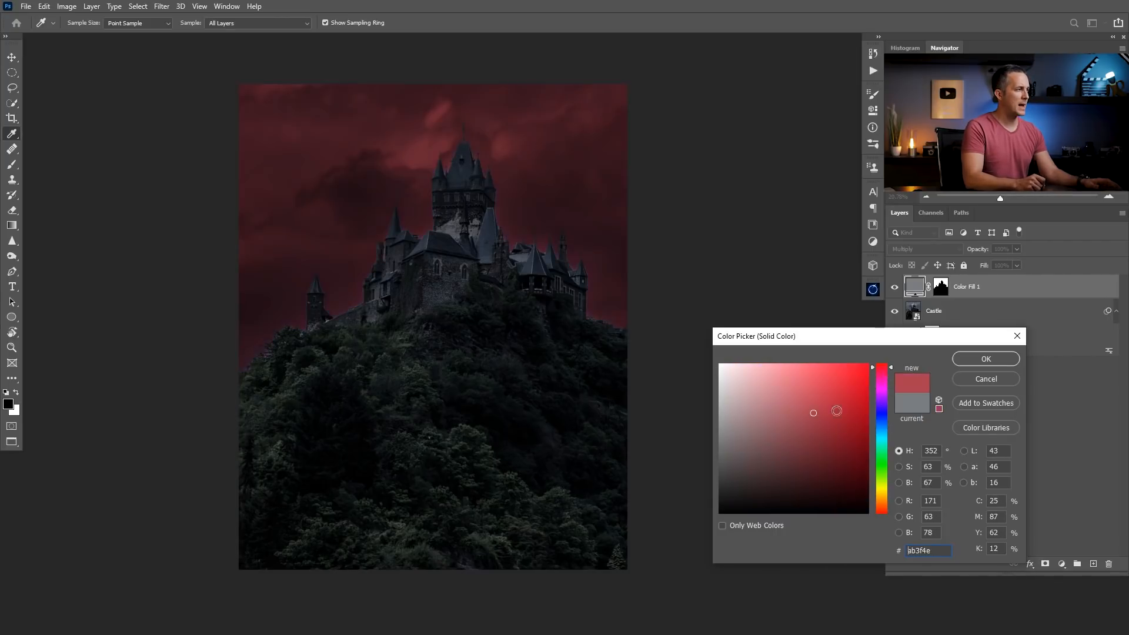
{"action": "left_click", "coordinate": [883, 425]}
{"action": "left_click_drag", "start_coordinate": [755, 431], "coordinate": [734, 430]}
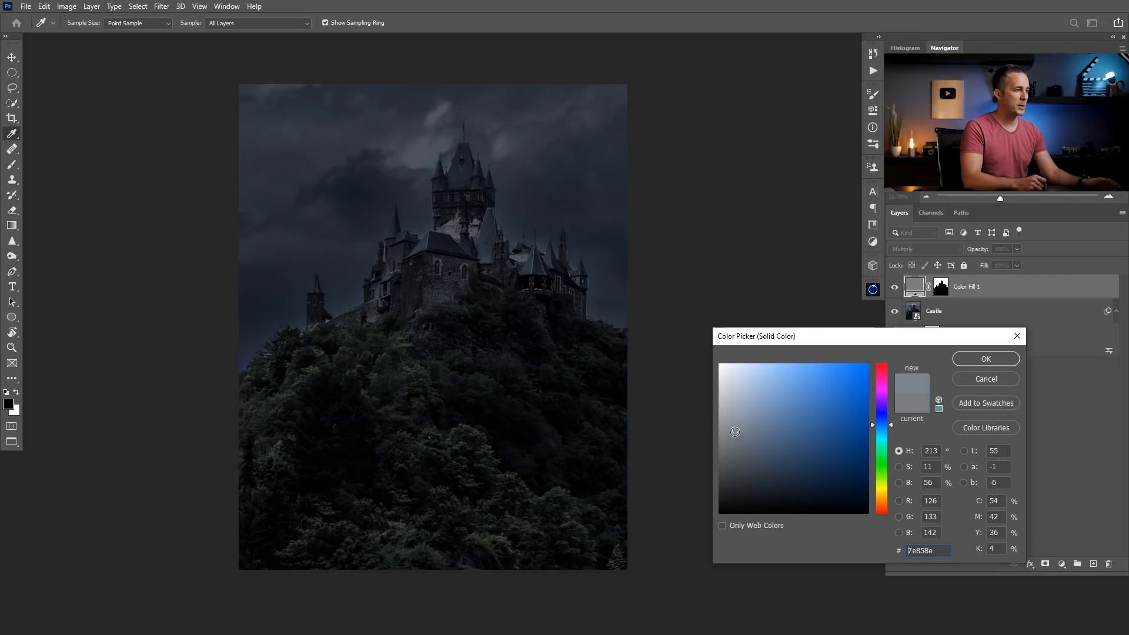
{"action": "left_click_drag", "start_coordinate": [734, 432], "coordinate": [732, 424]}
{"action": "left_click", "coordinate": [976, 353]}
{"action": "key", "text": "w"}
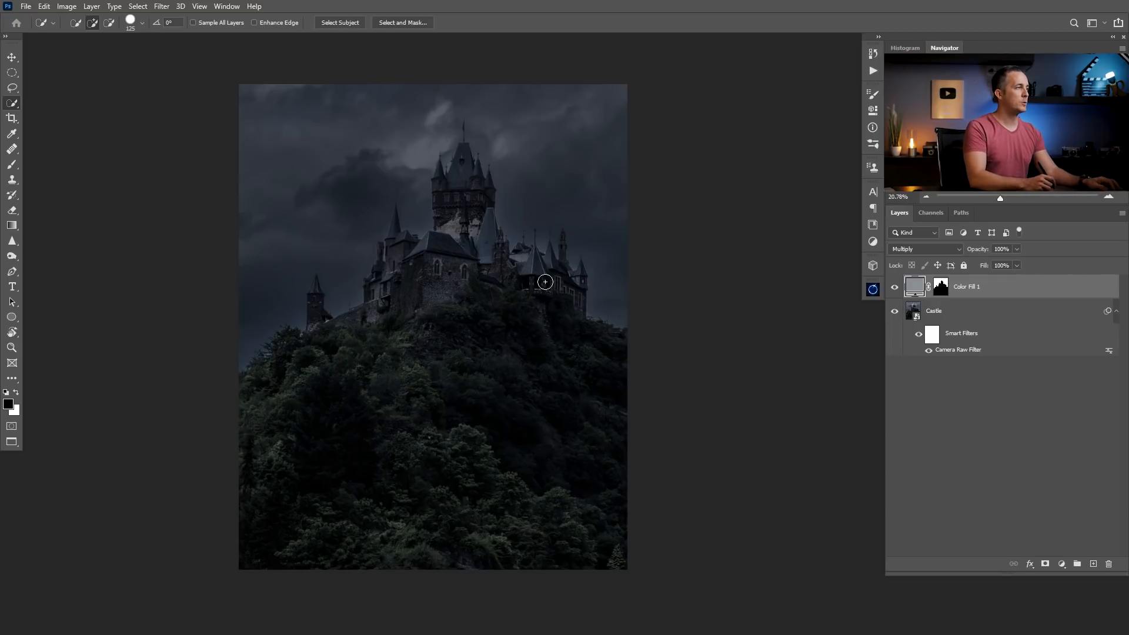
- Switch to the moon image and select the full moon disc with the Elliptical Marquee tool
{"action": "key", "text": "ctrl+Tab"}
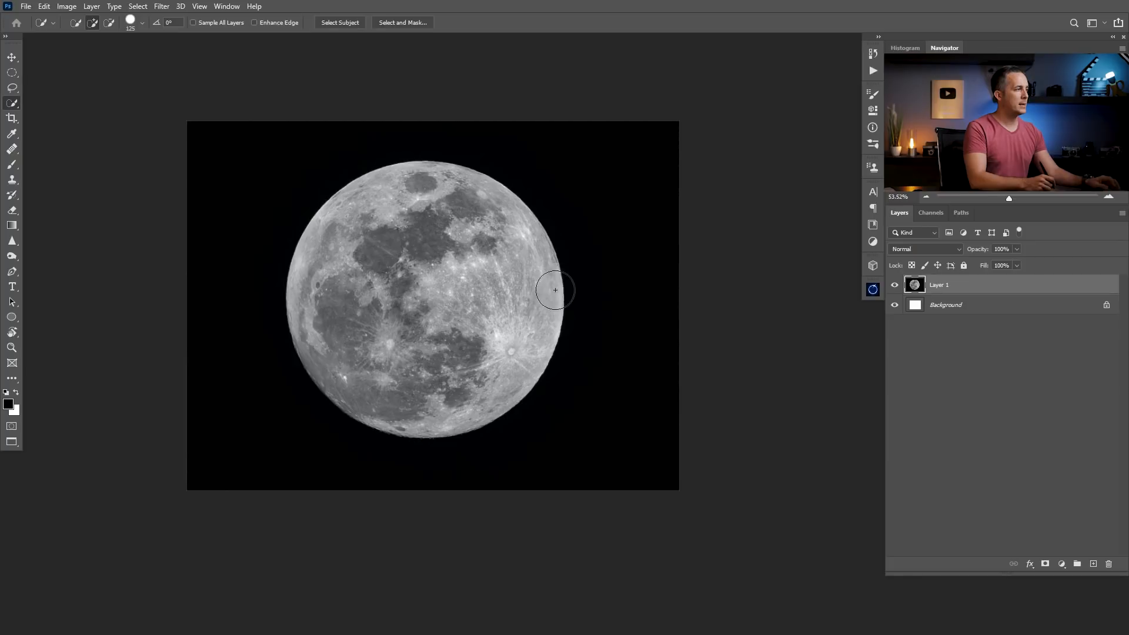
{"action": "key", "text": "m"}
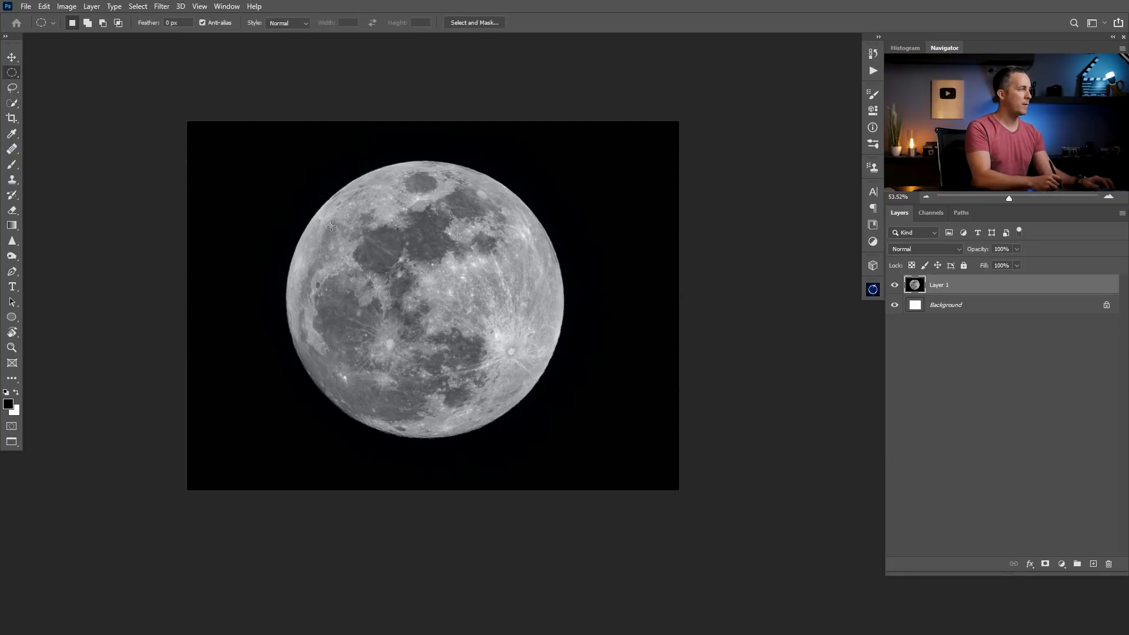
{"action": "right_click", "coordinate": [13, 75]}
{"action": "left_click", "coordinate": [70, 87]}
{"action": "left_click_drag", "start_coordinate": [344, 201], "coordinate": [562, 444]}
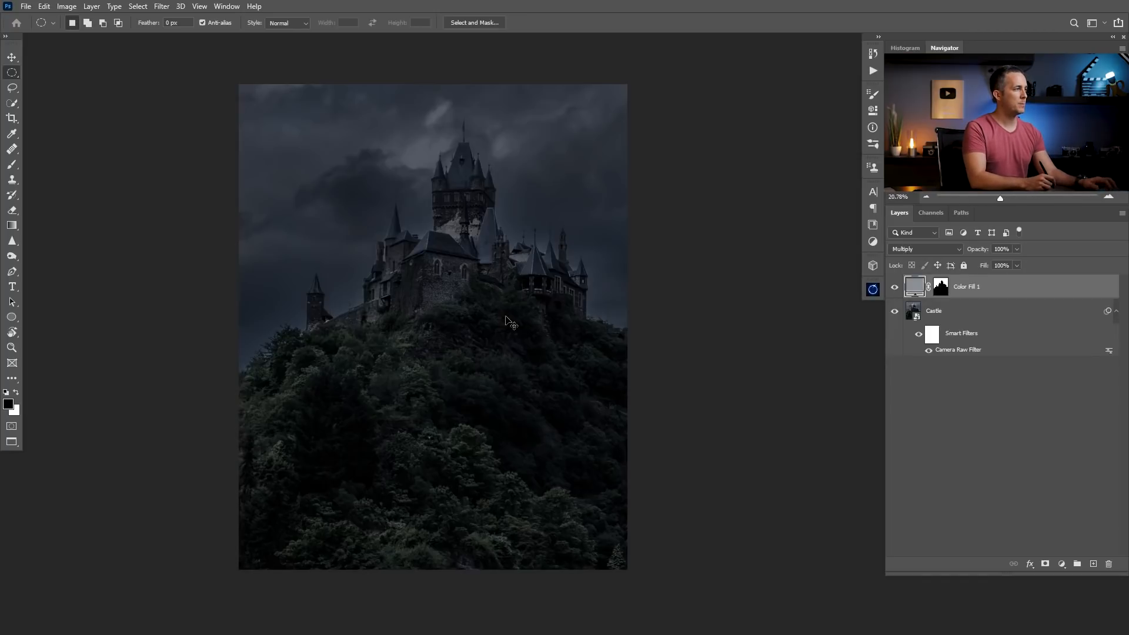
- Paste the moon into the castle document, name its layer Moon and rename the Color Fill 1 layer as Sky
{"action": "key", "text": "ctrl+v"}
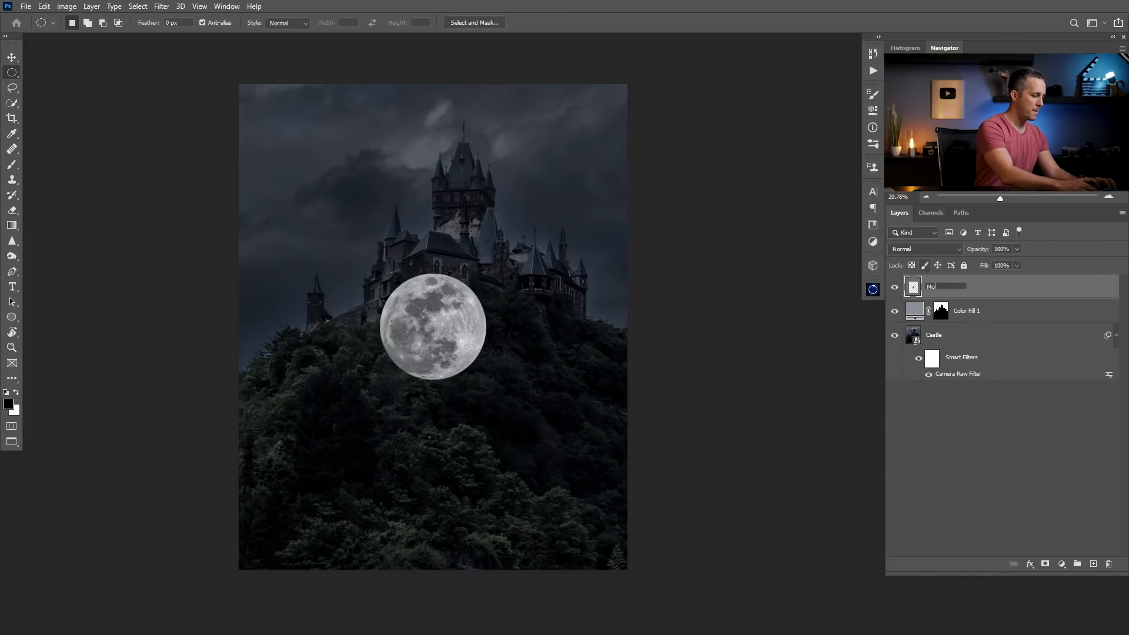
{"action": "type", "text": "on"}
{"action": "double_click", "coordinate": [962, 308]}
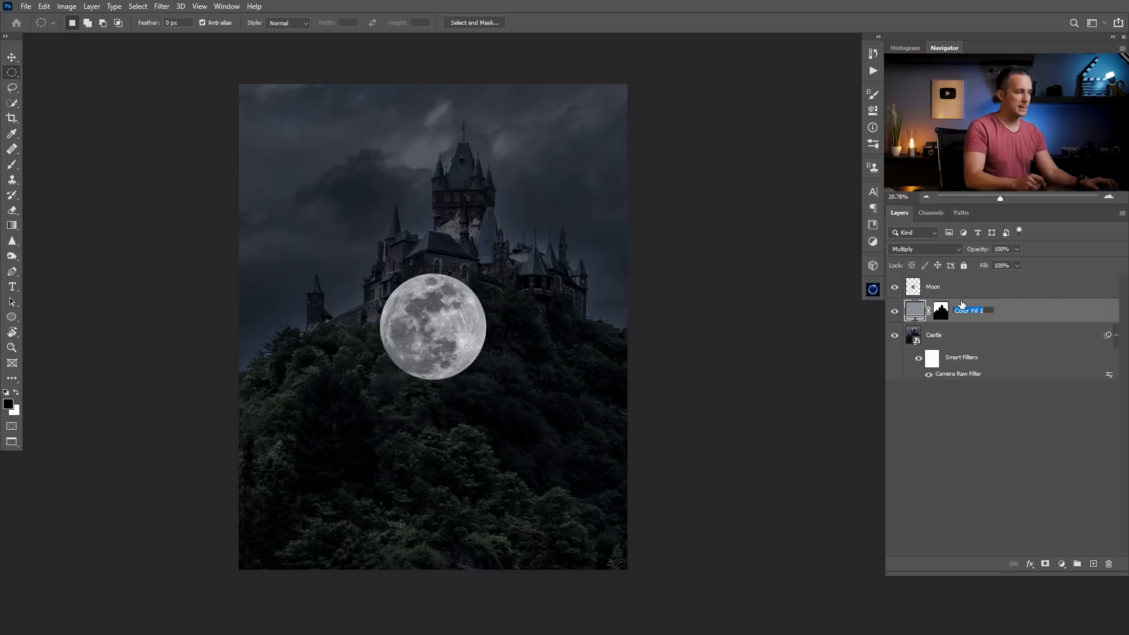
- Move the Moon layer into the sky beside the castle's main tower and enlarge it so it overlaps the tower
{"action": "left_click", "coordinate": [908, 294]}
{"action": "key", "text": "v"}
{"action": "left_click_drag", "start_coordinate": [446, 336], "coordinate": [378, 200]}
{"action": "key", "text": "ctrl+t"}
{"action": "left_click_drag", "start_coordinate": [421, 134], "coordinate": [467, 118]}
{"action": "key", "text": "Return"}
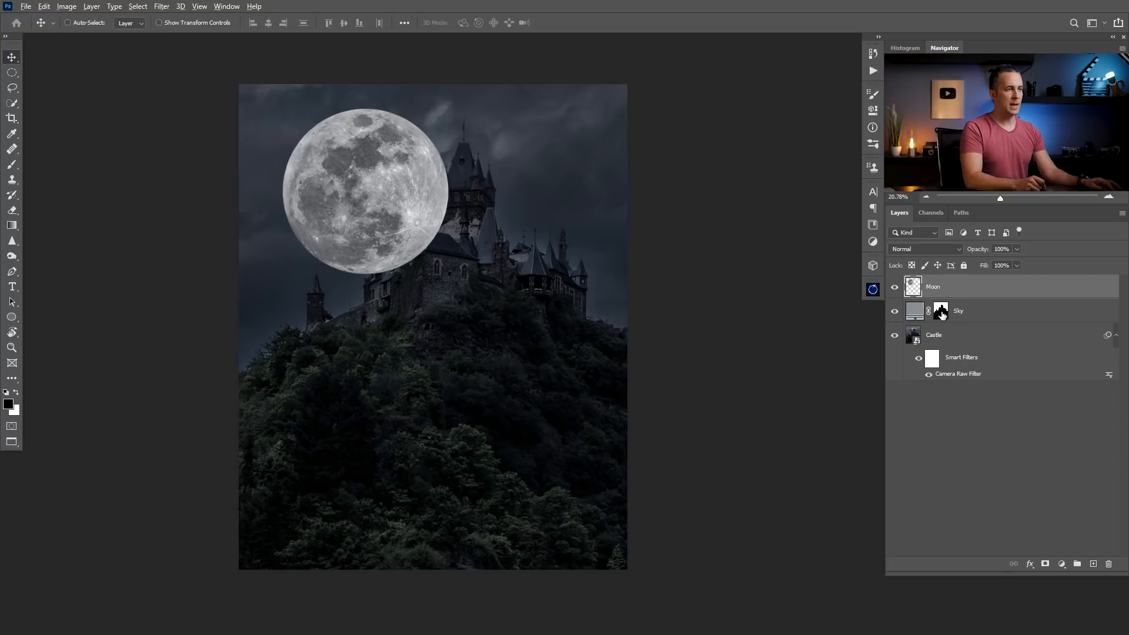
- Copy the Sky layer's mask to the Moon layer, unlink it and shift the moon behind the castle towers
{"action": "left_click_drag", "start_coordinate": [942, 316], "coordinate": [947, 291]}
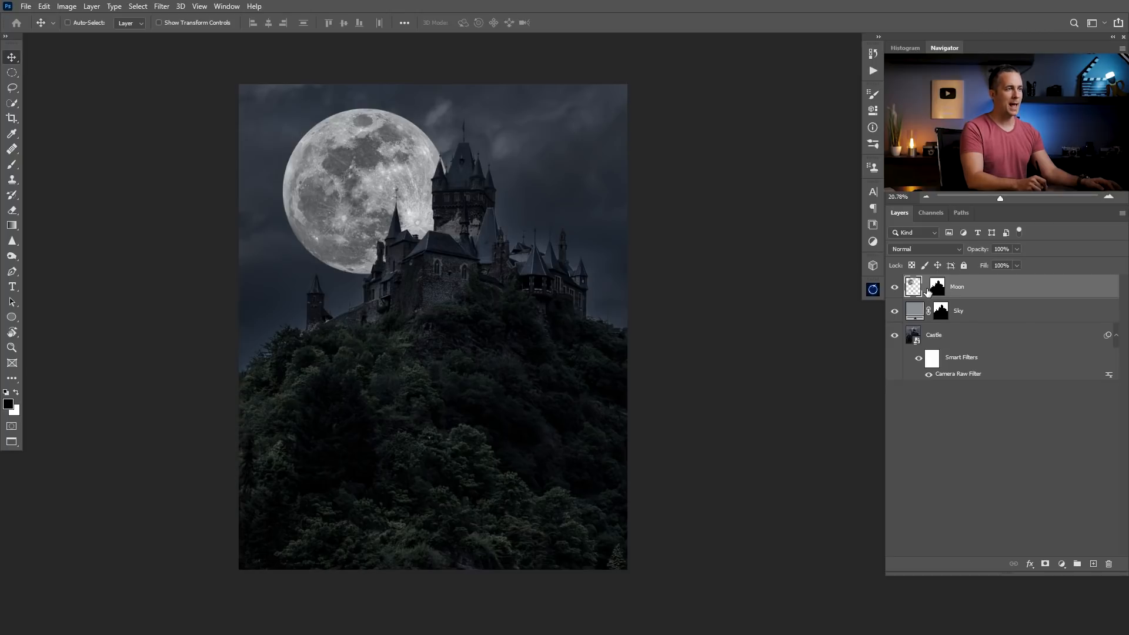
{"action": "mouse_move", "coordinate": [361, 216]}
{"action": "left_mouse_down"}
{"action": "mouse_move", "coordinate": [378, 224]}
{"action": "mouse_move", "coordinate": [332, 242]}
{"action": "mouse_move", "coordinate": [479, 232]}
{"action": "mouse_move", "coordinate": [553, 247]}
{"action": "mouse_move", "coordinate": [356, 209]}
{"action": "mouse_move", "coordinate": [518, 206]}
{"action": "mouse_move", "coordinate": [432, 213]}
{"action": "mouse_move", "coordinate": [362, 320]}
{"action": "mouse_move", "coordinate": [409, 406]}
{"action": "mouse_move", "coordinate": [370, 206]}
{"action": "left_mouse_up"}
{"action": "left_click_drag", "start_coordinate": [432, 230], "coordinate": [442, 237]}
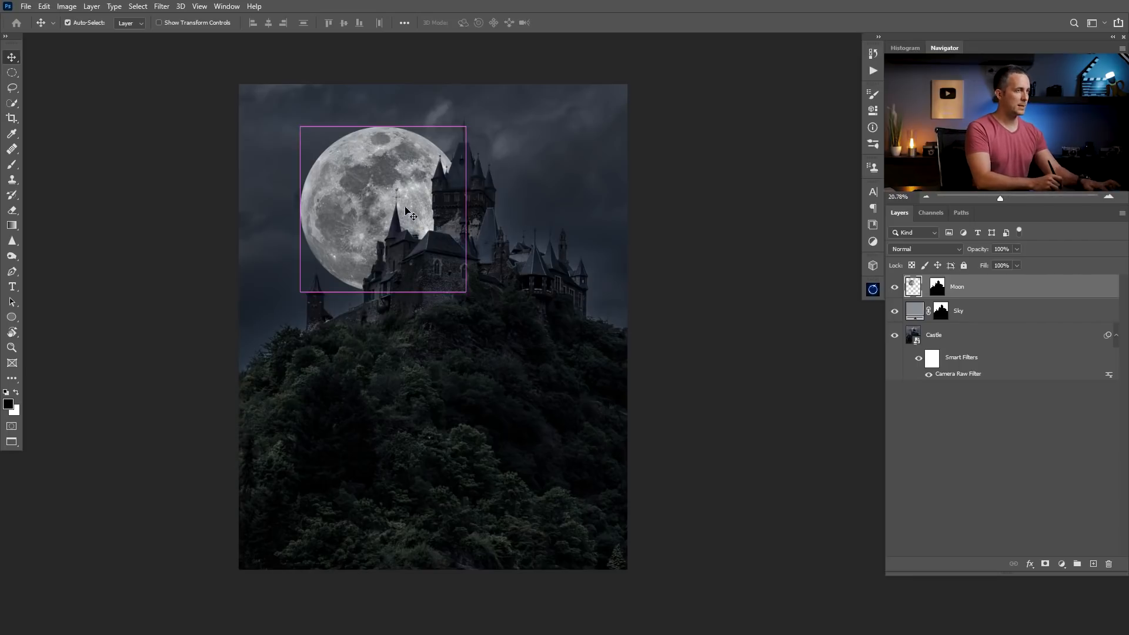
- Scale the moon up to about 109% and reposition it slightly lower to the left behind the castle
{"action": "key", "text": "ctrl+t"}
{"action": "left_click_drag", "start_coordinate": [300, 124], "coordinate": [286, 112]}
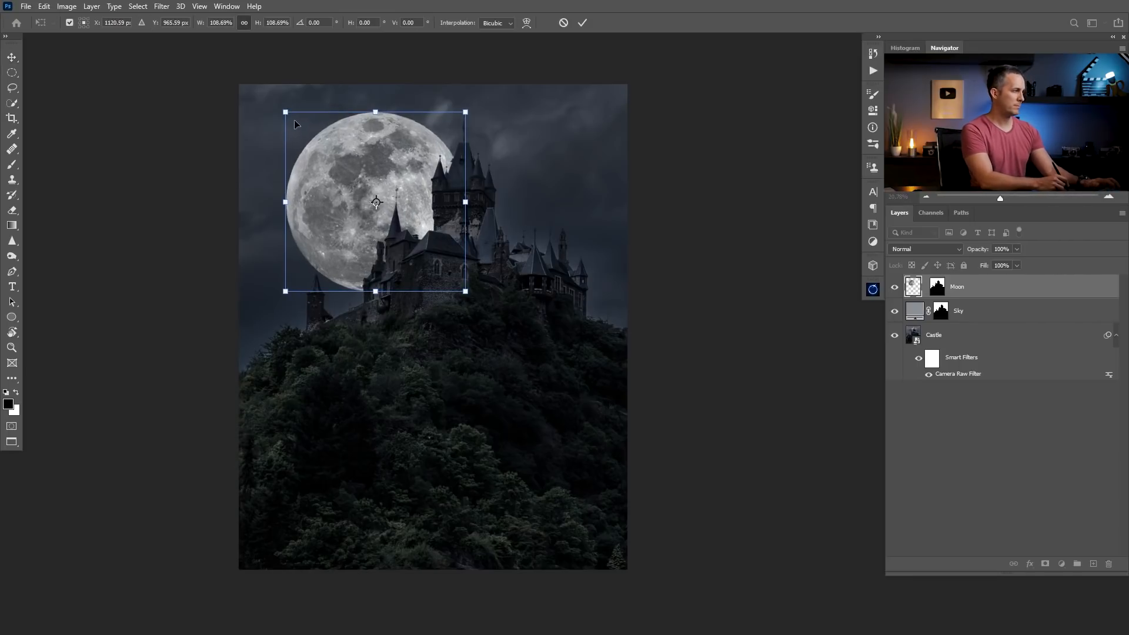
{"action": "key", "text": "Return"}
{"action": "mouse_move", "coordinate": [406, 223]}
{"action": "left_mouse_down"}
{"action": "mouse_move", "coordinate": [352, 234]}
{"action": "mouse_move", "coordinate": [364, 251]}
{"action": "mouse_move", "coordinate": [388, 219]}
{"action": "mouse_move", "coordinate": [329, 211]}
{"action": "mouse_move", "coordinate": [388, 222]}
{"action": "mouse_move", "coordinate": [389, 255]}
{"action": "mouse_move", "coordinate": [391, 232]}
{"action": "left_mouse_up"}
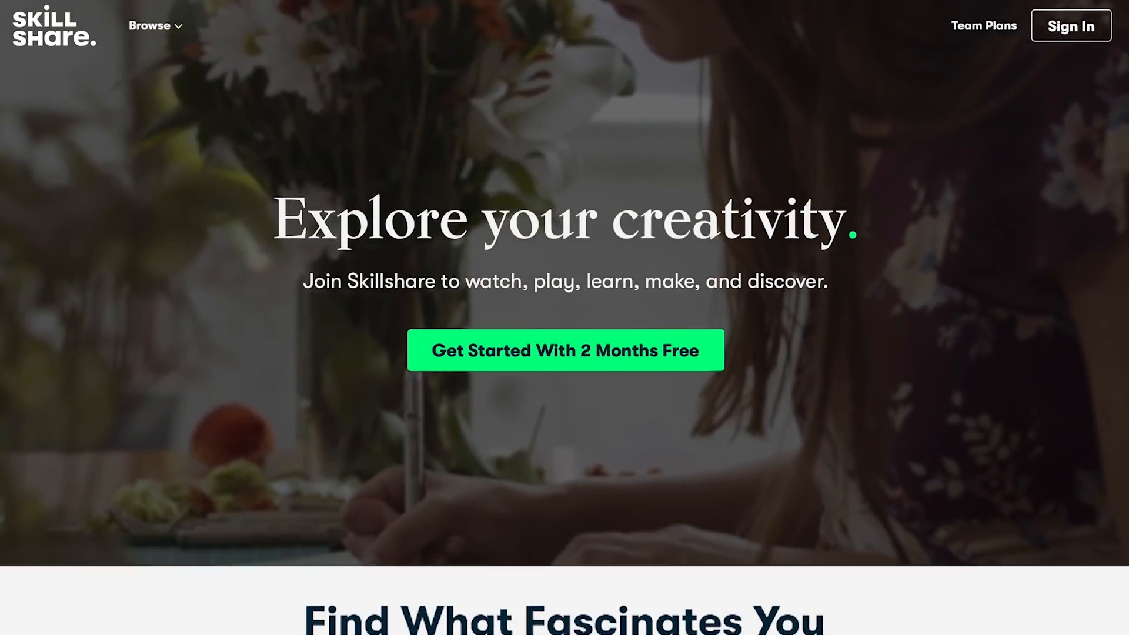
- Browse the Skillshare home page and its class listings for Photoshop, Premiere Pro, After Effects, Cinema 4D and cooking
{"action": "scroll", "coordinate": [564, 318], "scroll_direction": "down", "scroll_amount": 1}
{"action": "scroll", "coordinate": [564, 317], "scroll_direction": "down", "scroll_amount": 6}
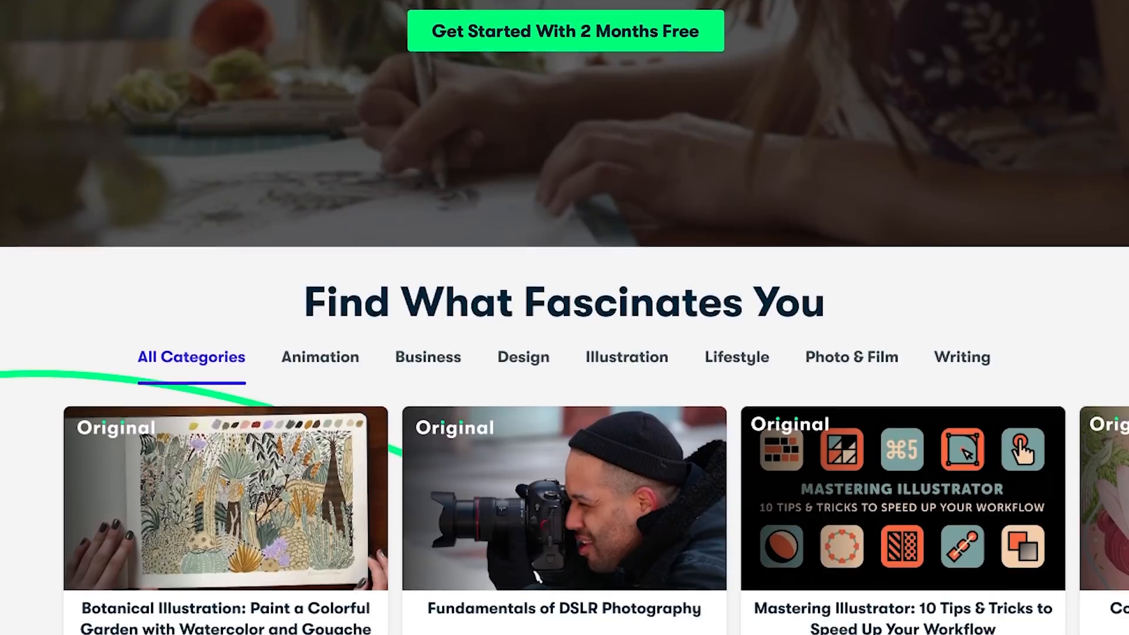
{"action": "scroll", "coordinate": [565, 317], "scroll_direction": "down", "scroll_amount": 2}
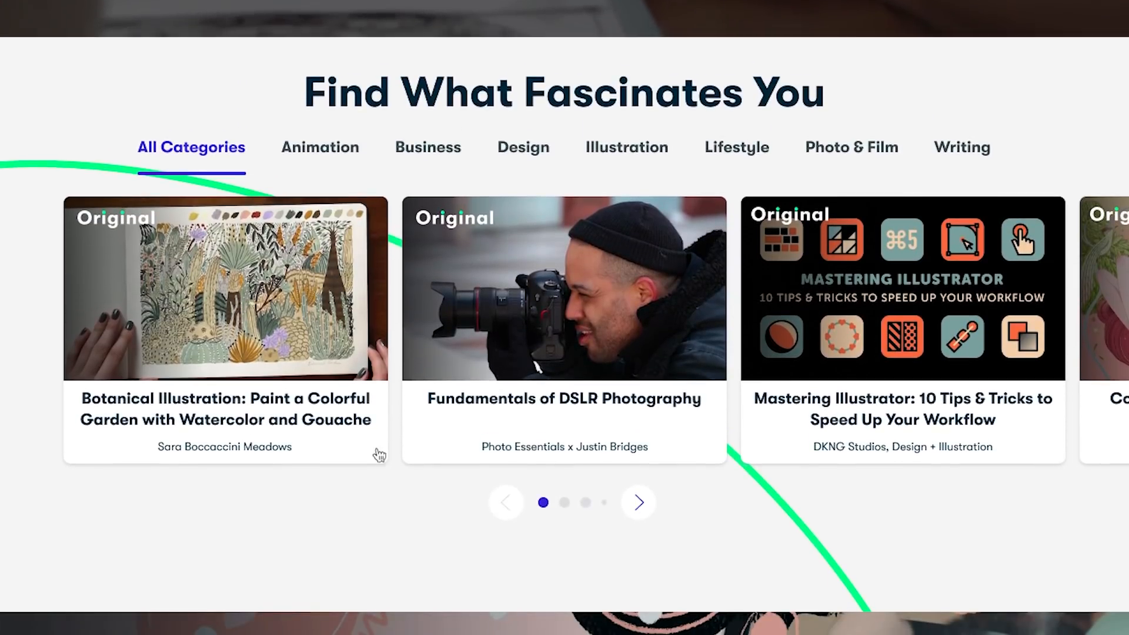
{"action": "mouse_move", "coordinate": [283, 337]}
{"action": "left_click", "coordinate": [262, 310]}
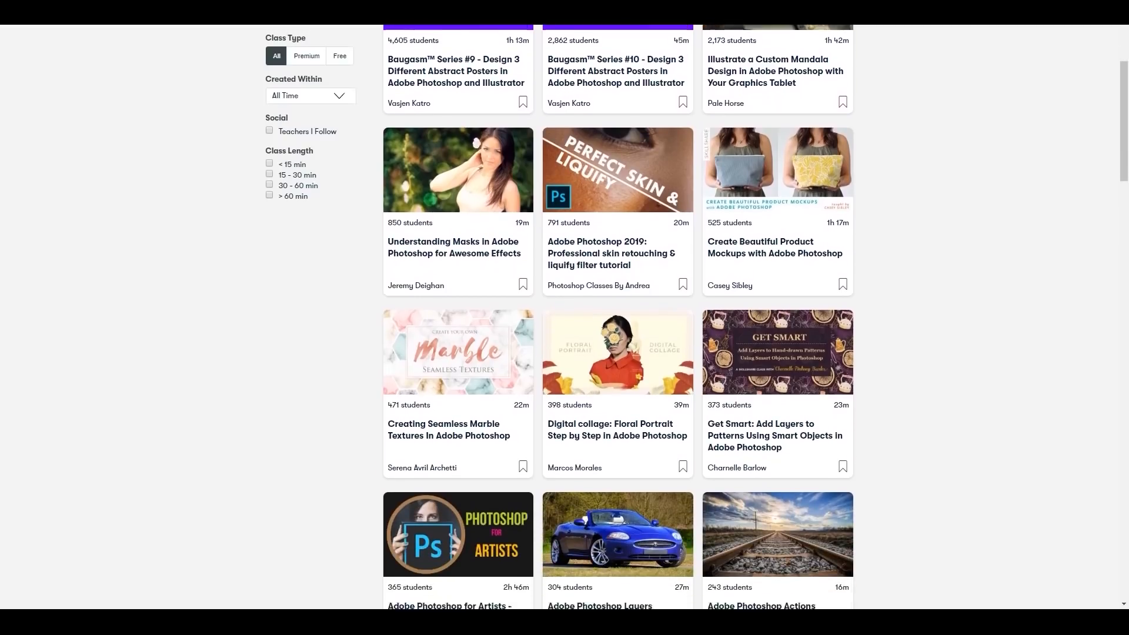
{"action": "scroll", "coordinate": [617, 318], "scroll_direction": "down", "scroll_amount": 5}
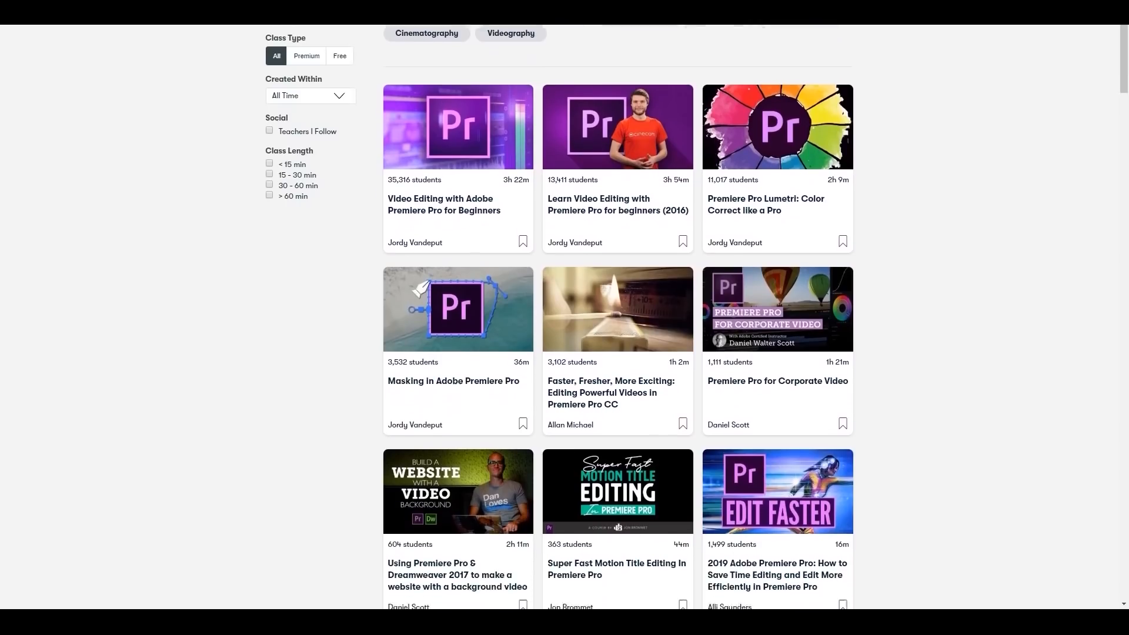
{"action": "scroll", "coordinate": [617, 318], "scroll_direction": "down", "scroll_amount": 3}
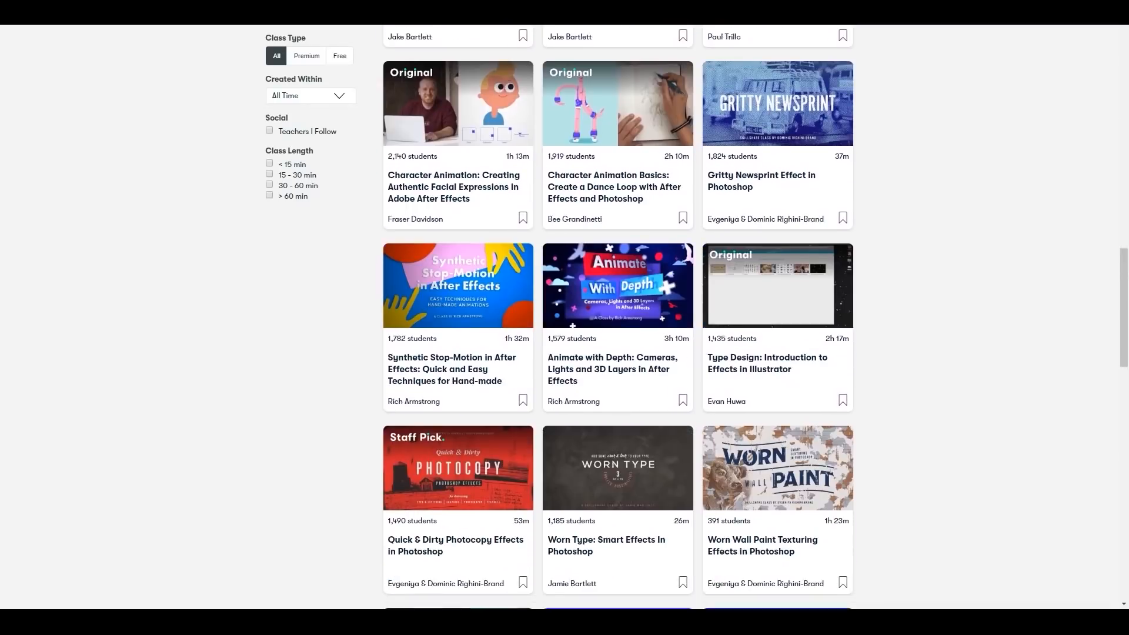
{"action": "scroll", "coordinate": [617, 317], "scroll_direction": "down", "scroll_amount": 2}
{"action": "scroll", "coordinate": [618, 318], "scroll_direction": "down", "scroll_amount": 10}
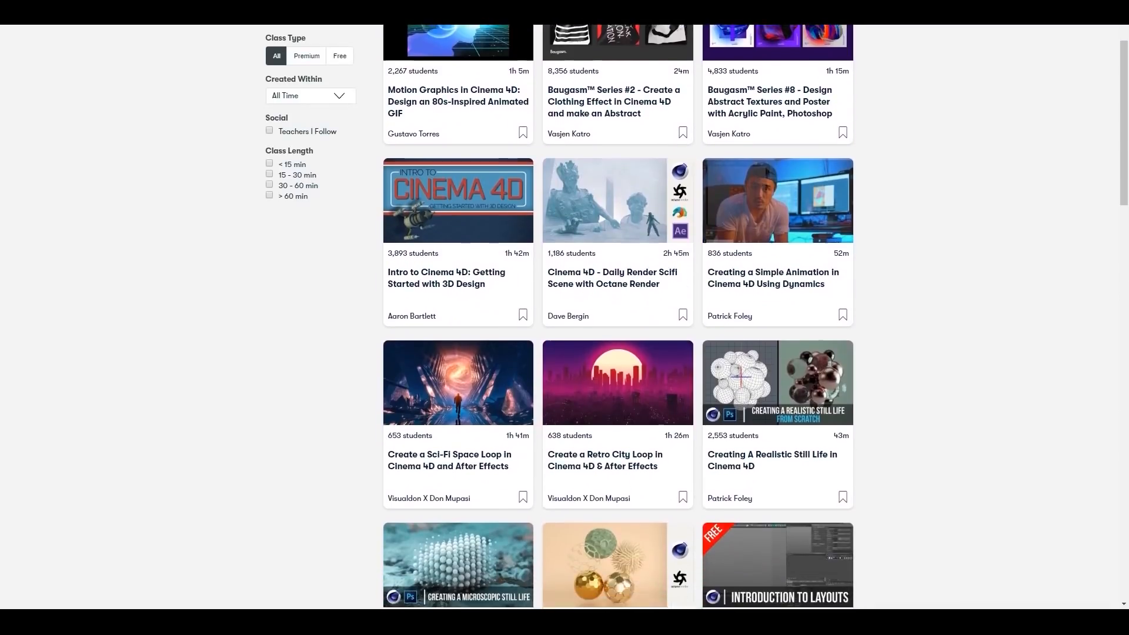
{"action": "scroll", "coordinate": [618, 318], "scroll_direction": "down", "scroll_amount": 3}
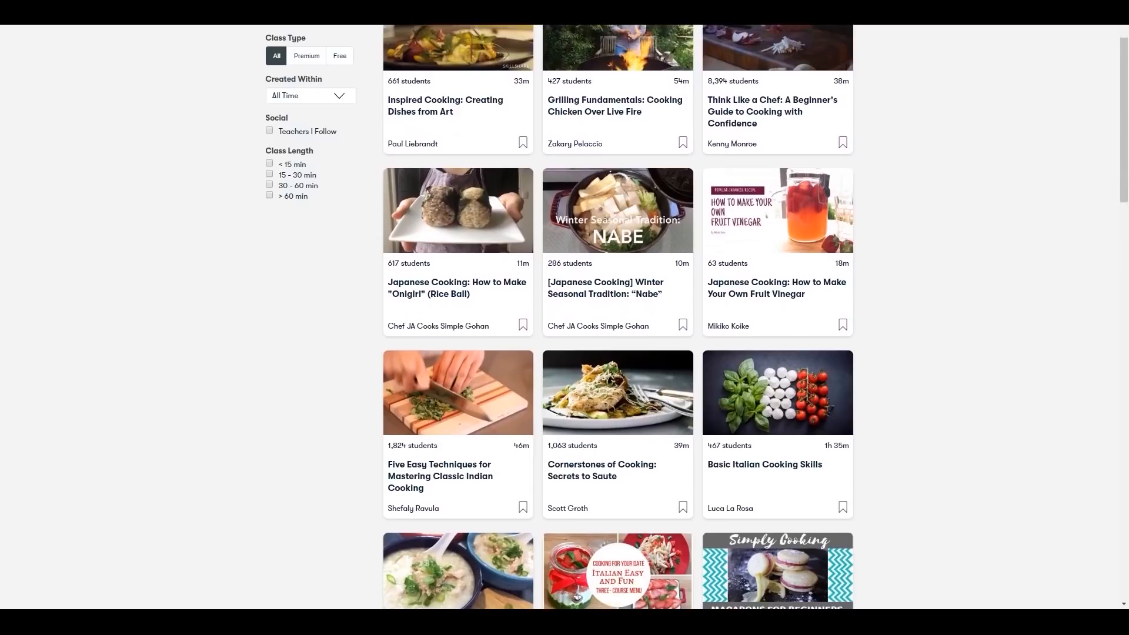
{"action": "scroll", "coordinate": [617, 317], "scroll_direction": "down", "scroll_amount": 6}
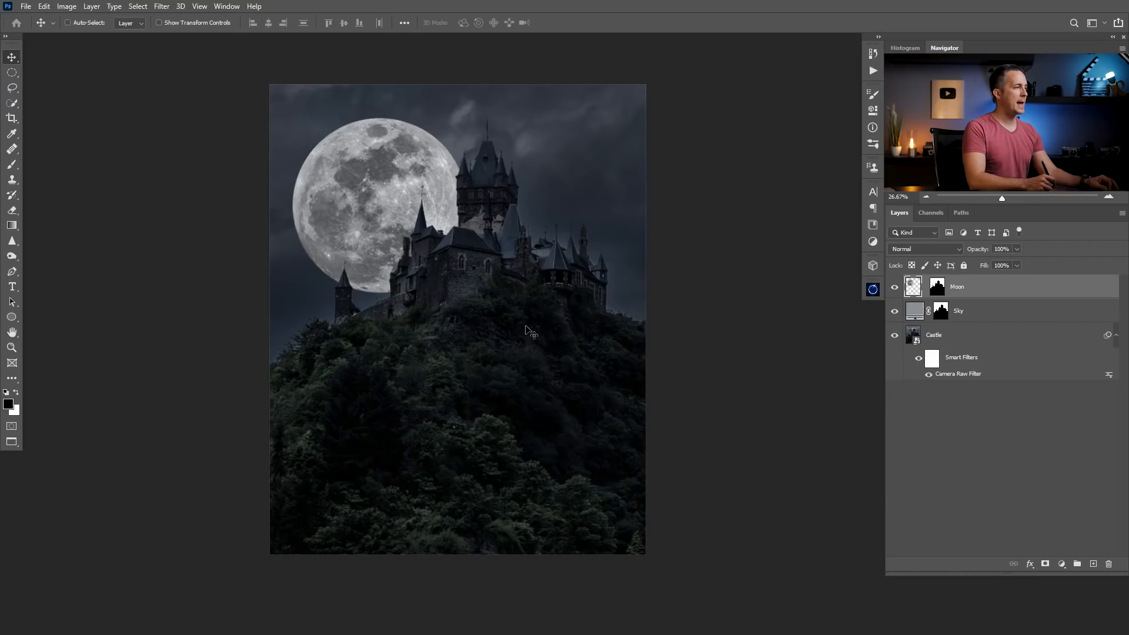
- Bring the ghost cutout into the castle composite above the Moon layer and name its layer Ghost
{"action": "left_click_drag", "start_coordinate": [525, 331], "coordinate": [528, 322]}
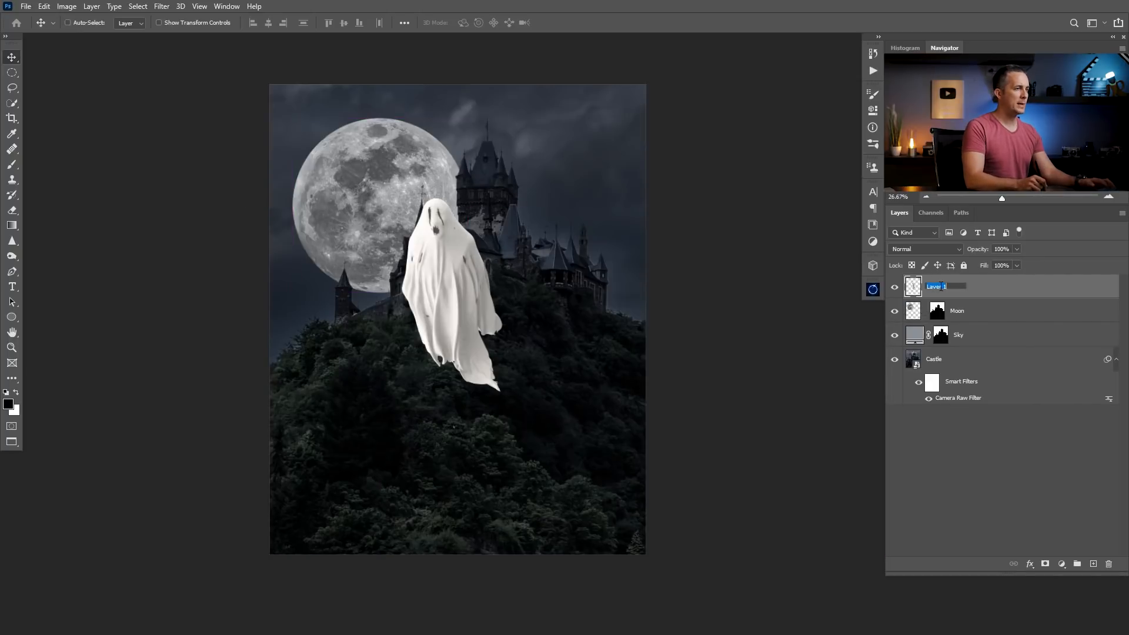
{"action": "type", "text": "Ghost"}
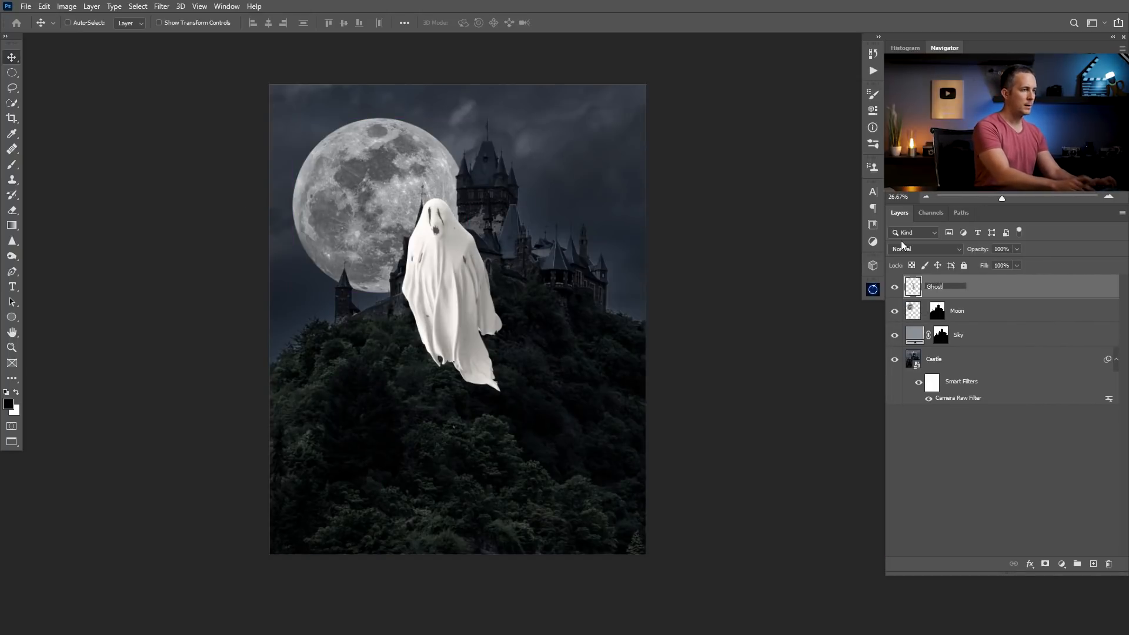
{"action": "key", "text": "Return"}
- Move the ghost down onto the dark hillside below the castle and convert its layer to a smart object
{"action": "left_click_drag", "start_coordinate": [461, 300], "coordinate": [530, 422]}
{"action": "right_click", "coordinate": [964, 293]}
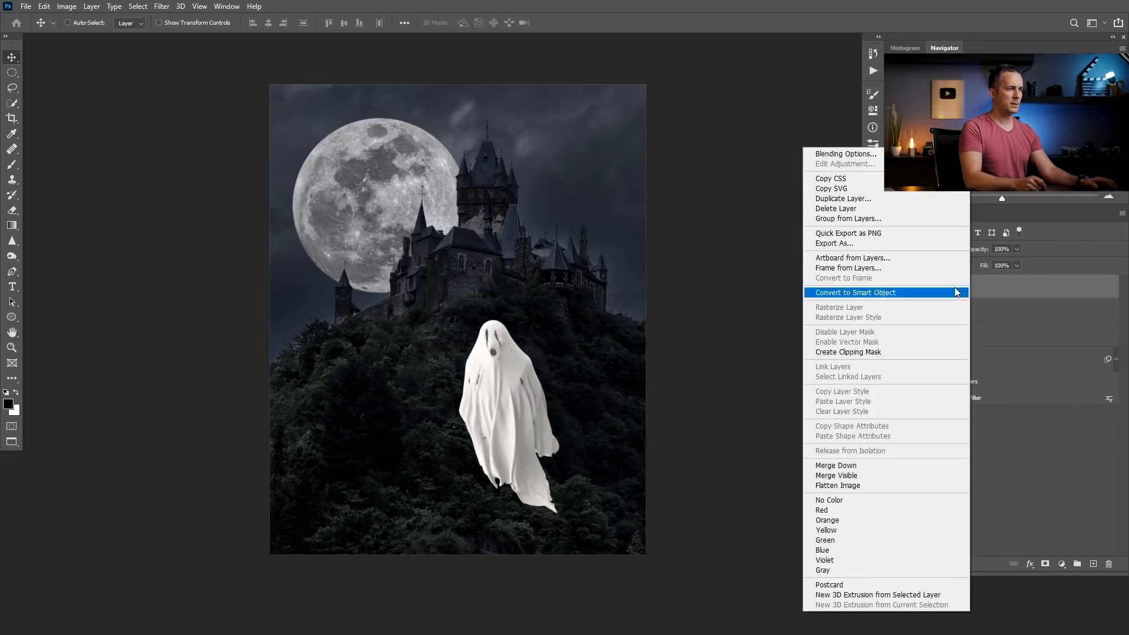
{"action": "left_click", "coordinate": [869, 295]}
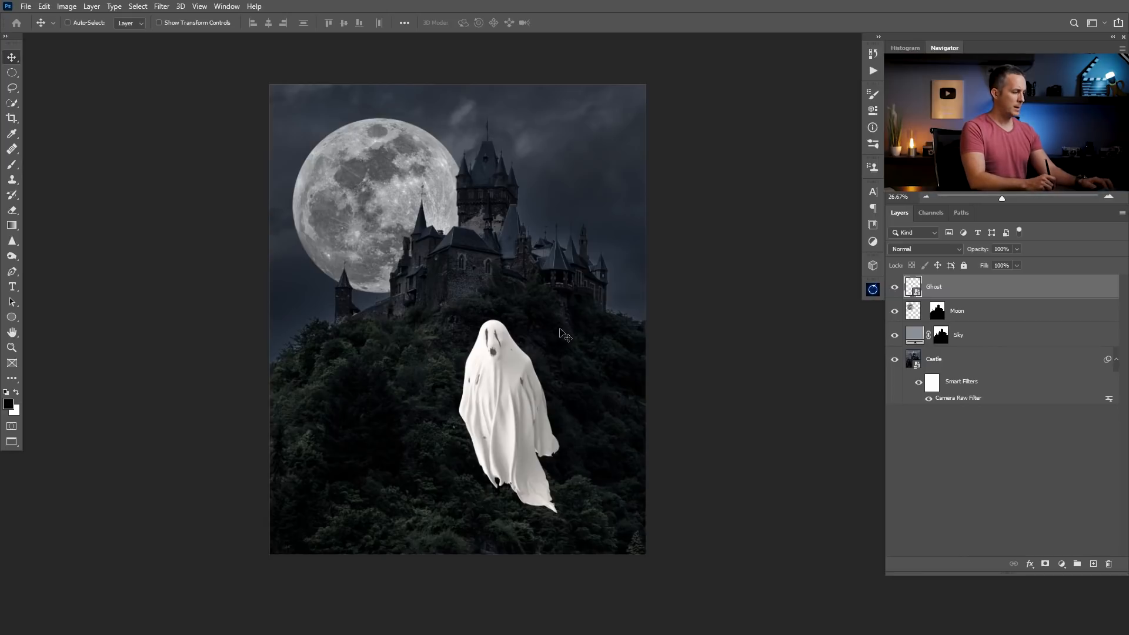
- Enlarge the ghost to about 115% and fine-tune its position on the hillside just below the castle
{"action": "key", "text": "ctrl+t"}
{"action": "left_click_drag", "start_coordinate": [499, 318], "coordinate": [499, 298]}
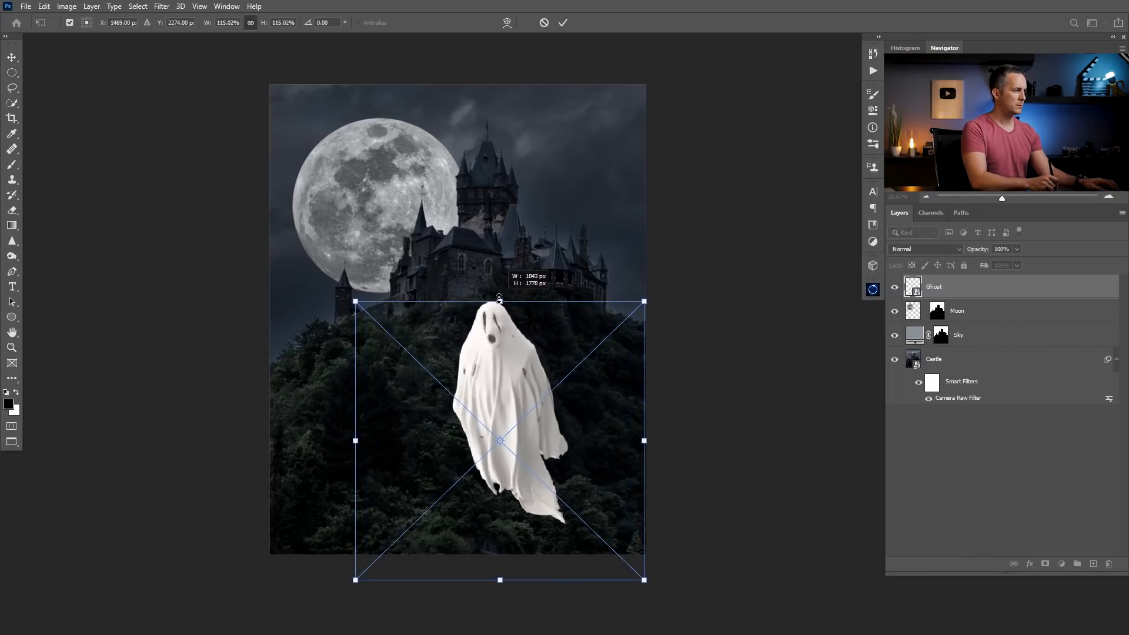
{"action": "left_click_drag", "start_coordinate": [511, 344], "coordinate": [510, 352]}
{"action": "key", "text": "Return"}
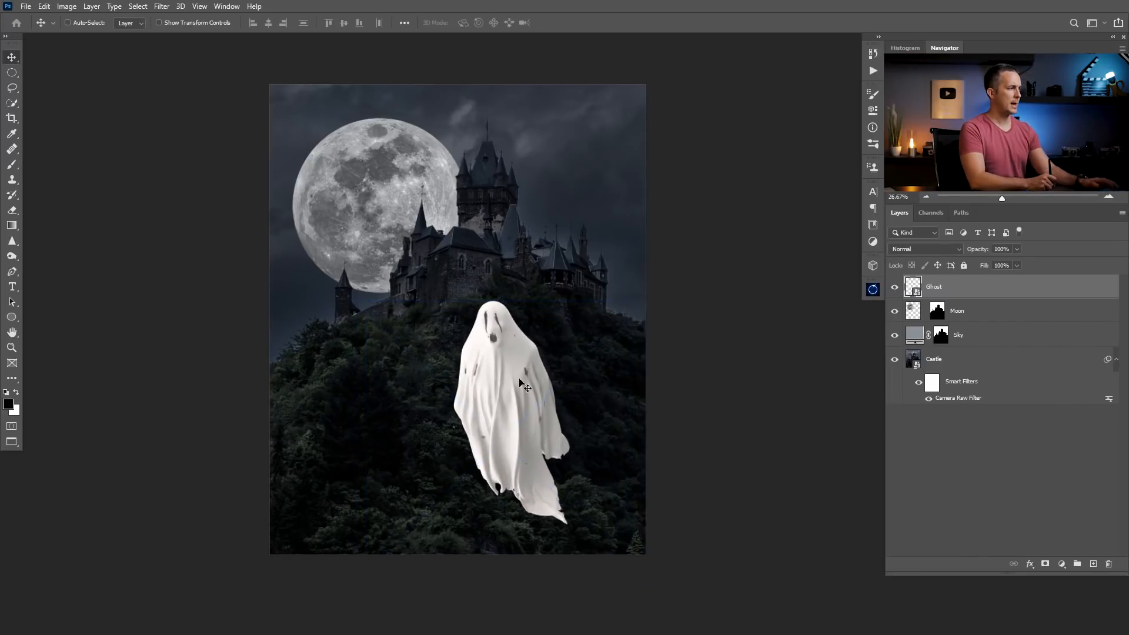
{"action": "left_click_drag", "start_coordinate": [521, 393], "coordinate": [526, 392]}
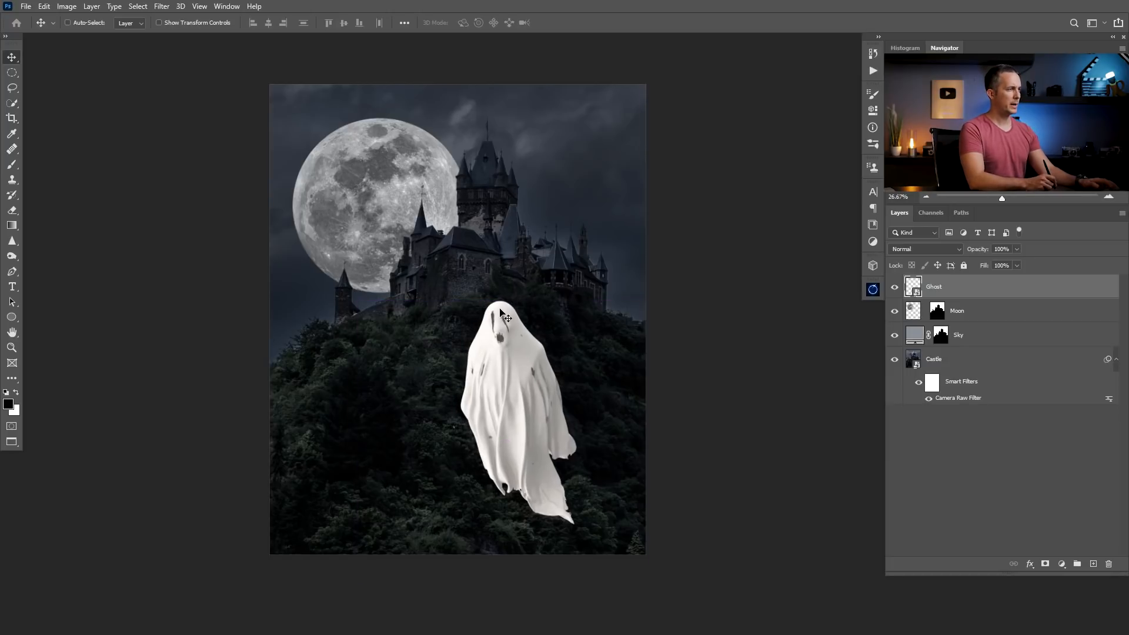
{"action": "left_click_drag", "start_coordinate": [511, 381], "coordinate": [503, 382]}
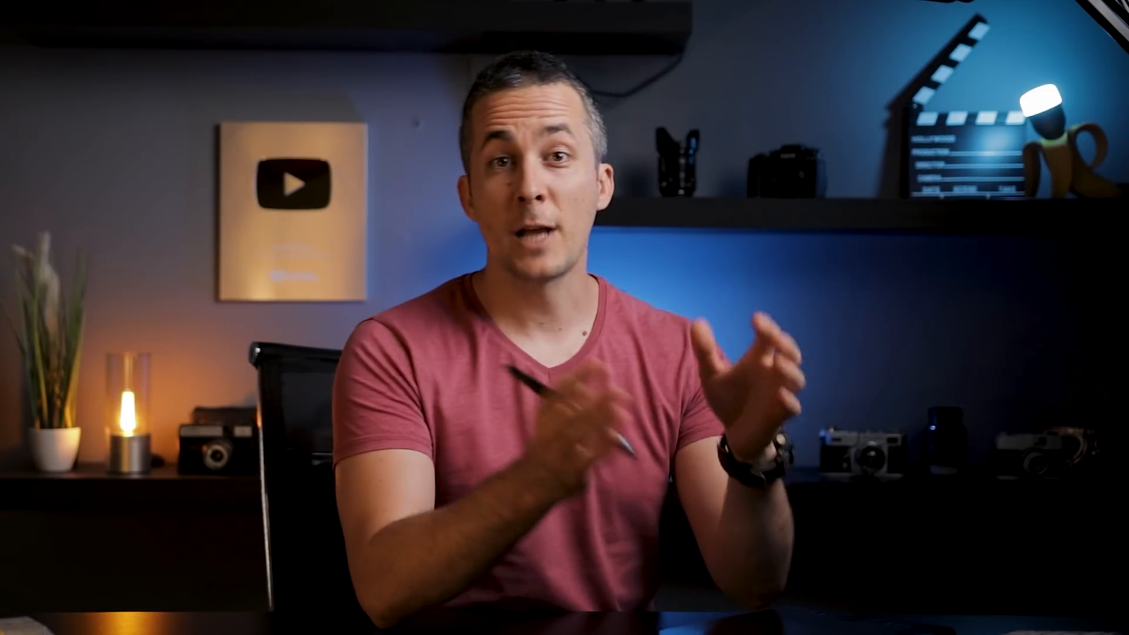
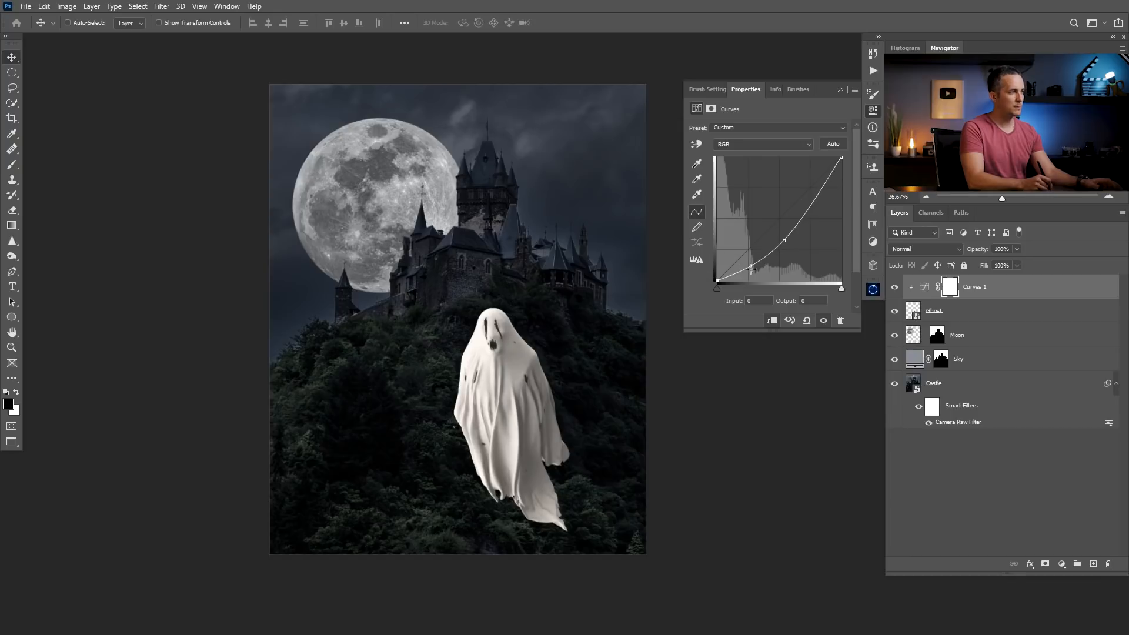
- Darken the ghost by setting its Curves point to input 144, output 79, and clipping on an Exposure adjustment with lowered exposure
{"action": "left_click", "coordinate": [784, 240]}
{"action": "left_click_drag", "start_coordinate": [786, 240], "coordinate": [787, 243]}
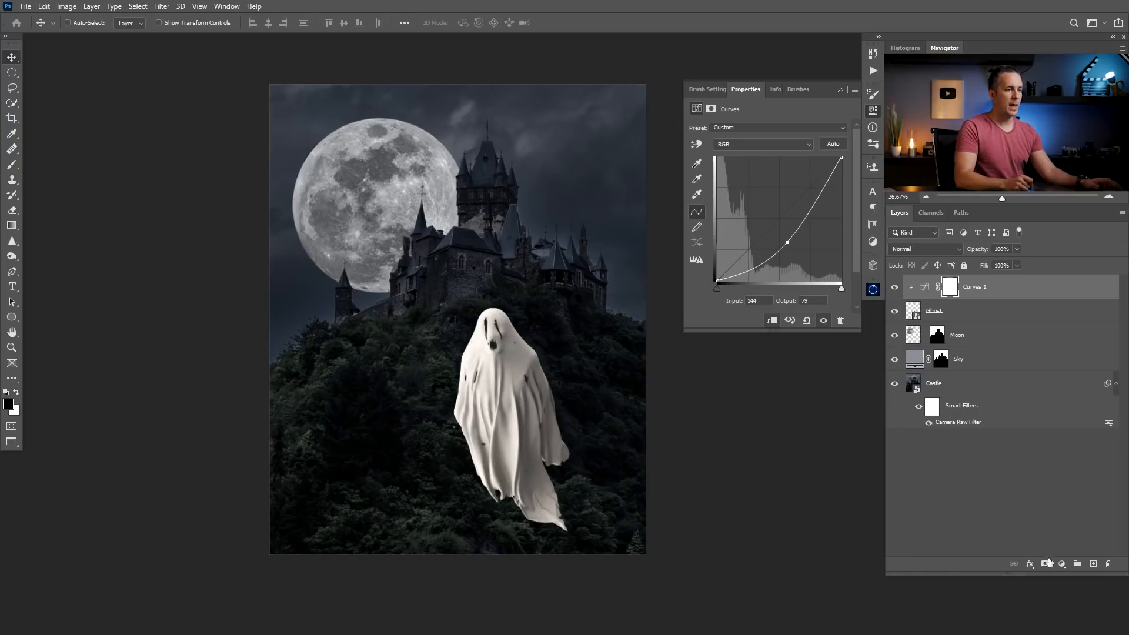
{"action": "left_click", "coordinate": [1061, 564]}
{"action": "left_click", "coordinate": [1055, 430]}
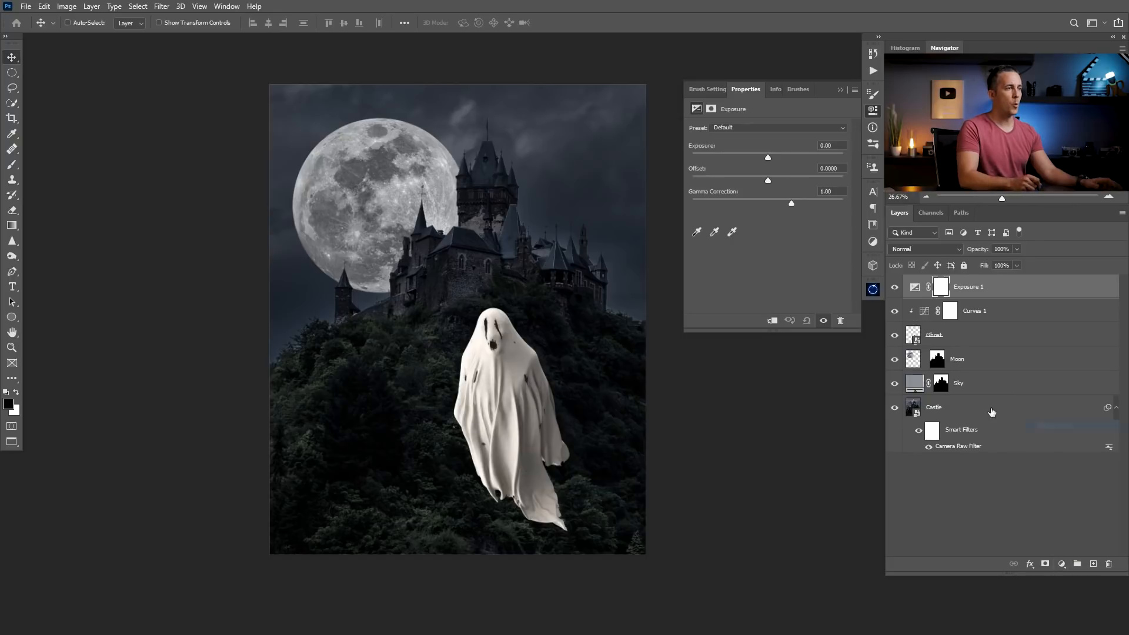
{"action": "left_click", "coordinate": [772, 320]}
{"action": "left_click_drag", "start_coordinate": [767, 157], "coordinate": [745, 157]}
- Paint black at 20% opacity with a soft 70 px brush on the Exposure 1 mask to lighten the ghost's head and moon-facing edge
{"action": "left_click", "coordinate": [952, 289]}
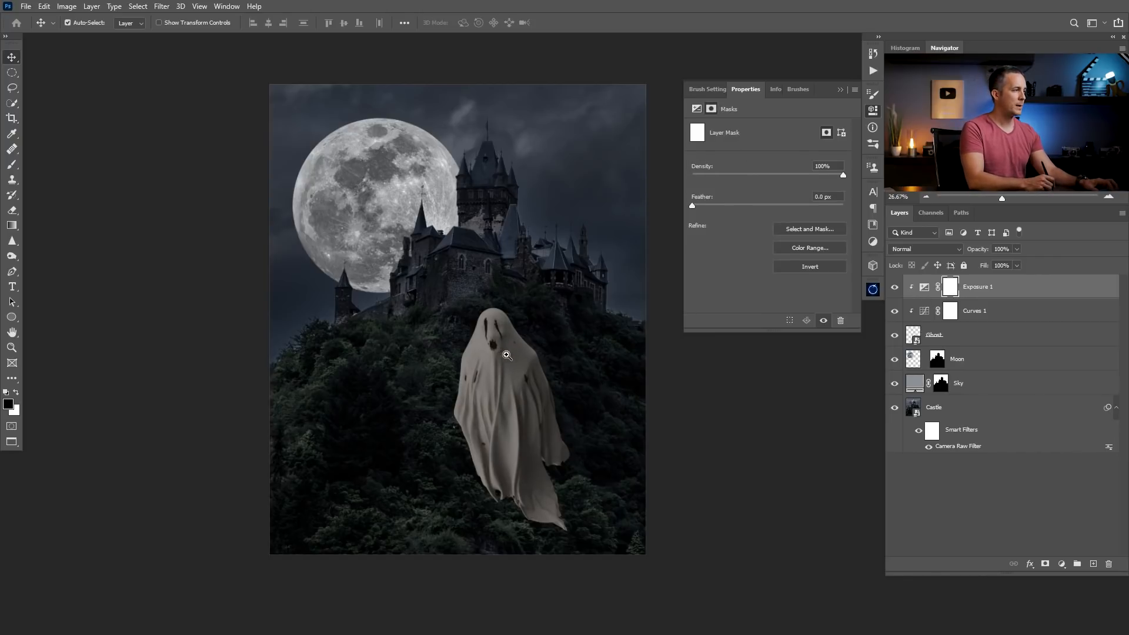
{"action": "left_click_drag", "start_coordinate": [507, 355], "coordinate": [526, 360]}
{"action": "left_click", "coordinate": [840, 90]}
{"action": "left_click_drag", "start_coordinate": [577, 388], "coordinate": [562, 282]}
{"action": "key", "text": "b"}
{"action": "right_click", "coordinate": [482, 262]}
{"action": "left_click", "coordinate": [566, 330]}
{"action": "key", "text": "Return"}
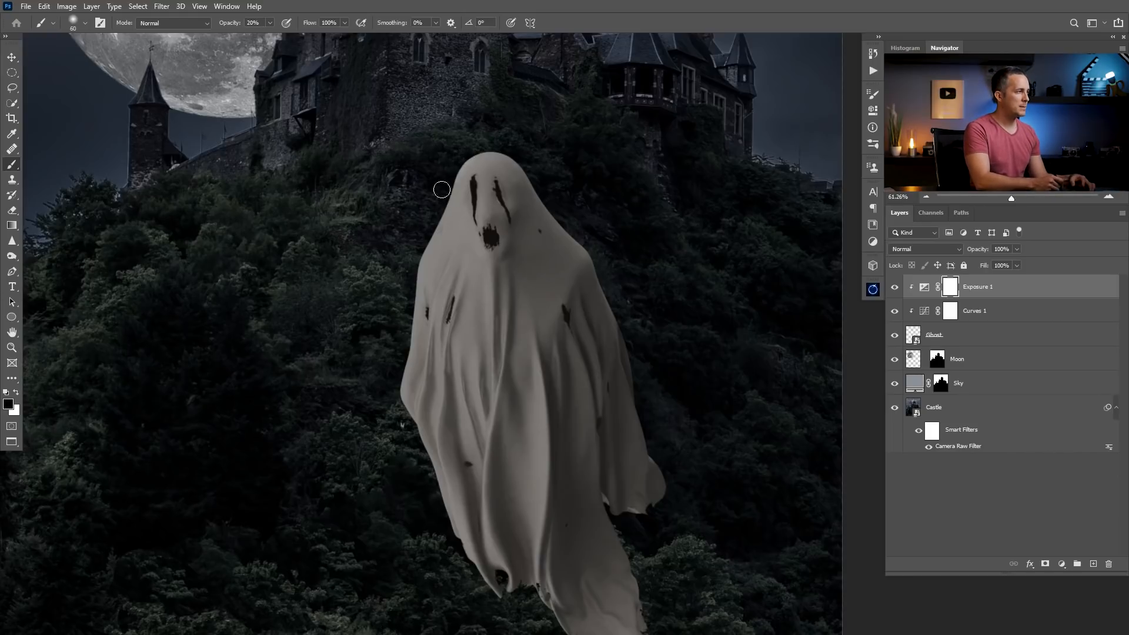
{"action": "key", "text": "bracketright"}
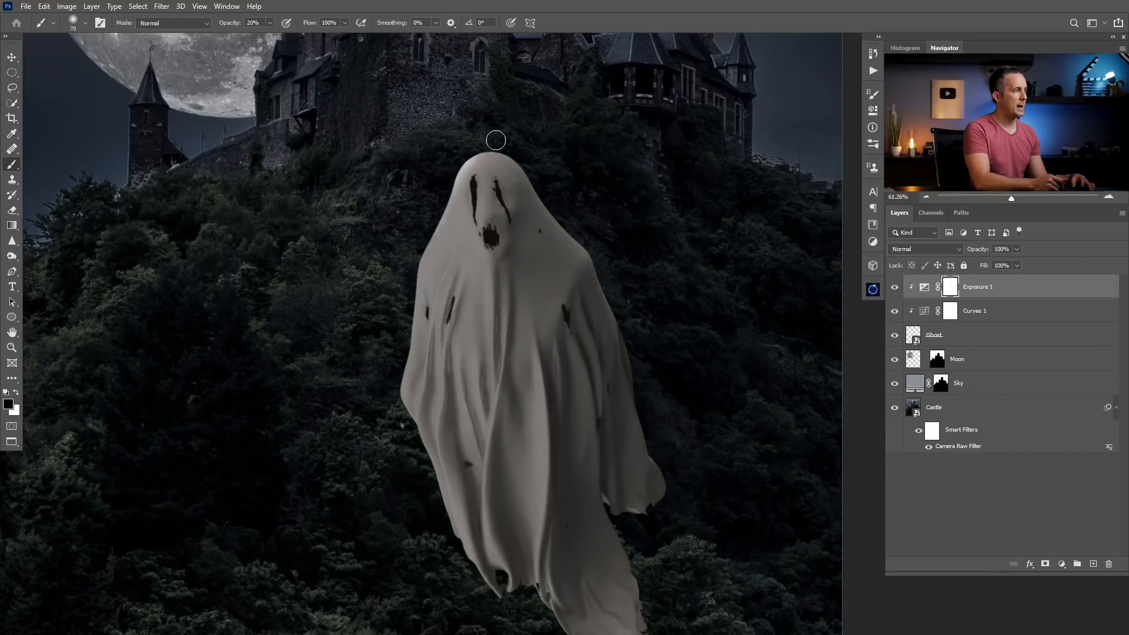
{"action": "scroll", "coordinate": [479, 217], "scroll_direction": "down", "scroll_amount": 3}
{"action": "left_click_drag", "start_coordinate": [471, 223], "coordinate": [486, 302]}
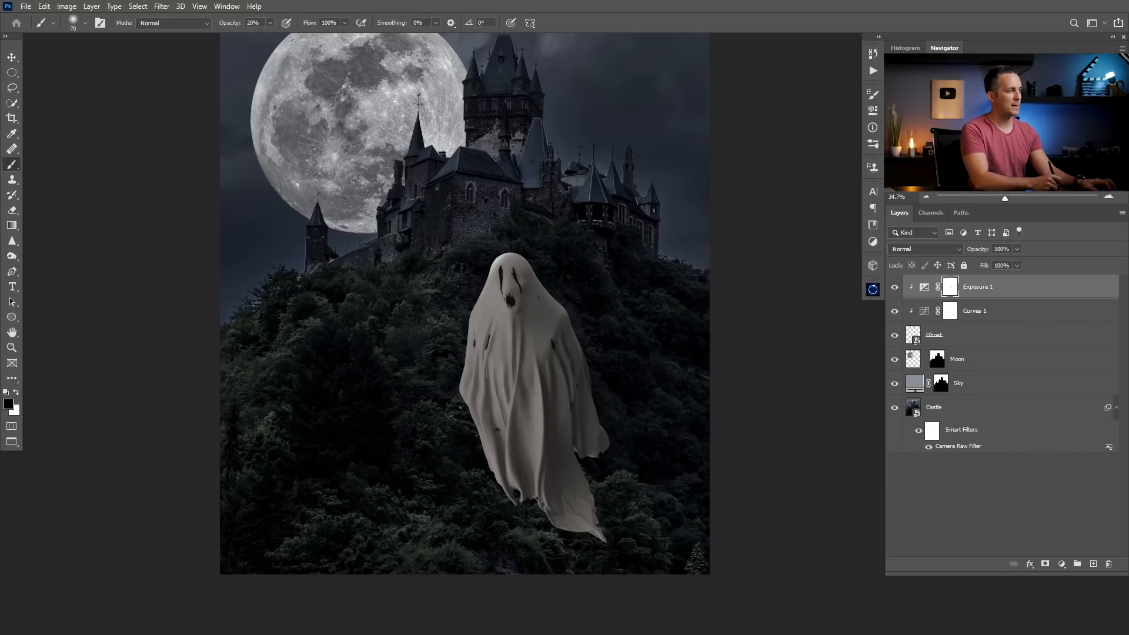
{"action": "scroll", "coordinate": [505, 290], "scroll_direction": "up", "scroll_amount": 2}
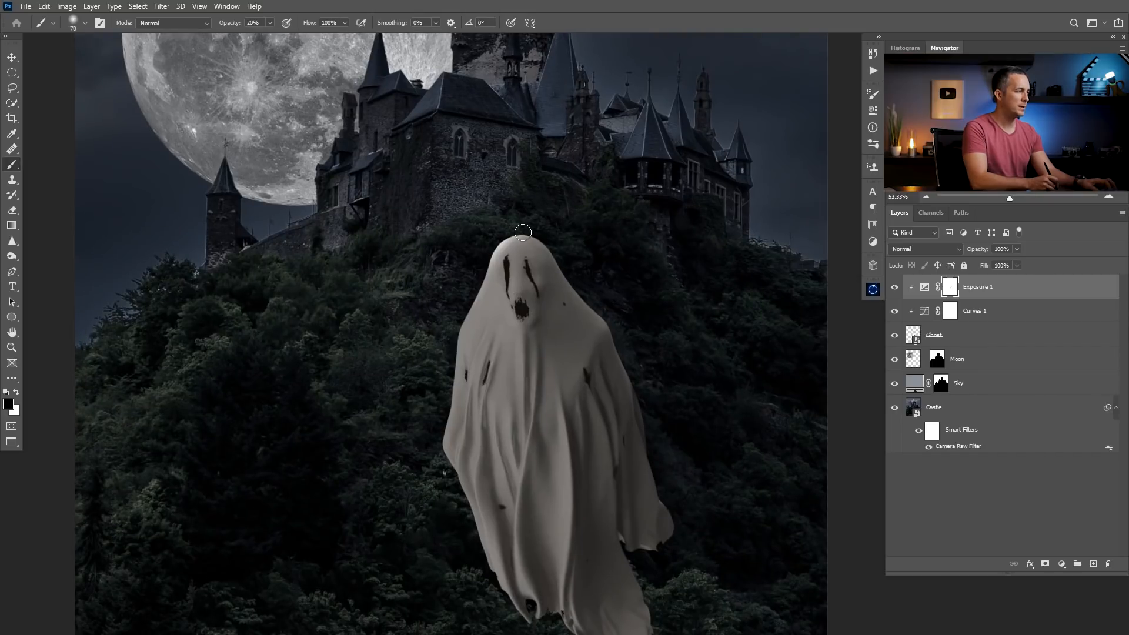
{"action": "mouse_move", "coordinate": [503, 240]}
{"action": "left_mouse_down"}
{"action": "mouse_move", "coordinate": [473, 320]}
{"action": "mouse_move", "coordinate": [487, 265]}
{"action": "mouse_move", "coordinate": [461, 313]}
{"action": "mouse_move", "coordinate": [468, 303]}
{"action": "mouse_move", "coordinate": [441, 456]}
{"action": "left_mouse_up"}
{"action": "left_click_drag", "start_coordinate": [446, 431], "coordinate": [388, 251]}
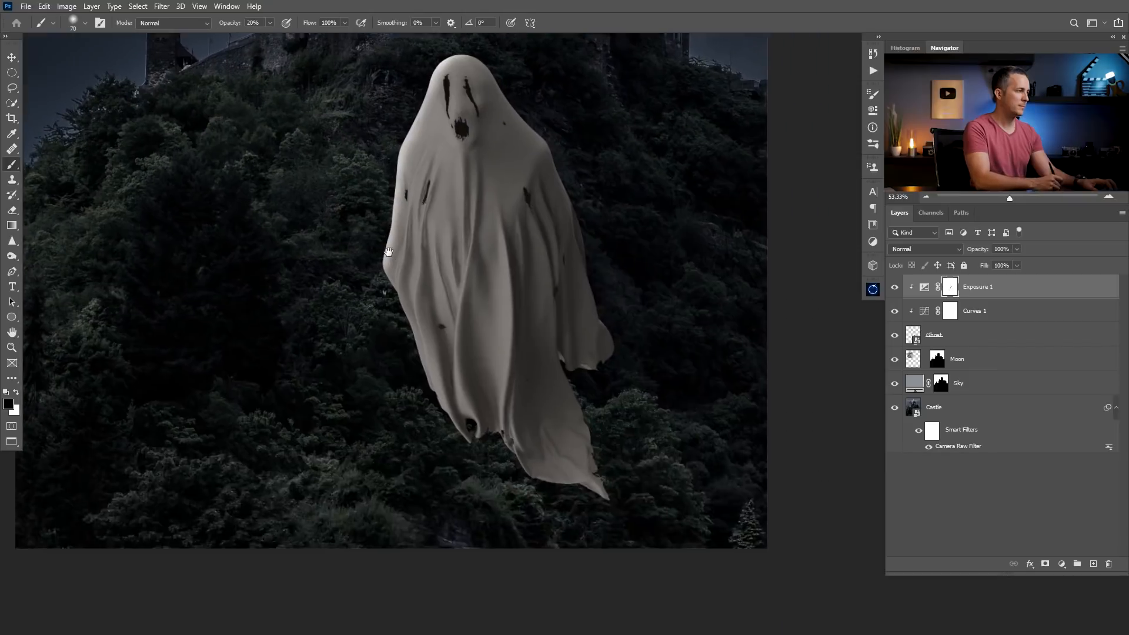
- Build up the highlight on the ghost's head and moonlit side in the Exposure 1 mask with a larger 10% opacity brush
{"action": "scroll", "coordinate": [388, 251], "scroll_direction": "down", "scroll_amount": 1}
{"action": "scroll", "coordinate": [460, 249], "scroll_direction": "up", "scroll_amount": 4}
{"action": "key", "text": "bracketright"}
{"action": "key", "text": "bracketright"}
{"action": "key", "text": "1"}
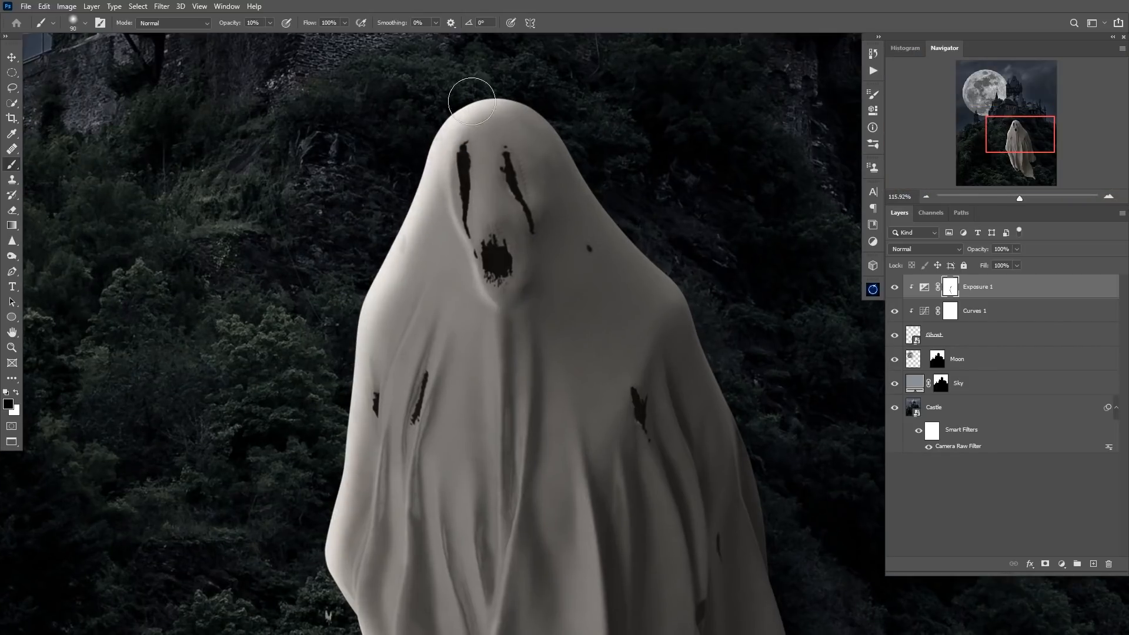
{"action": "key", "text": "ctrl+0"}
{"action": "key", "text": "bracketright"}
{"action": "key", "text": "bracketright"}
{"action": "key", "text": "bracketright"}
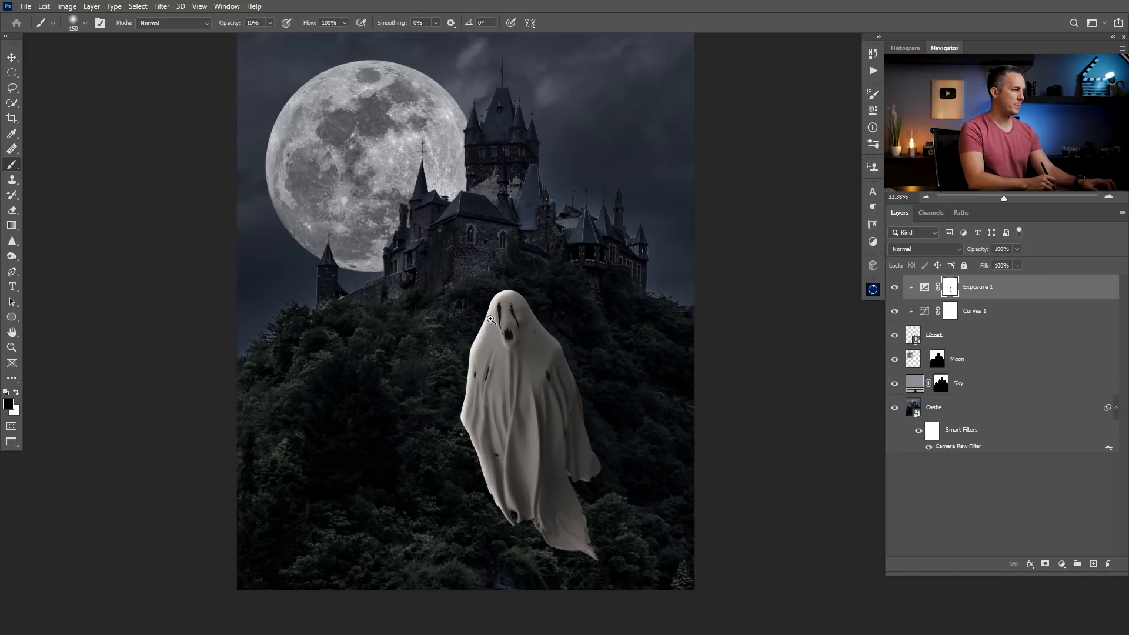
{"action": "left_click", "coordinate": [490, 319]}
- Compare the ghost with and without its adjustments and extend the masked moonlight along its body with a 175 px brush
{"action": "left_click_drag", "start_coordinate": [895, 295], "coordinate": [895, 311]}
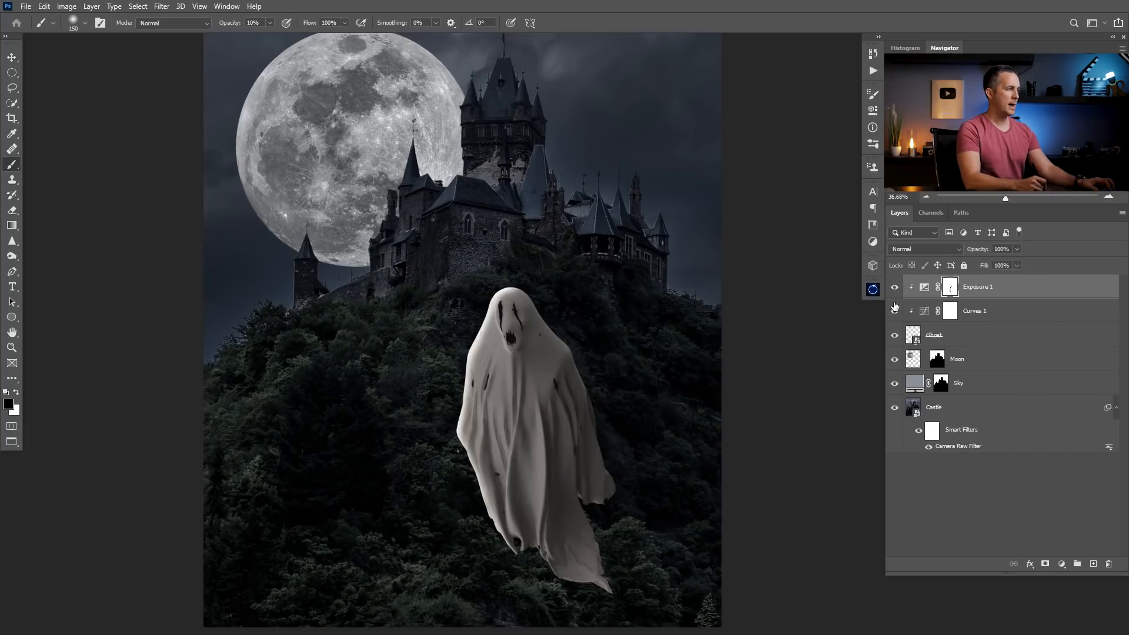
{"action": "left_click", "coordinate": [519, 318]}
{"action": "key", "text": "bracketright"}
{"action": "mouse_move", "coordinate": [518, 271]}
{"action": "left_mouse_down"}
{"action": "mouse_move", "coordinate": [473, 289]}
{"action": "mouse_move", "coordinate": [489, 284]}
{"action": "mouse_move", "coordinate": [467, 346]}
{"action": "mouse_move", "coordinate": [490, 312]}
{"action": "mouse_move", "coordinate": [444, 420]}
{"action": "mouse_move", "coordinate": [452, 407]}
{"action": "mouse_move", "coordinate": [447, 463]}
{"action": "mouse_move", "coordinate": [493, 599]}
{"action": "left_mouse_up"}
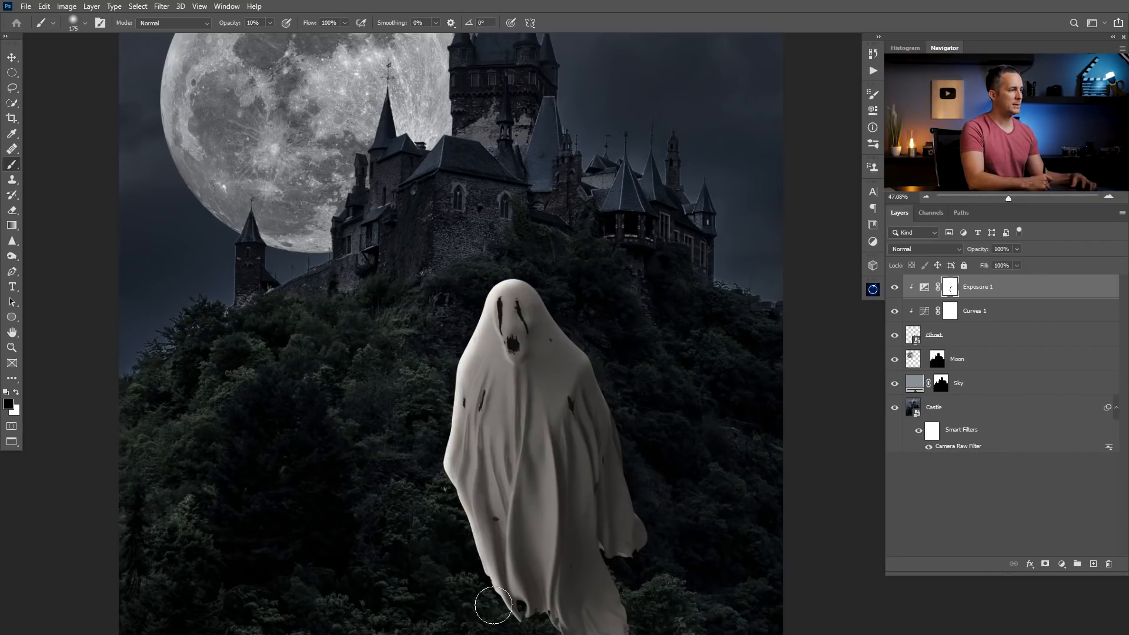
{"action": "mouse_move", "coordinate": [562, 306]}
{"action": "left_mouse_down"}
{"action": "mouse_move", "coordinate": [527, 262]}
{"action": "mouse_move", "coordinate": [587, 330]}
{"action": "mouse_move", "coordinate": [535, 260]}
{"action": "mouse_move", "coordinate": [485, 316]}
{"action": "mouse_move", "coordinate": [494, 344]}
{"action": "mouse_move", "coordinate": [565, 361]}
{"action": "left_mouse_up"}
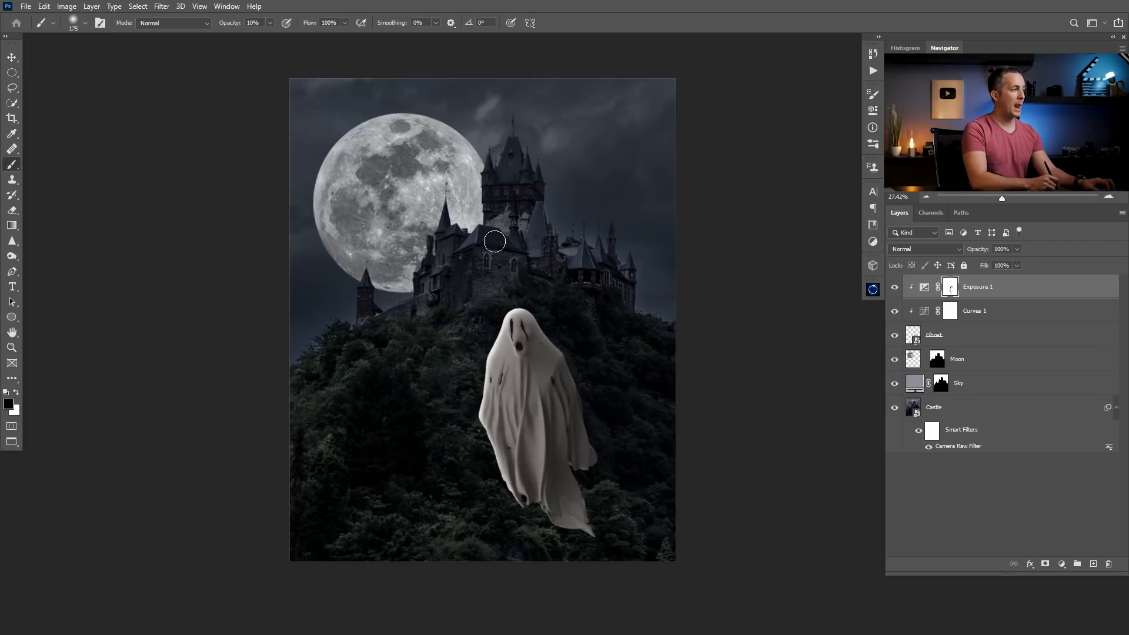
- Add a new empty layer directly above the Castle layer and name it Windows lights
{"action": "left_click_drag", "start_coordinate": [479, 252], "coordinate": [510, 255]}
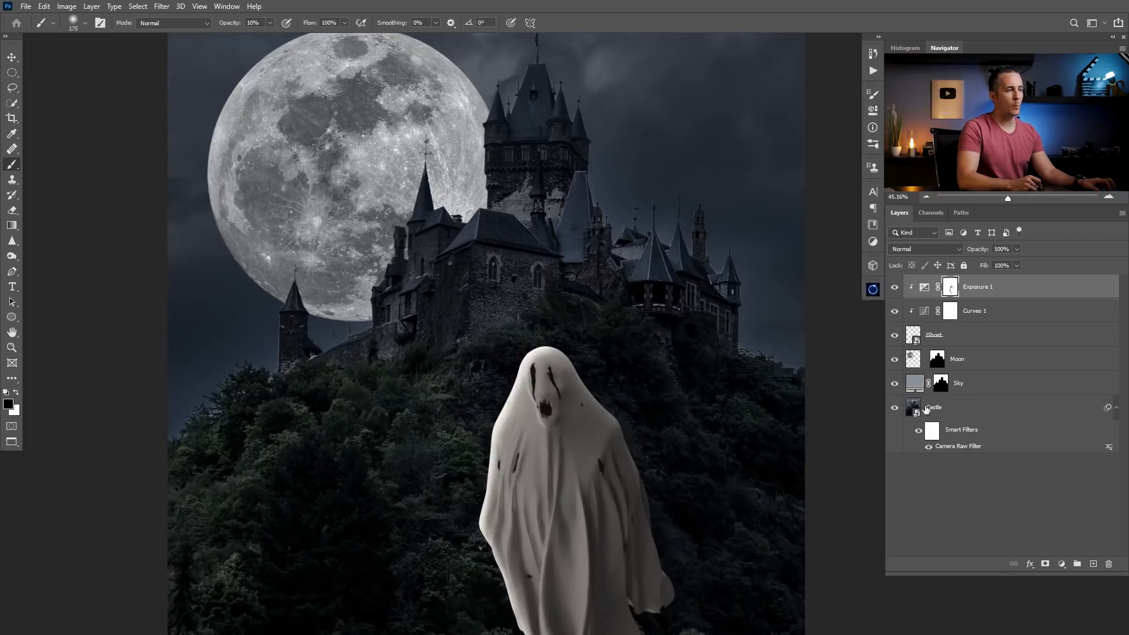
{"action": "left_click", "coordinate": [934, 409]}
{"action": "left_click", "coordinate": [1092, 563]}
{"action": "double_click", "coordinate": [938, 408]}
{"action": "type", "text": "W"}
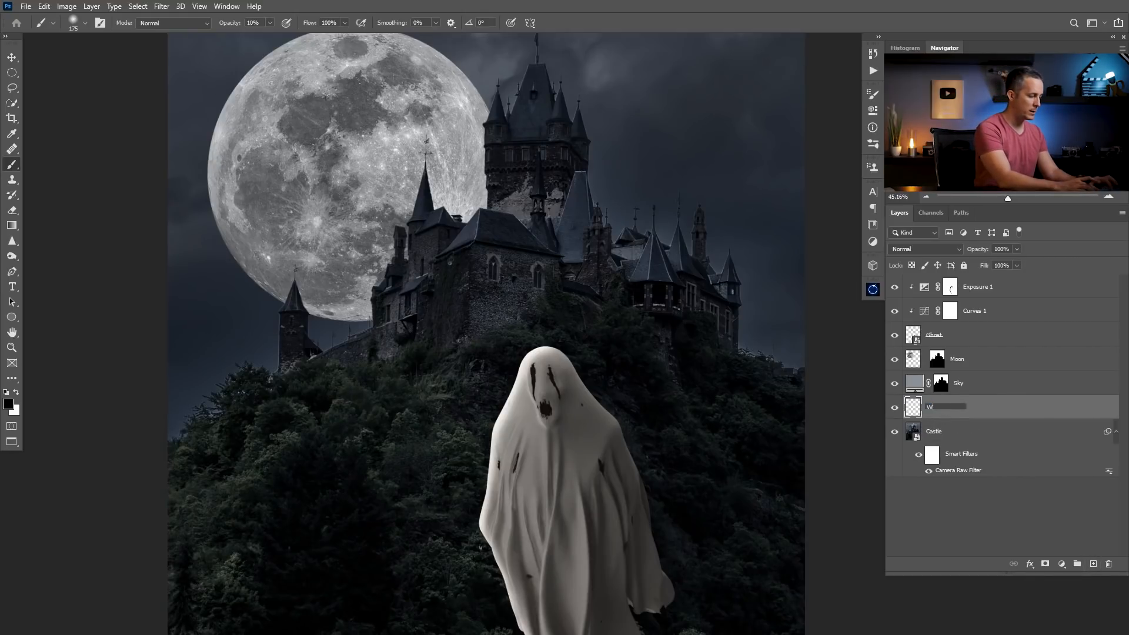
{"action": "type", "text": "indows lights"}
{"action": "key", "text": "Return"}
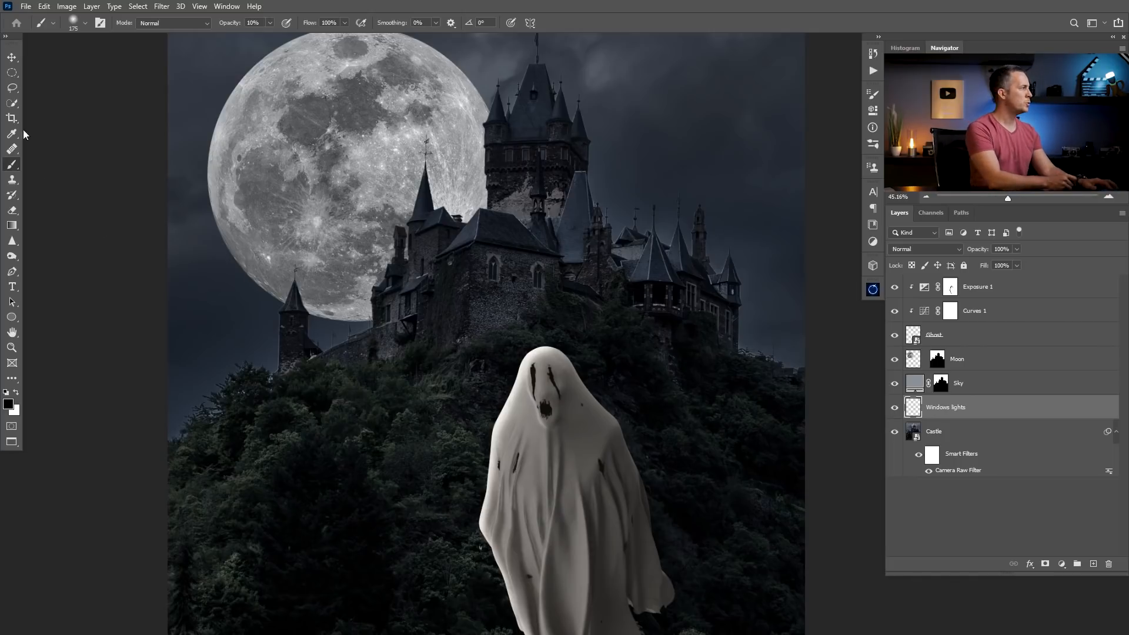
- Outline the larger window of the tall tower's moon-side turret with the Polygonal Lasso tool
{"action": "left_click", "coordinate": [12, 88]}
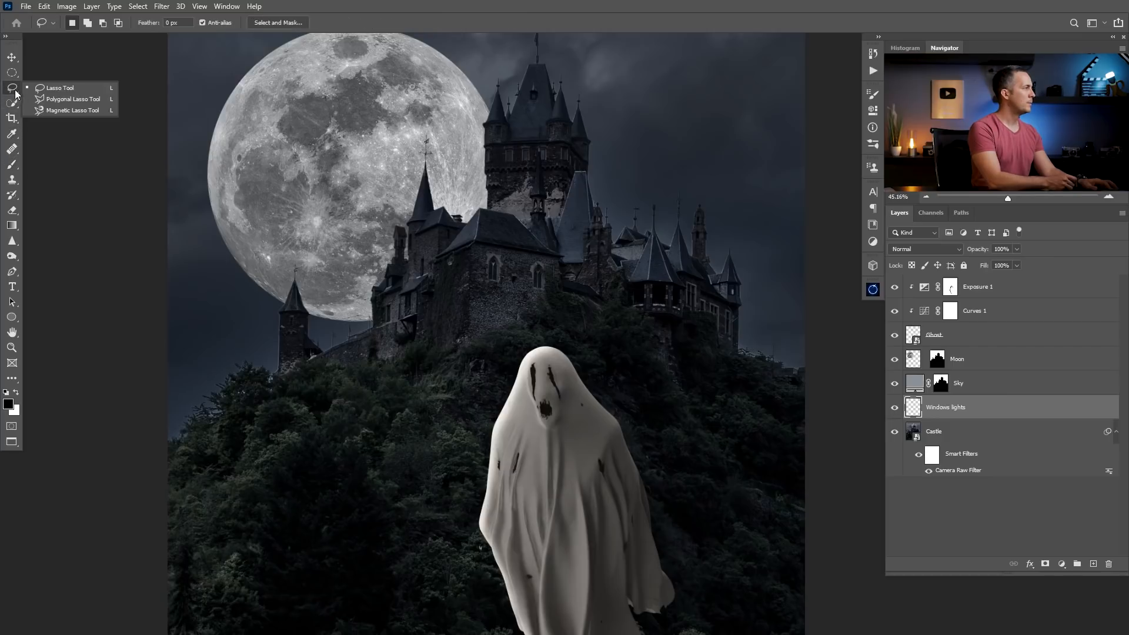
{"action": "left_click", "coordinate": [70, 100]}
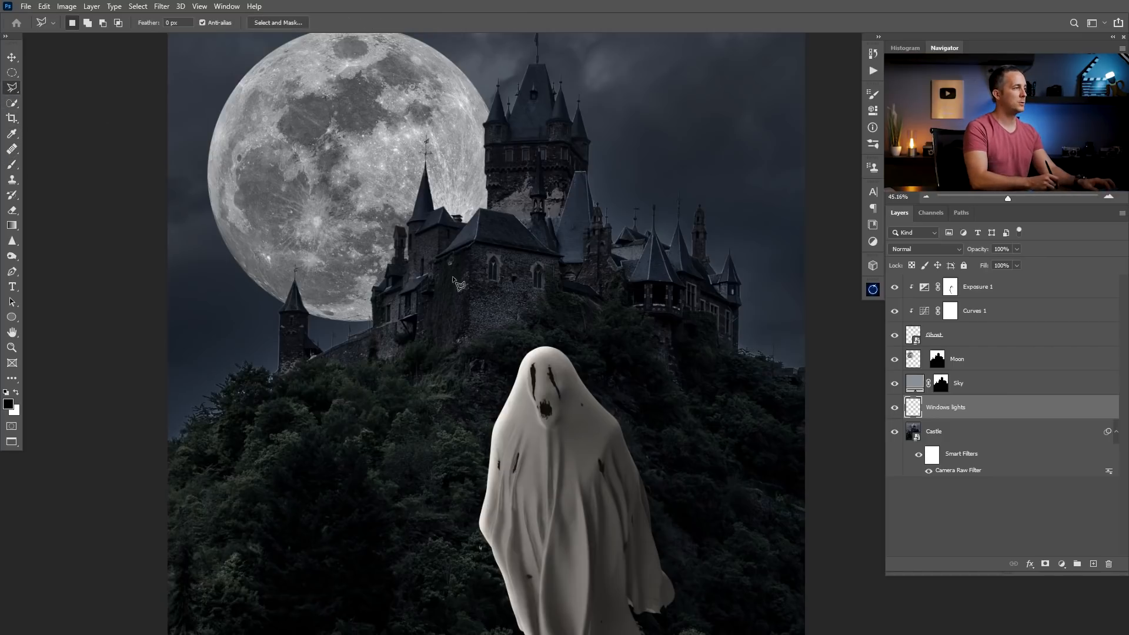
{"action": "scroll", "coordinate": [507, 272], "scroll_direction": "up", "scroll_amount": 5}
{"action": "left_click_drag", "start_coordinate": [495, 82], "coordinate": [484, 300]}
{"action": "scroll", "coordinate": [488, 301], "scroll_direction": "up", "scroll_amount": 6}
{"action": "left_click_drag", "start_coordinate": [426, 196], "coordinate": [447, 297]}
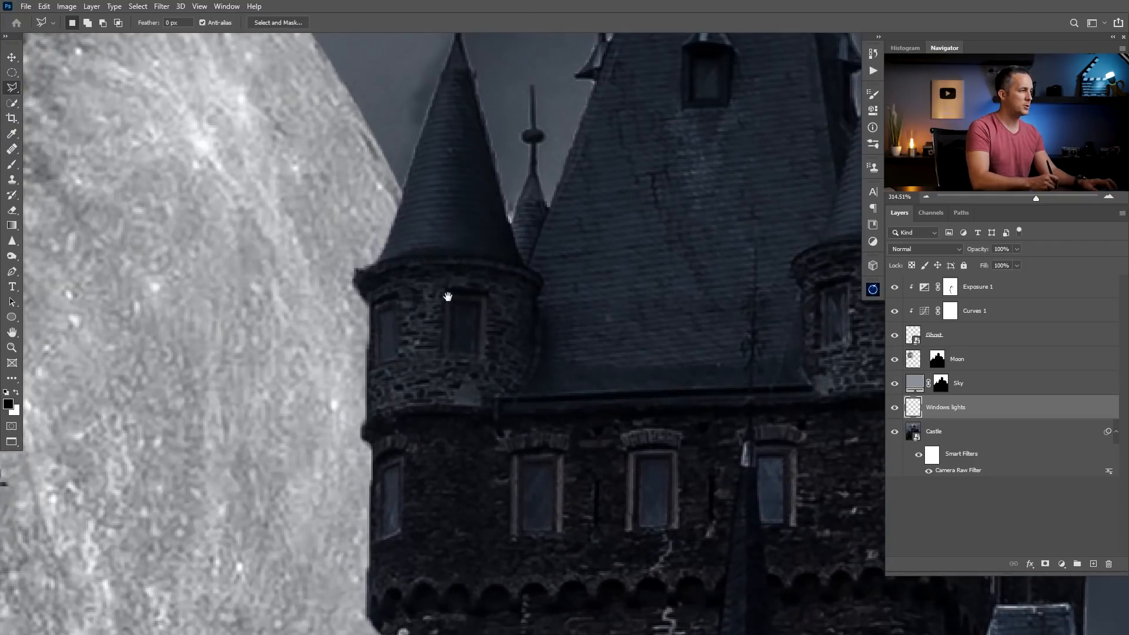
{"action": "left_click", "coordinate": [454, 304]}
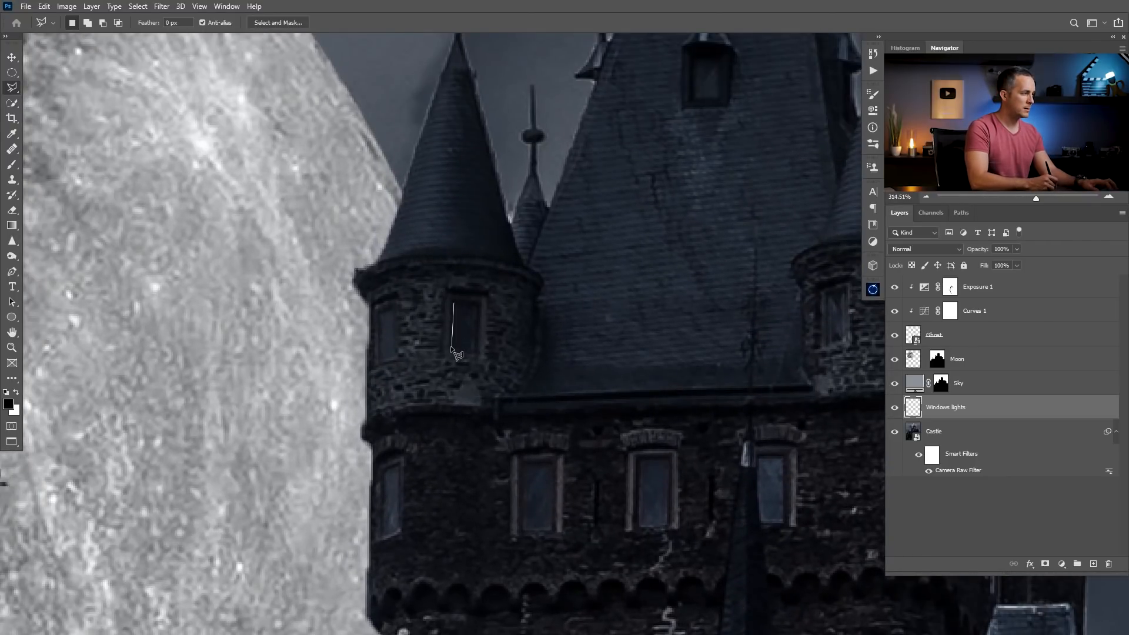
{"action": "left_click", "coordinate": [452, 349]}
{"action": "left_click", "coordinate": [475, 351]}
{"action": "left_click", "coordinate": [475, 305]}
{"action": "left_click", "coordinate": [454, 304]}
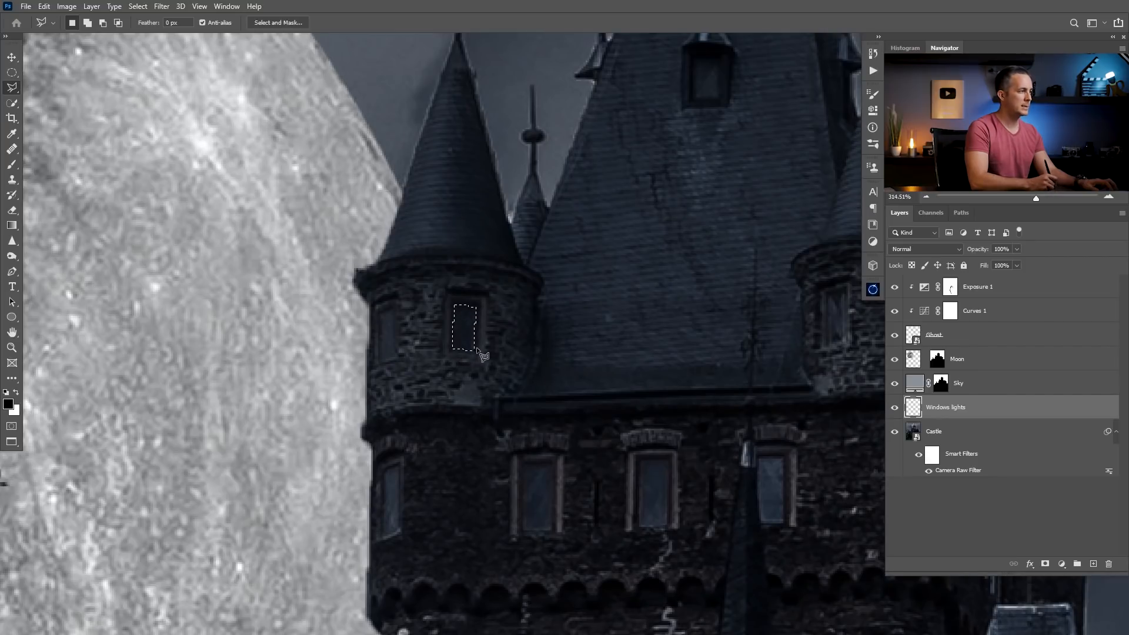
- Add the turret's narrow window and the small dormer window in the tower roof to the selection
{"action": "left_click", "coordinate": [381, 316], "text": "shift"}
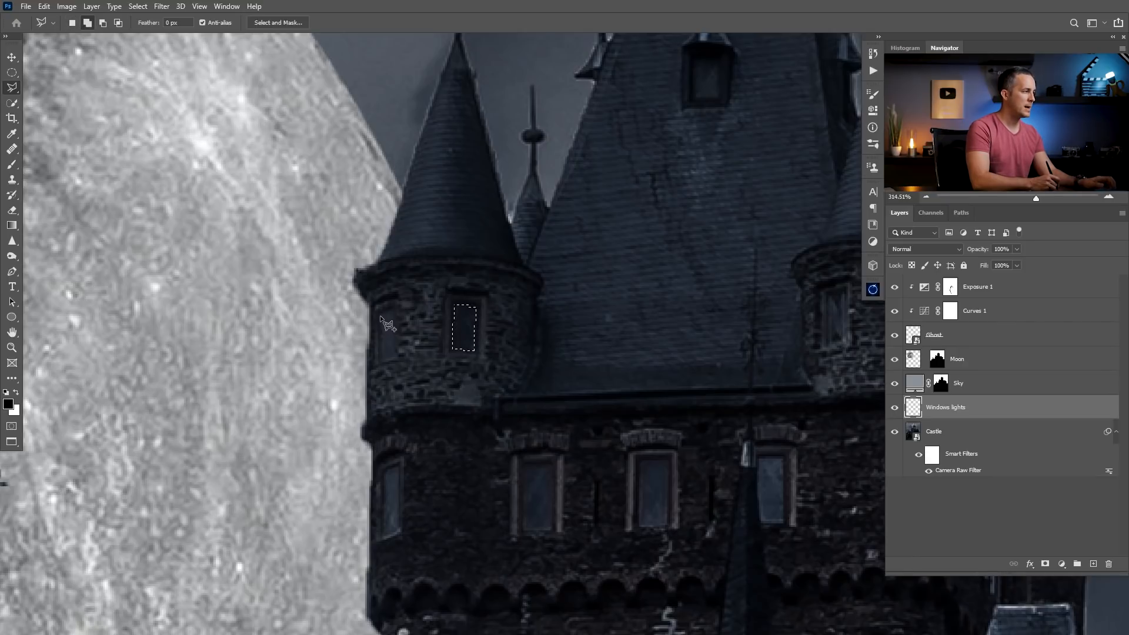
{"action": "left_click", "coordinate": [380, 358]}
{"action": "left_click", "coordinate": [392, 355]}
{"action": "left_click", "coordinate": [381, 314]}
{"action": "mouse_move", "coordinate": [491, 335]}
{"action": "left_mouse_down"}
{"action": "mouse_move", "coordinate": [373, 403]}
{"action": "mouse_move", "coordinate": [308, 488]}
{"action": "left_mouse_up"}
{"action": "left_click", "coordinate": [433, 322], "text": "shift"}
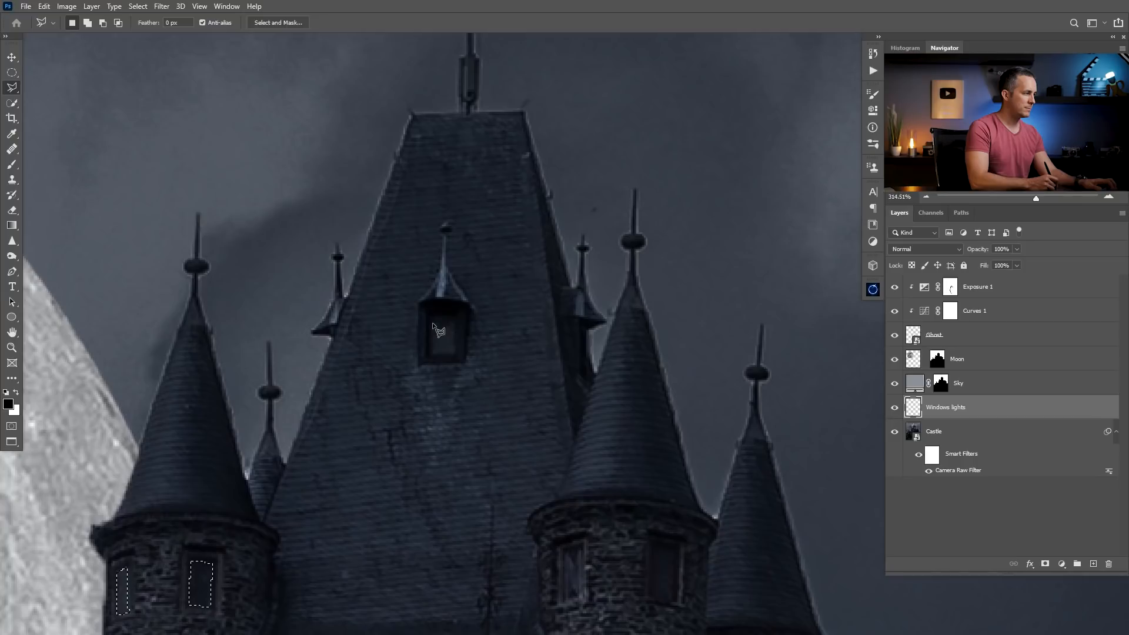
{"action": "left_click", "coordinate": [433, 351]}
{"action": "left_click", "coordinate": [452, 352]}
{"action": "left_click", "coordinate": [432, 322]}
- Add the remaining windows of the tall tower to the selection
{"action": "left_click_drag", "start_coordinate": [482, 364], "coordinate": [430, 277]}
{"action": "mouse_move", "coordinate": [441, 342]}
{"action": "left_mouse_down"}
{"action": "mouse_move", "coordinate": [450, 365]}
{"action": "mouse_move", "coordinate": [469, 248]}
{"action": "left_mouse_up"}
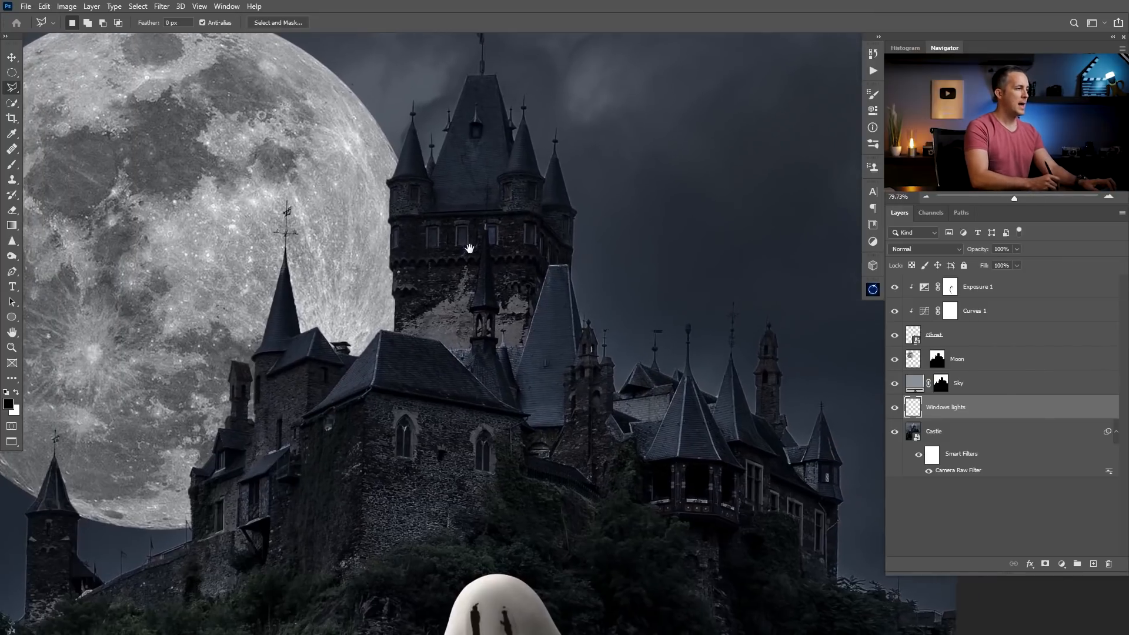
{"action": "left_click_drag", "start_coordinate": [454, 306], "coordinate": [550, 305]}
{"action": "left_click", "coordinate": [442, 289]}
{"action": "left_click_drag", "start_coordinate": [458, 447], "coordinate": [528, 249]}
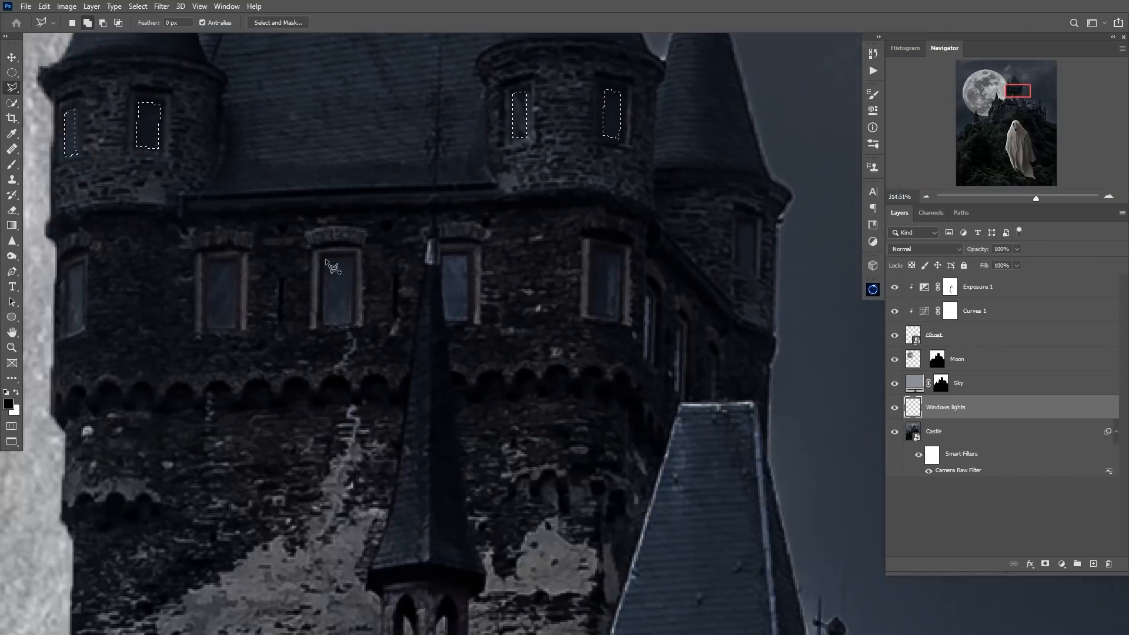
{"action": "left_click", "coordinate": [323, 259]}
{"action": "left_click", "coordinate": [590, 277]}
{"action": "left_click", "coordinate": [518, 259]}
{"action": "left_click", "coordinate": [533, 262]}
{"action": "left_click", "coordinate": [534, 308]}
{"action": "left_click", "coordinate": [517, 303]}
{"action": "key", "text": "ctrl+0"}
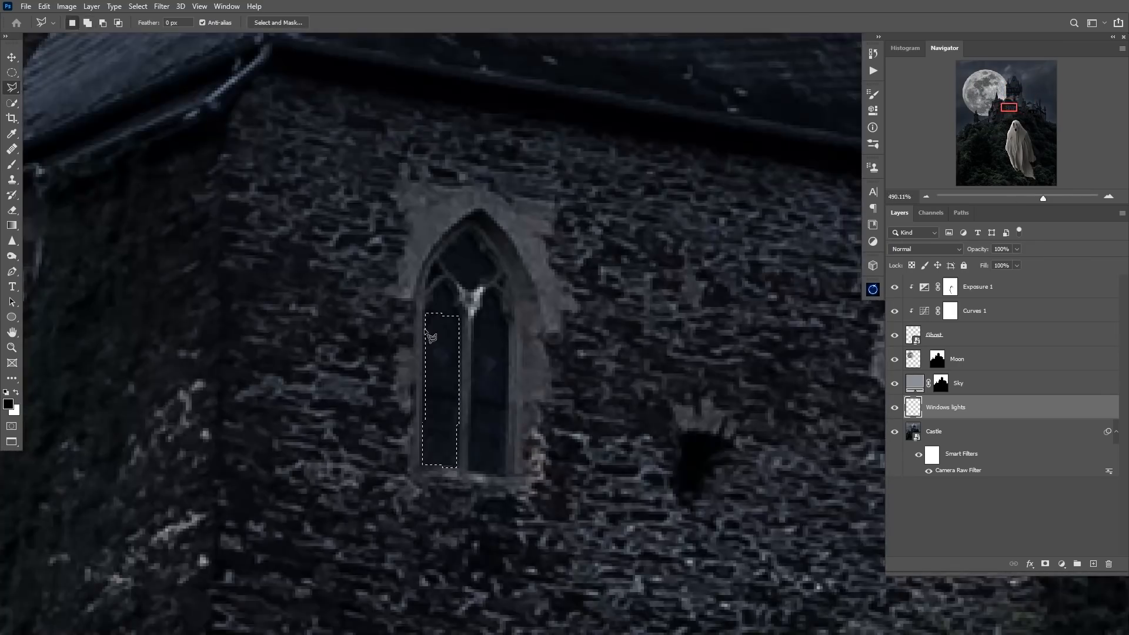
- Extend the window selection to the arched window panes in the castle's main wall
{"action": "mouse_move", "coordinate": [460, 245]}
{"action": "left_mouse_down"}
{"action": "mouse_move", "coordinate": [480, 254]}
{"action": "mouse_move", "coordinate": [461, 246]}
{"action": "left_mouse_up"}
{"action": "left_click_drag", "start_coordinate": [506, 336], "coordinate": [470, 471]}
{"action": "mouse_move", "coordinate": [505, 382]}
{"action": "left_mouse_down"}
{"action": "mouse_move", "coordinate": [416, 383]}
{"action": "mouse_move", "coordinate": [499, 385]}
{"action": "left_mouse_up"}
{"action": "left_click", "coordinate": [333, 379]}
{"action": "left_click_drag", "start_coordinate": [364, 411], "coordinate": [294, 412]}
{"action": "left_click_drag", "start_coordinate": [471, 321], "coordinate": [544, 323]}
{"action": "left_click", "coordinate": [547, 320]}
{"action": "left_click", "coordinate": [562, 327]}
{"action": "left_click", "coordinate": [562, 390]}
{"action": "left_click", "coordinate": [547, 384]}
{"action": "left_click", "coordinate": [589, 332]}
- Select the remaining castle windows to light, fill the selected windows with white on the Windows lights layer, and deselect
{"action": "left_click_drag", "start_coordinate": [764, 341], "coordinate": [518, 264]}
{"action": "left_click_drag", "start_coordinate": [176, 302], "coordinate": [242, 304]}
{"action": "left_click", "coordinate": [242, 304]}
{"action": "left_click", "coordinate": [242, 348]}
{"action": "left_click_drag", "start_coordinate": [321, 385], "coordinate": [218, 382]}
{"action": "mouse_move", "coordinate": [489, 372]}
{"action": "left_mouse_down"}
{"action": "mouse_move", "coordinate": [544, 378]}
{"action": "mouse_move", "coordinate": [499, 376]}
{"action": "left_mouse_up"}
{"action": "left_click_drag", "start_coordinate": [500, 381], "coordinate": [501, 329]}
{"action": "left_click_drag", "start_coordinate": [513, 367], "coordinate": [479, 371]}
{"action": "left_click_drag", "start_coordinate": [519, 336], "coordinate": [543, 338]}
{"action": "left_click_drag", "start_coordinate": [533, 355], "coordinate": [529, 328]}
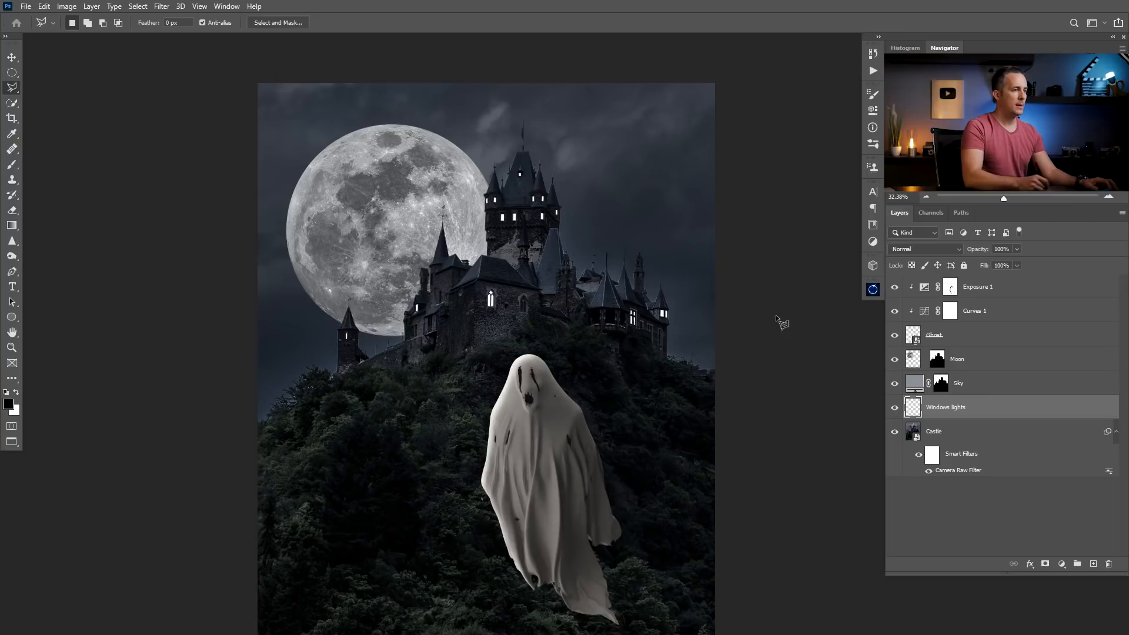
- Move the moon on the Moon layer up and to the right so it sits closer behind the castle's tall tower
{"action": "left_click", "coordinate": [913, 358]}
{"action": "key", "text": "v"}
{"action": "left_click_drag", "start_coordinate": [419, 229], "coordinate": [450, 233]}
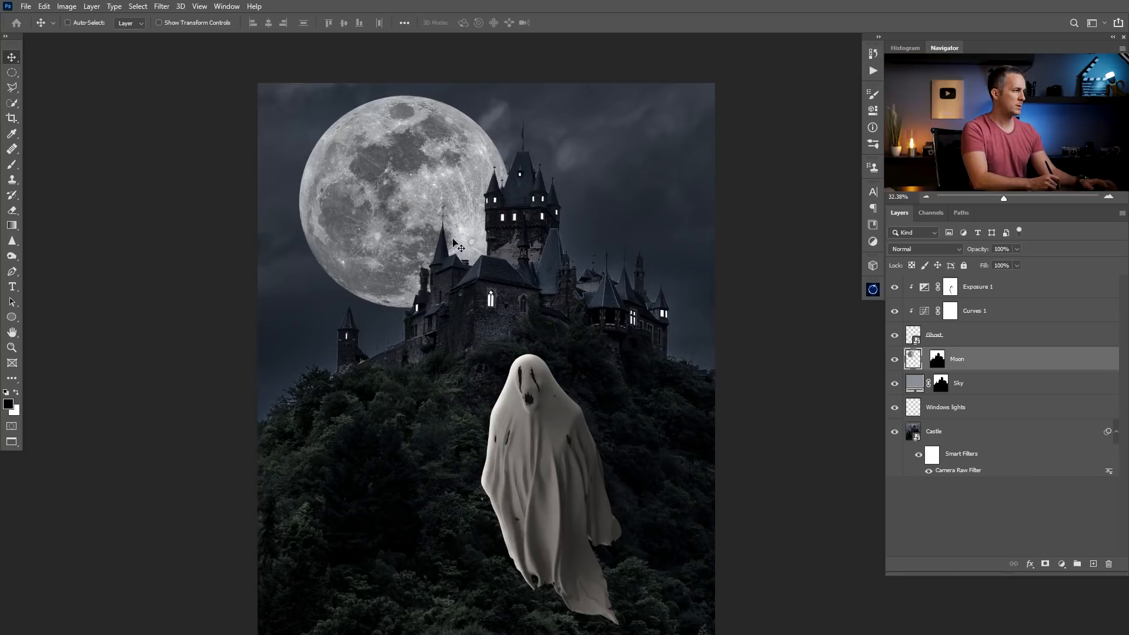
{"action": "key", "text": "b"}
{"action": "mouse_move", "coordinate": [496, 329]}
{"action": "left_mouse_down"}
{"action": "mouse_move", "coordinate": [523, 324]}
{"action": "mouse_move", "coordinate": [483, 290]}
{"action": "mouse_move", "coordinate": [514, 305]}
{"action": "left_mouse_up"}
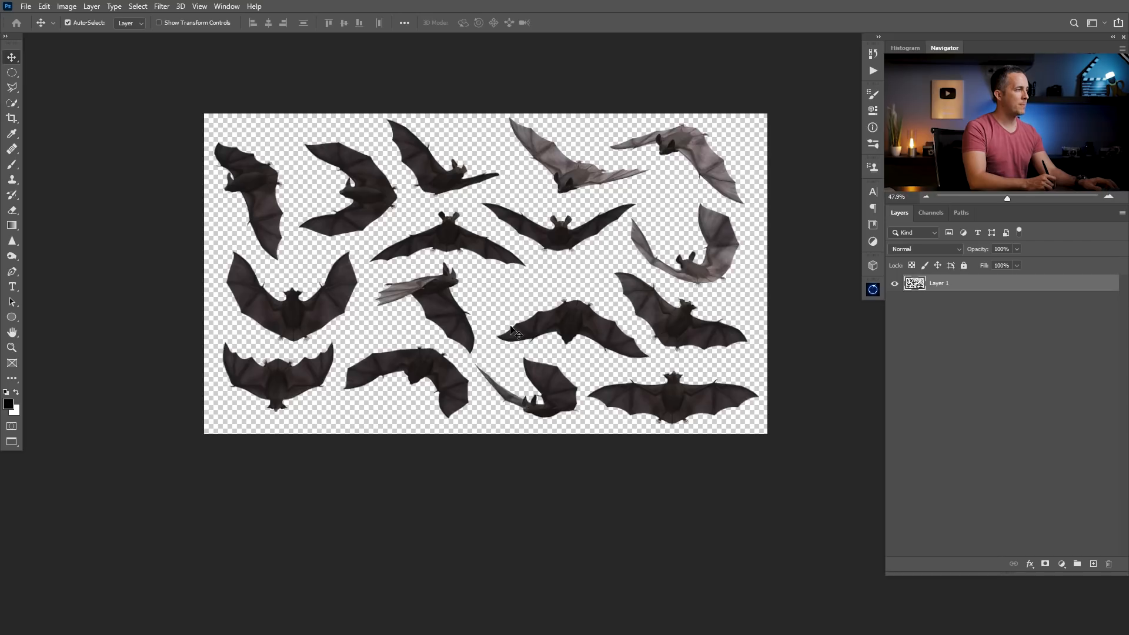
- Select the front-facing bat with spread wings in the second row of the bat sheet using the freehand Lasso tool
{"action": "key", "text": "l"}
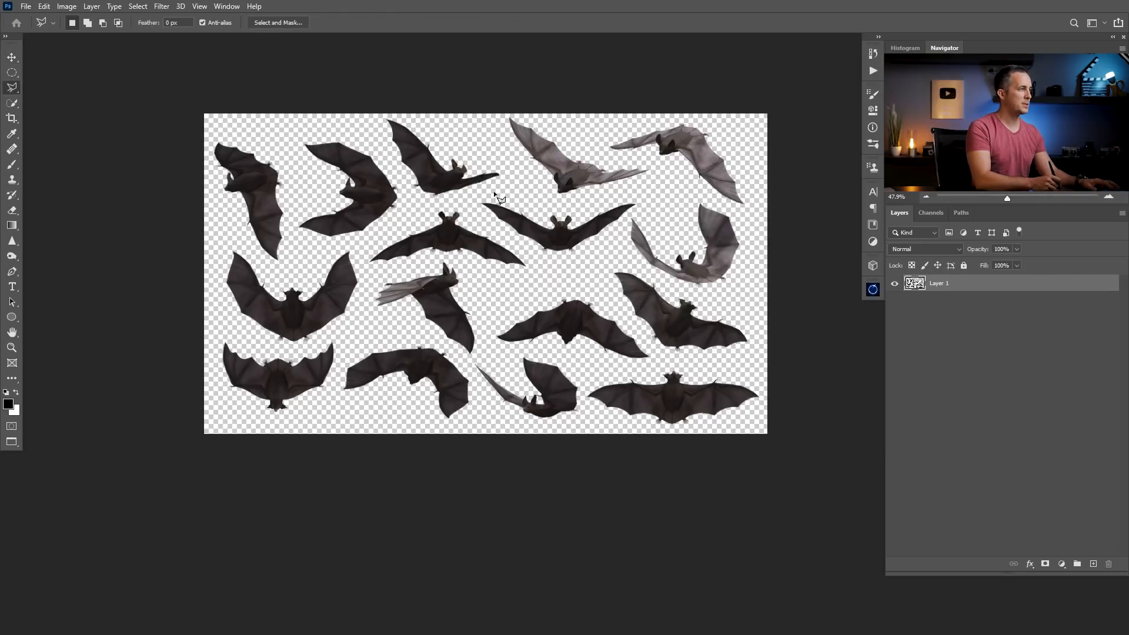
{"action": "key", "text": "shift+l"}
{"action": "key", "text": "shift+l"}
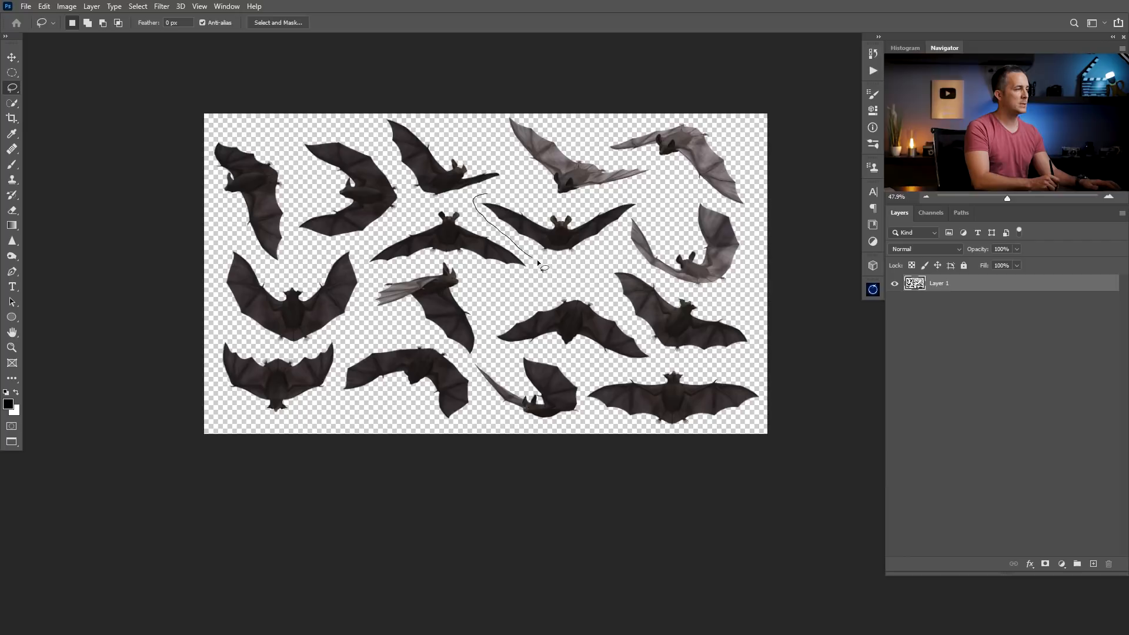
{"action": "left_click_drag", "start_coordinate": [490, 192], "coordinate": [491, 193]}
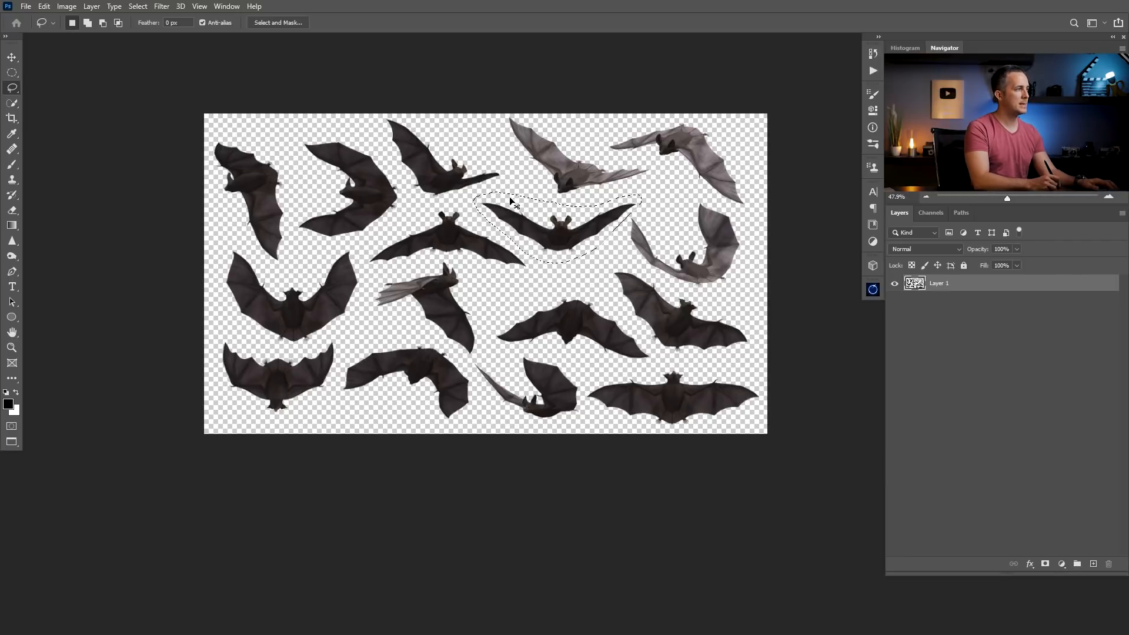
- Paste the selected bat into the castle composite above the Exposure 1 layer and position it in front of the moon
{"action": "key", "text": "ctrl+Tab"}
{"action": "key", "text": "ctrl+Tab"}
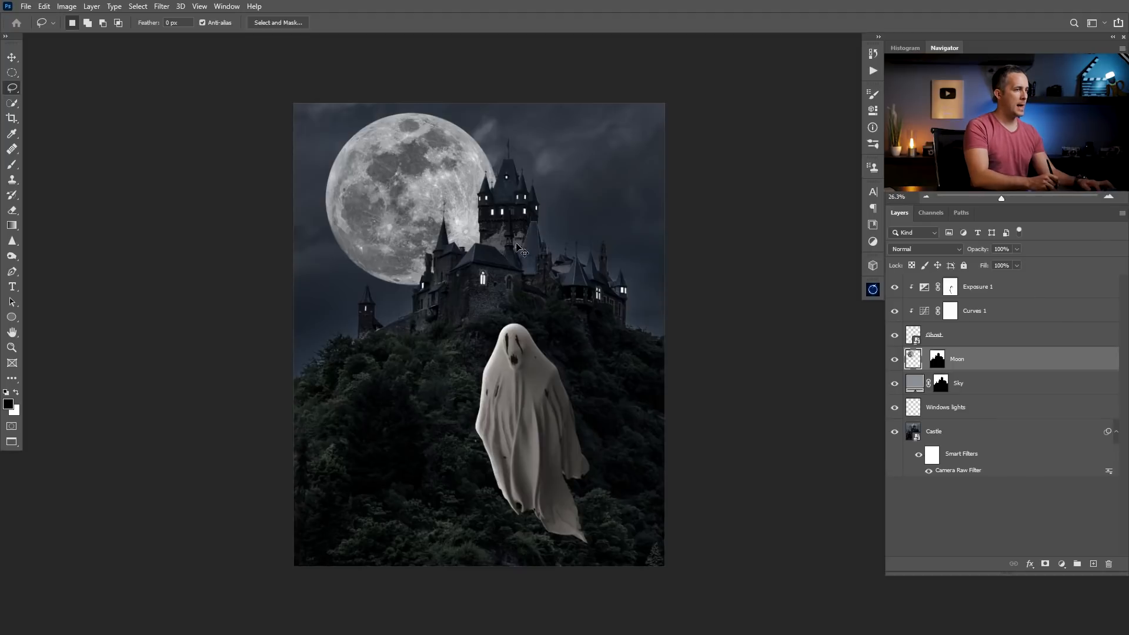
{"action": "left_click", "coordinate": [926, 291]}
{"action": "key", "text": "ctrl+v"}
{"action": "key", "text": "v"}
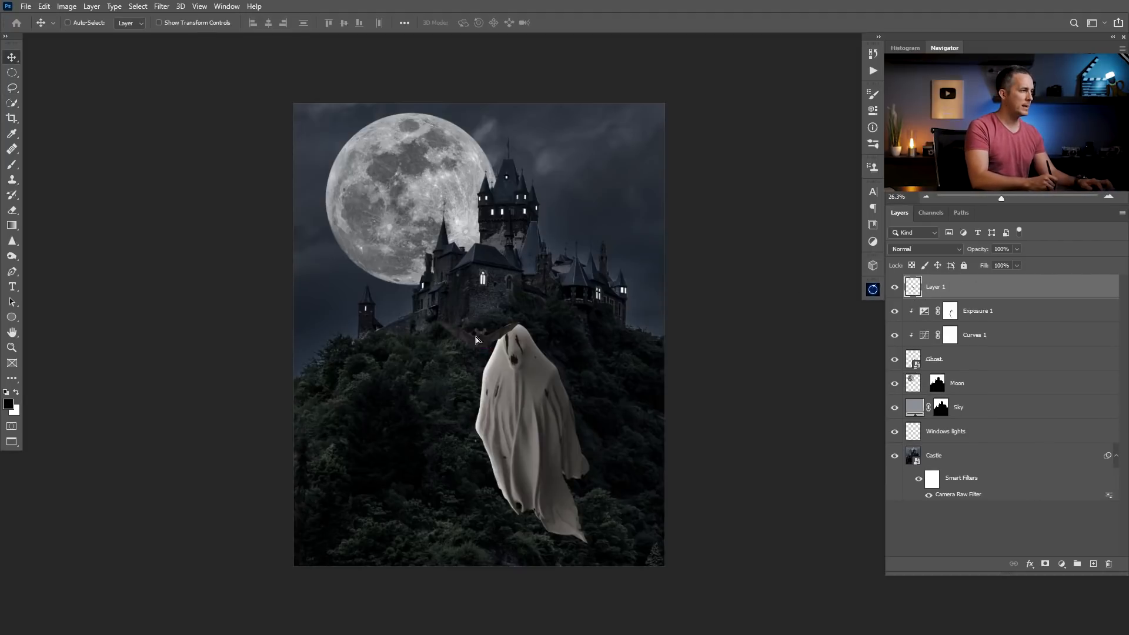
{"action": "left_click_drag", "start_coordinate": [475, 337], "coordinate": [389, 200]}
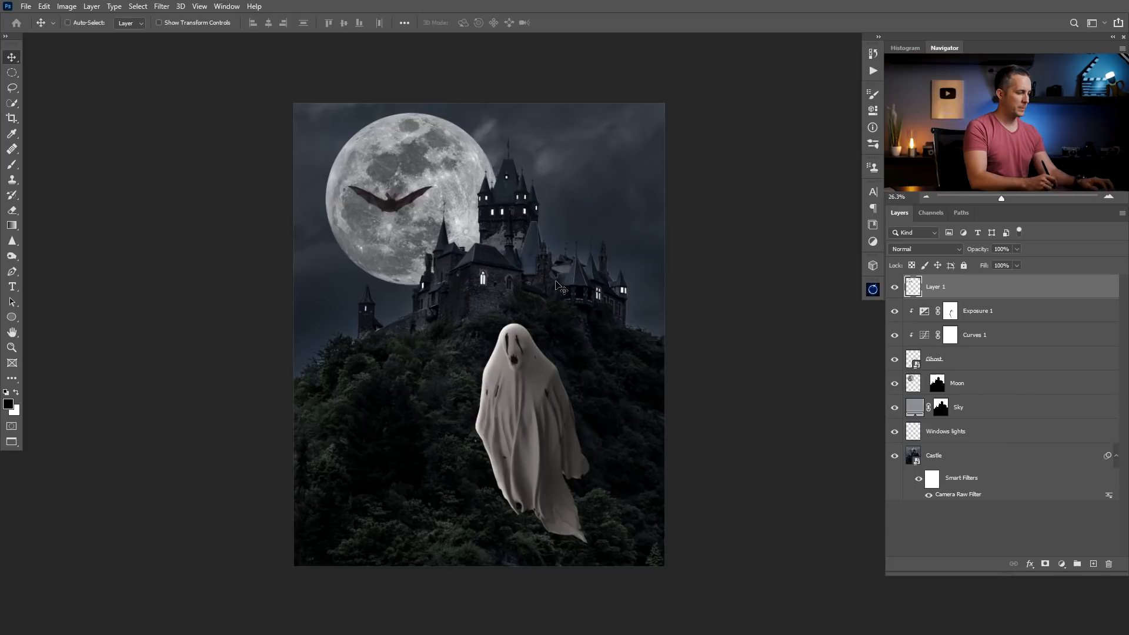
- Scale the pasted bat down, rotate it about -19.82 degrees, and move it to the moon's lower-left edge
{"action": "key", "text": "ctrl+t"}
{"action": "left_click_drag", "start_coordinate": [435, 187], "coordinate": [439, 158]}
{"action": "key", "text": "Return"}
{"action": "key", "text": "ctrl+t"}
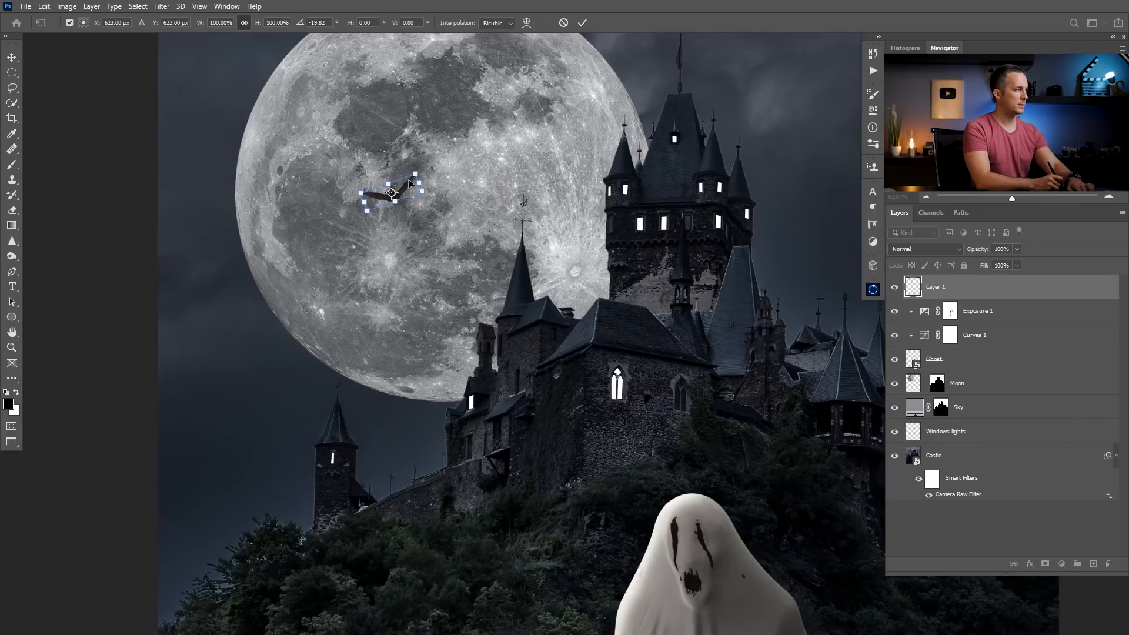
{"action": "key", "text": "Return"}
{"action": "left_click_drag", "start_coordinate": [400, 196], "coordinate": [292, 241]}
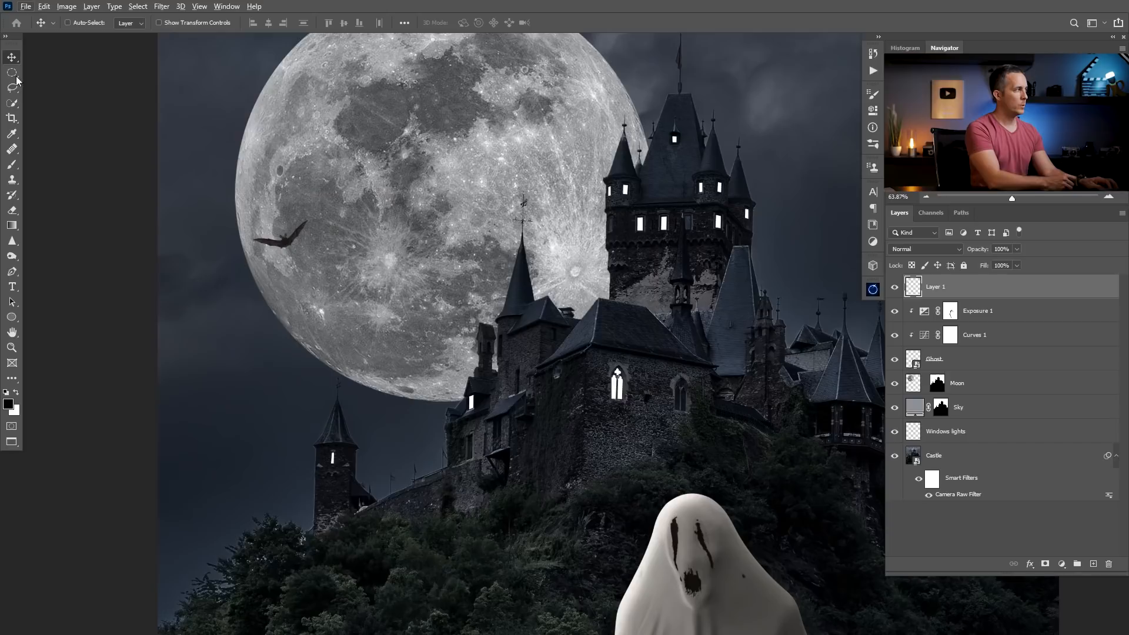
- Duplicate the small bat over the moon, transform the copy to a smaller size, and reposition it beside the first bat
{"action": "left_click_drag", "start_coordinate": [285, 245], "coordinate": [401, 228]}
{"action": "key", "text": "ctrl+t"}
{"action": "left_click_drag", "start_coordinate": [426, 190], "coordinate": [337, 204]}
{"action": "key", "text": "Return"}
{"action": "left_click_drag", "start_coordinate": [393, 252], "coordinate": [316, 278]}
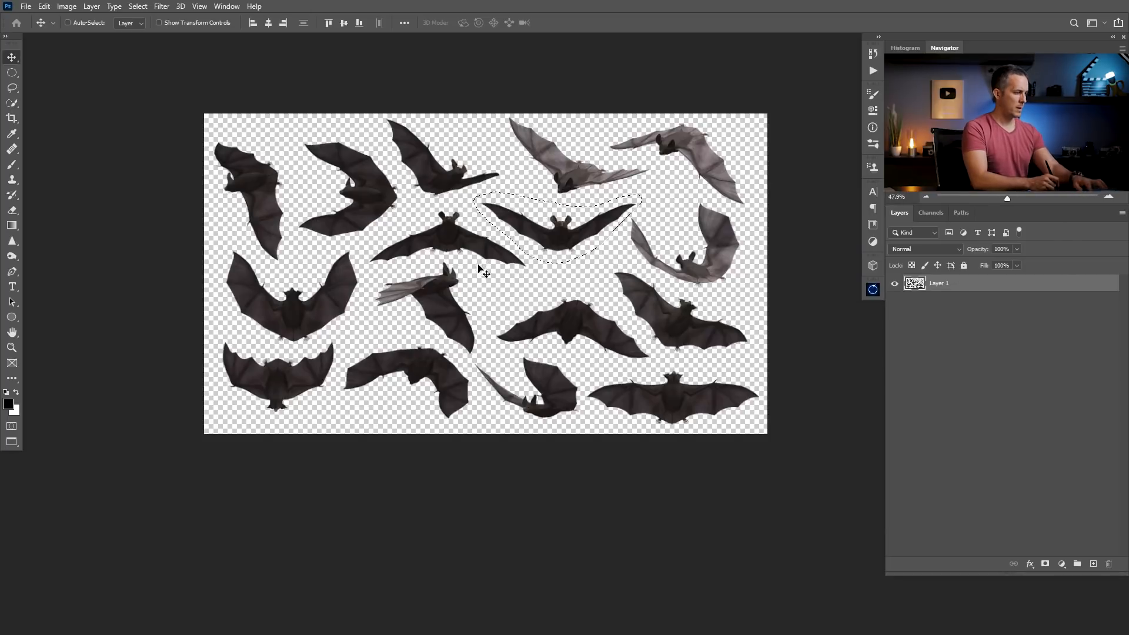
- Add another bat from the bat sheet and place a rotated, scaled-down bat copy over the moon beside the castle's tall tower
{"action": "key", "text": "l"}
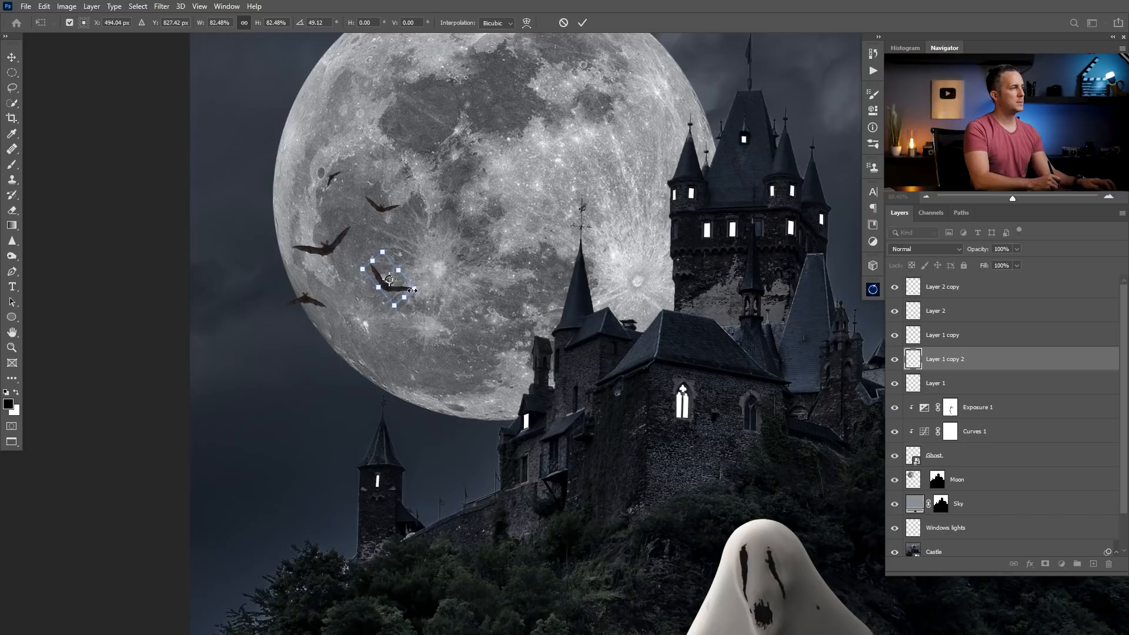
{"action": "left_click_drag", "start_coordinate": [406, 288], "coordinate": [631, 261]}
{"action": "key", "text": "Return"}
- Group the bat layers from Layer 1 copy 2 up to Layer 2 copy and name the group Bats
{"action": "left_click_drag", "start_coordinate": [512, 288], "coordinate": [471, 255]}
{"action": "mouse_move", "coordinate": [483, 292]}
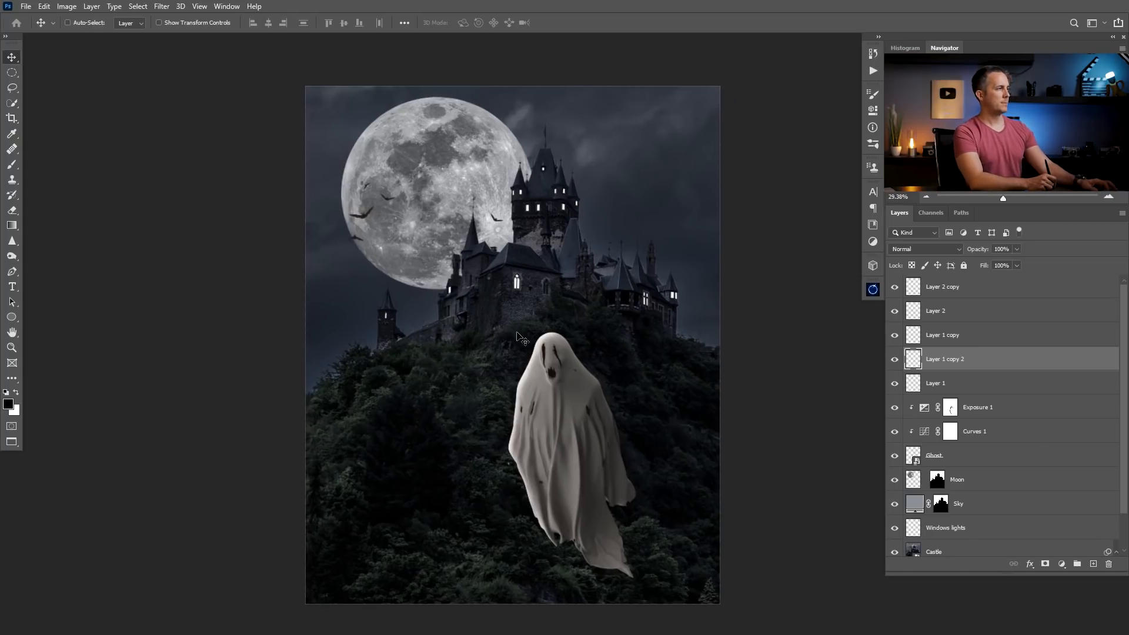
{"action": "mouse_move", "coordinate": [550, 304]}
{"action": "left_mouse_down"}
{"action": "mouse_move", "coordinate": [528, 312]}
{"action": "mouse_move", "coordinate": [538, 319]}
{"action": "left_mouse_up"}
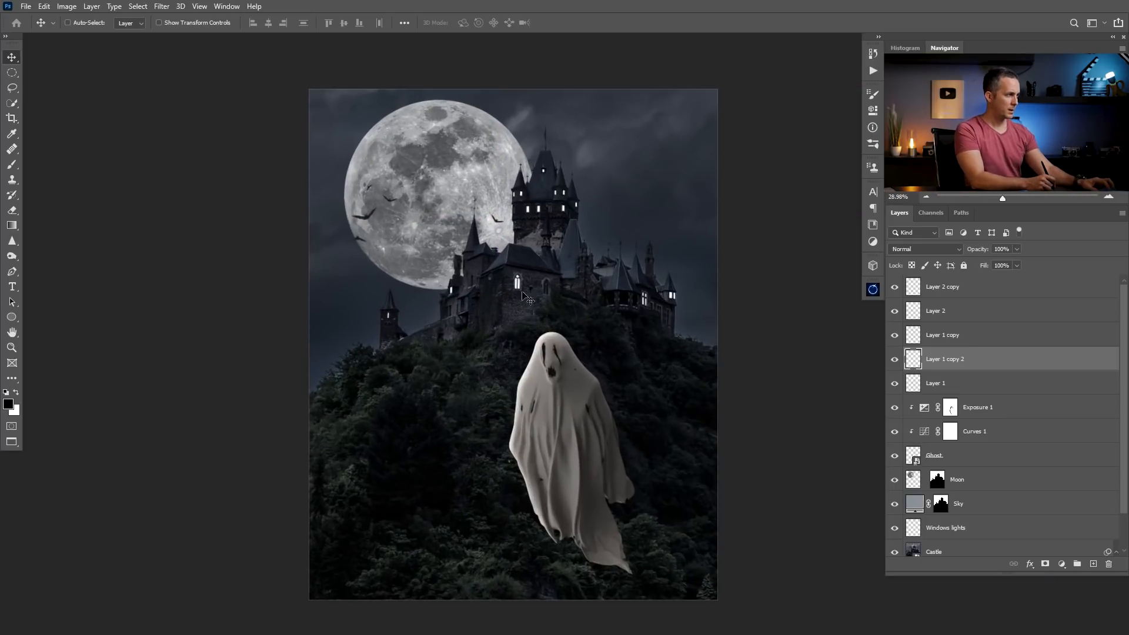
{"action": "left_click_drag", "start_coordinate": [526, 298], "coordinate": [509, 299]}
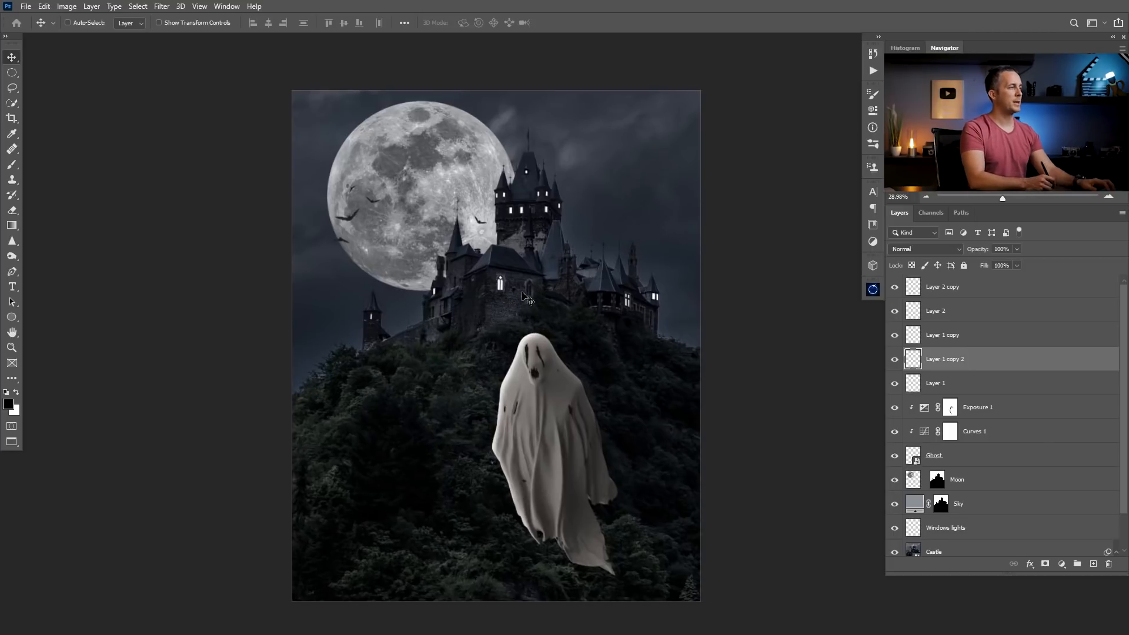
{"action": "left_click", "coordinate": [918, 289], "text": "shift"}
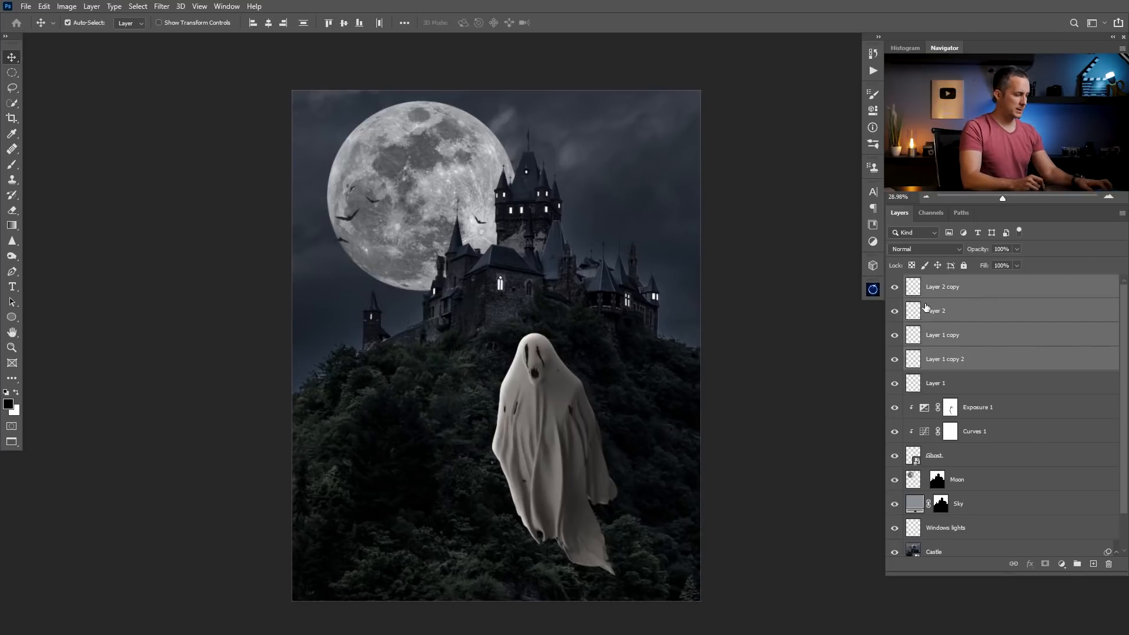
{"action": "key", "text": "ctrl+g"}
{"action": "double_click", "coordinate": [944, 283]}
{"action": "type", "text": "Bats"}
{"action": "key", "text": "Return"}
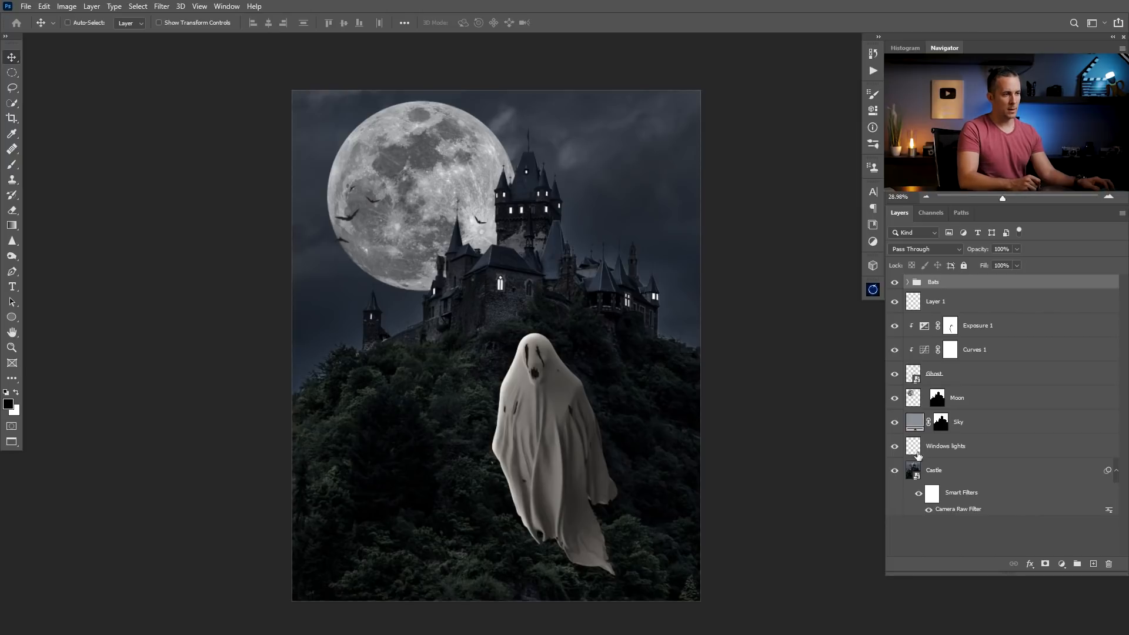
- Add a Curves adjustment directly above the Castle layer and brighten it with a point at input 85, output 149
{"action": "left_click", "coordinate": [915, 474]}
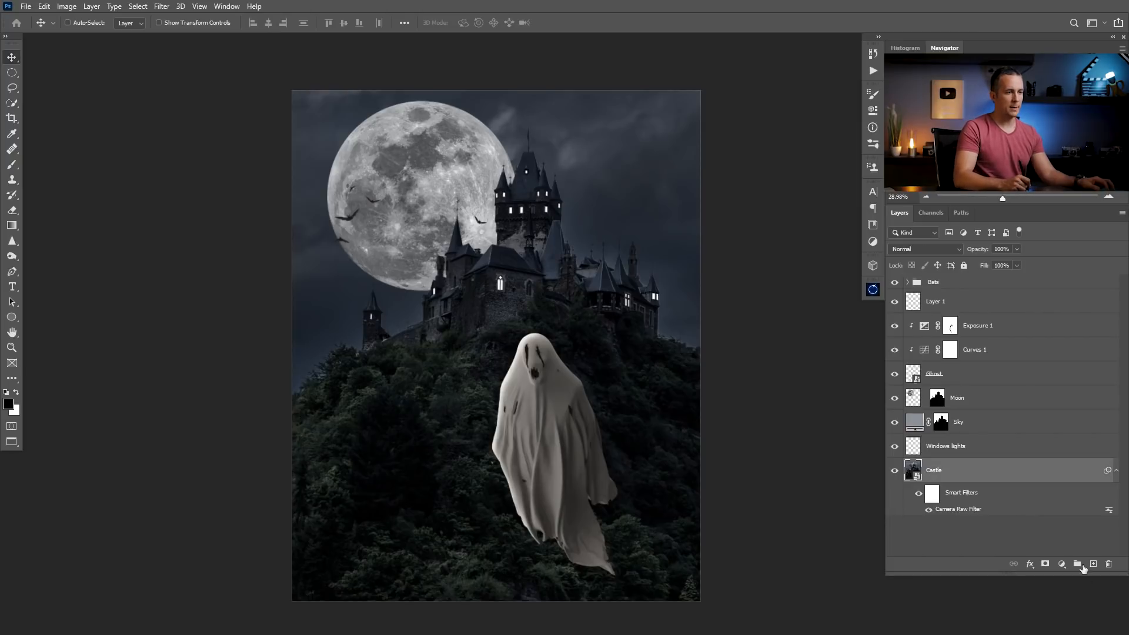
{"action": "left_click", "coordinate": [1061, 563]}
{"action": "left_click", "coordinate": [1061, 422]}
{"action": "left_click_drag", "start_coordinate": [758, 242], "coordinate": [759, 208]}
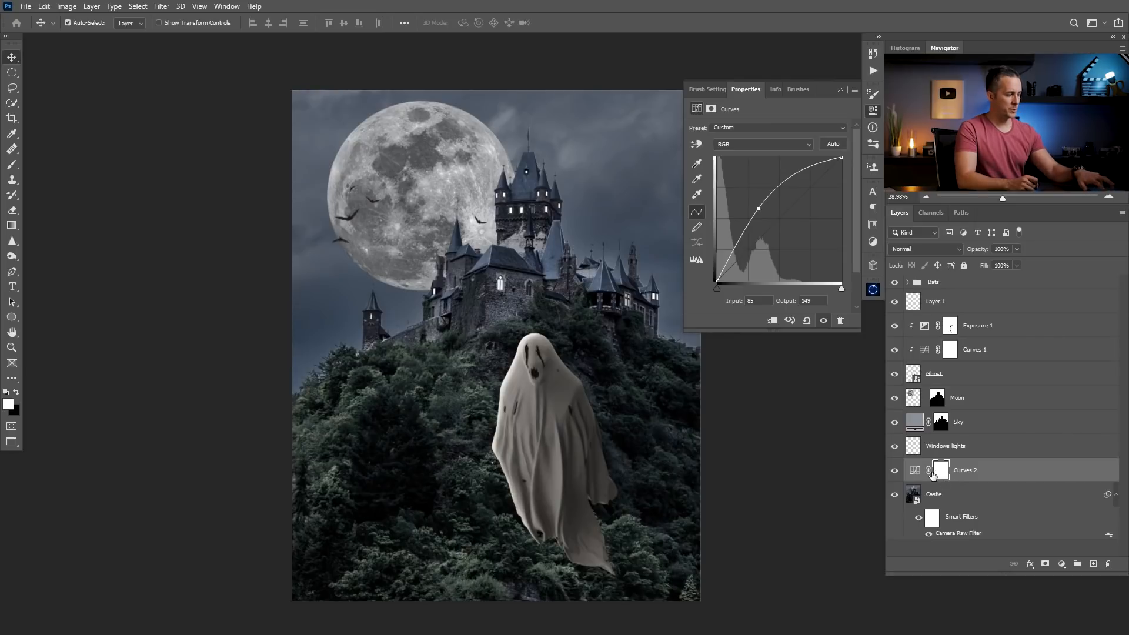
- Put Curves 2 in a group masked with an inverted copy of the Sky mask, and compare the castle with and without the curve
{"action": "key", "text": "ctrl+g"}
{"action": "left_click_drag", "start_coordinate": [940, 425], "coordinate": [942, 471]}
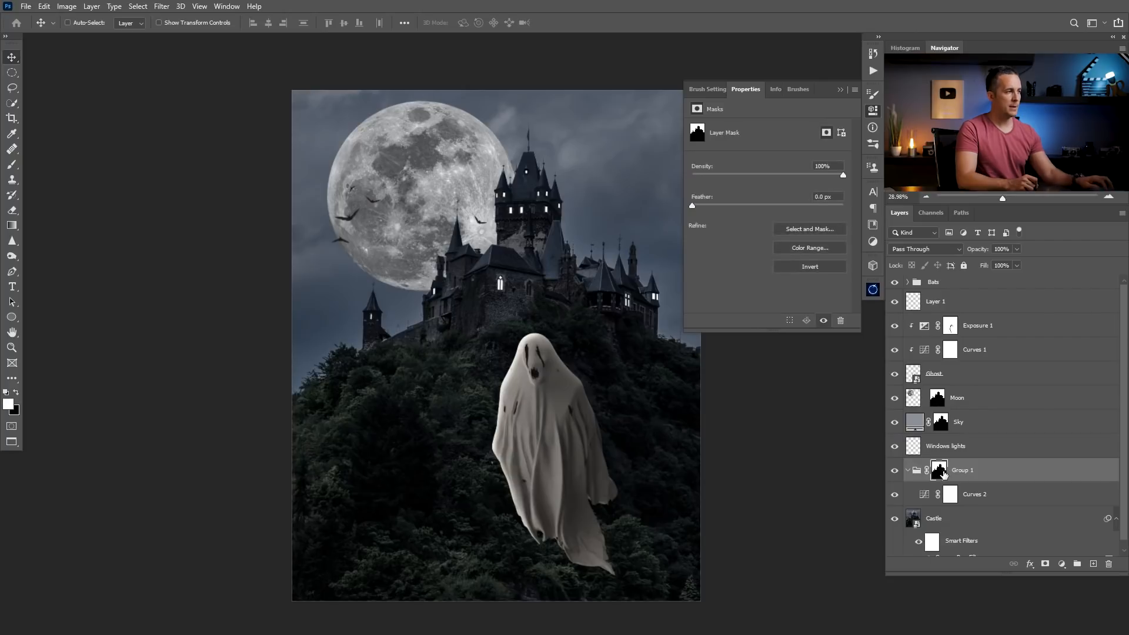
{"action": "key", "text": "ctrl+i"}
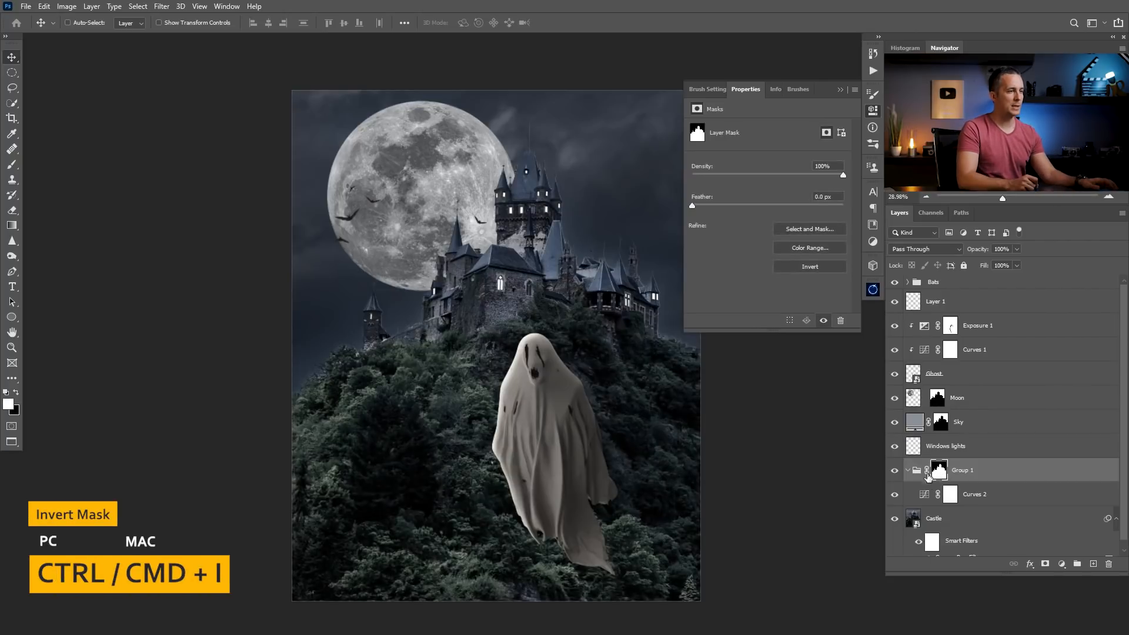
{"action": "left_click", "coordinate": [922, 491]}
{"action": "left_click", "coordinate": [896, 494]}
{"action": "left_click", "coordinate": [896, 494]}
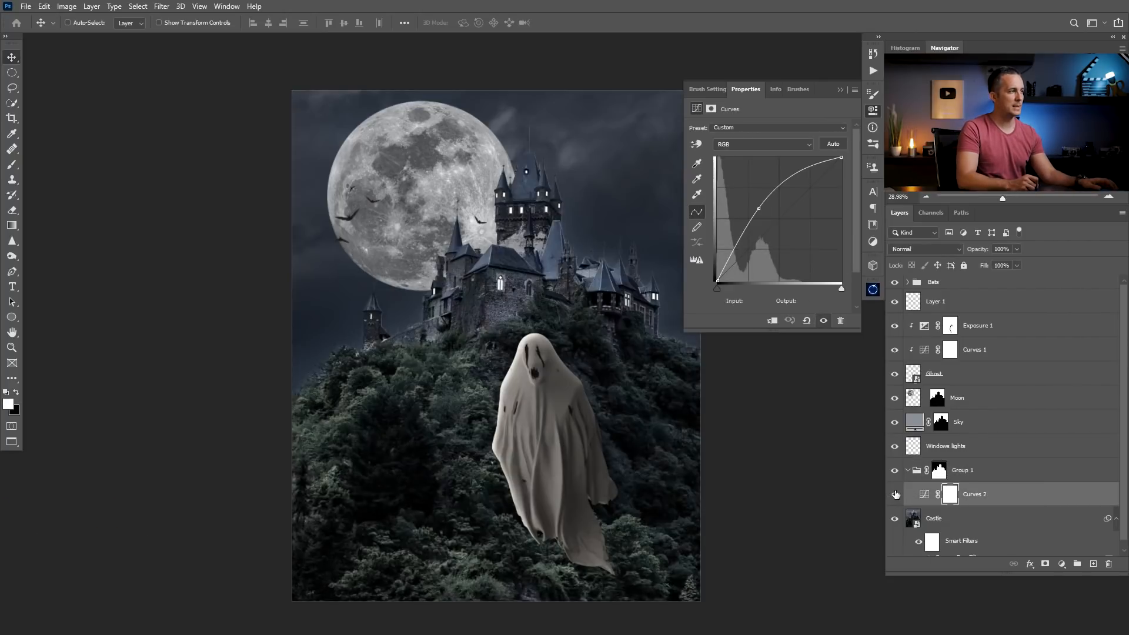
- Invert the Curves 2 mask to black and choose a soft round brush for painting on it
{"action": "left_click", "coordinate": [951, 494]}
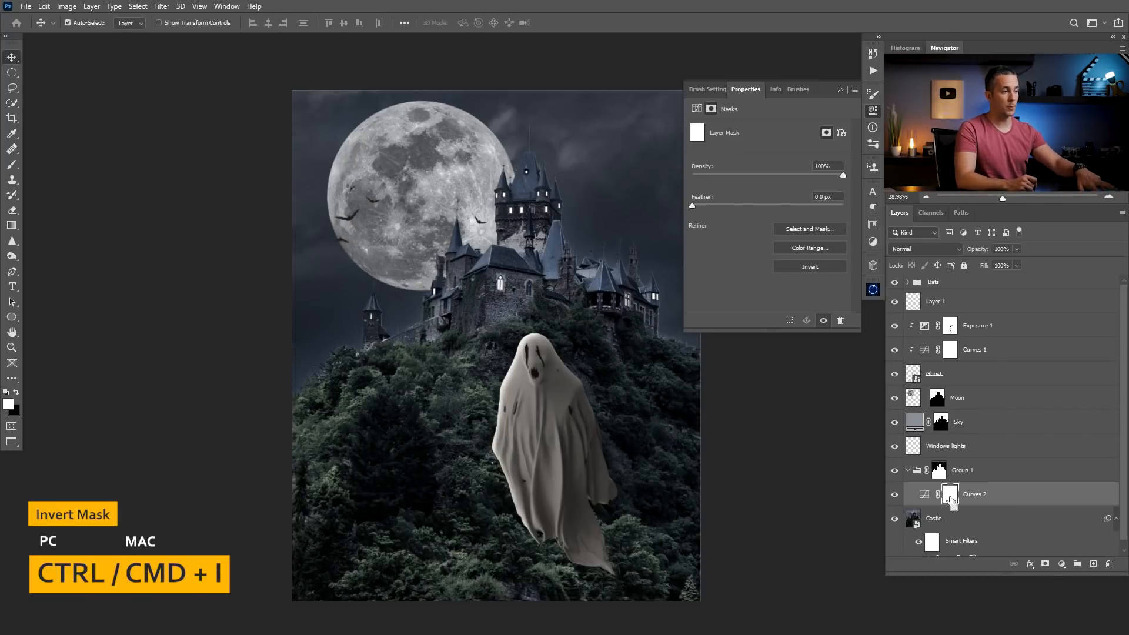
{"action": "key", "text": "ctrl+i"}
{"action": "left_click_drag", "start_coordinate": [520, 160], "coordinate": [570, 176]}
{"action": "double_click", "coordinate": [814, 91]}
{"action": "left_click_drag", "start_coordinate": [456, 362], "coordinate": [475, 322]}
{"action": "key", "text": "b"}
{"action": "right_click", "coordinate": [468, 316]}
{"action": "left_click", "coordinate": [538, 322]}
{"action": "left_click", "coordinate": [455, 310]}
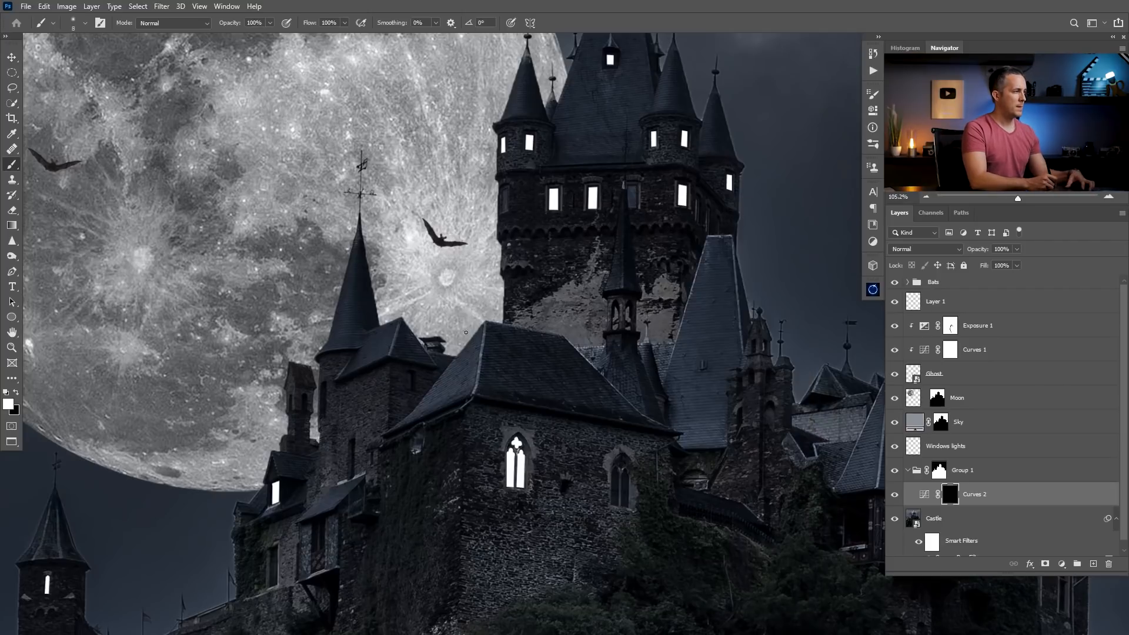
- Paint white on the Curves 2 mask over the castle's towers and roofs, adjusting brush size and opacity between 10% and 50%
{"action": "key", "text": "bracketright"}
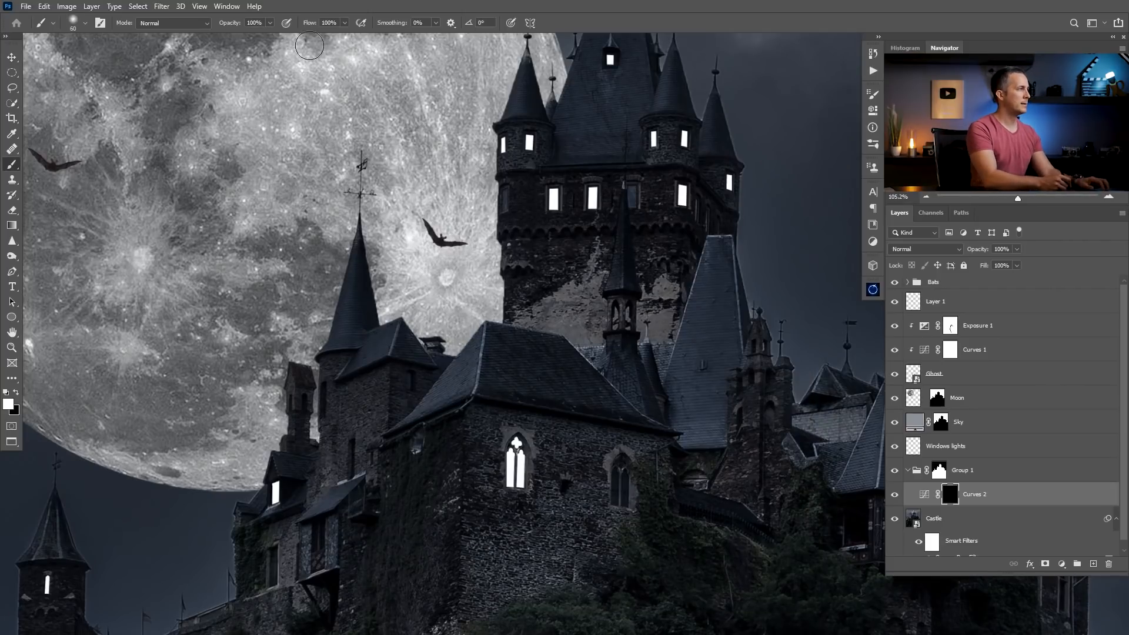
{"action": "key", "text": "1"}
{"action": "key", "text": "bracketleft"}
{"action": "key", "text": "bracketleft"}
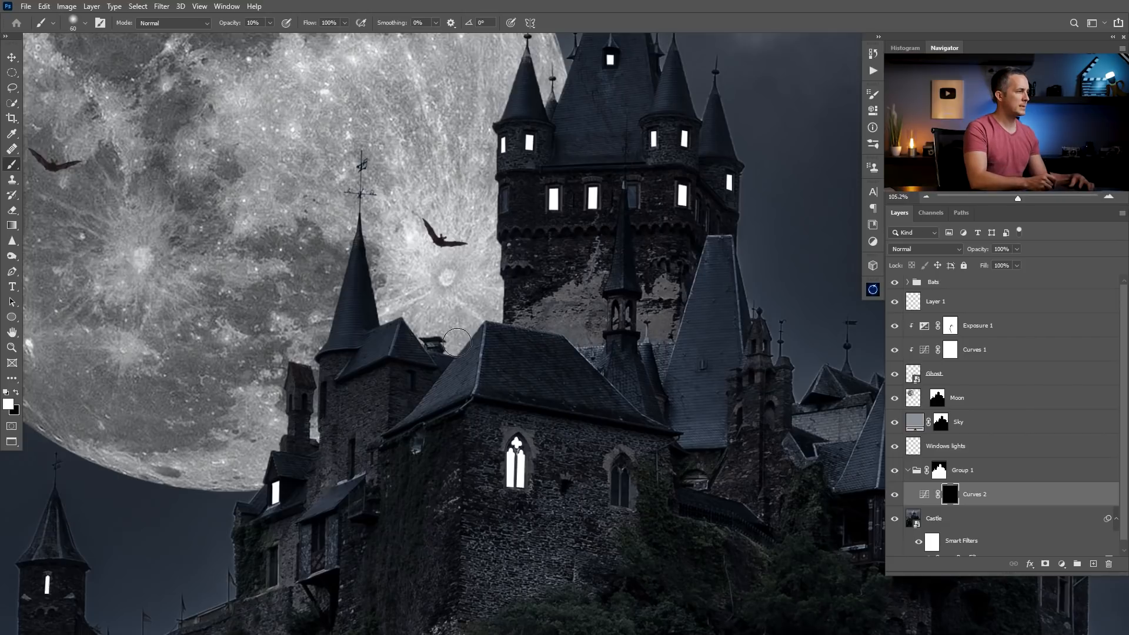
{"action": "key", "text": "bracketright"}
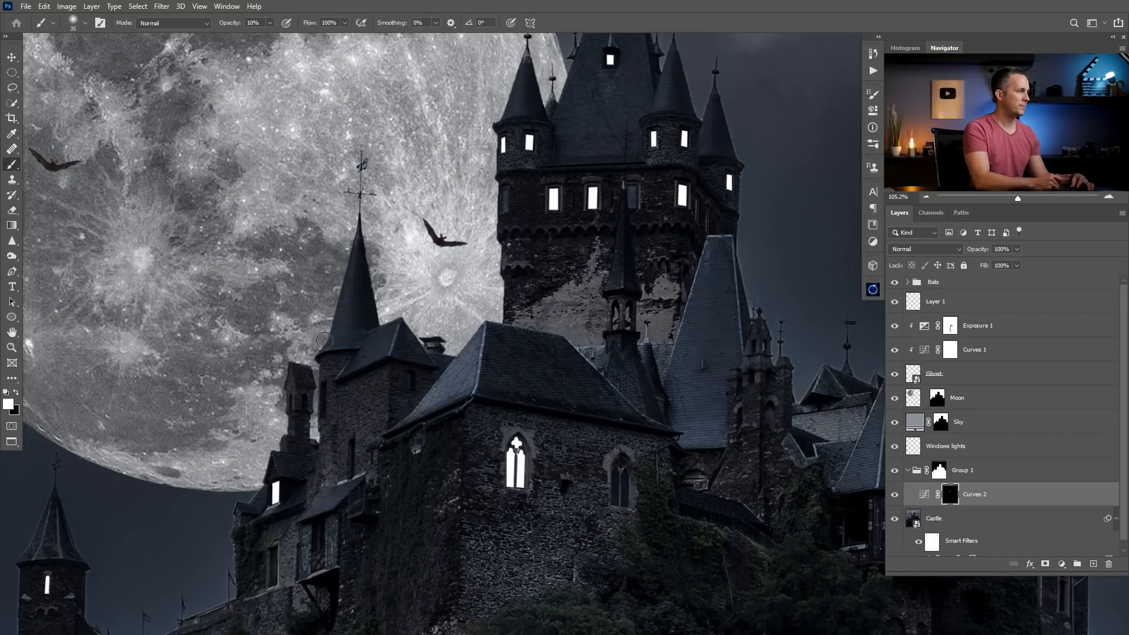
{"action": "key", "text": "5"}
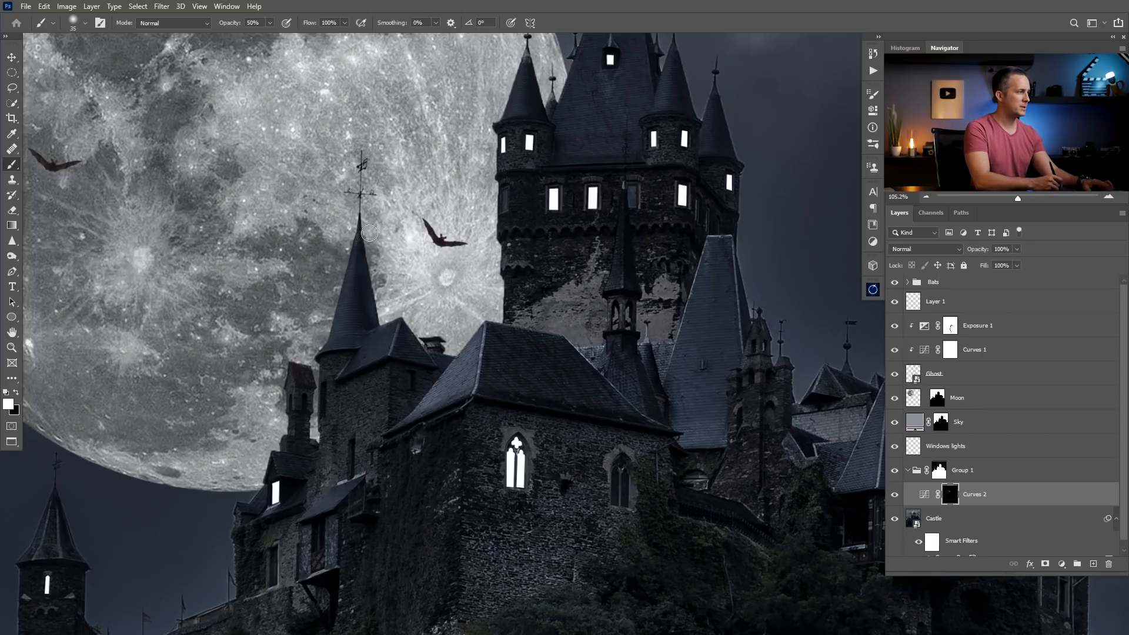
{"action": "key", "text": "1"}
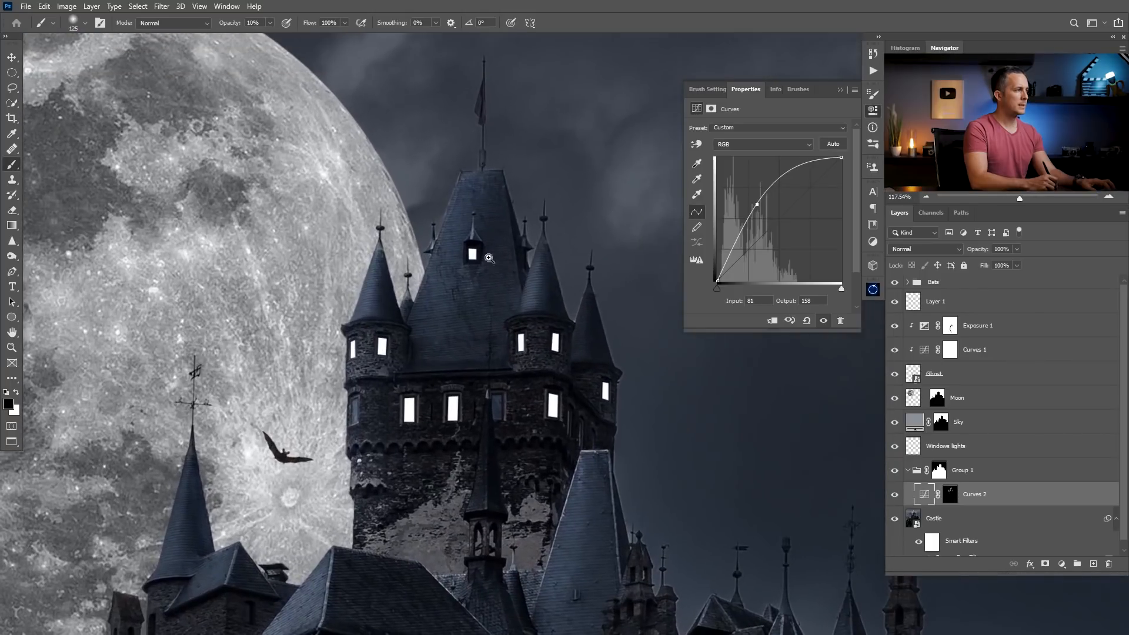
- Add a darkening Curves adjustment above Curves 2 with a point at input 154, output 91, and invert its mask
{"action": "left_click_drag", "start_coordinate": [475, 254], "coordinate": [499, 268]}
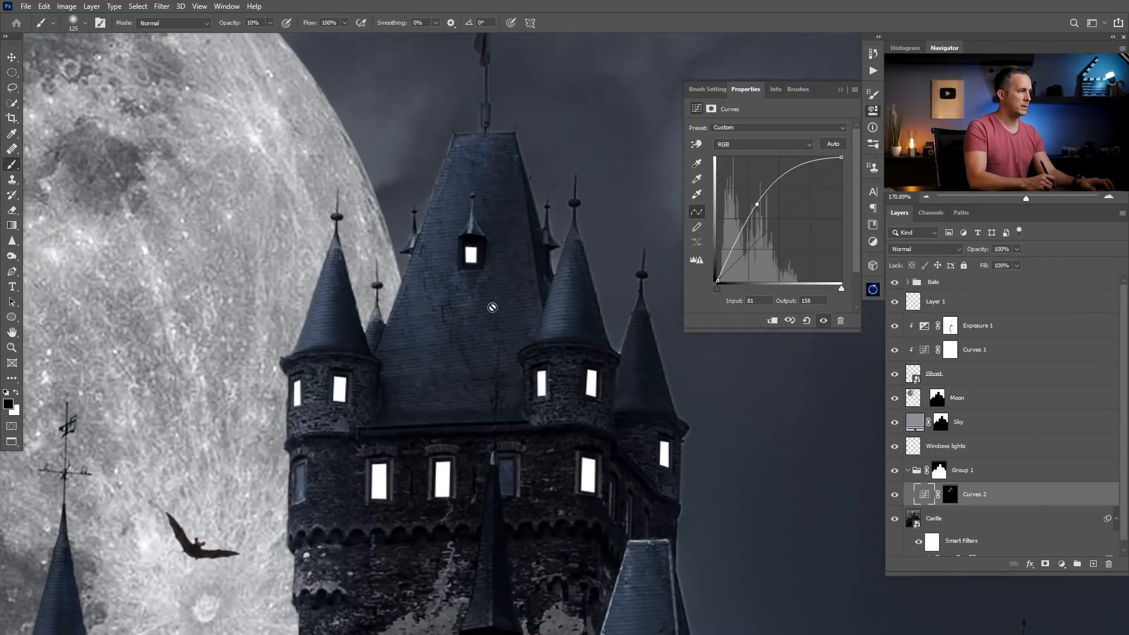
{"action": "left_click", "coordinate": [1061, 564]}
{"action": "left_click", "coordinate": [1052, 416]}
{"action": "left_click_drag", "start_coordinate": [789, 224], "coordinate": [791, 236]}
{"action": "key", "text": "ctrl+i"}
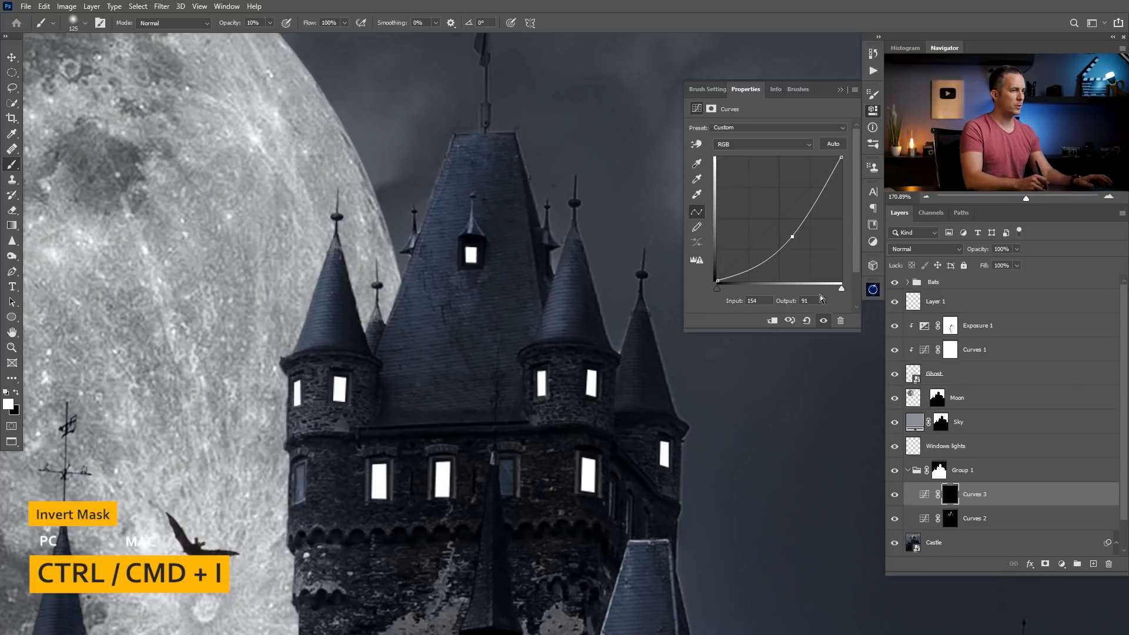
- Paint shadows on the castle's tall tower through the Curves 3 mask with a smaller white brush at 10% opacity
{"action": "key", "text": "bracketleft"}
{"action": "key", "text": "bracketleft"}
{"action": "key", "text": "bracketleft"}
{"action": "key", "text": "bracketleft"}
{"action": "key", "text": "bracketleft"}
{"action": "key", "text": "bracketleft"}
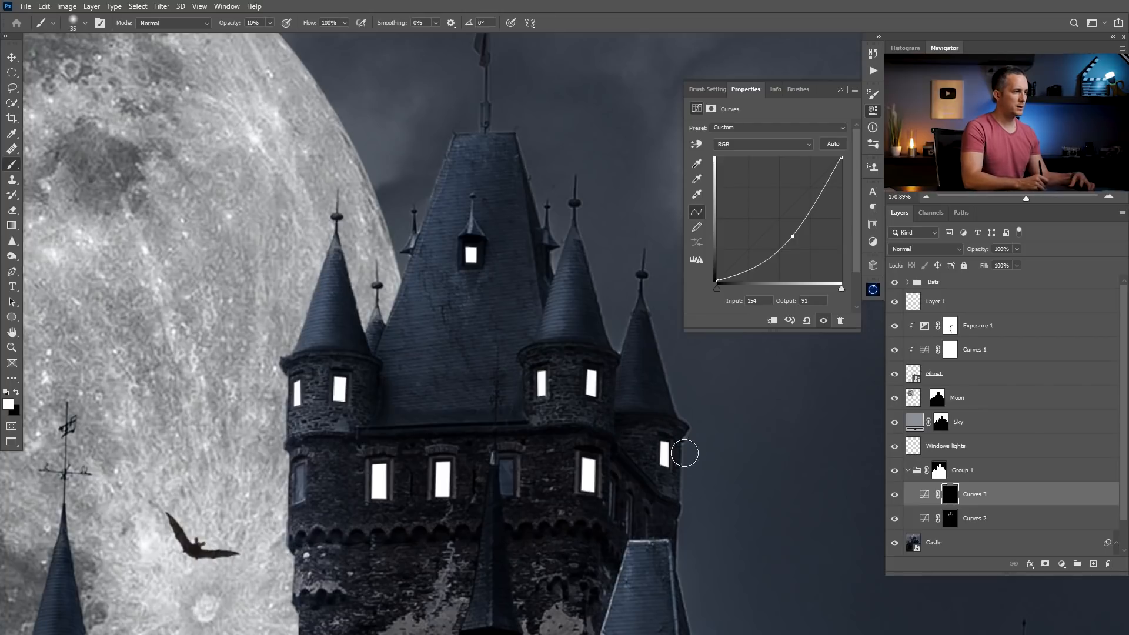
{"action": "left_click_drag", "start_coordinate": [636, 355], "coordinate": [473, 290]}
{"action": "left_click_drag", "start_coordinate": [431, 354], "coordinate": [540, 386]}
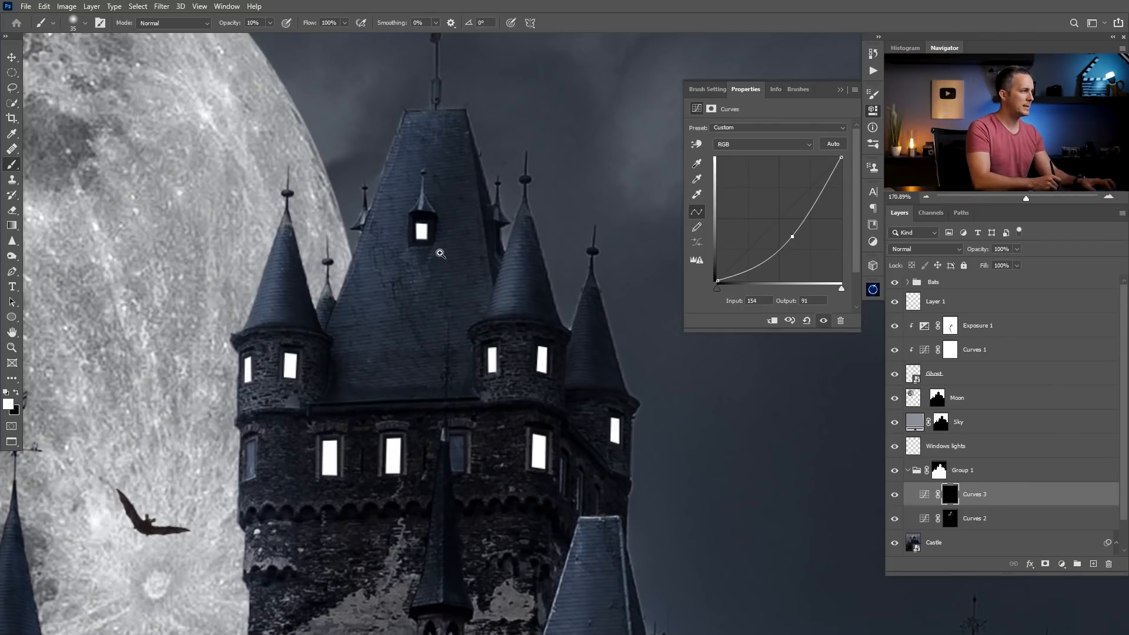
{"action": "scroll", "coordinate": [439, 250], "scroll_direction": "up", "scroll_amount": 3}
{"action": "key", "text": "bracketleft"}
{"action": "key", "text": "bracketleft"}
{"action": "key", "text": "l"}
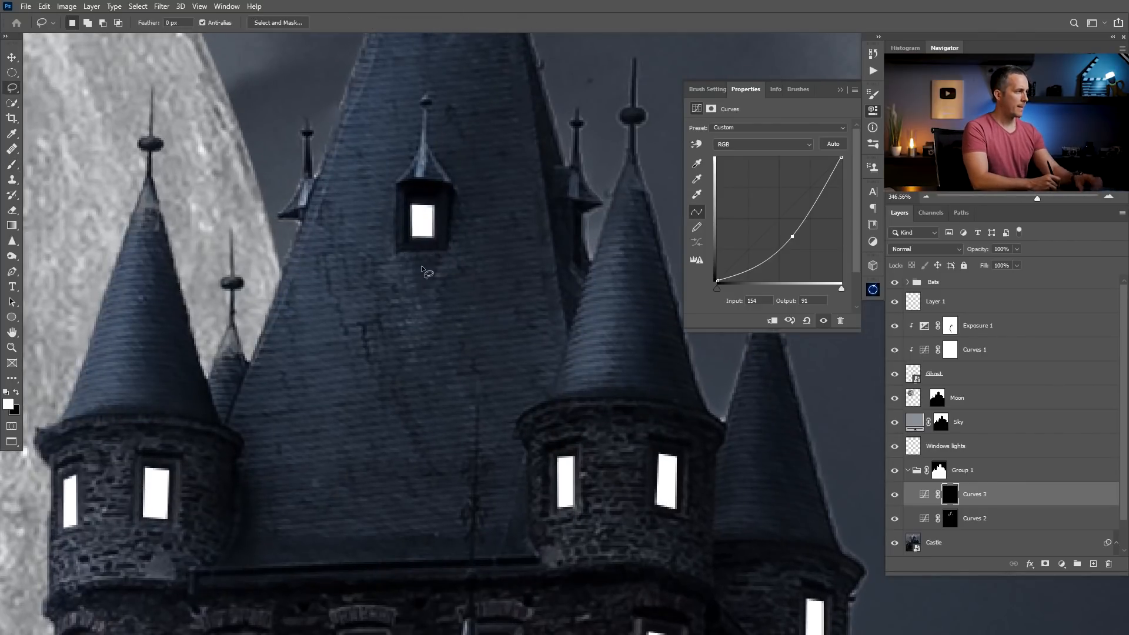
{"action": "scroll", "coordinate": [435, 264], "scroll_direction": "down", "scroll_amount": 2}
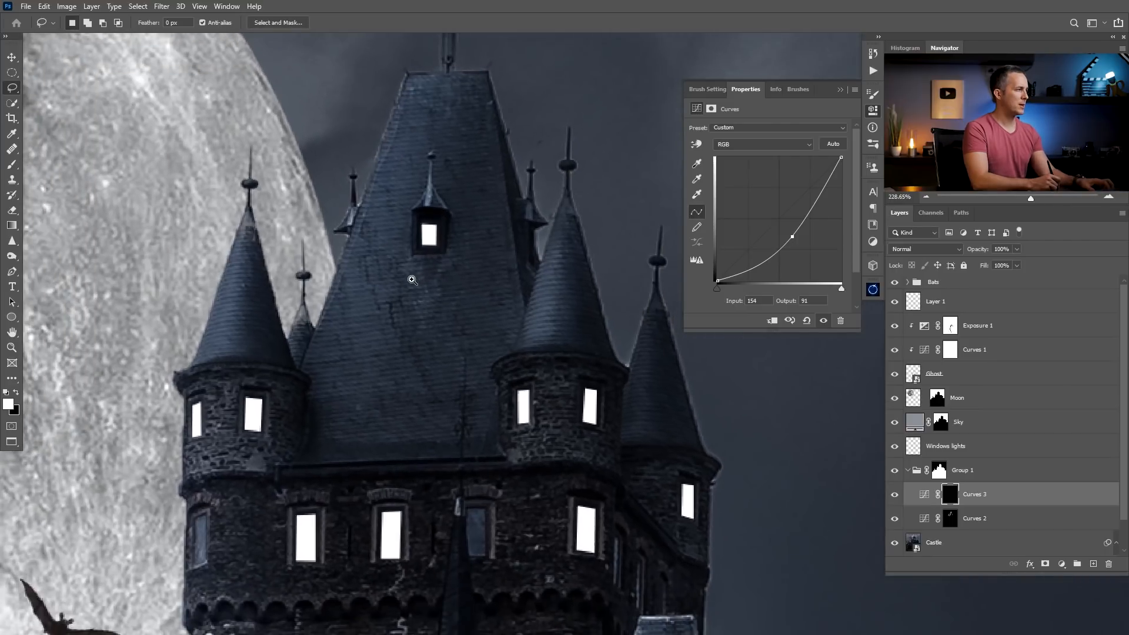
{"action": "scroll", "coordinate": [412, 280], "scroll_direction": "down", "scroll_amount": 3}
{"action": "scroll", "coordinate": [420, 273], "scroll_direction": "up", "scroll_amount": 3}
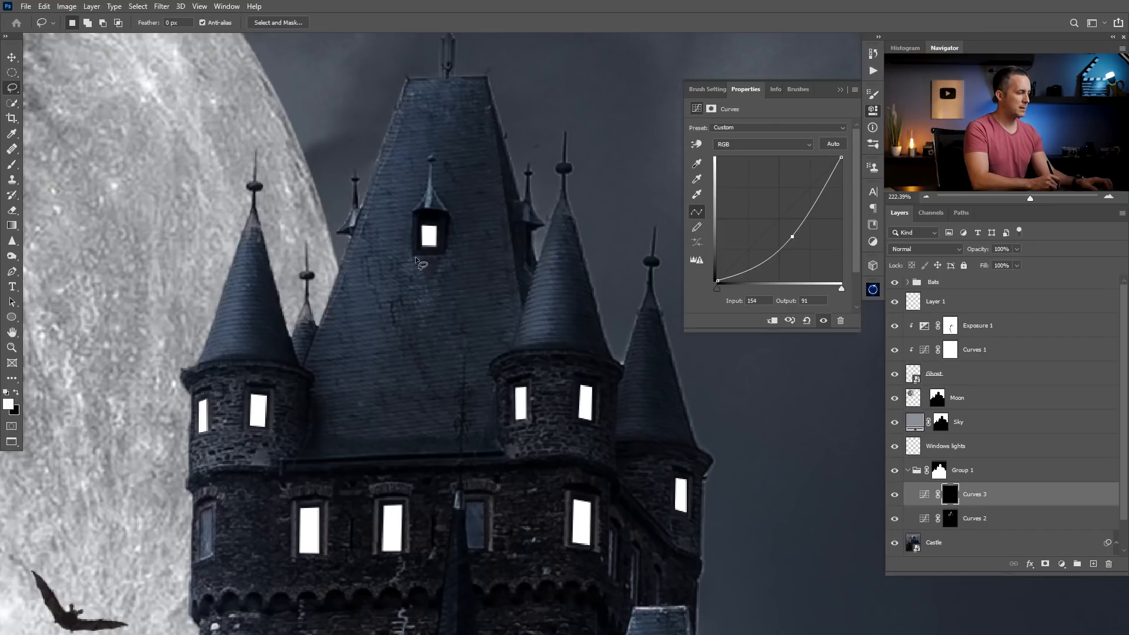
{"action": "left_click", "coordinate": [421, 261]}
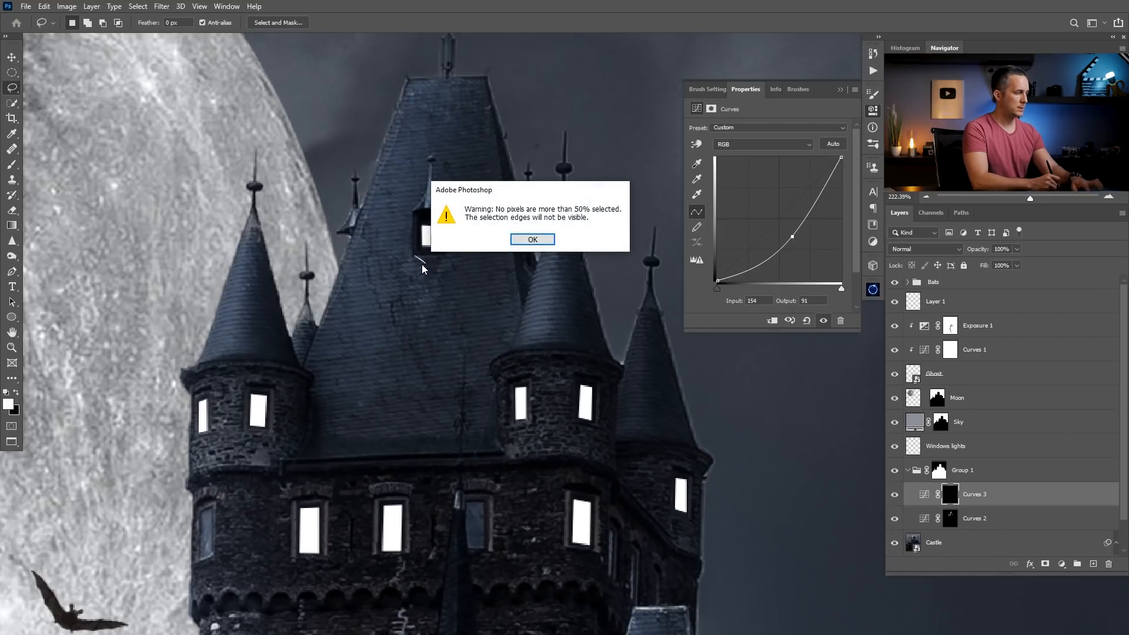
{"action": "left_click", "coordinate": [517, 242]}
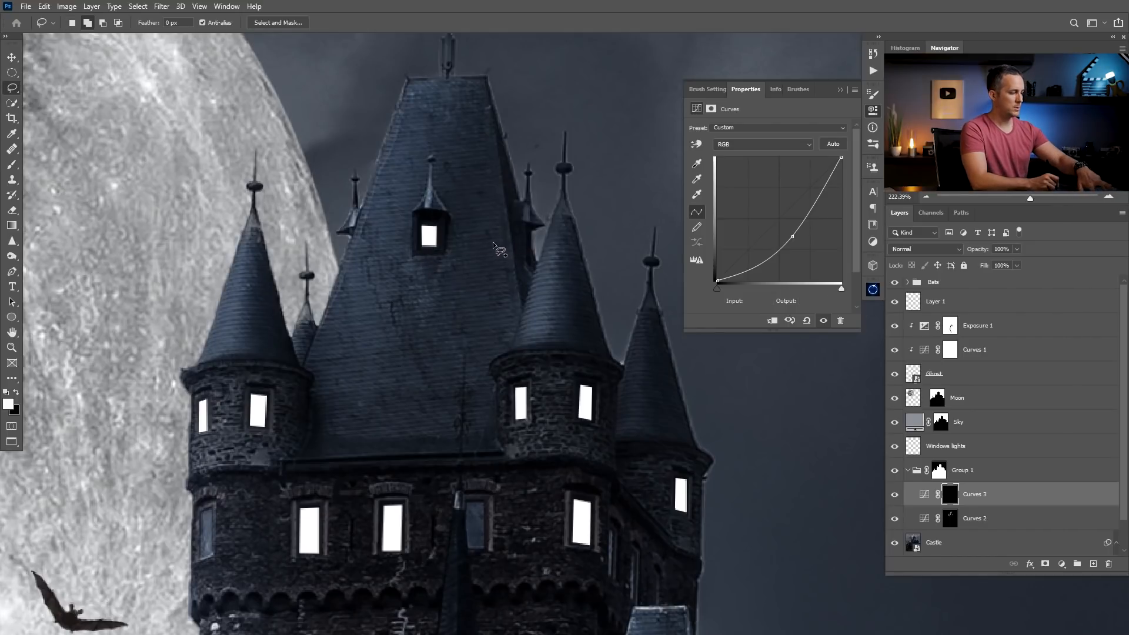
- Outline a shadow shape on the tower roof beside and below the lit dormer window with the Polygonal Lasso tool
{"action": "key", "text": "shift+l"}
{"action": "left_click", "coordinate": [414, 256]}
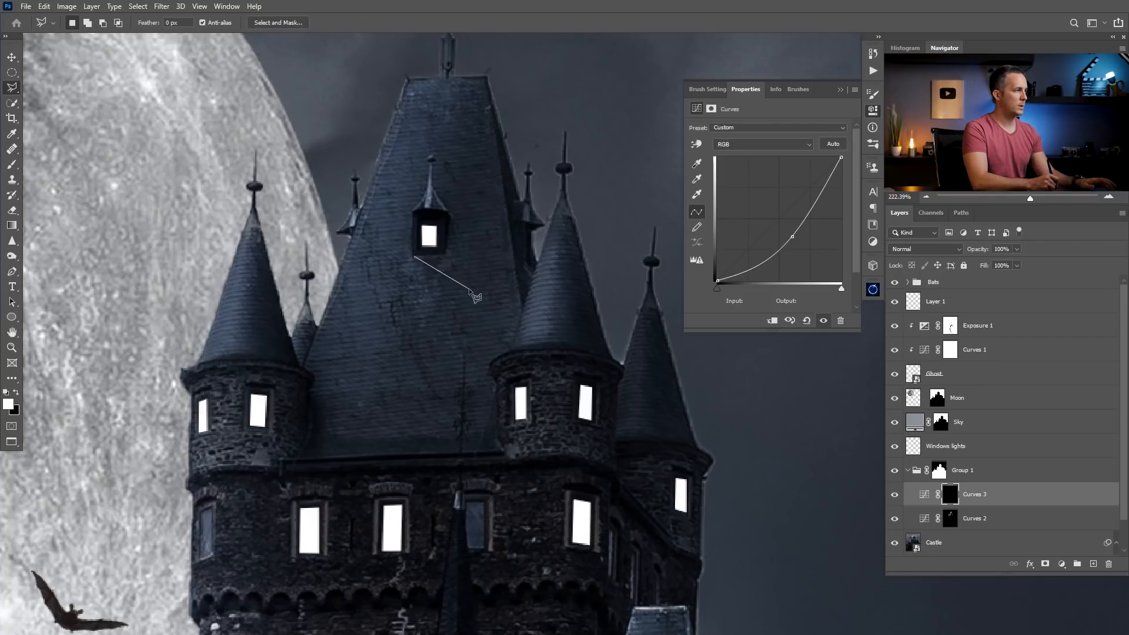
{"action": "left_click", "coordinate": [454, 281]}
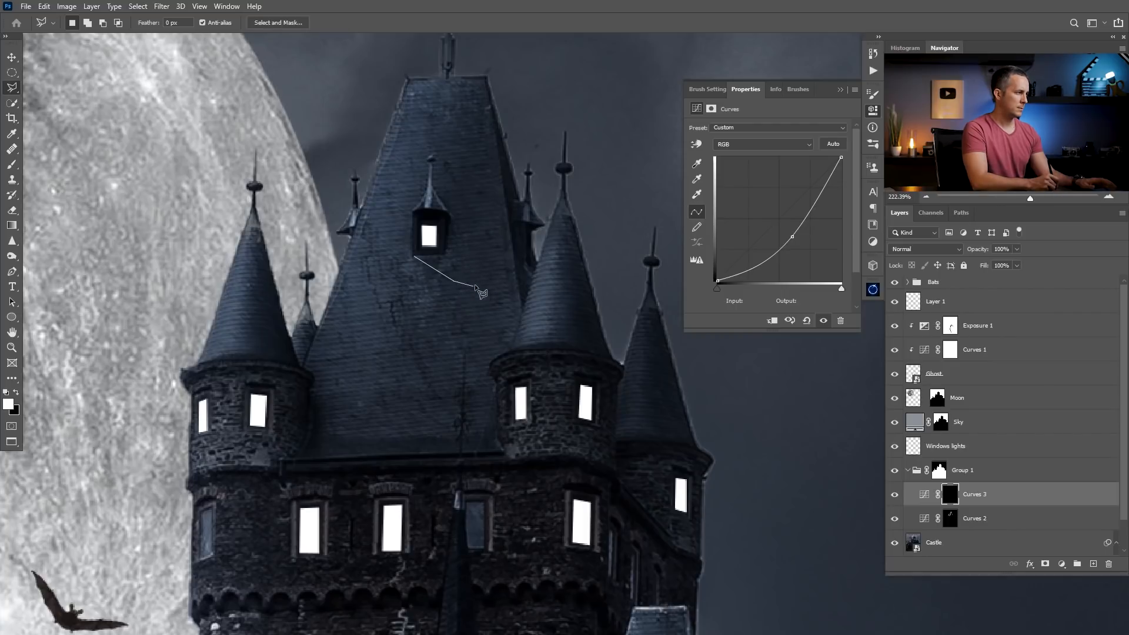
{"action": "left_click", "coordinate": [482, 283]}
{"action": "left_click", "coordinate": [475, 254]}
{"action": "left_click", "coordinate": [451, 220]}
{"action": "left_click", "coordinate": [415, 255]}
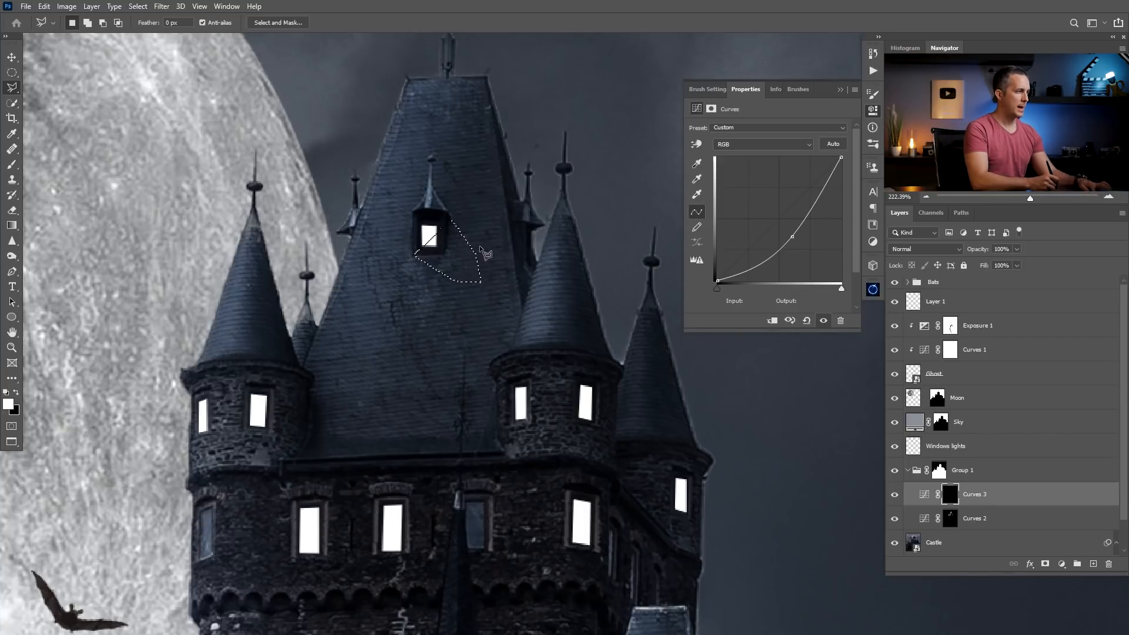
- Brush the dormer's shadow inside the selection on the Curves 3 mask at 10% opacity, deselect, and reduce the brush size
{"action": "key", "text": "b"}
{"action": "left_click", "coordinate": [841, 90]}
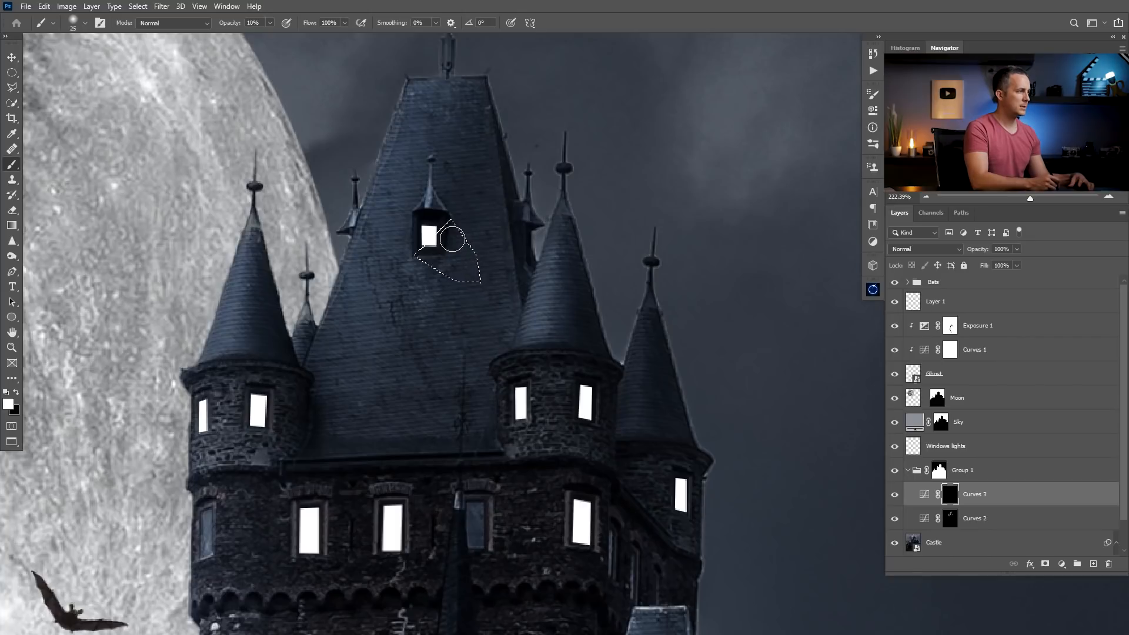
{"action": "key", "text": "bracketright"}
{"action": "mouse_move", "coordinate": [447, 220]}
{"action": "left_mouse_down"}
{"action": "mouse_move", "coordinate": [438, 229]}
{"action": "mouse_move", "coordinate": [451, 245]}
{"action": "left_mouse_up"}
{"action": "key", "text": "ctrl+d"}
{"action": "key", "text": "bracketleft"}
{"action": "key", "text": "bracketleft"}
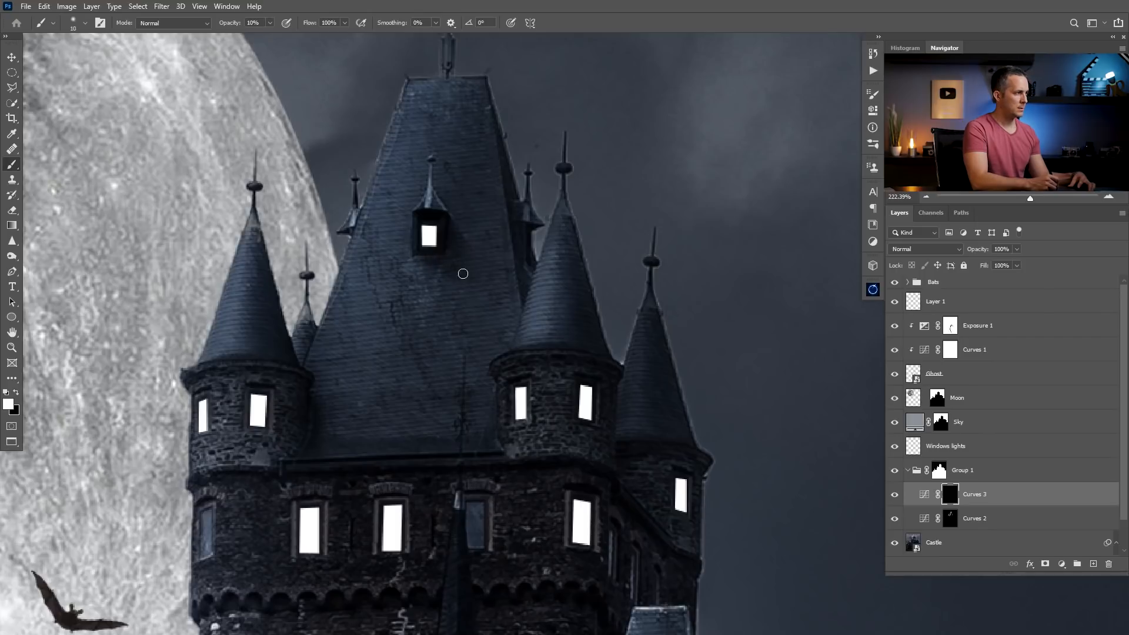
- Touch up the shadow beside and below the lit dormer on the Curves 3 mask with a resized brush at 10% opacity
{"action": "key", "text": "bracketleft"}
{"action": "key", "text": "bracketleft"}
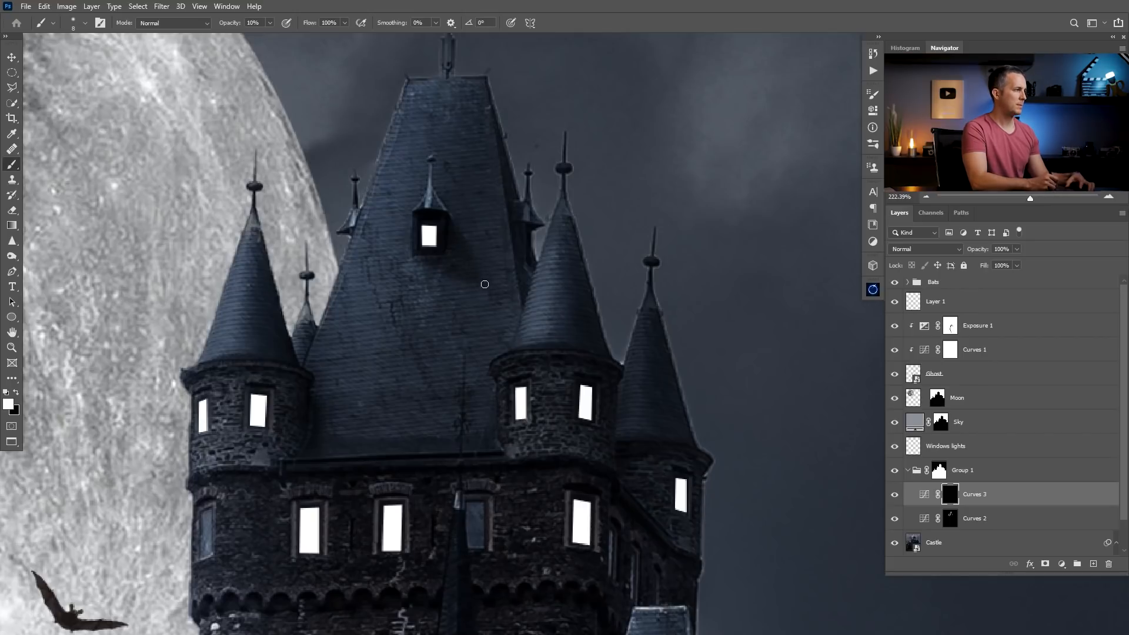
{"action": "key", "text": "bracketright"}
{"action": "key", "text": "bracketright"}
{"action": "key", "text": "bracketright"}
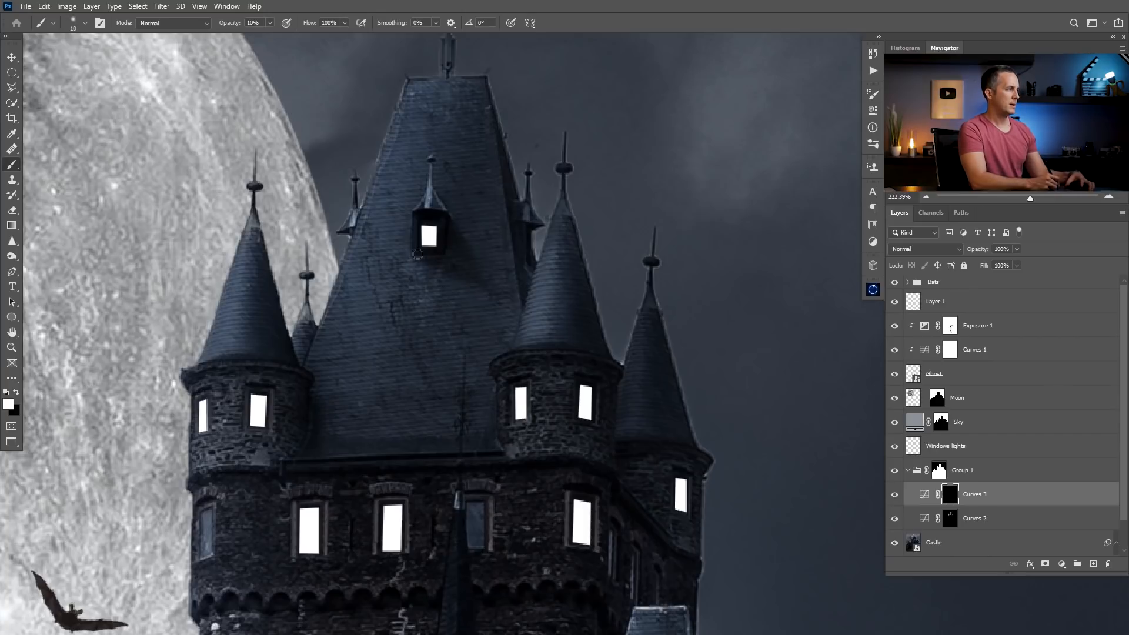
{"action": "mouse_move", "coordinate": [457, 254]}
{"action": "left_mouse_down"}
{"action": "mouse_move", "coordinate": [377, 264]}
{"action": "mouse_move", "coordinate": [467, 265]}
{"action": "left_mouse_up"}
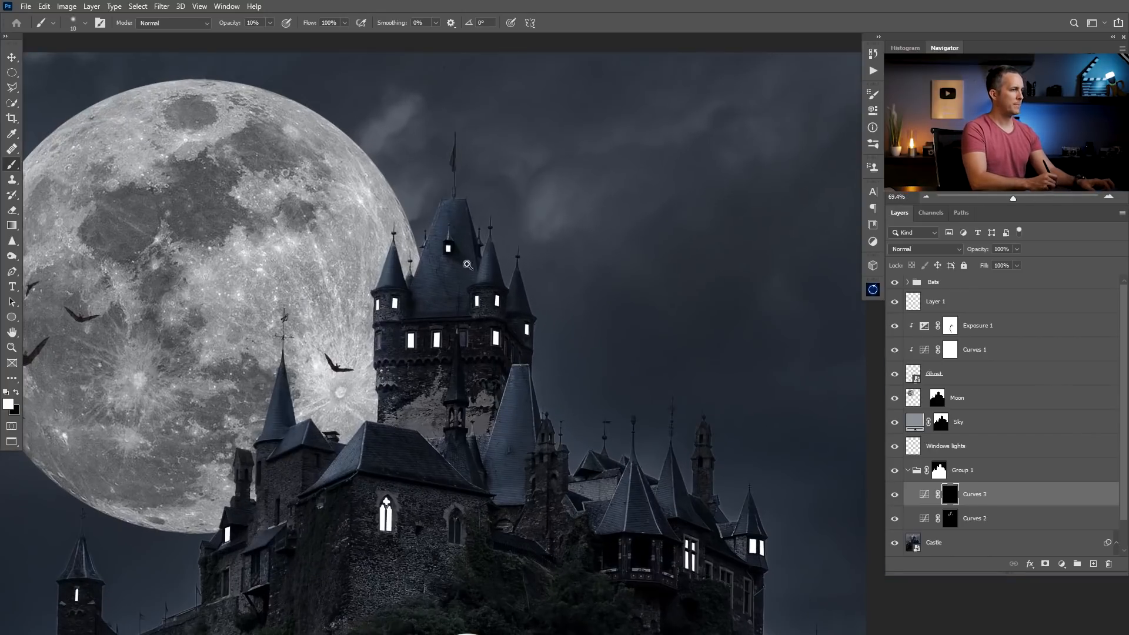
- Compare the castle with and without the Curves 3 shadows, examining the towers and the whole composition
{"action": "left_click", "coordinate": [895, 495]}
{"action": "left_click", "coordinate": [895, 495]}
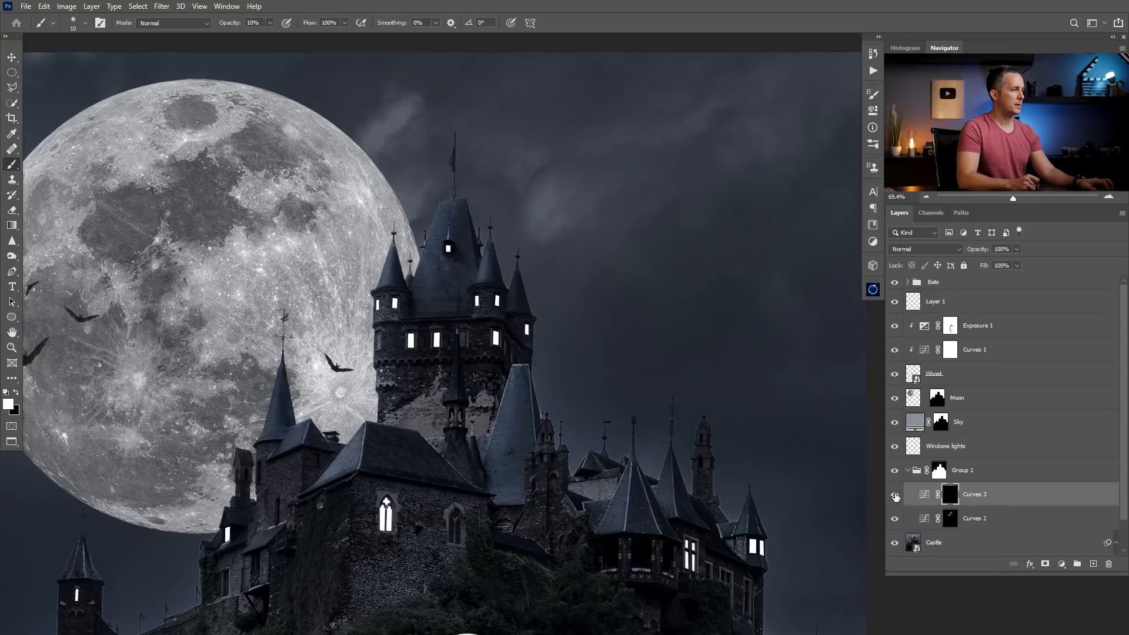
{"action": "left_click_drag", "start_coordinate": [317, 392], "coordinate": [351, 284]}
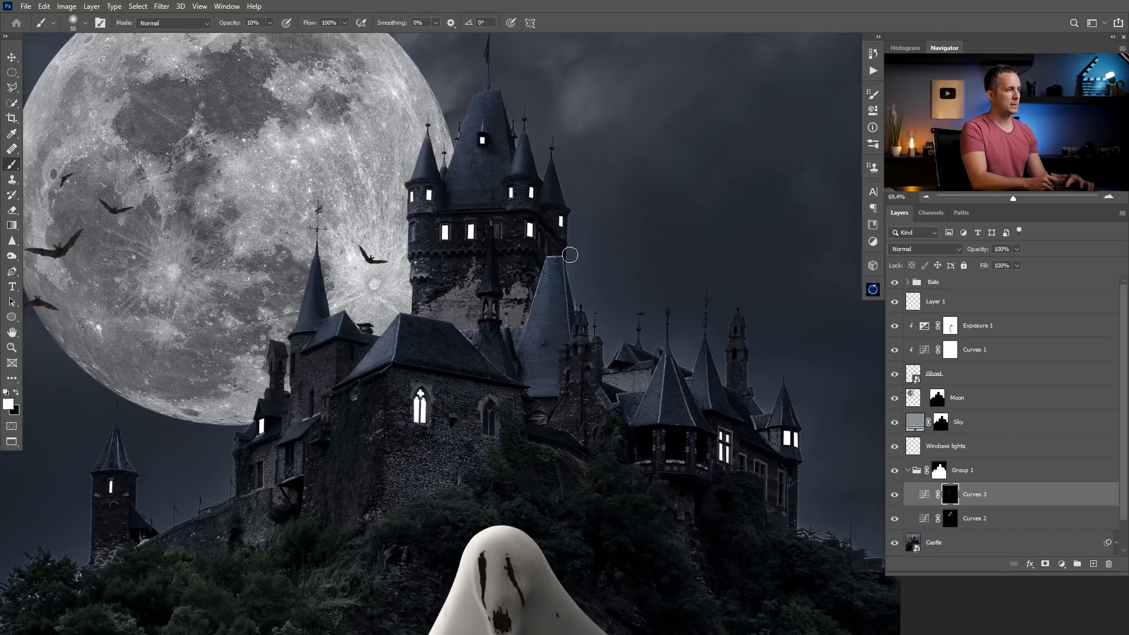
{"action": "left_click_drag", "start_coordinate": [642, 381], "coordinate": [588, 393]}
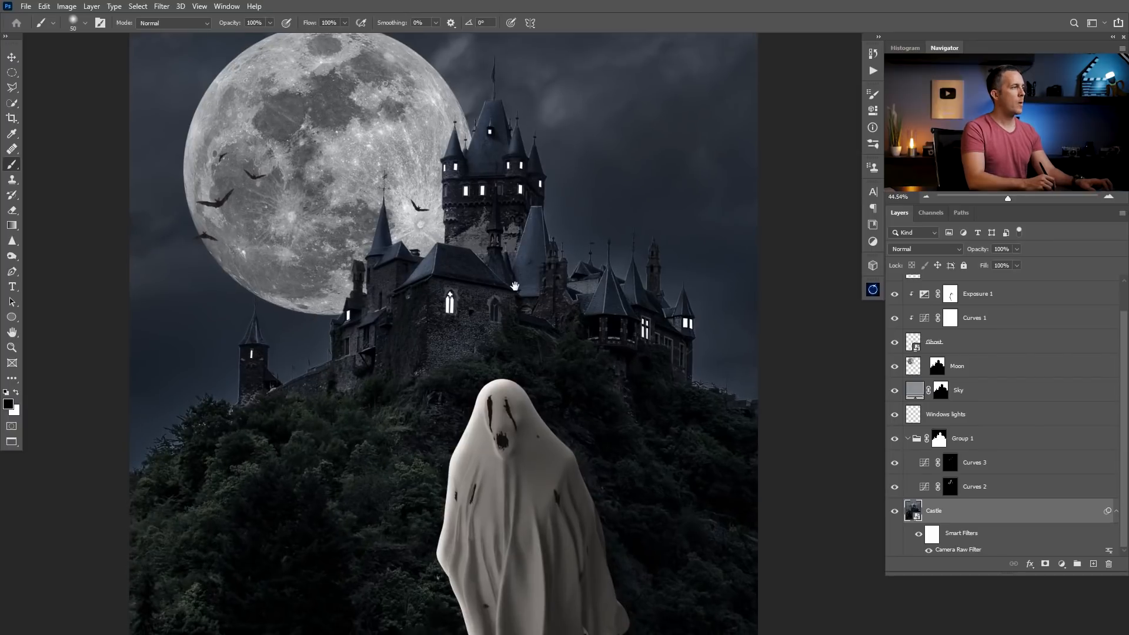
{"action": "left_click_drag", "start_coordinate": [514, 286], "coordinate": [511, 284]}
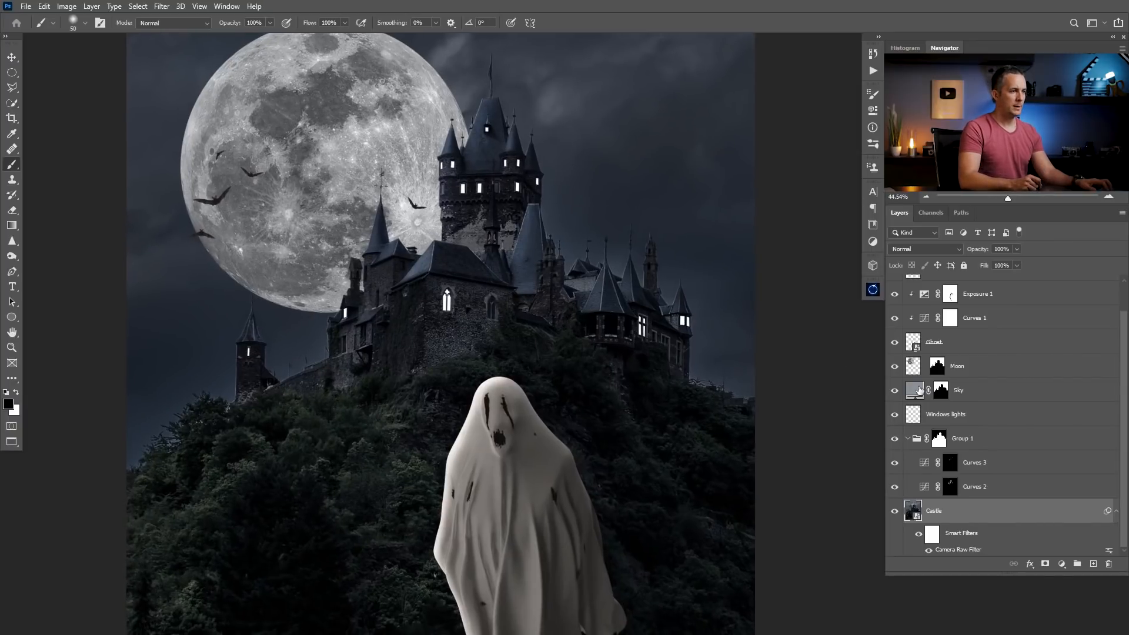
- Lighten the Sky layer's solid fill color to 9099a0
{"action": "double_click", "coordinate": [919, 390]}
{"action": "type", "text": "8b949b"}
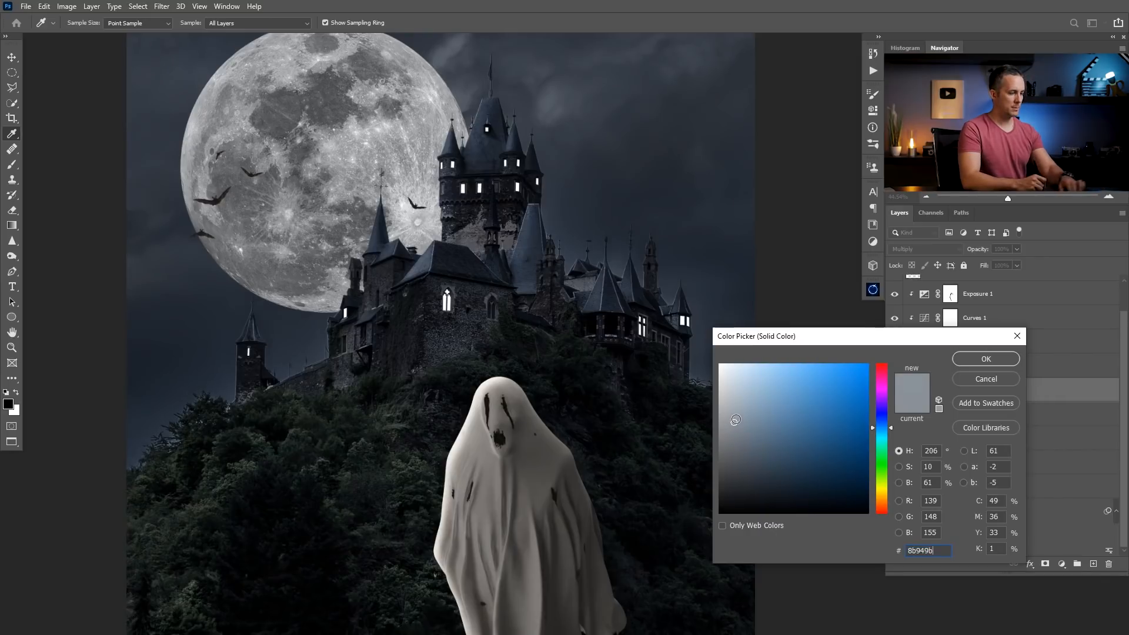
{"action": "left_click", "coordinate": [734, 418]}
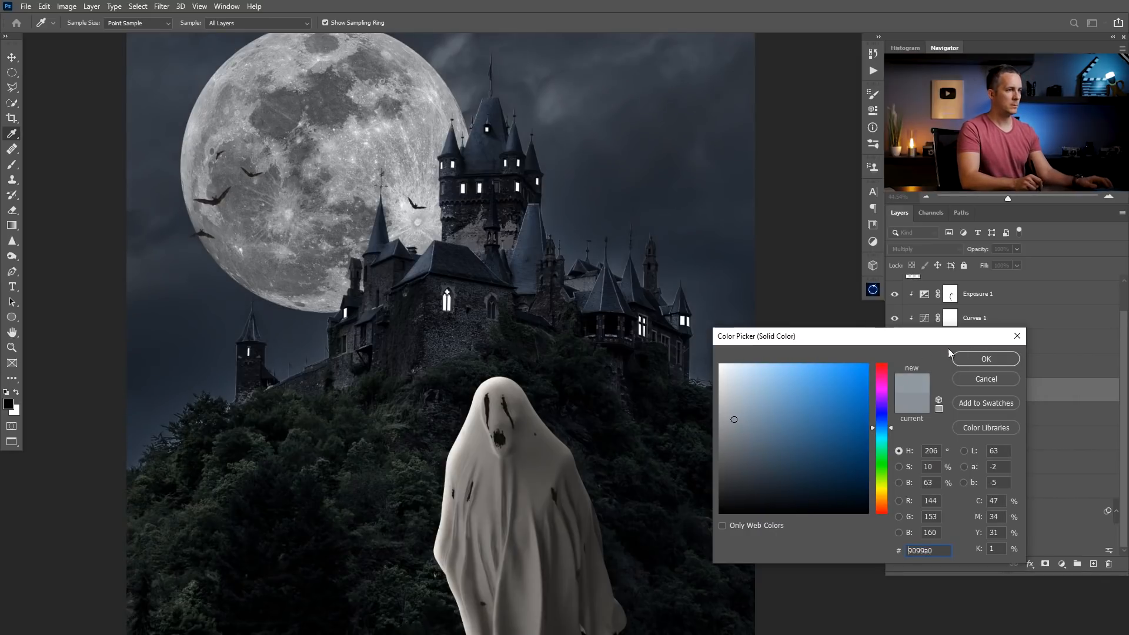
{"action": "left_click", "coordinate": [990, 359]}
{"action": "left_click_drag", "start_coordinate": [635, 351], "coordinate": [599, 363]}
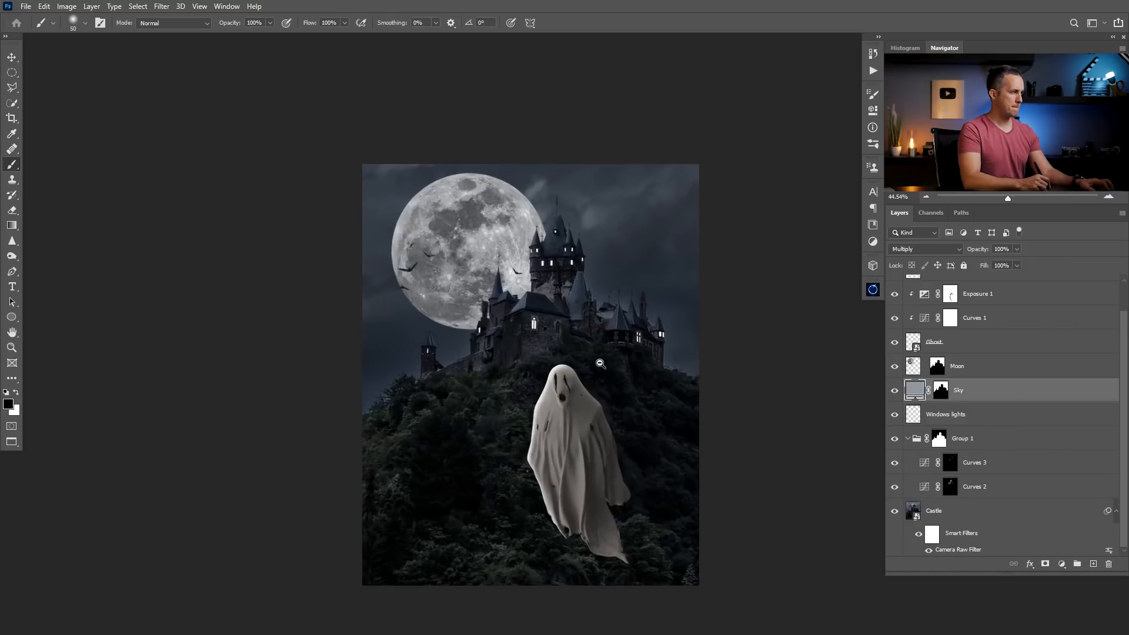
- Rename Group 1 as "Castle D&B" and compare the image with and without the group's effect
{"action": "left_click", "coordinate": [895, 439]}
{"action": "left_click", "coordinate": [895, 438]}
{"action": "double_click", "coordinate": [964, 438]}
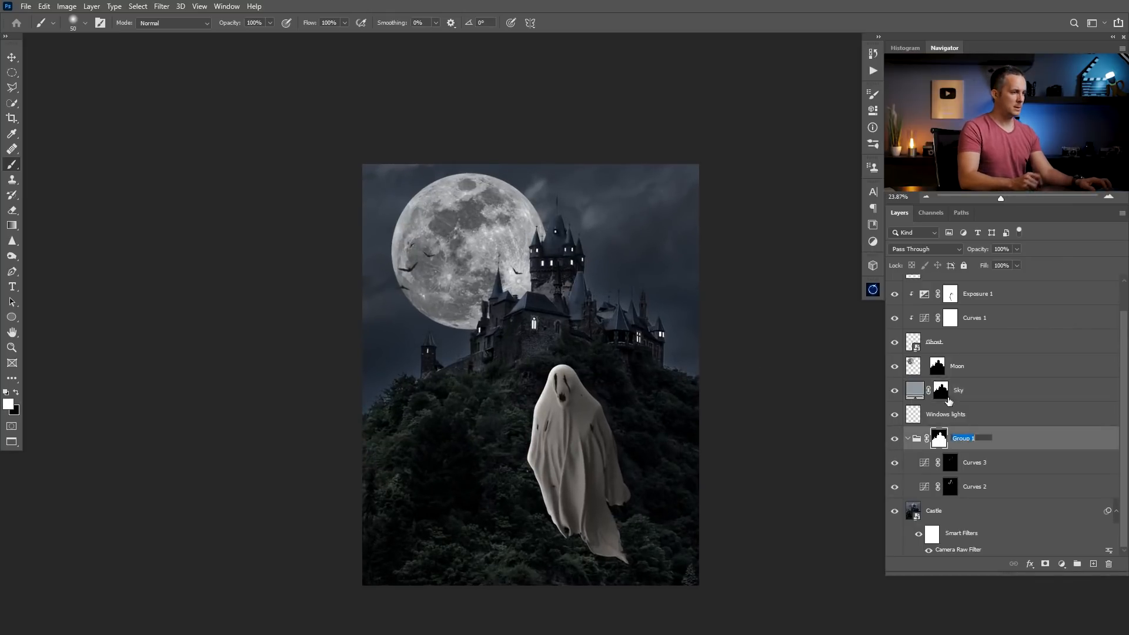
{"action": "type", "text": "Castle"}
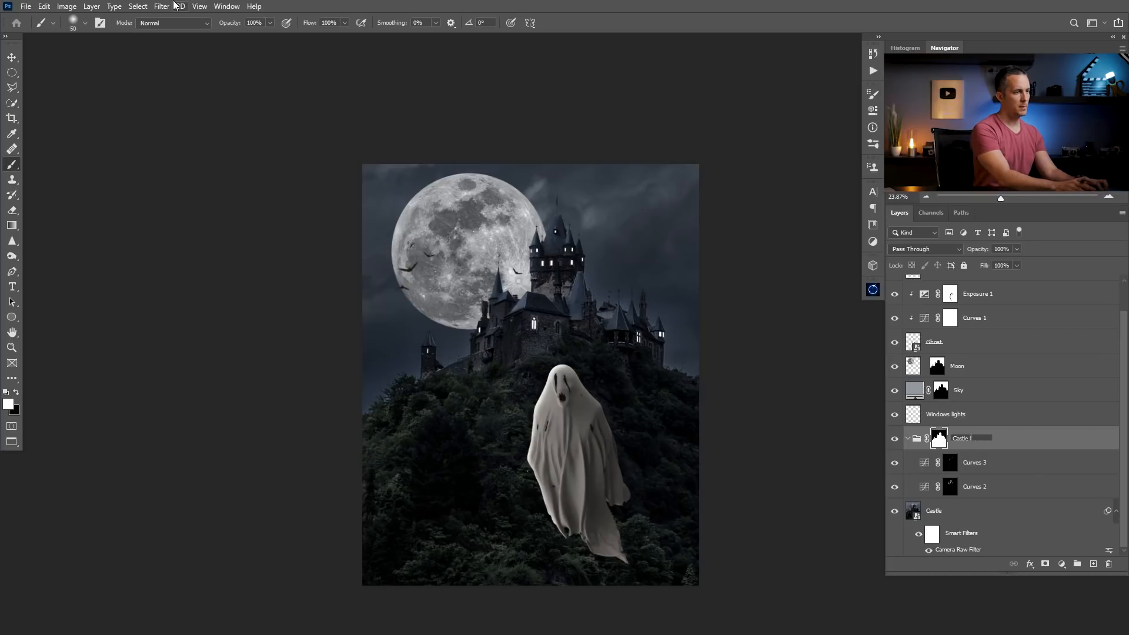
{"action": "type", "text": "&B"}
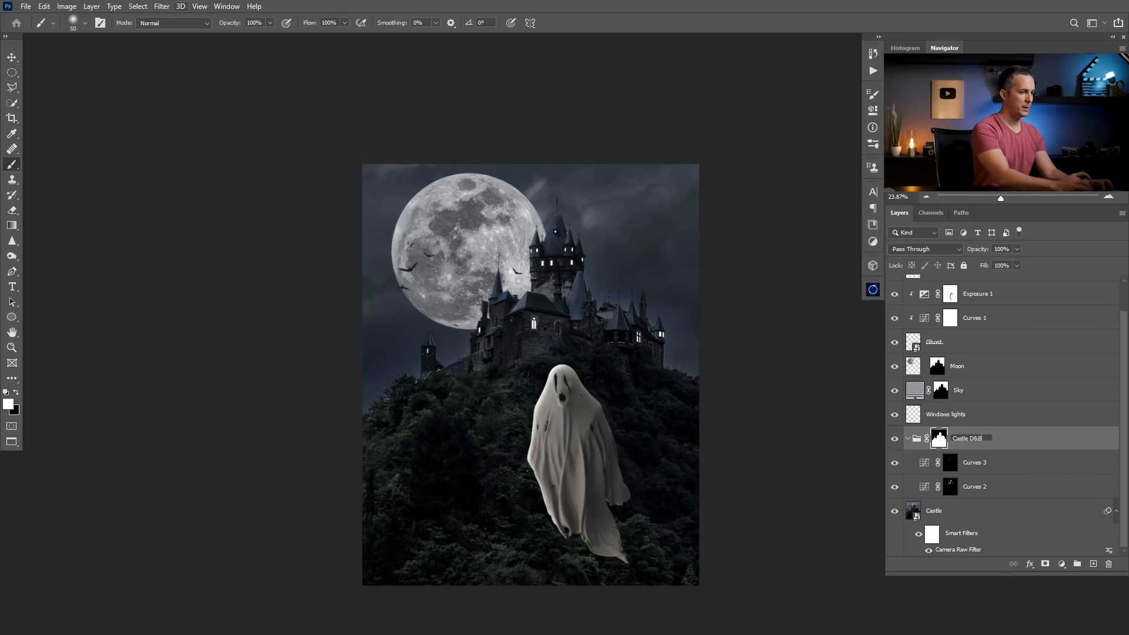
{"action": "key", "text": "Return"}
{"action": "left_click", "coordinate": [895, 440]}
{"action": "left_click", "coordinate": [895, 439]}
{"action": "left_click", "coordinate": [895, 440]}
{"action": "left_click", "coordinate": [895, 440]}
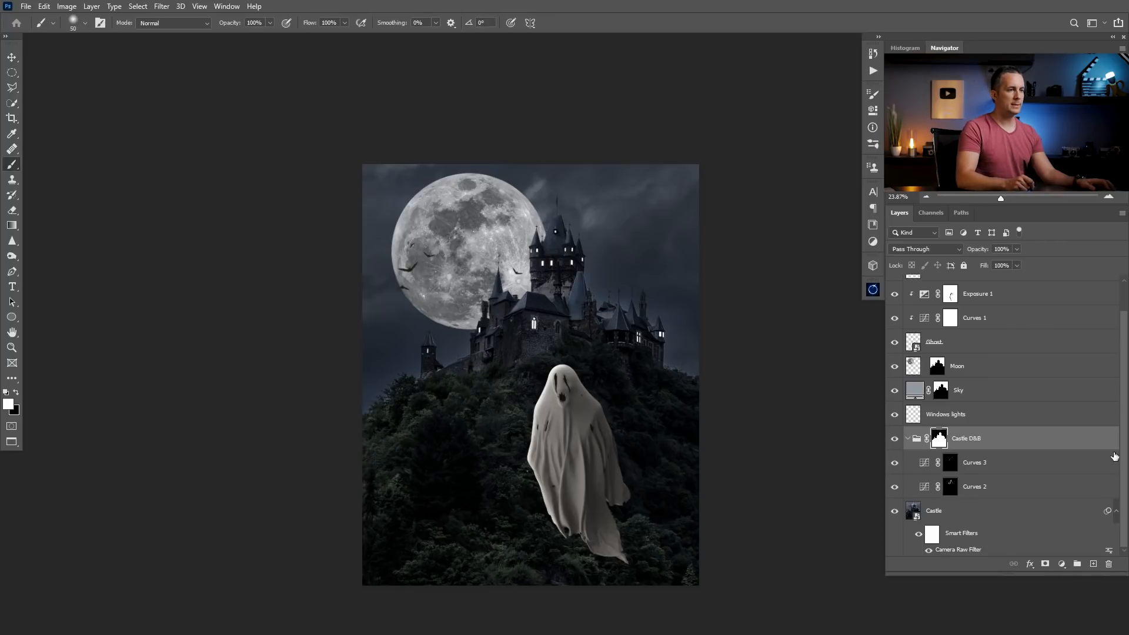
- Add an Exposure adjustment directly above the Castle layer with Exposure at -3.04 and invert its mask
{"action": "left_click", "coordinate": [930, 511]}
{"action": "left_click", "coordinate": [1061, 564]}
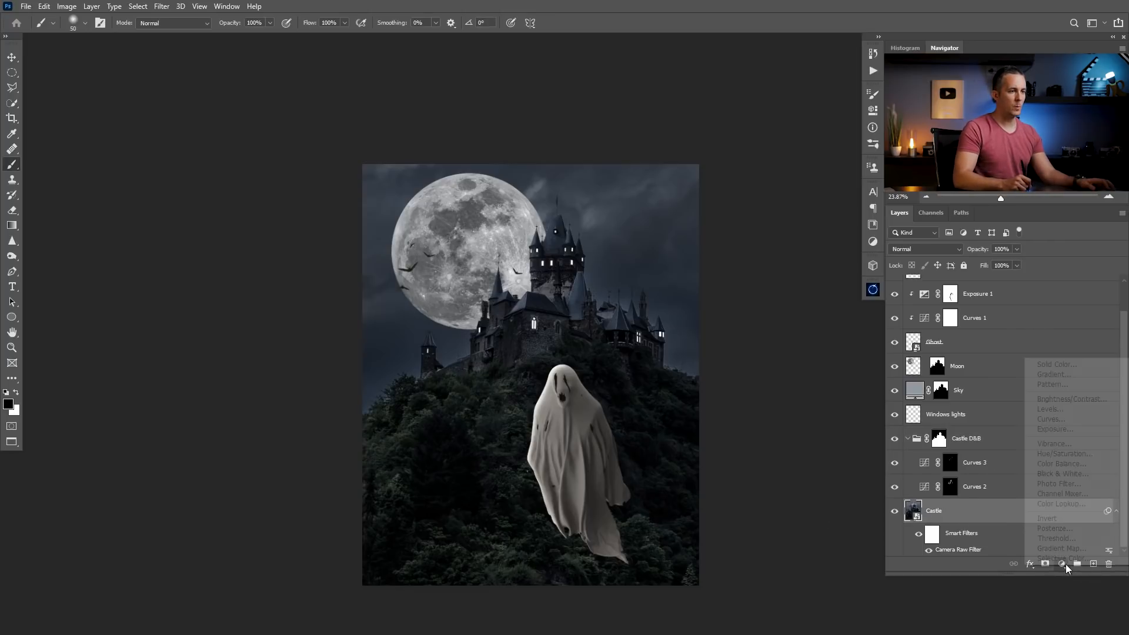
{"action": "left_click", "coordinate": [1055, 428]}
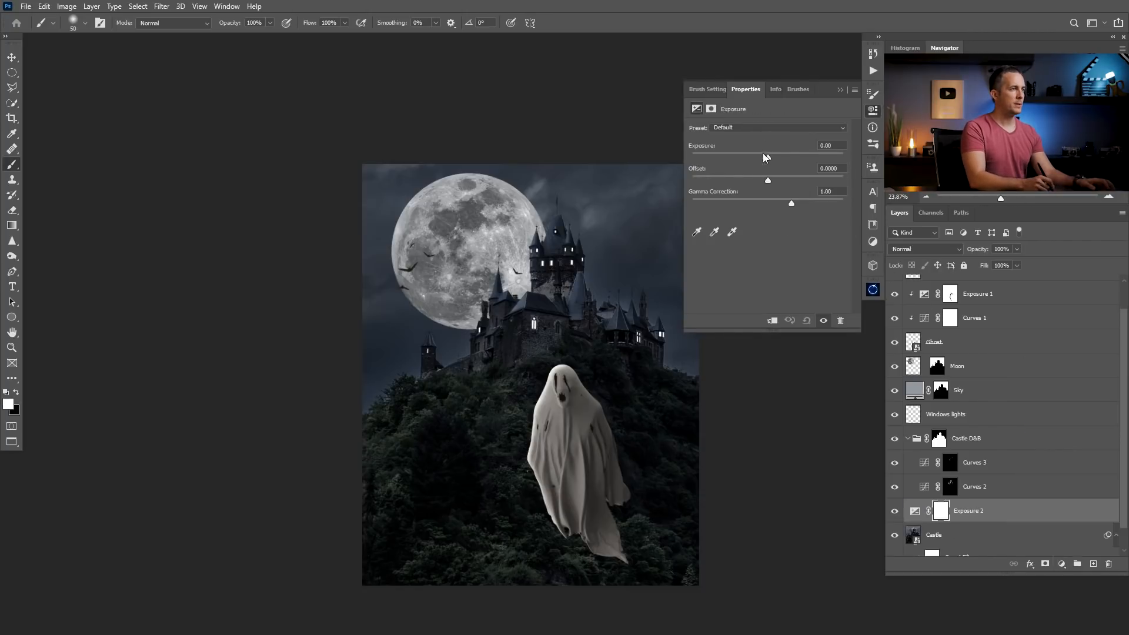
{"action": "left_click_drag", "start_coordinate": [766, 154], "coordinate": [745, 160]}
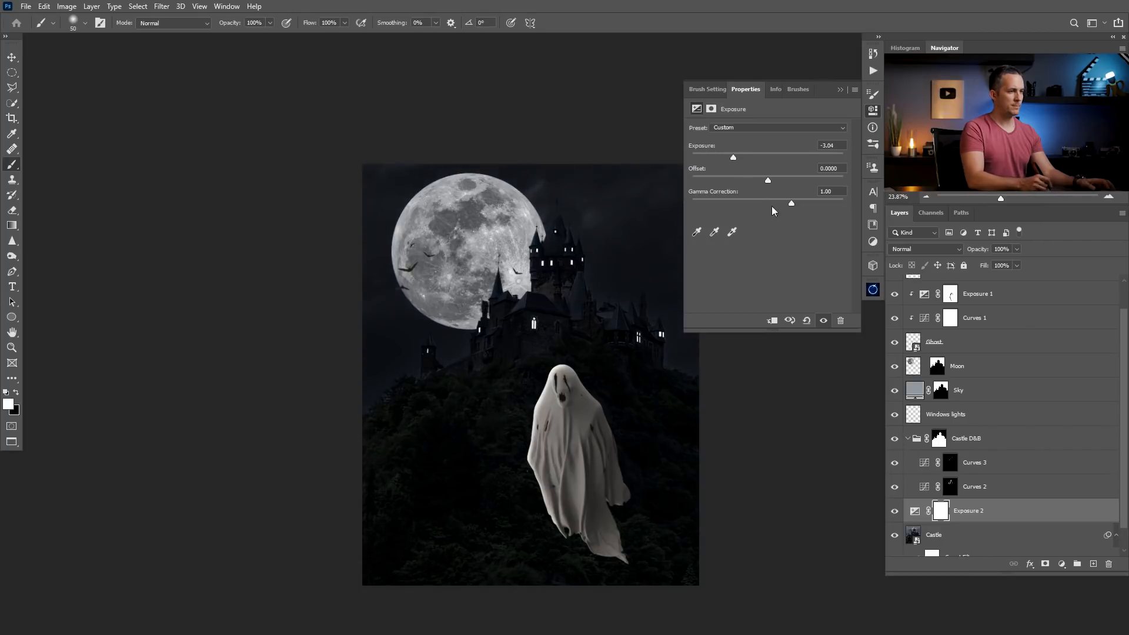
{"action": "left_click", "coordinate": [941, 510]}
{"action": "key", "text": "ctrl+i"}
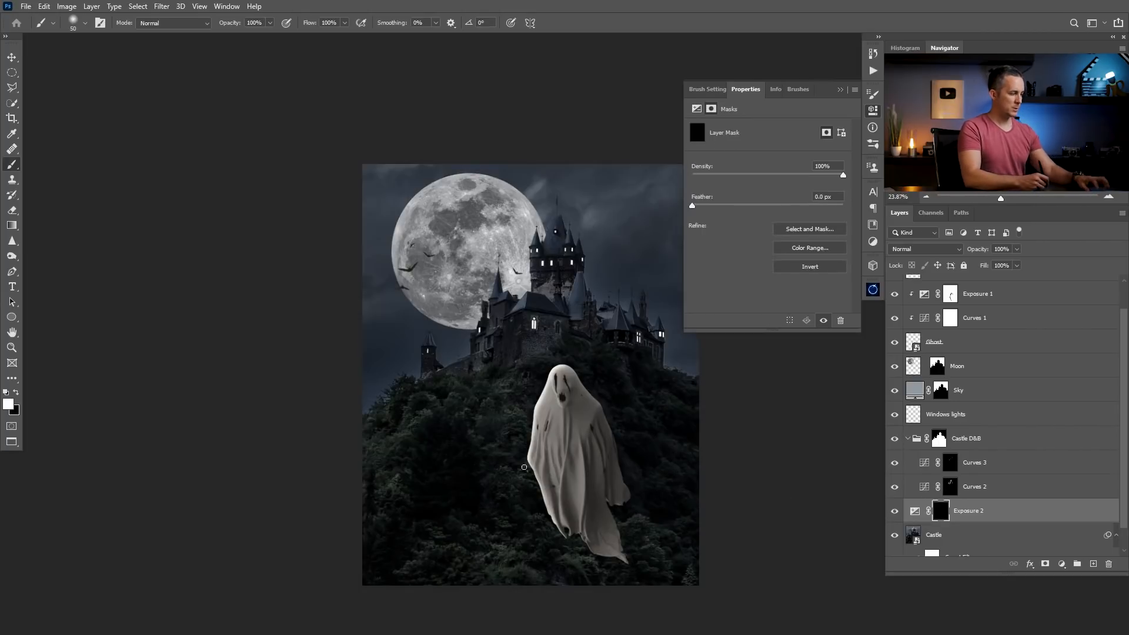
- Darken the lower forested hillside by painting white on the Exposure 2 mask with a soft 1100-size brush at 40% opacity
{"action": "key", "text": "bracketright"}
{"action": "key", "text": "bracketright"}
{"action": "key", "text": "bracketright"}
{"action": "key", "text": "bracketright"}
{"action": "key", "text": "bracketright"}
{"action": "key", "text": "bracketright"}
{"action": "key", "text": "bracketright"}
{"action": "key", "text": "bracketright"}
{"action": "key", "text": "bracketright"}
{"action": "key", "text": "bracketright"}
{"action": "key", "text": "bracketright"}
{"action": "key", "text": "bracketright"}
{"action": "key", "text": "bracketright"}
{"action": "key", "text": "bracketright"}
{"action": "key", "text": "bracketright"}
{"action": "key", "text": "bracketright"}
{"action": "key", "text": "bracketright"}
{"action": "key", "text": "bracketright"}
{"action": "key", "text": "bracketright"}
{"action": "mouse_move", "coordinate": [531, 506]}
{"action": "left_mouse_down"}
{"action": "mouse_move", "coordinate": [552, 542]}
{"action": "mouse_move", "coordinate": [677, 528]}
{"action": "left_mouse_up"}
{"action": "key", "text": "ctrl+z"}
{"action": "key", "text": "3"}
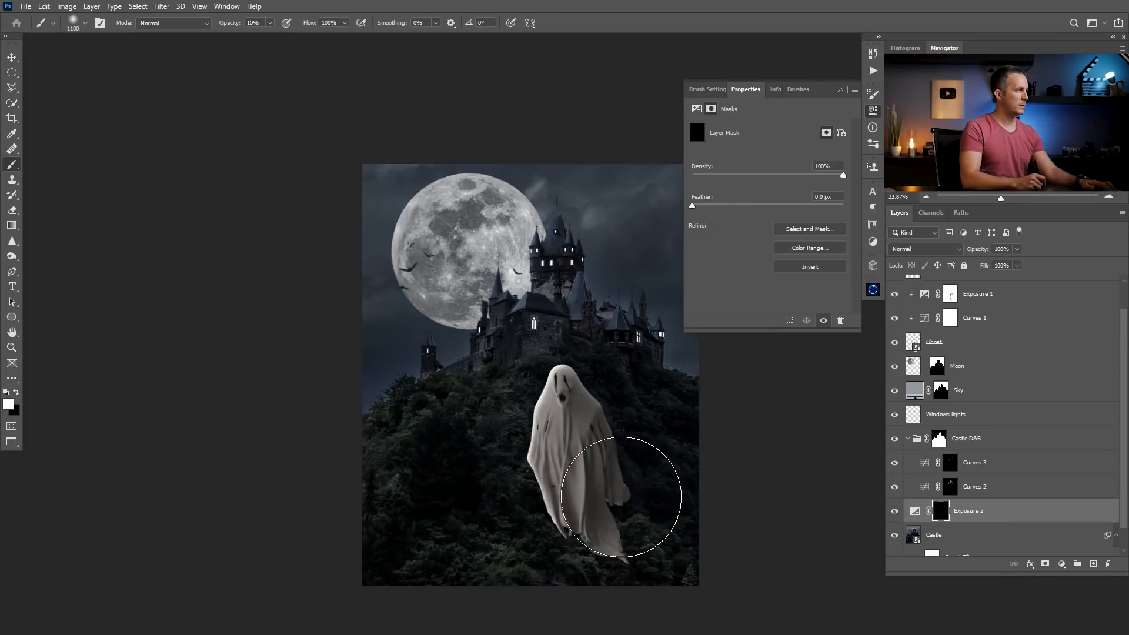
{"action": "key", "text": "4"}
{"action": "mouse_move", "coordinate": [323, 557]}
{"action": "left_mouse_down"}
{"action": "mouse_move", "coordinate": [673, 534]}
{"action": "mouse_move", "coordinate": [650, 447]}
{"action": "mouse_move", "coordinate": [500, 554]}
{"action": "mouse_move", "coordinate": [403, 548]}
{"action": "left_mouse_up"}
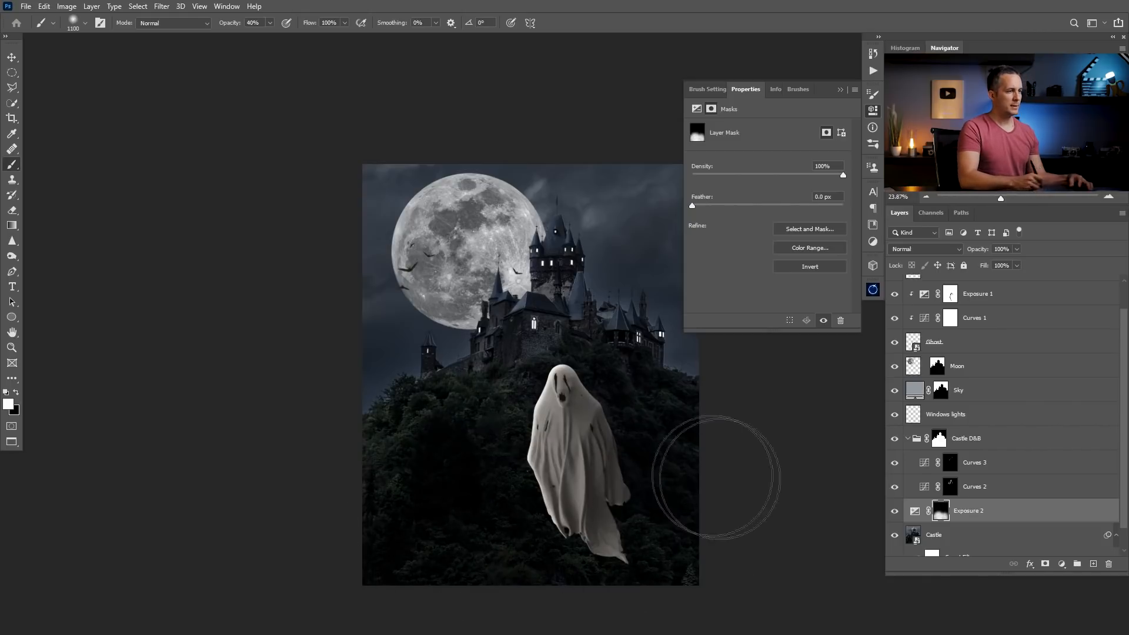
- Reopen the Castle layer's Camera Raw Filter, set Contrast to -15, Blacks to +10 and Shadows to -11, compare with the original, and apply
{"action": "scroll", "coordinate": [945, 500], "scroll_direction": "down", "scroll_amount": 1}
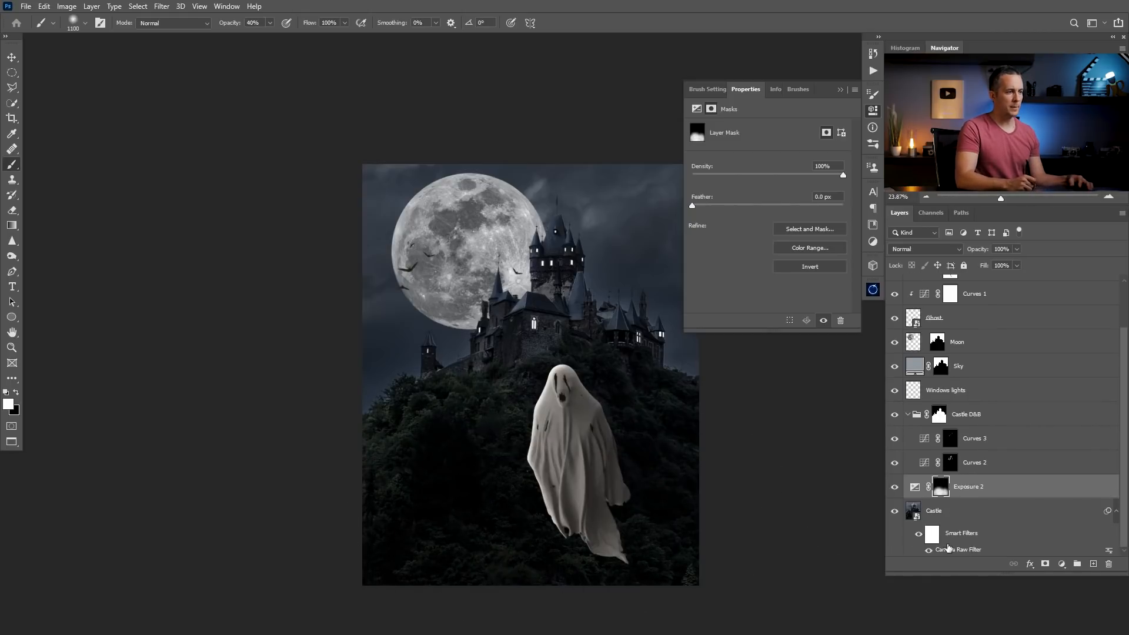
{"action": "left_click", "coordinate": [941, 510]}
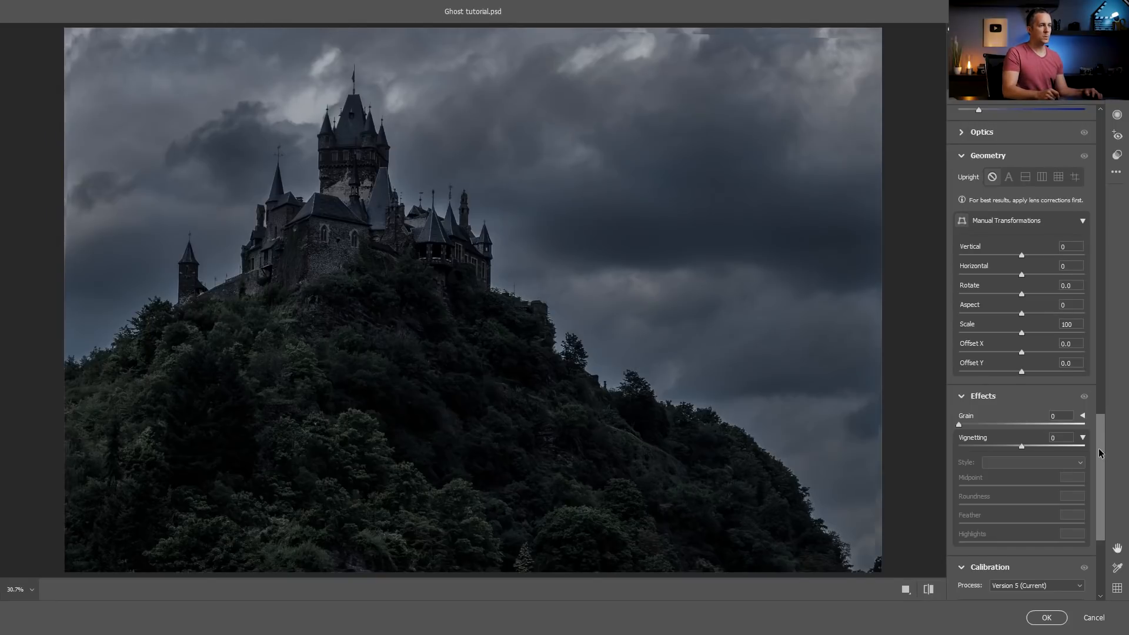
{"action": "scroll", "coordinate": [1085, 238], "scroll_direction": "up", "scroll_amount": 3}
{"action": "scroll", "coordinate": [1085, 230], "scroll_direction": "up", "scroll_amount": 10}
{"action": "left_click", "coordinate": [1022, 175]}
{"action": "left_click_drag", "start_coordinate": [1022, 176], "coordinate": [1012, 178]}
{"action": "left_click_drag", "start_coordinate": [1021, 246], "coordinate": [1017, 211]}
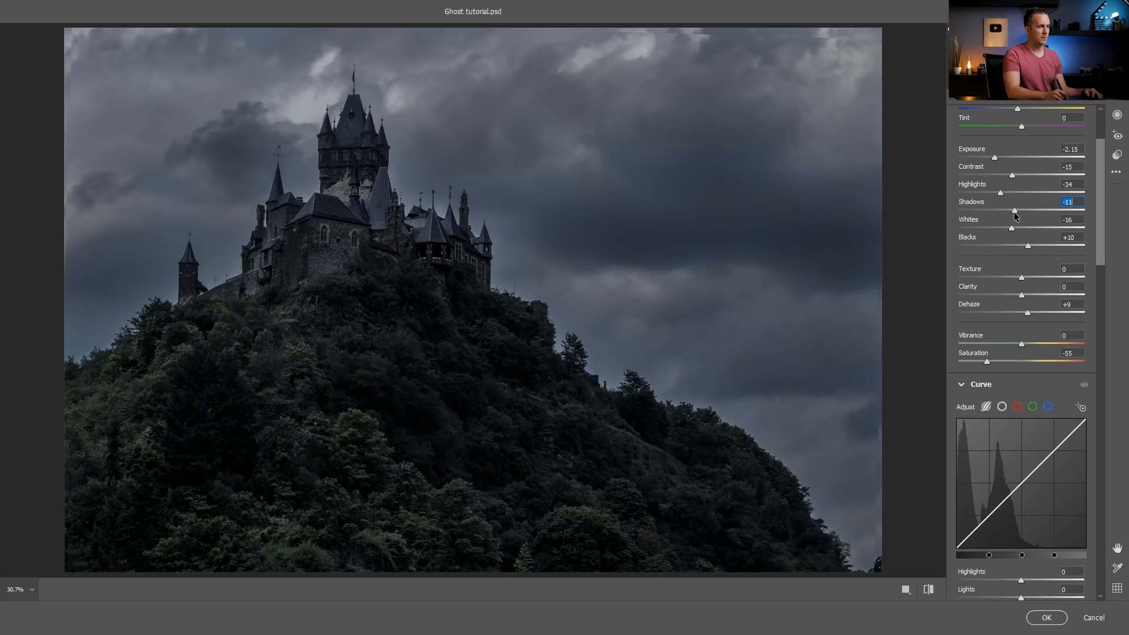
{"action": "key", "text": "backslash"}
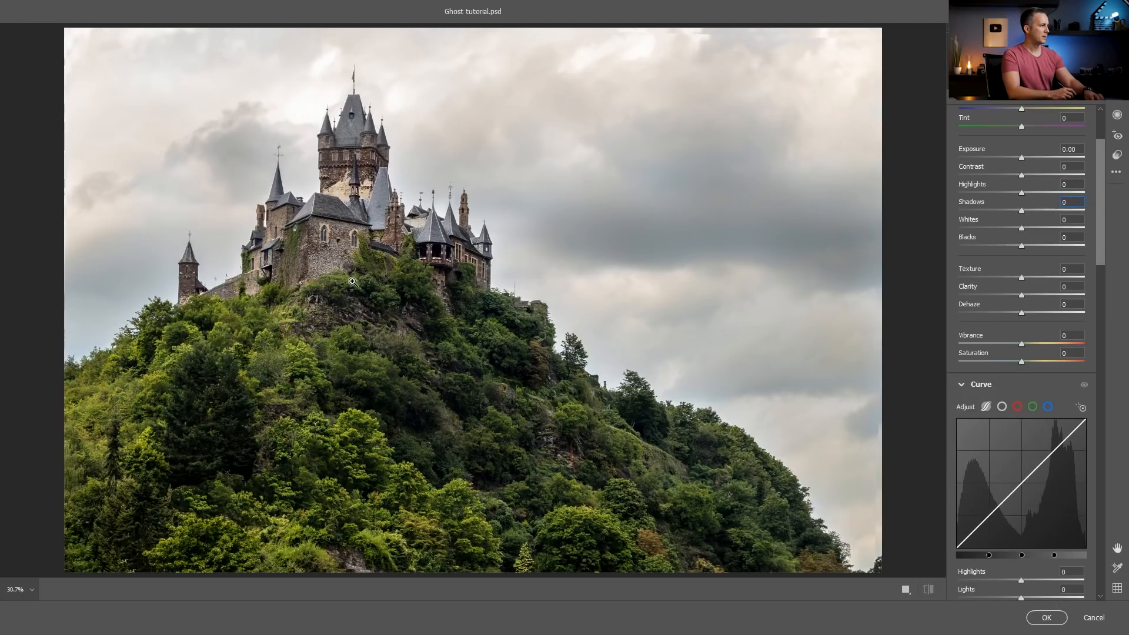
{"action": "key", "text": "backslash"}
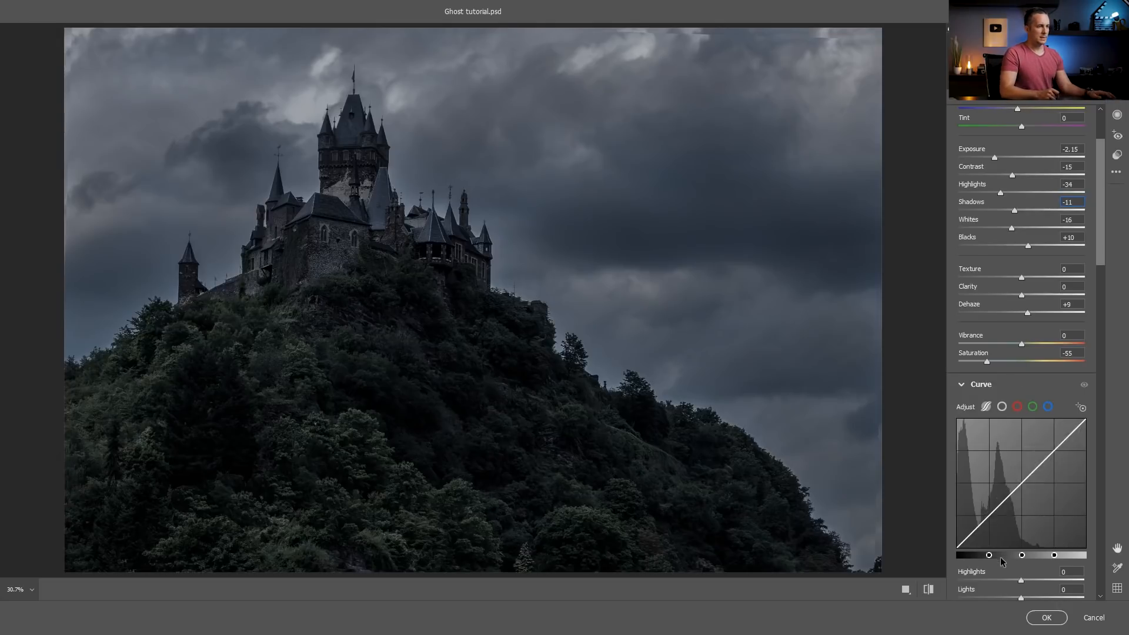
{"action": "left_click", "coordinate": [1052, 615]}
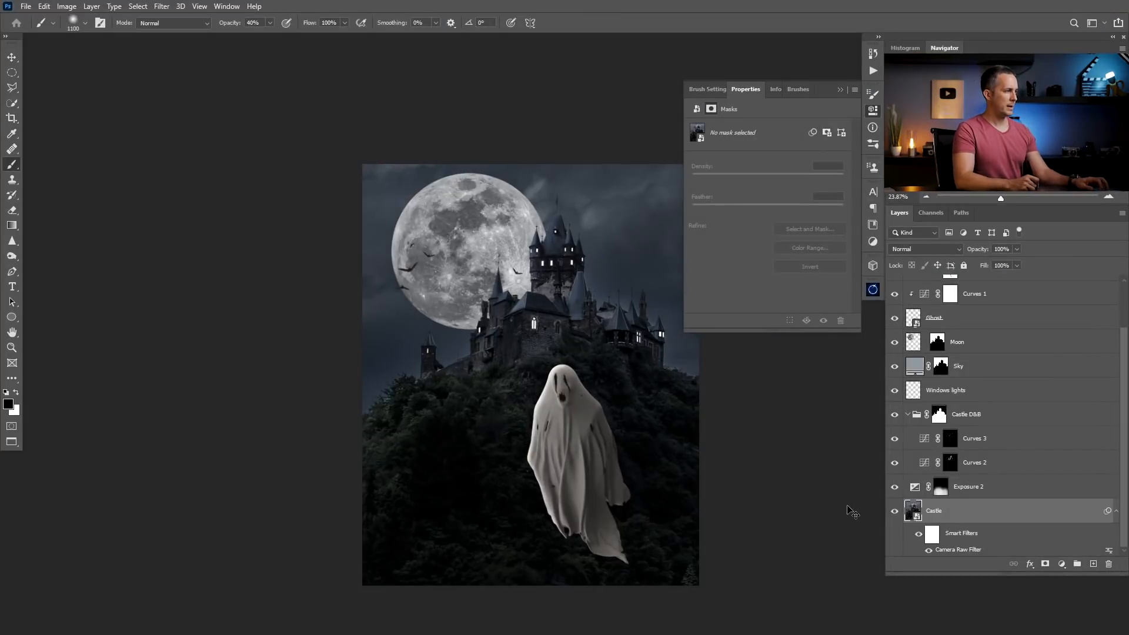
- Group the Ghost layer with its Curves 1 and Exposure 1 adjustments and name the group "Ghost"
{"action": "left_click", "coordinate": [840, 90]}
{"action": "left_click_drag", "start_coordinate": [605, 352], "coordinate": [572, 288]}
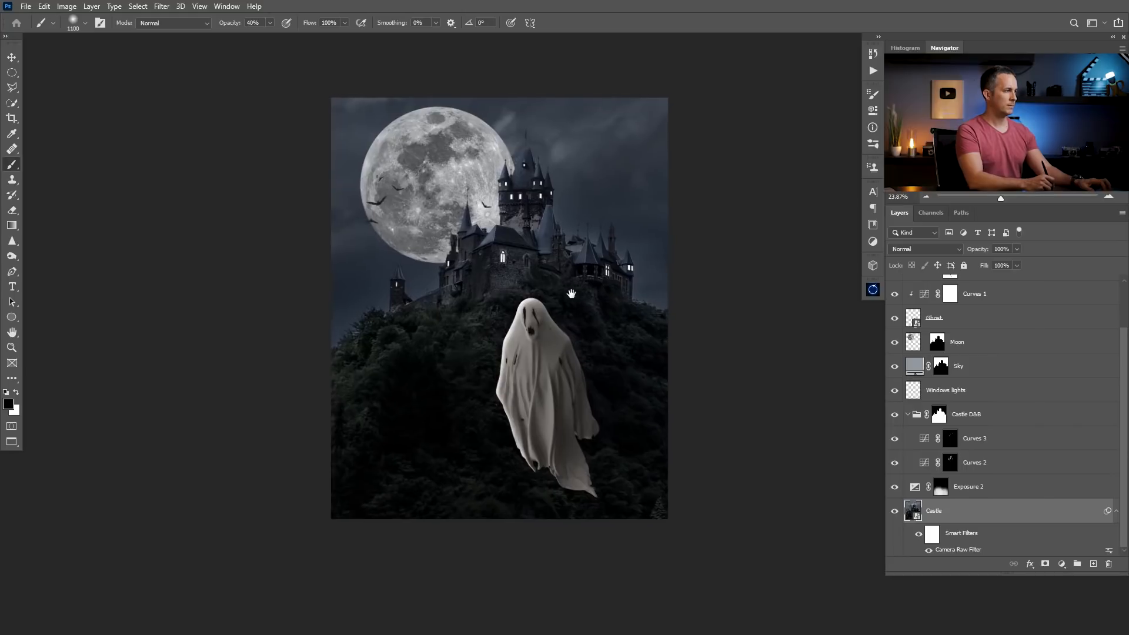
{"action": "scroll", "coordinate": [565, 346], "scroll_direction": "up", "scroll_amount": 2}
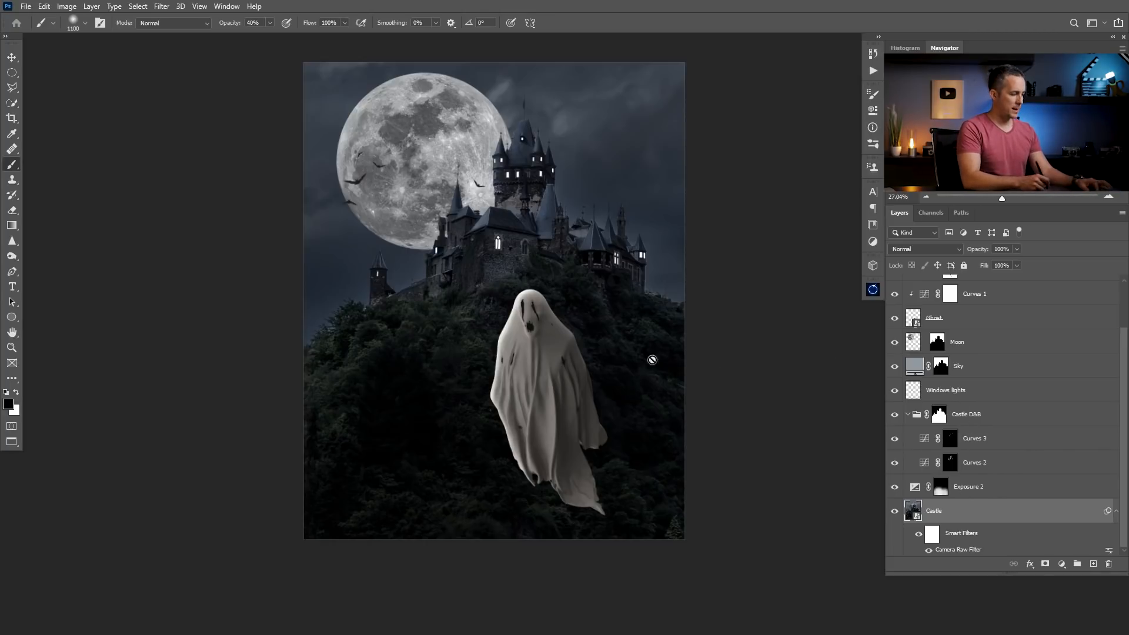
{"action": "key", "text": "v"}
{"action": "key", "text": "ctrl"}
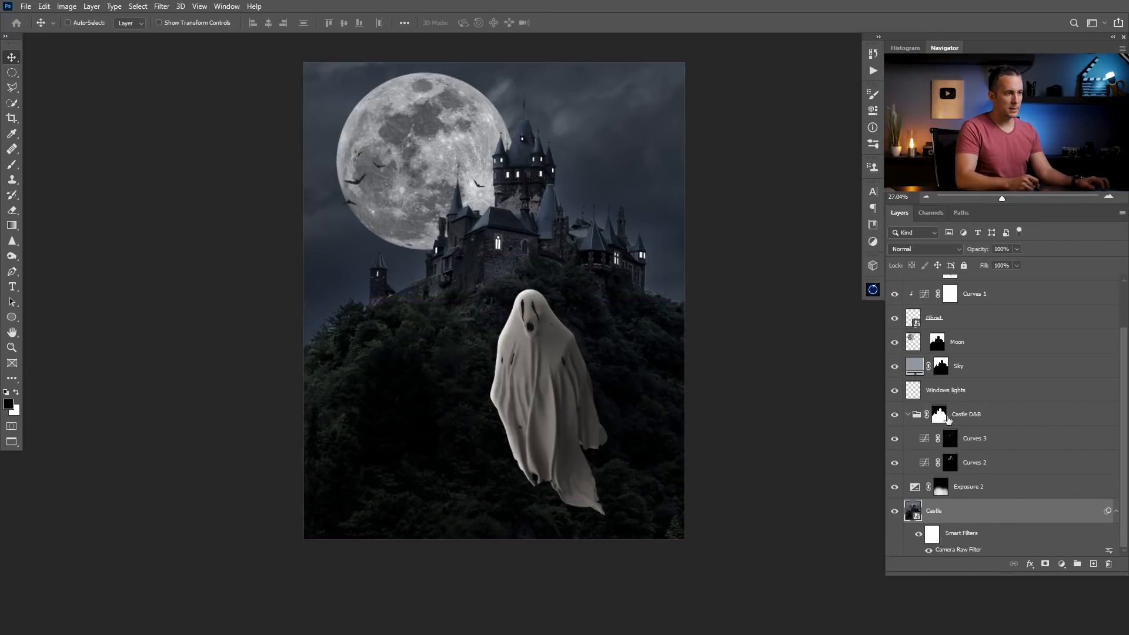
{"action": "left_click", "coordinate": [920, 321]}
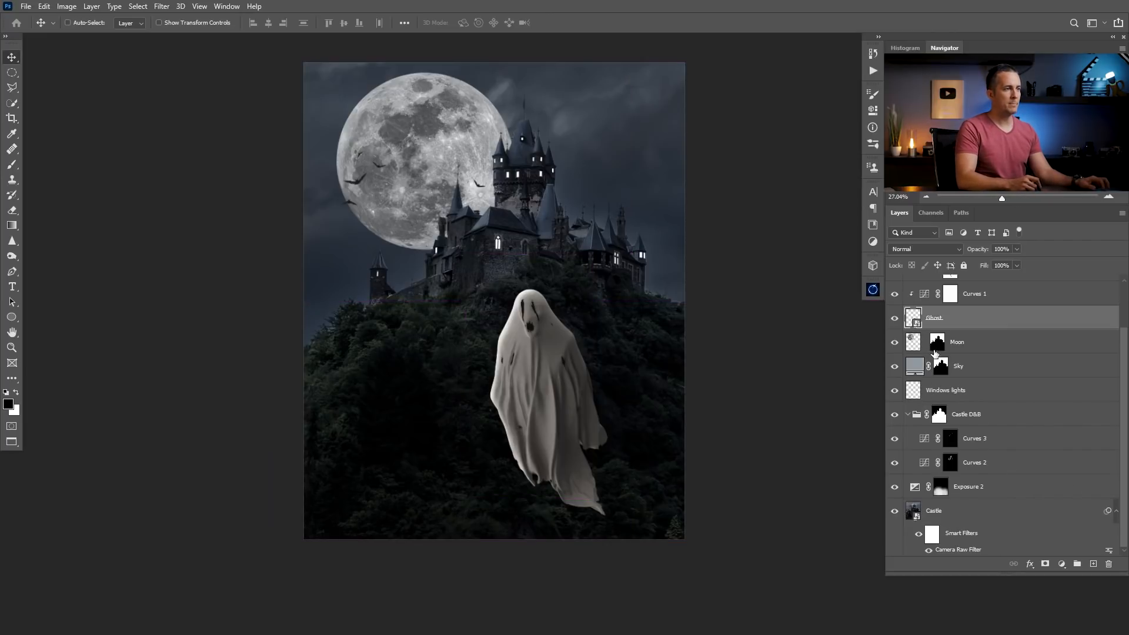
{"action": "scroll", "coordinate": [1112, 364], "scroll_direction": "up", "scroll_amount": 2}
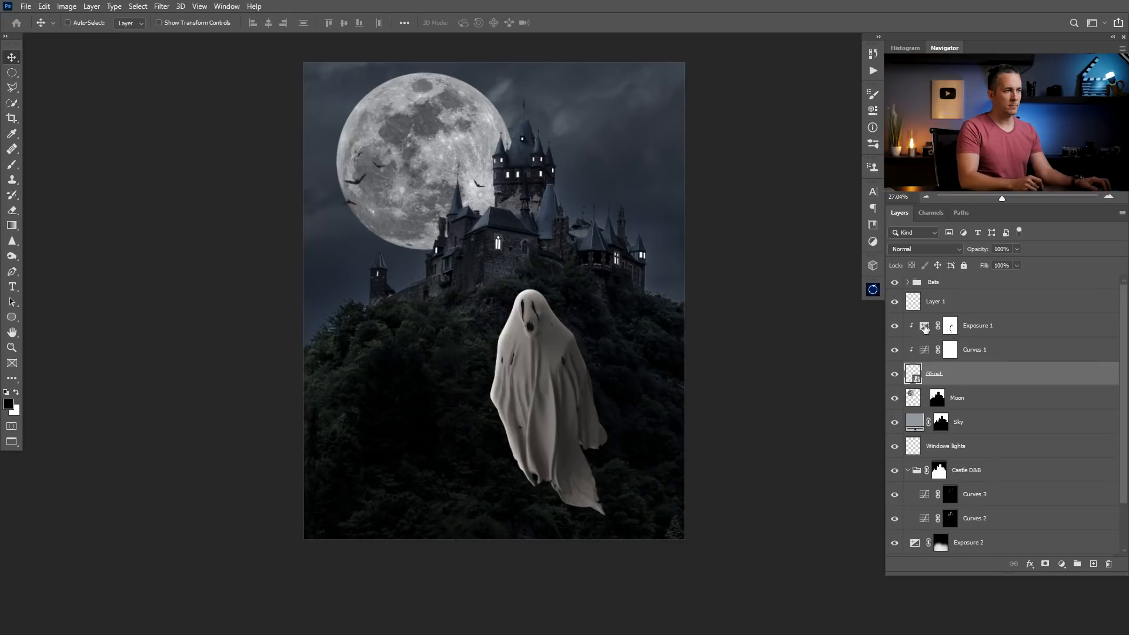
{"action": "left_click", "coordinate": [925, 327], "text": "shift"}
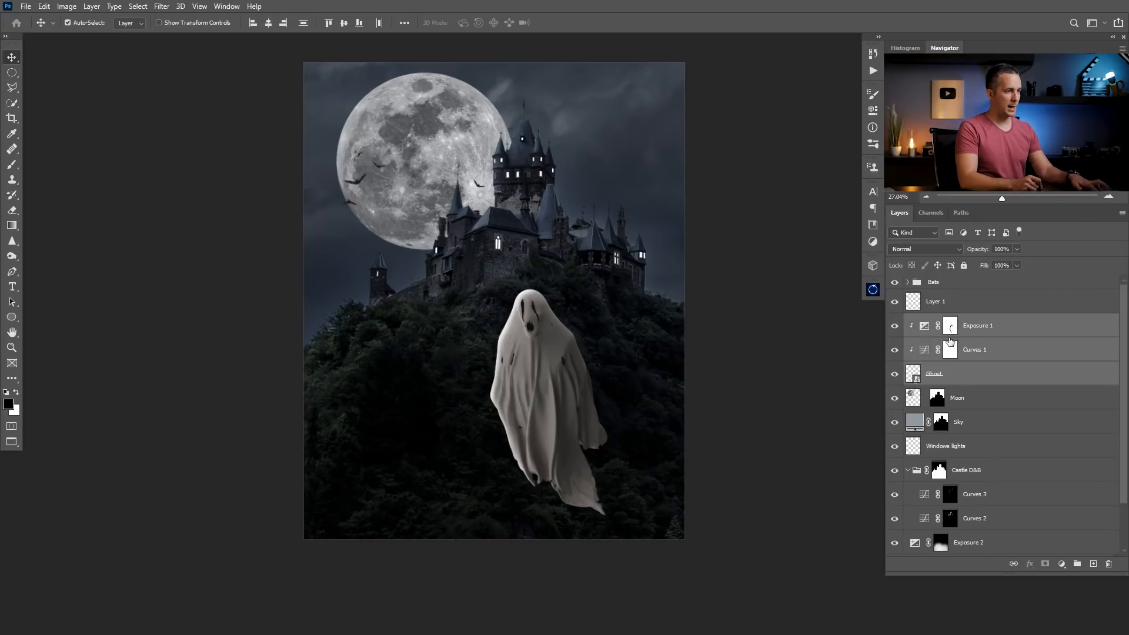
{"action": "key", "text": "ctrl+g"}
{"action": "double_click", "coordinate": [940, 321]}
{"action": "type", "text": "Ghost"}
{"action": "key", "text": "Return"}
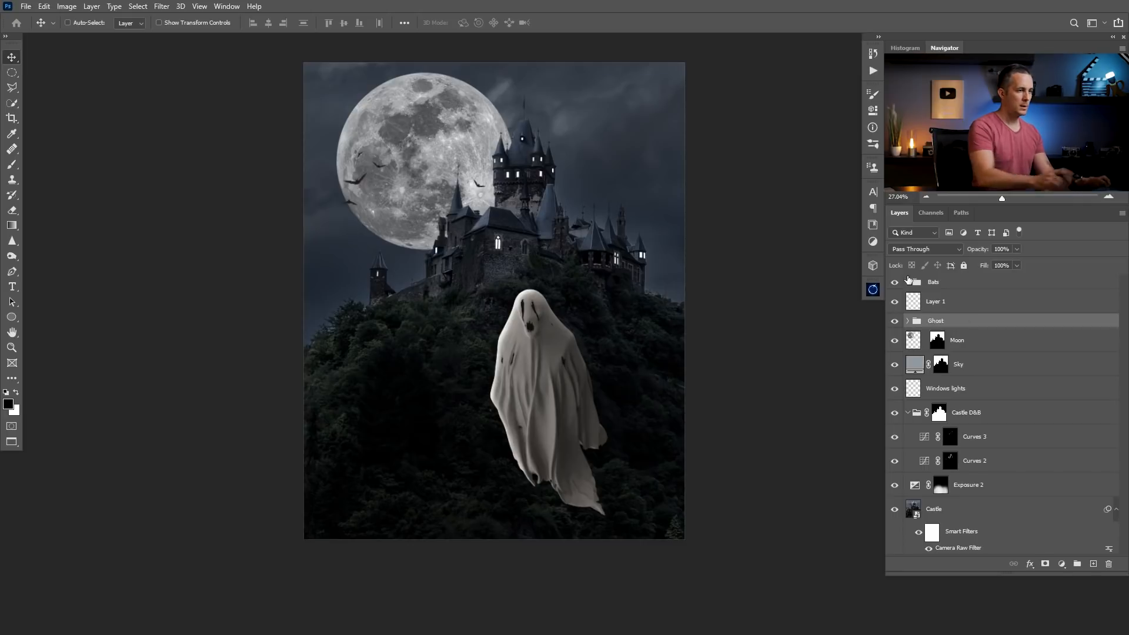
- Group the Windows lights, Castle D&B, Exposure 2 and Castle layers and name the group "Castle"
{"action": "left_click", "coordinate": [909, 412]}
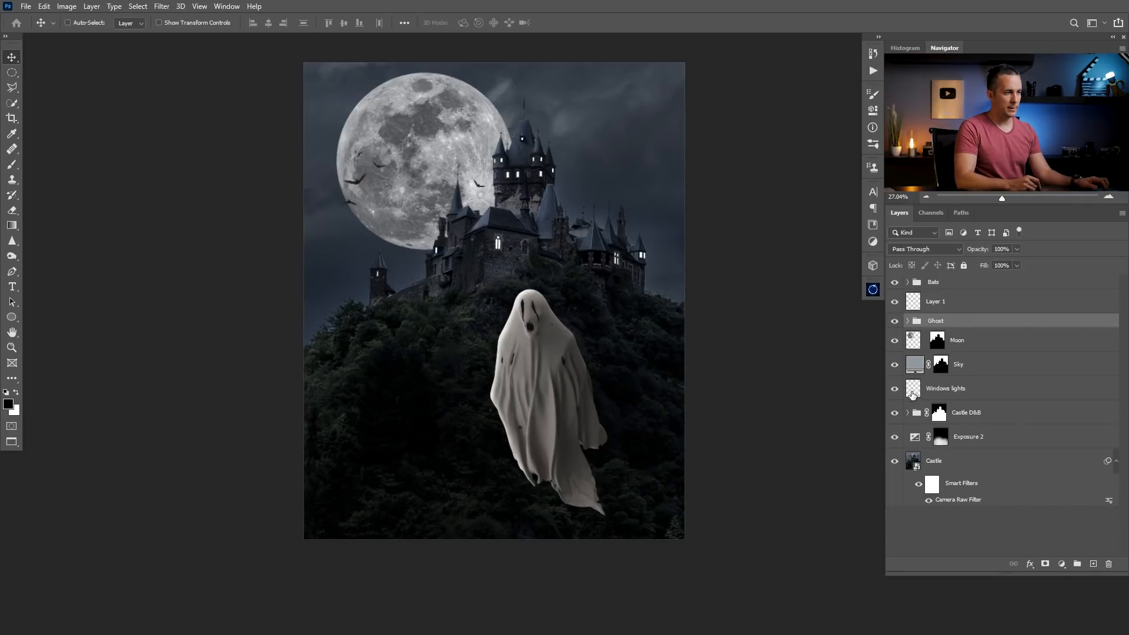
{"action": "left_click", "coordinate": [913, 388]}
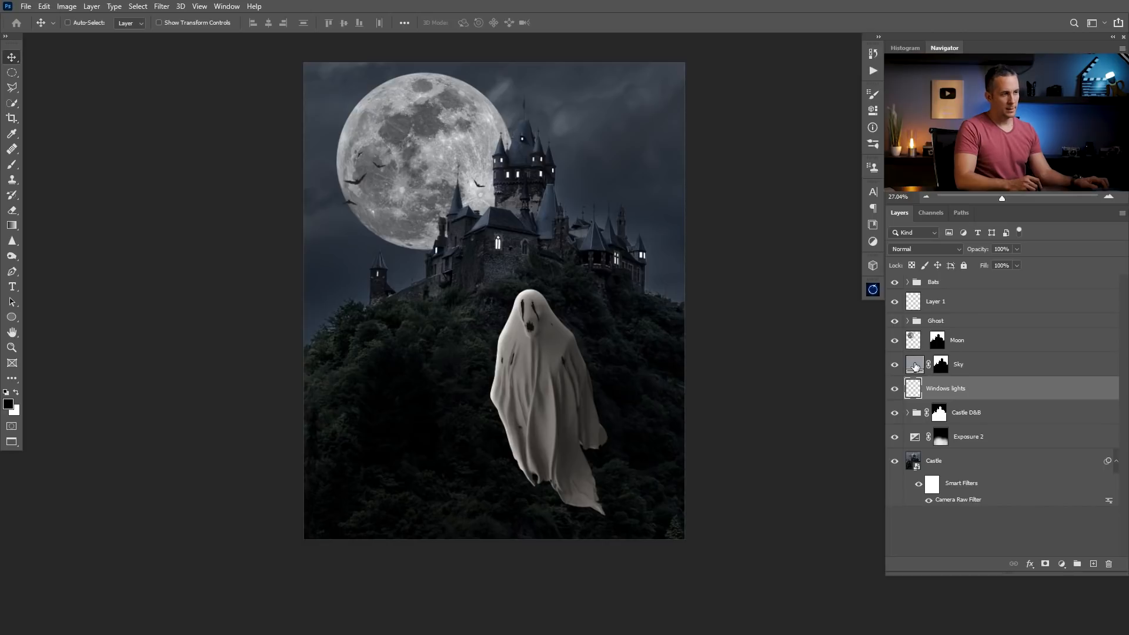
{"action": "left_click", "coordinate": [915, 366]}
{"action": "left_click", "coordinate": [916, 393]}
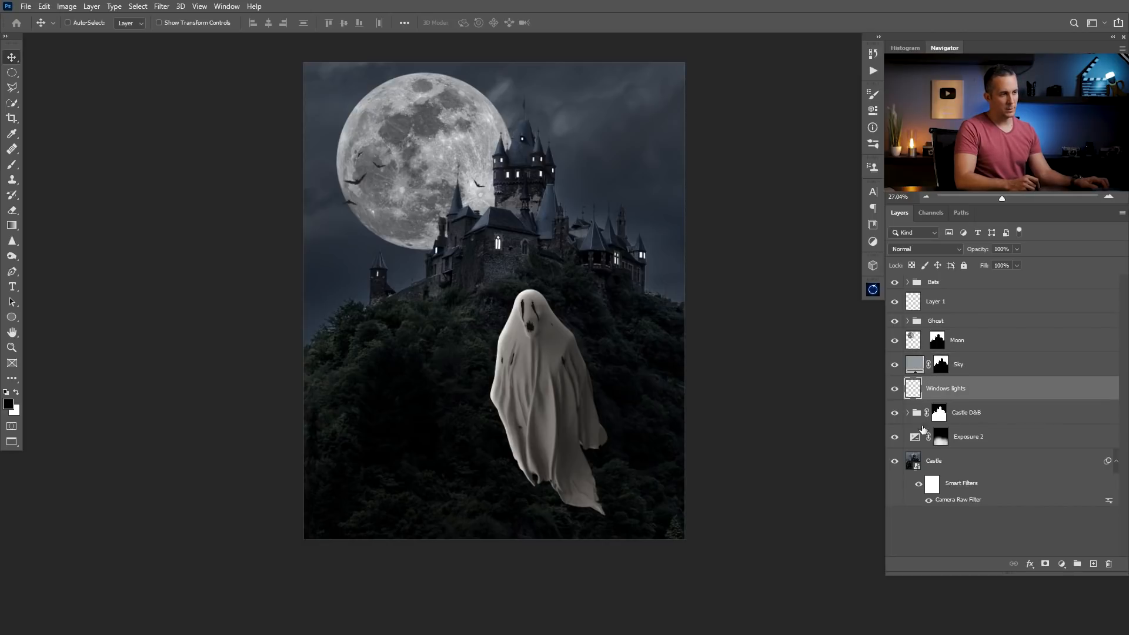
{"action": "left_click", "coordinate": [917, 466], "text": "shift"}
{"action": "key", "text": "ctrl+g"}
{"action": "double_click", "coordinate": [938, 384]}
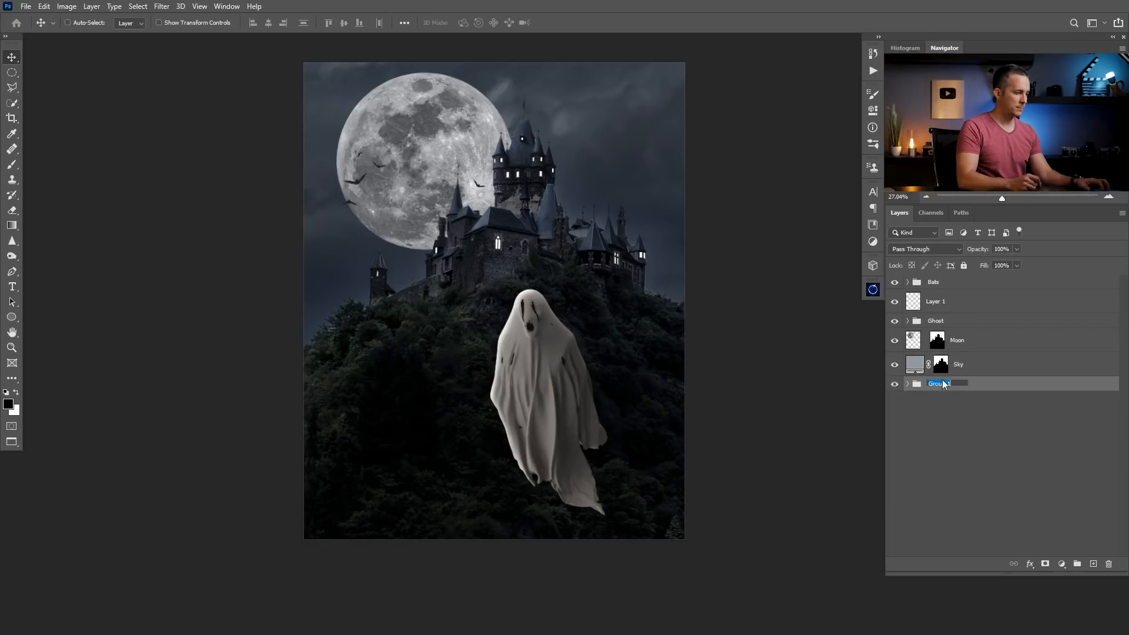
{"action": "type", "text": "Castle"}
{"action": "key", "text": "Return"}
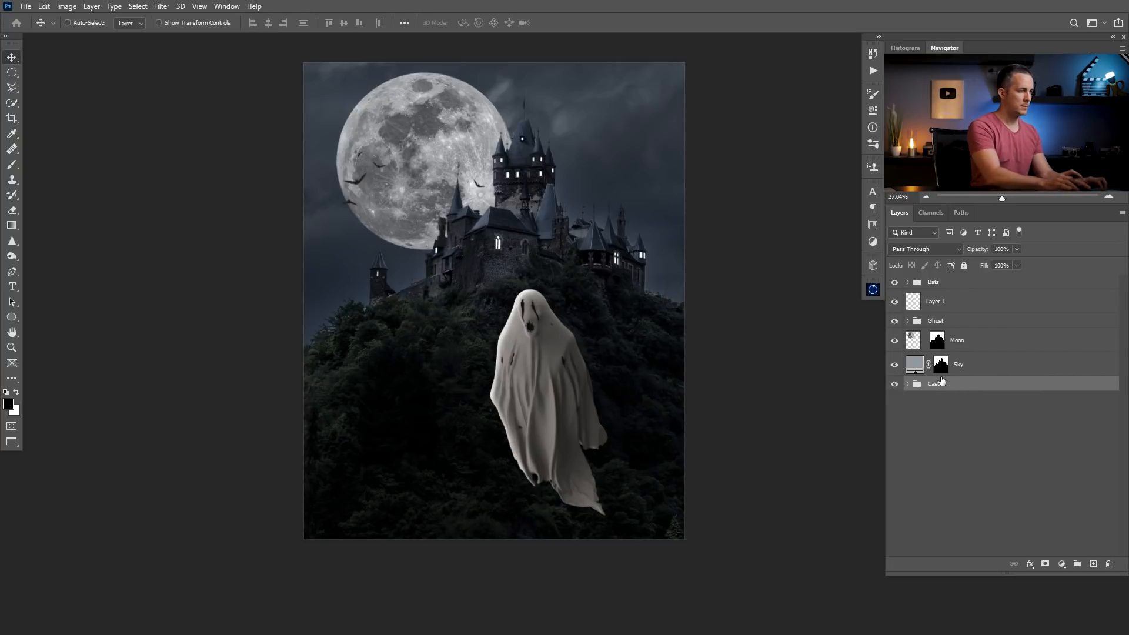
- Move Layer 1 into the Bats group
{"action": "left_click", "coordinate": [914, 341]}
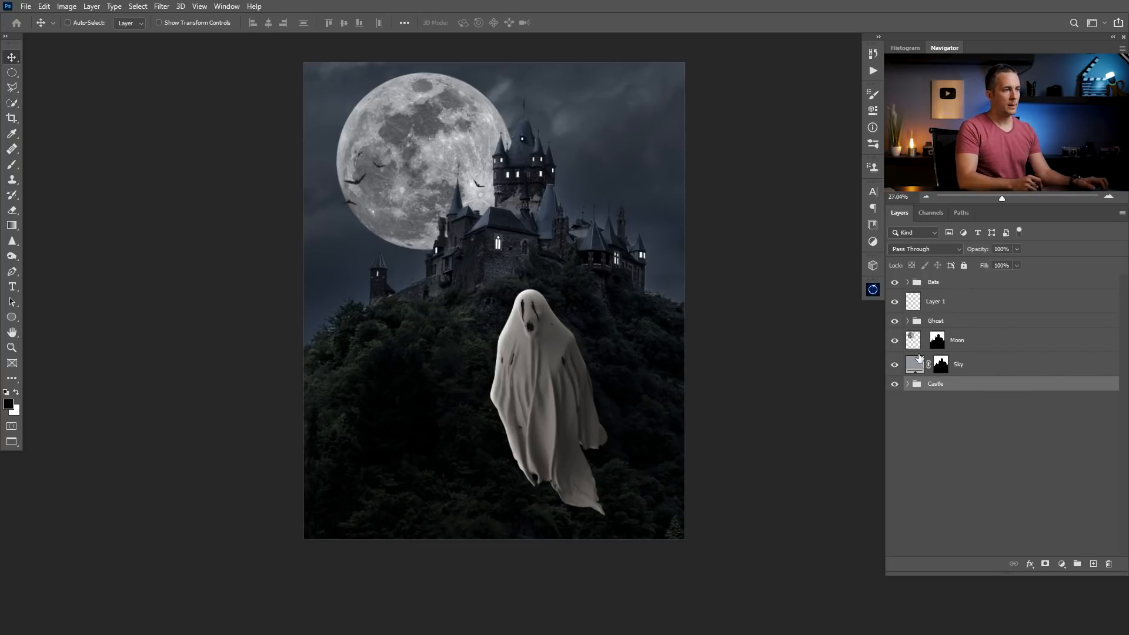
{"action": "left_click", "coordinate": [912, 303]}
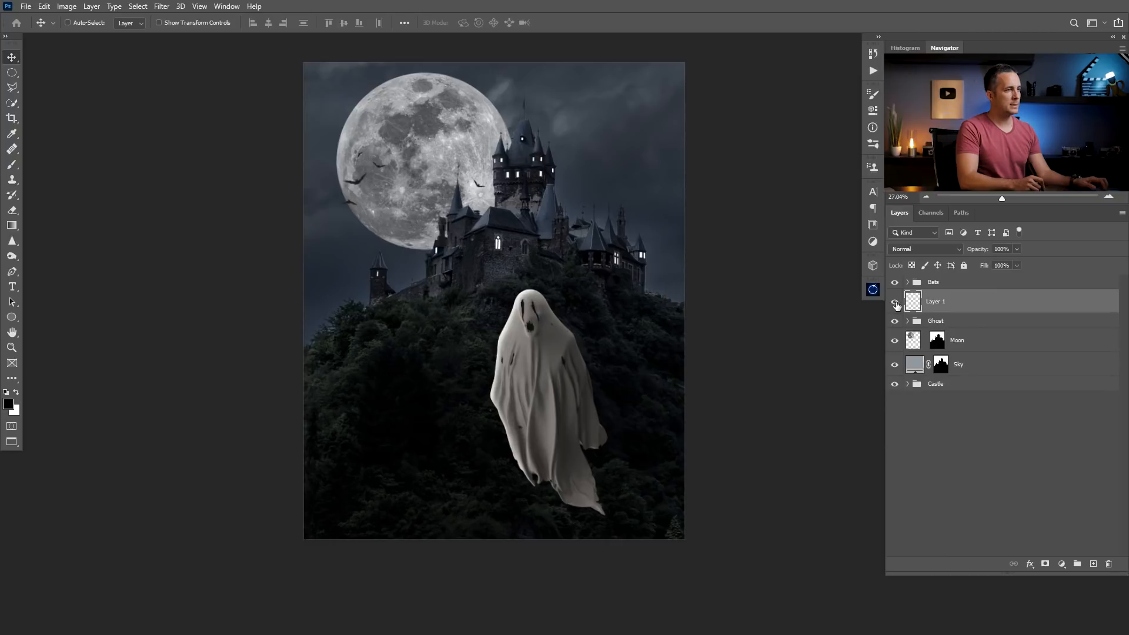
{"action": "left_click_drag", "start_coordinate": [916, 302], "coordinate": [919, 285]}
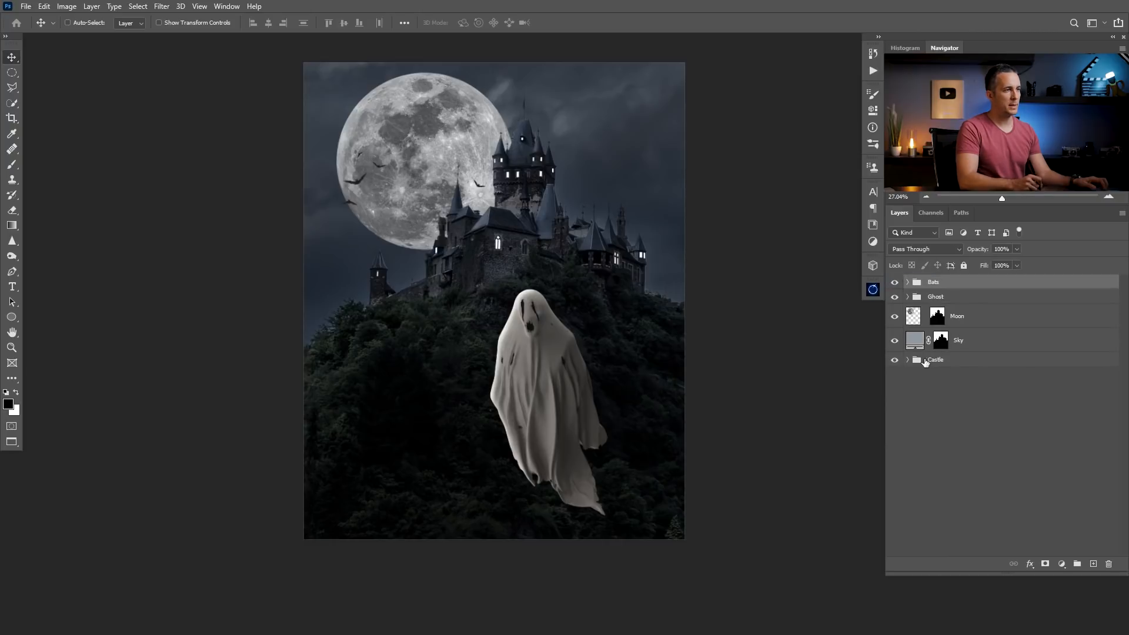
- Add a Color Balance adjustment above Exposure 1 inside the Ghost group and clip it to the ghost
{"action": "left_click", "coordinate": [907, 297]}
{"action": "left_click", "coordinate": [933, 321]}
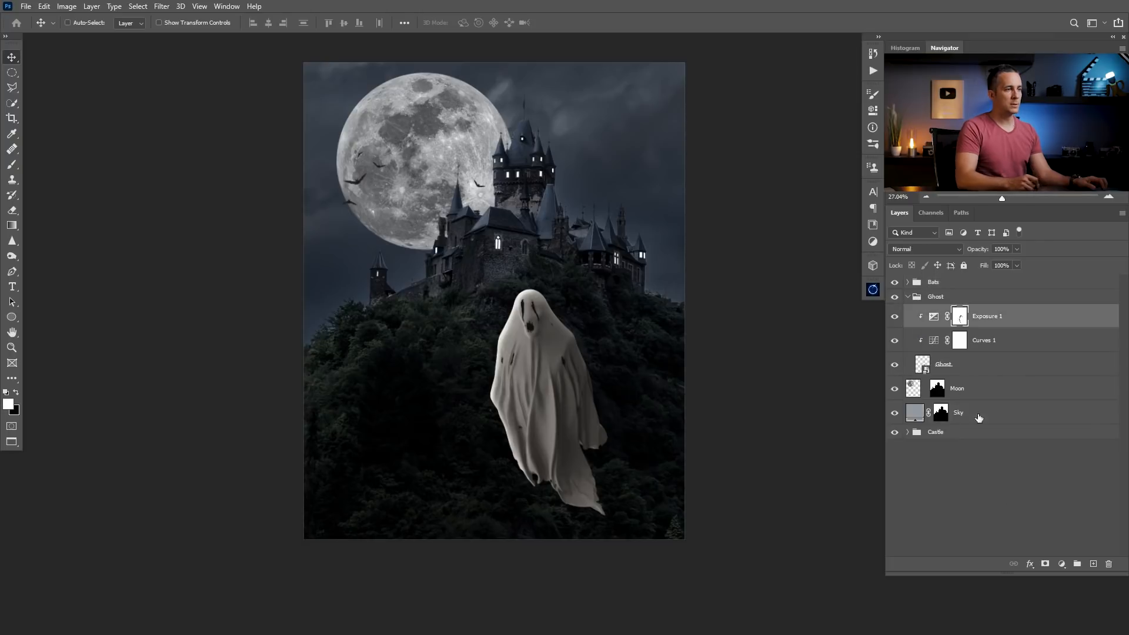
{"action": "left_click", "coordinate": [1061, 565]}
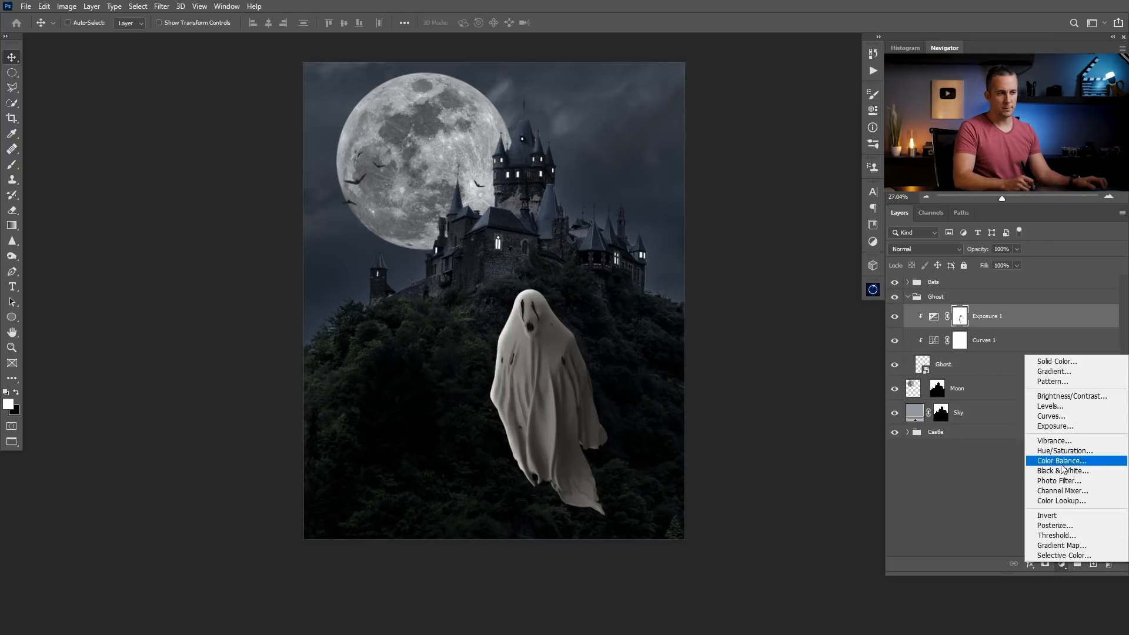
{"action": "left_click", "coordinate": [1061, 461]}
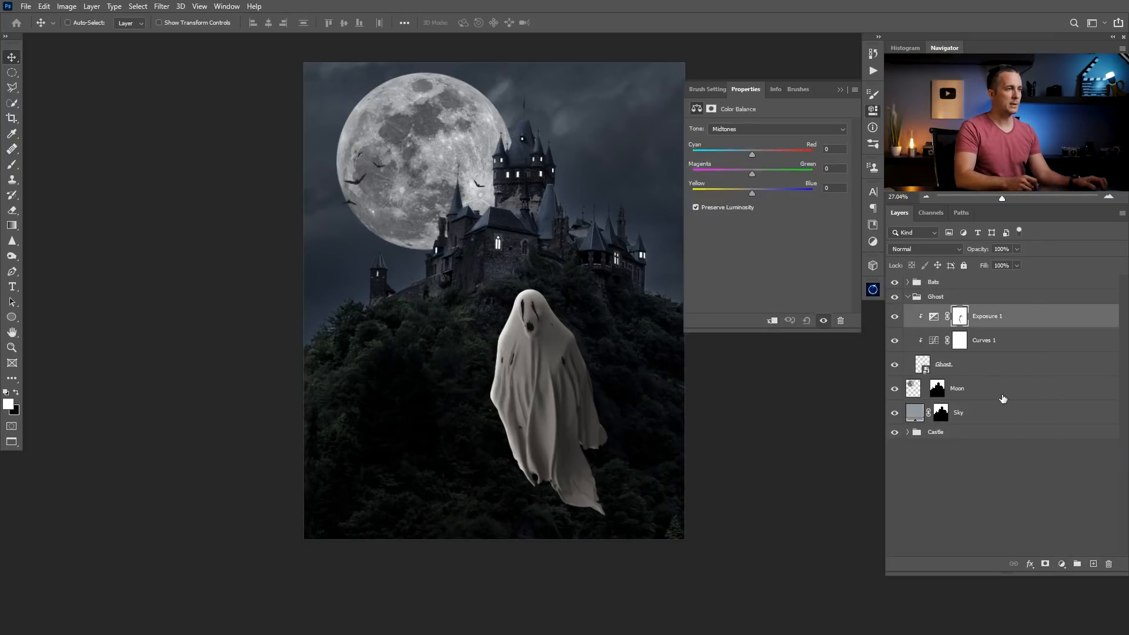
{"action": "left_click", "coordinate": [772, 321]}
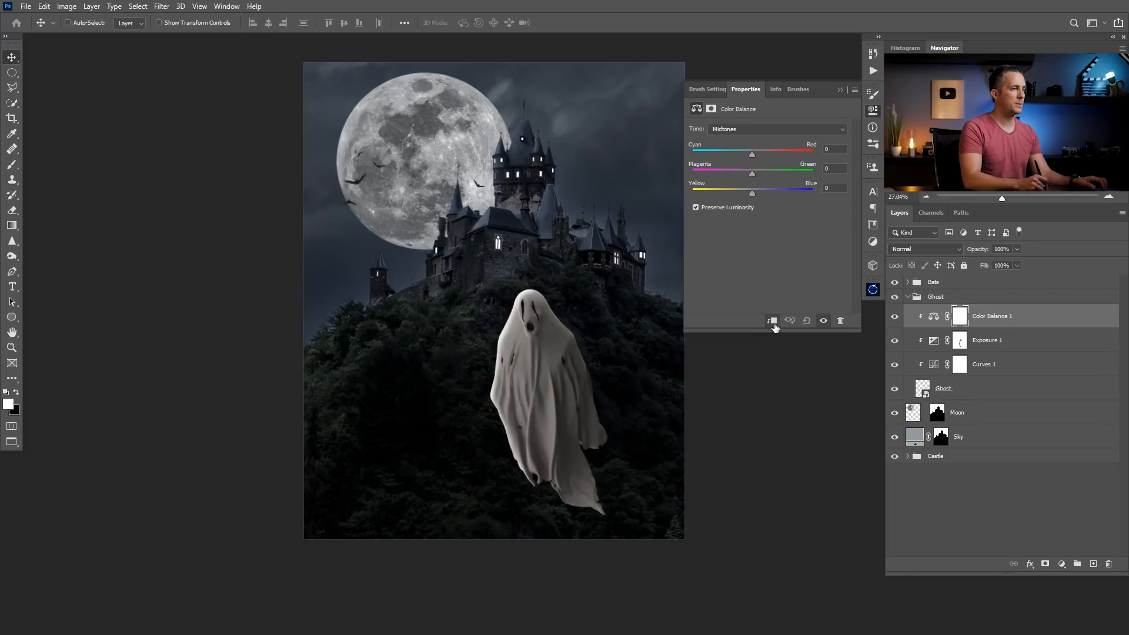
- Cool the ghost's highlights in the Color Balance with Cyan-Red at -22 and Yellow-Blue at +21
{"action": "left_click", "coordinate": [735, 129]}
{"action": "left_click", "coordinate": [757, 154]}
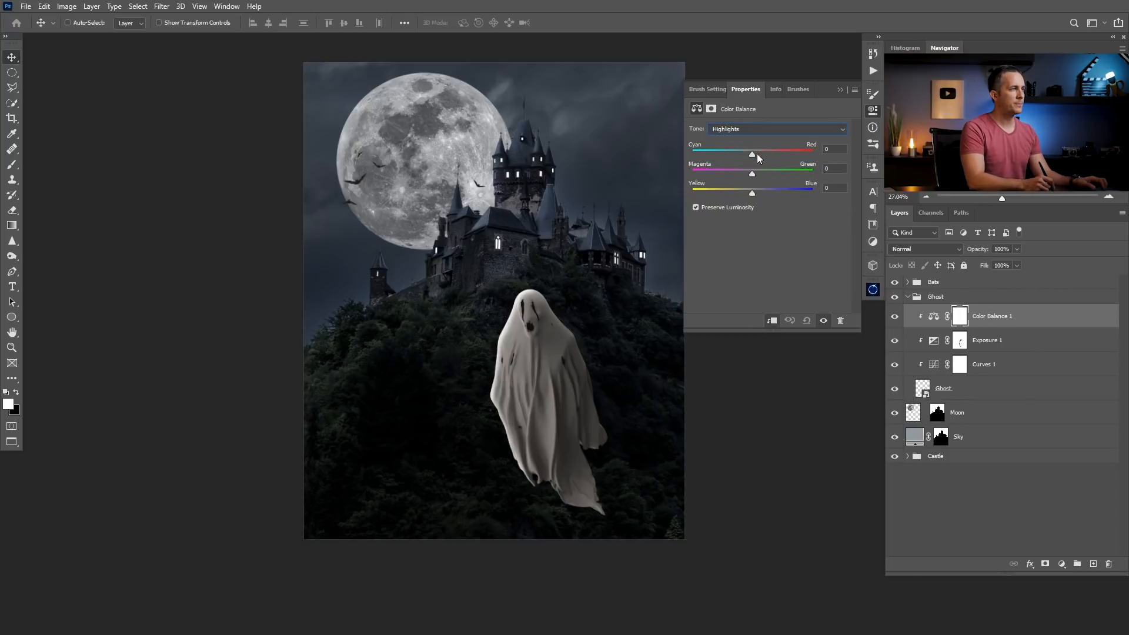
{"action": "left_click_drag", "start_coordinate": [746, 153], "coordinate": [745, 153]}
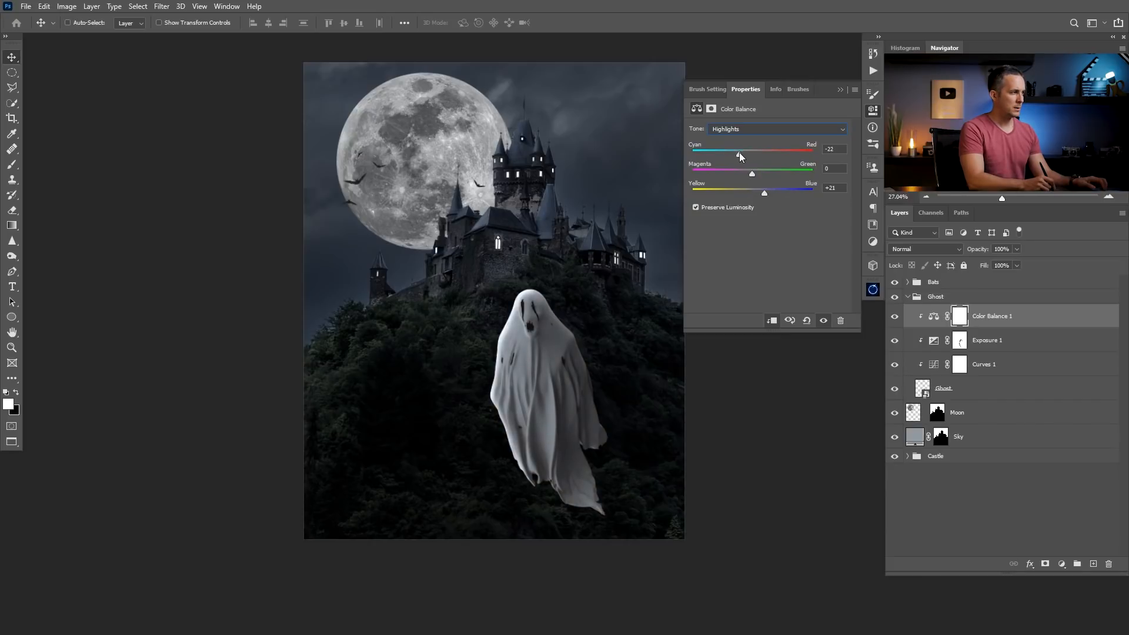
- Set the Color Balance midtones to Cyan-Red -4 and Yellow-Blue +1, and compare the ghost with and without the adjustment
{"action": "left_click", "coordinate": [753, 129]}
{"action": "left_click", "coordinate": [753, 146]}
{"action": "left_click_drag", "start_coordinate": [754, 191], "coordinate": [761, 193]}
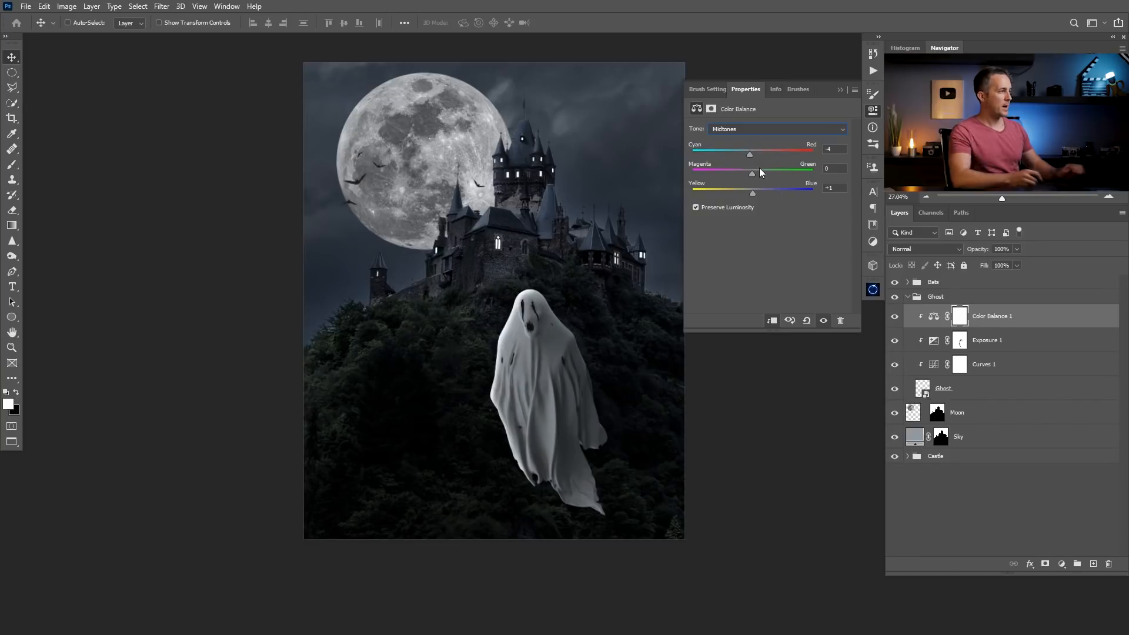
{"action": "left_click", "coordinate": [840, 90]}
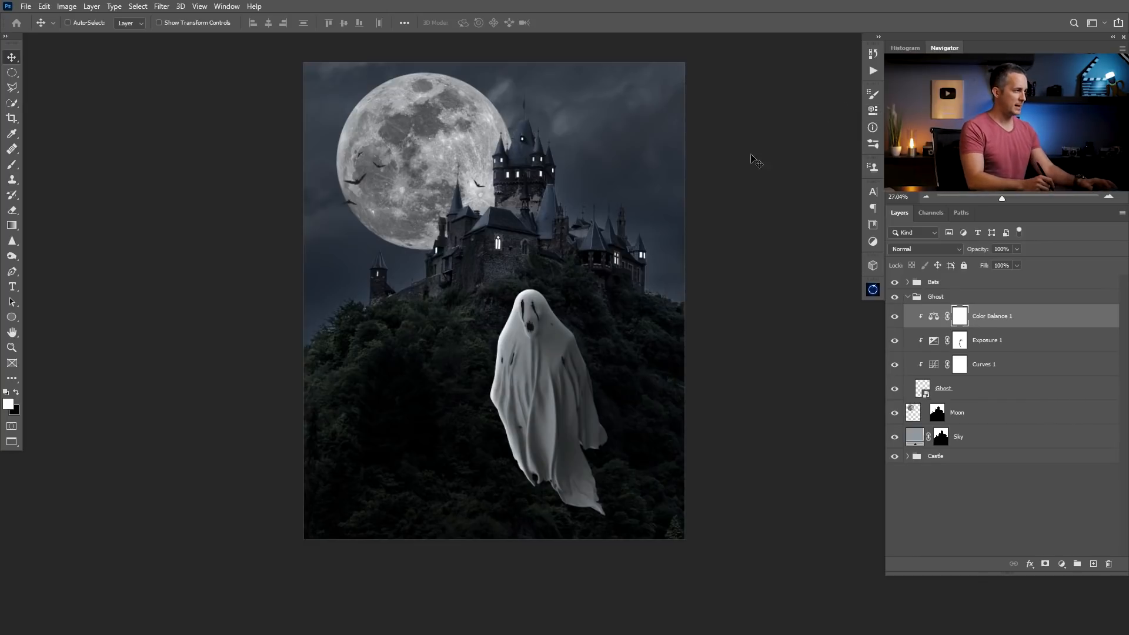
{"action": "left_click", "coordinate": [894, 317]}
{"action": "left_click", "coordinate": [895, 318]}
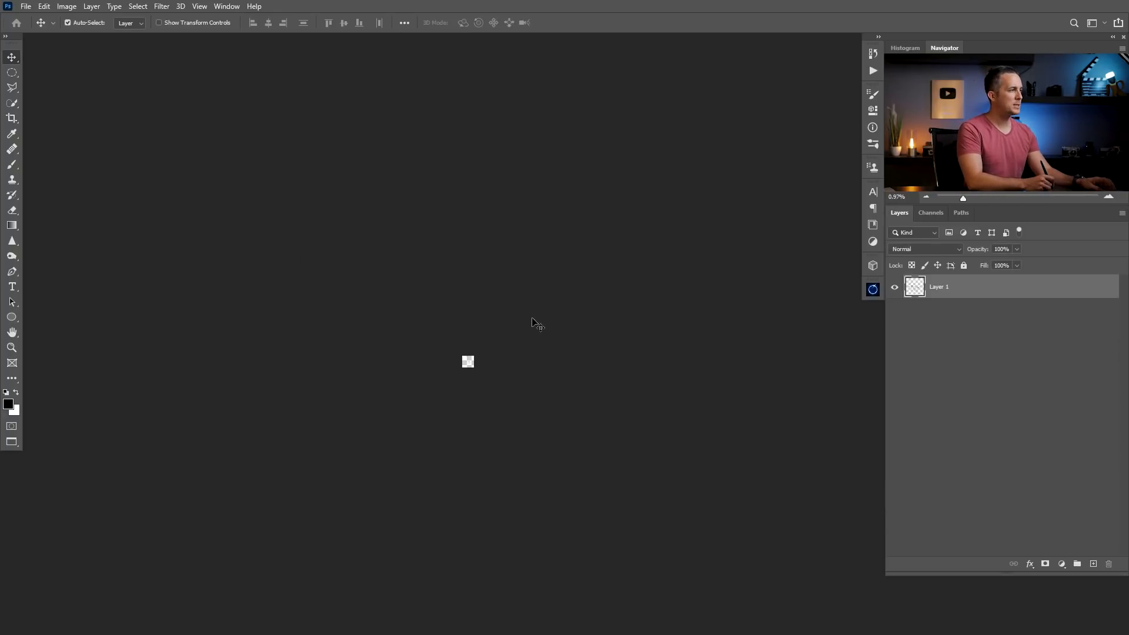
- Bring the cut-out round glasses into the composite above Color Balance 1 and convert their layer to a smart object
{"action": "left_click_drag", "start_coordinate": [464, 360], "coordinate": [565, 388]}
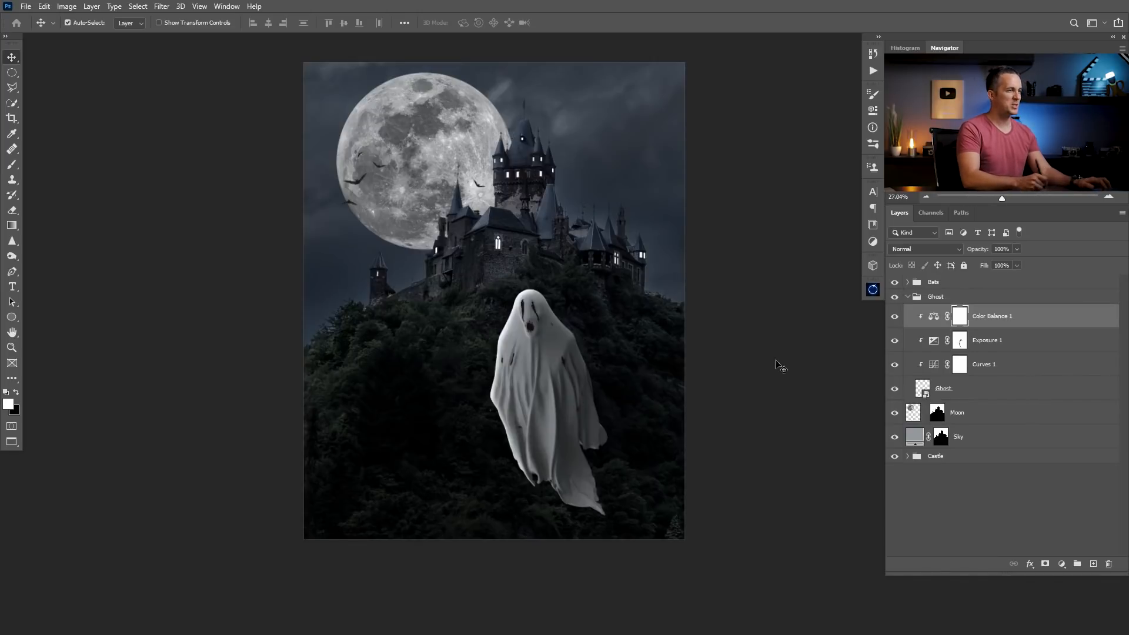
{"action": "key", "text": "ctrl+v"}
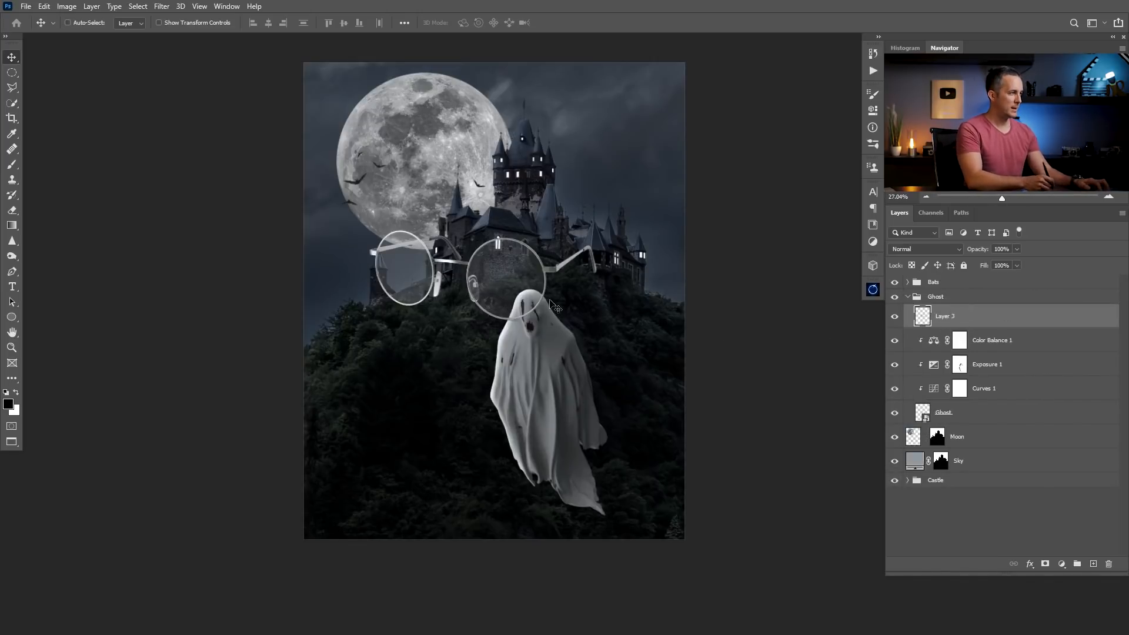
{"action": "key", "text": "ctrl+t"}
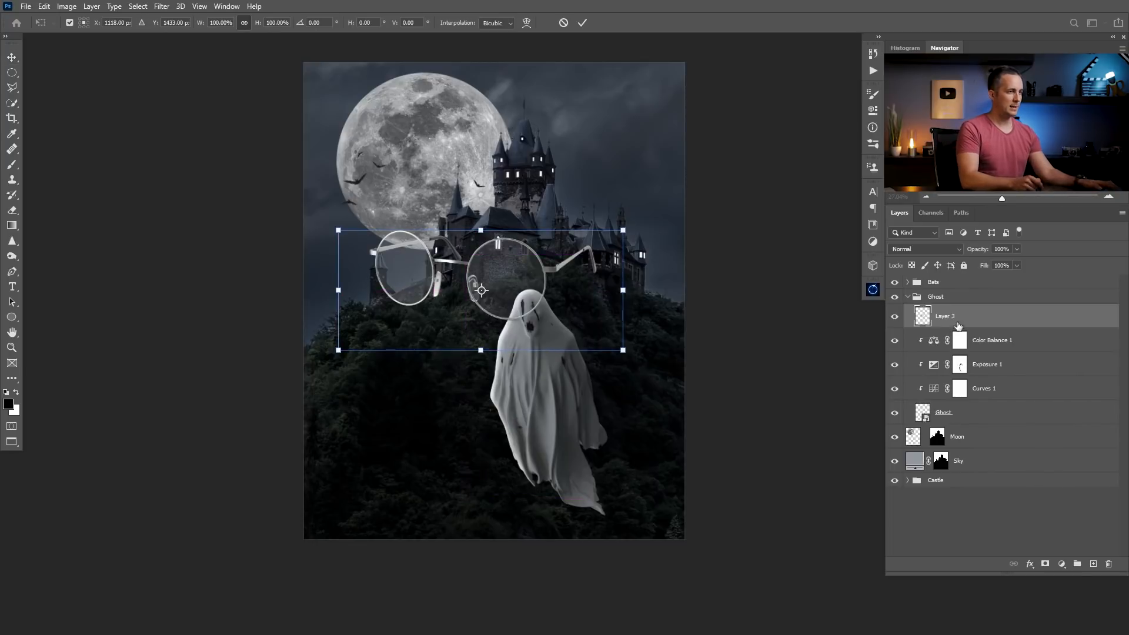
{"action": "key", "text": "Return"}
{"action": "right_click", "coordinate": [979, 316]}
{"action": "left_click", "coordinate": [824, 292]}
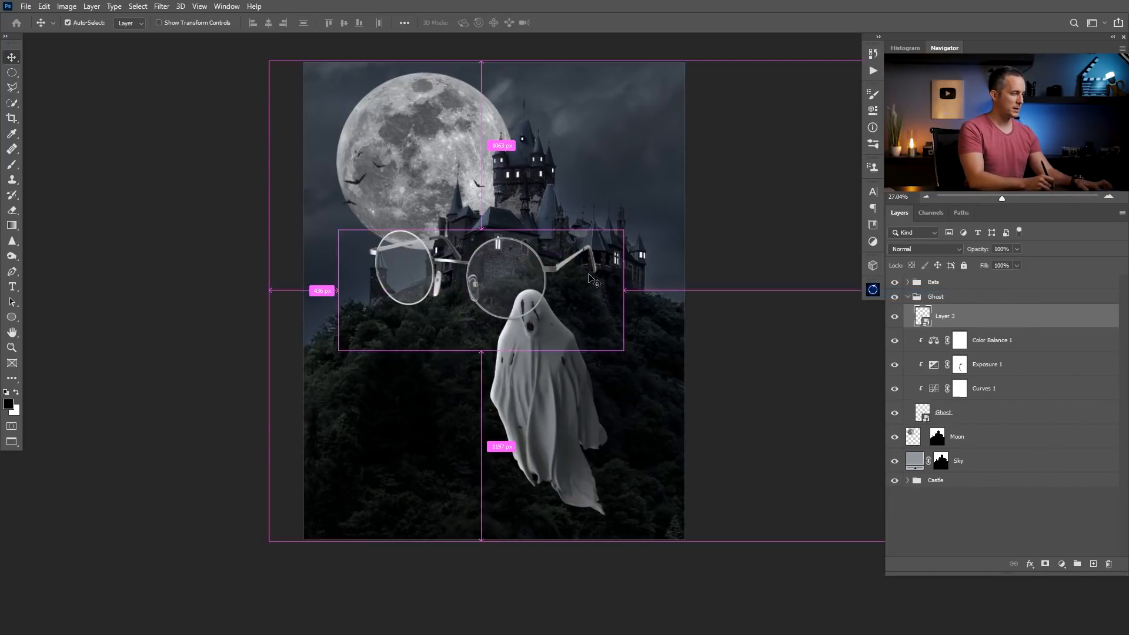
- Scale the glasses to 17.45%, rotate them -8.45° and place them over the ghost's eyes
{"action": "key", "text": "ctrl+t"}
{"action": "left_click_drag", "start_coordinate": [625, 290], "coordinate": [594, 346]}
{"action": "key", "text": "ctrl+z"}
{"action": "left_click_drag", "start_coordinate": [708, 192], "coordinate": [680, 202]}
{"action": "left_click_drag", "start_coordinate": [625, 267], "coordinate": [652, 281]}
{"action": "left_click_drag", "start_coordinate": [706, 218], "coordinate": [638, 245]}
{"action": "left_click_drag", "start_coordinate": [620, 301], "coordinate": [642, 266]}
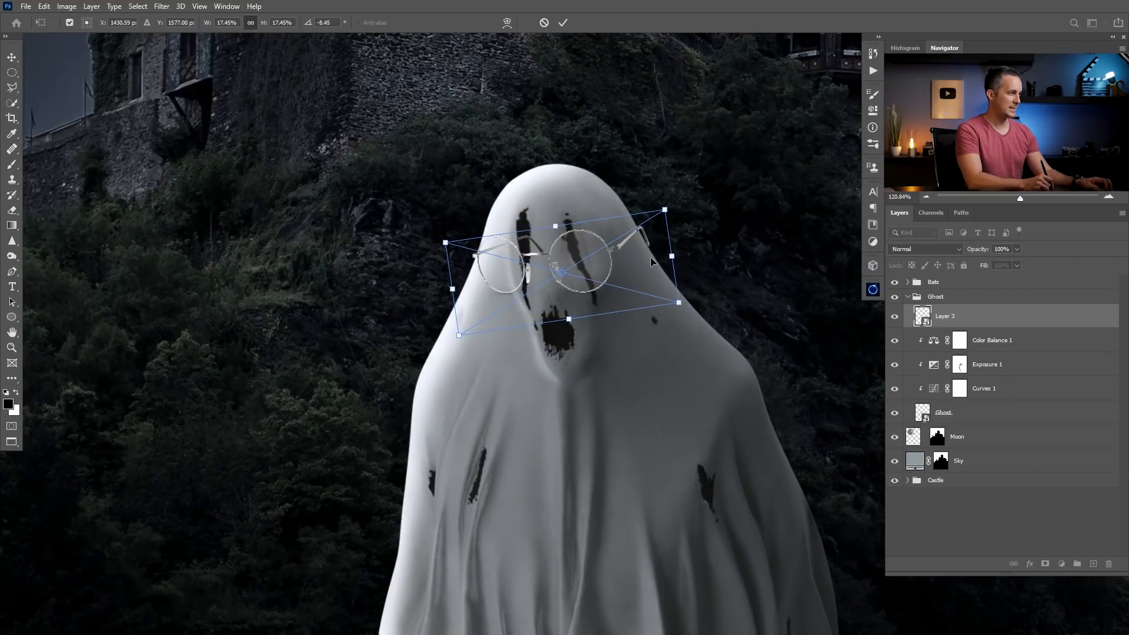
{"action": "key", "text": "Left"}
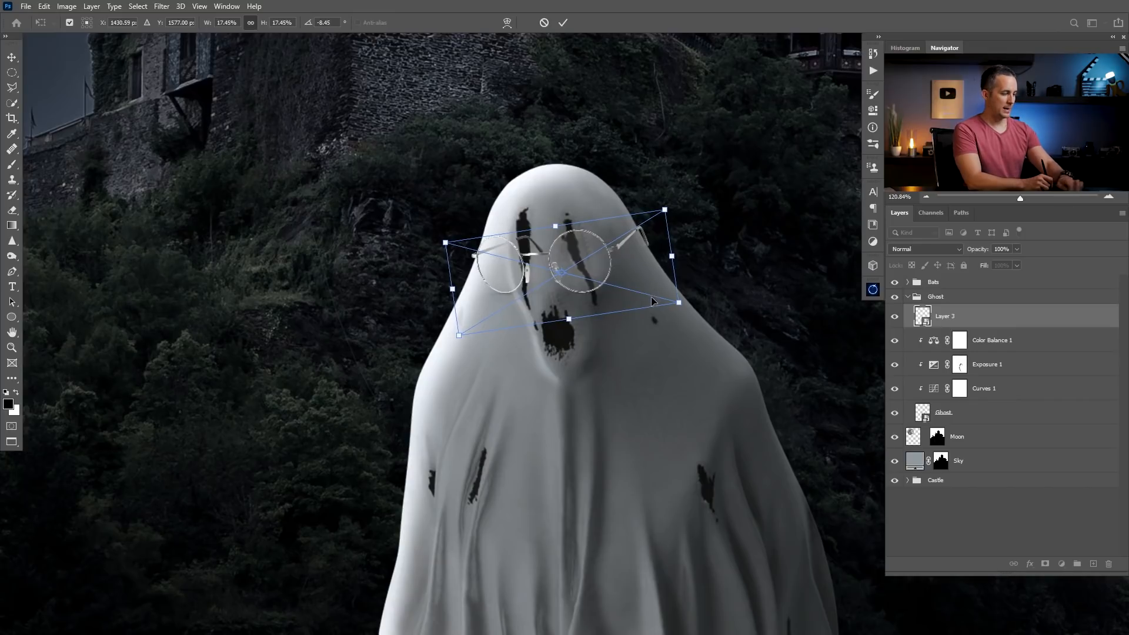
{"action": "key", "text": "Return"}
- Add a mask to the glasses layer and paint out the far temple arm behind the lens with a 10 px black brush at 100% opacity
{"action": "left_click", "coordinate": [1046, 564]}
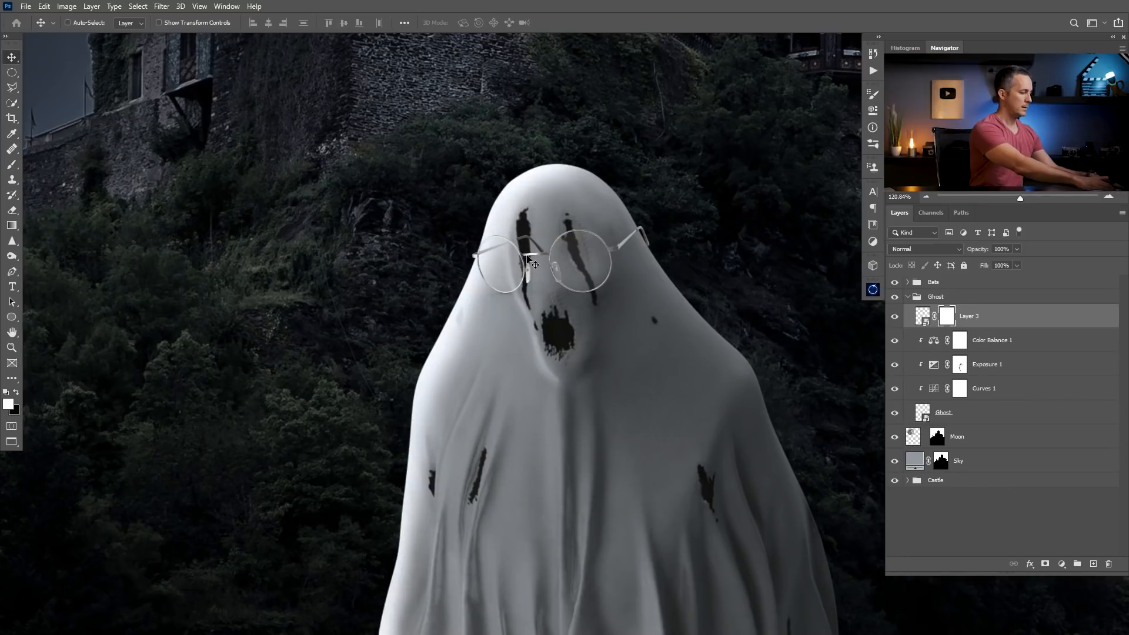
{"action": "key", "text": "b"}
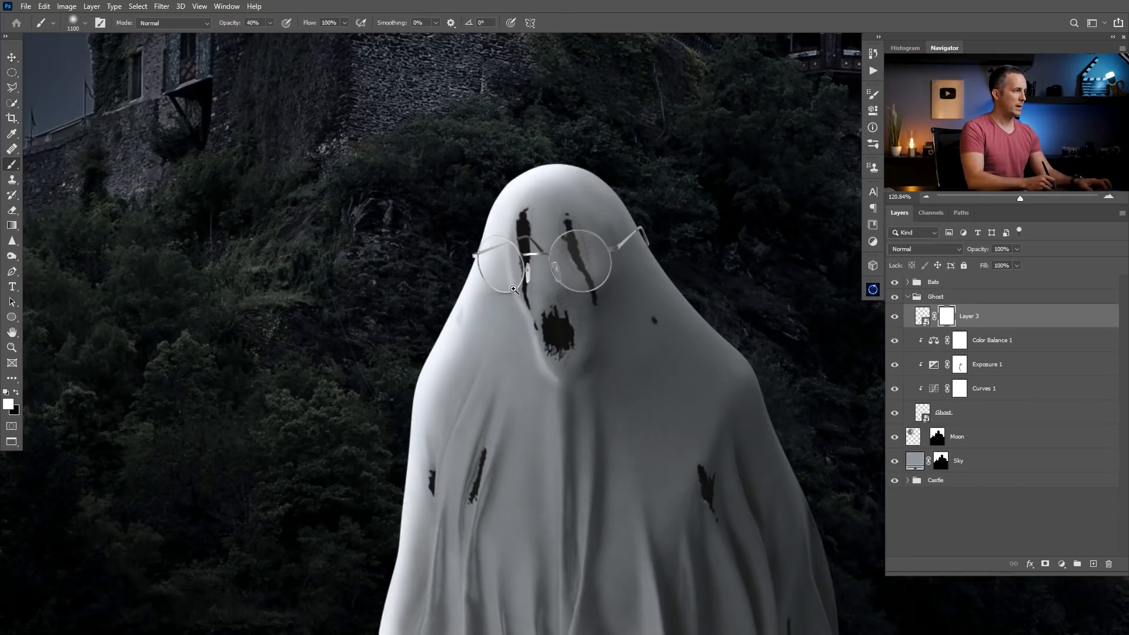
{"action": "left_click_drag", "start_coordinate": [538, 300], "coordinate": [558, 302]}
{"action": "key", "text": "bracketleft"}
{"action": "key", "text": "bracketleft"}
{"action": "key", "text": "bracketleft"}
{"action": "key", "text": "bracketleft"}
{"action": "key", "text": "bracketleft"}
{"action": "key", "text": "bracketleft"}
{"action": "key", "text": "bracketleft"}
{"action": "key", "text": "bracketleft"}
{"action": "key", "text": "bracketleft"}
{"action": "key", "text": "bracketleft"}
{"action": "key", "text": "bracketleft"}
{"action": "key", "text": "bracketleft"}
{"action": "key", "text": "bracketleft"}
{"action": "key", "text": "bracketleft"}
{"action": "key", "text": "bracketleft"}
{"action": "key", "text": "bracketleft"}
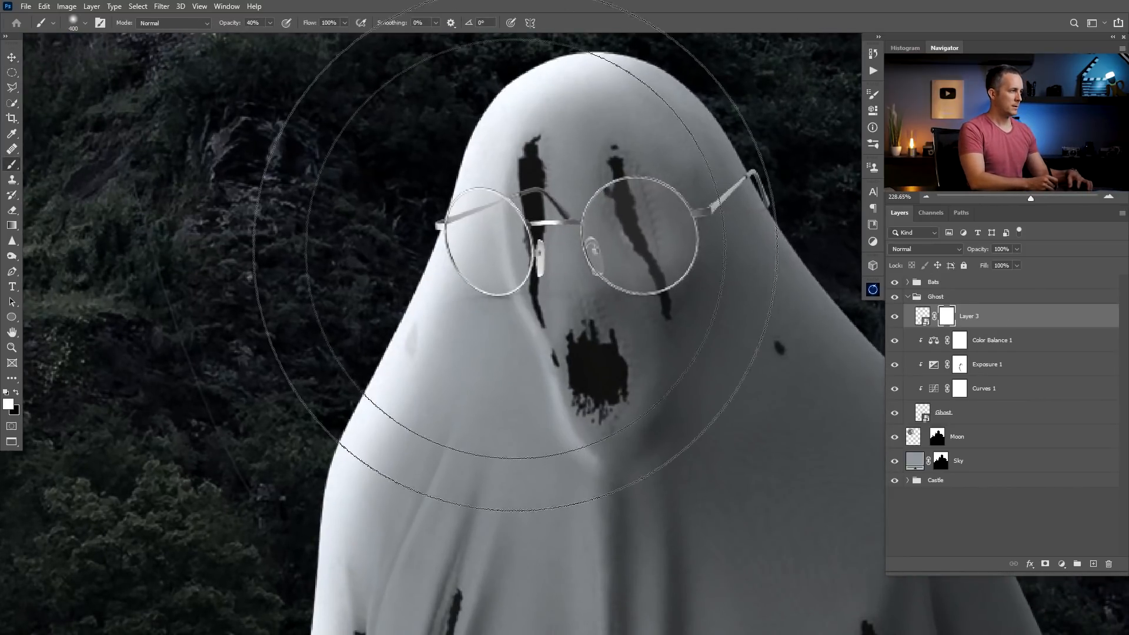
{"action": "key", "text": "x"}
{"action": "right_click", "coordinate": [576, 187]}
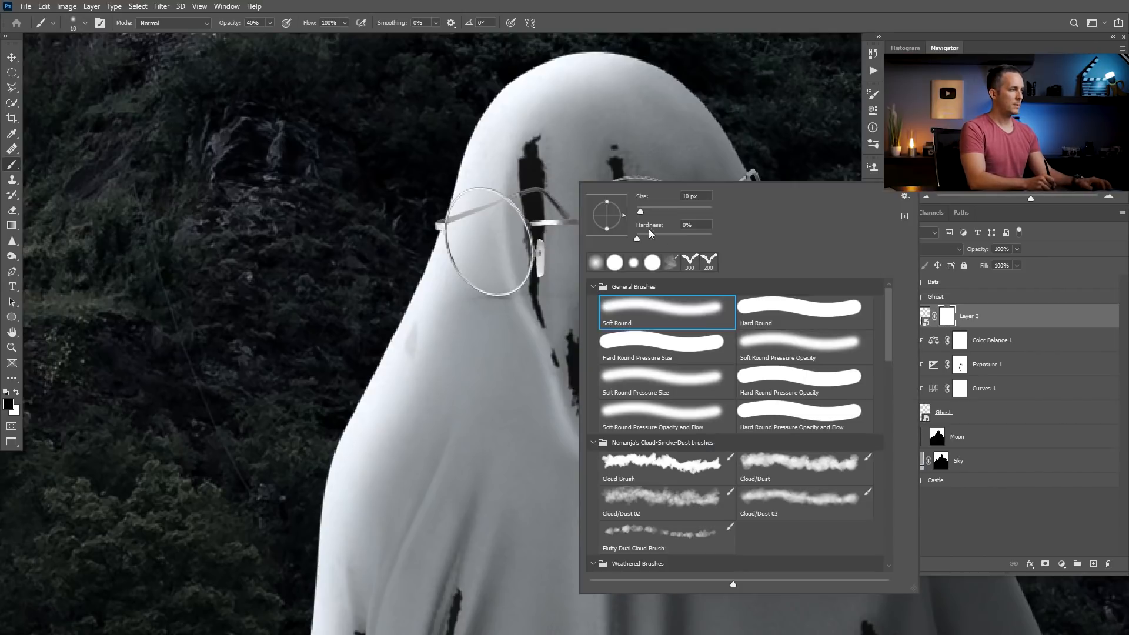
{"action": "left_click", "coordinate": [655, 41]}
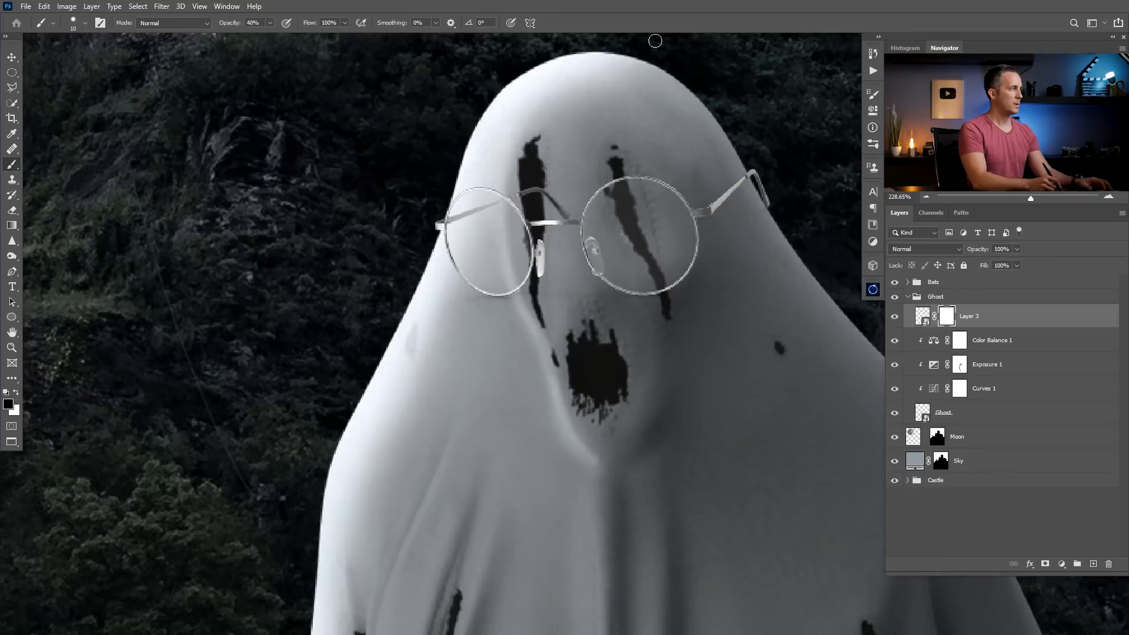
{"action": "key", "text": "0"}
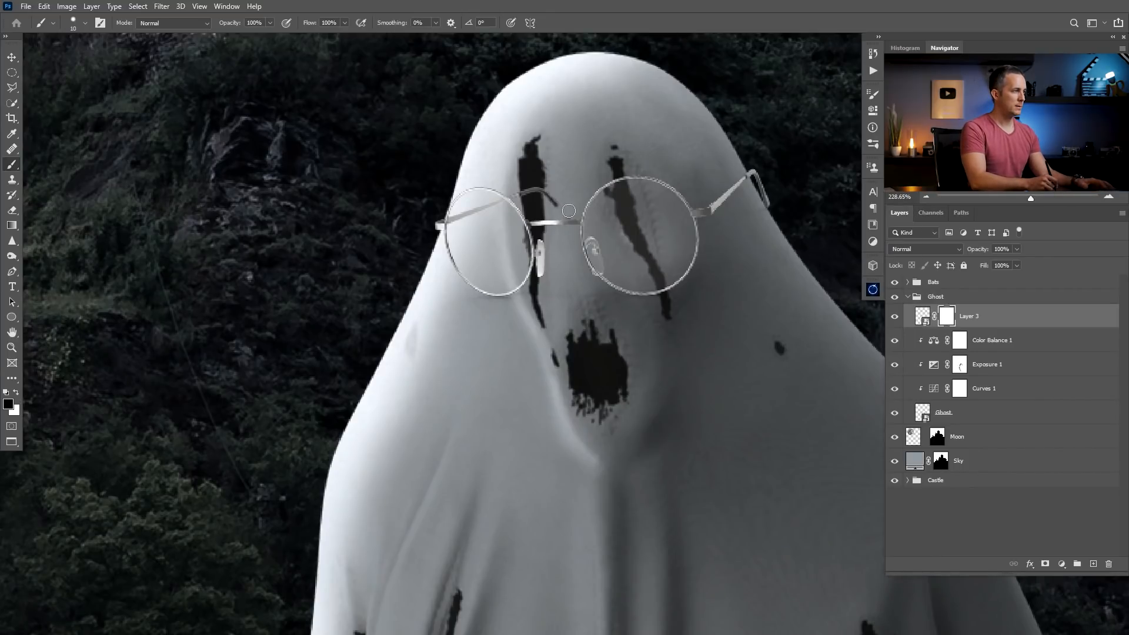
{"action": "left_click_drag", "start_coordinate": [558, 207], "coordinate": [524, 189]}
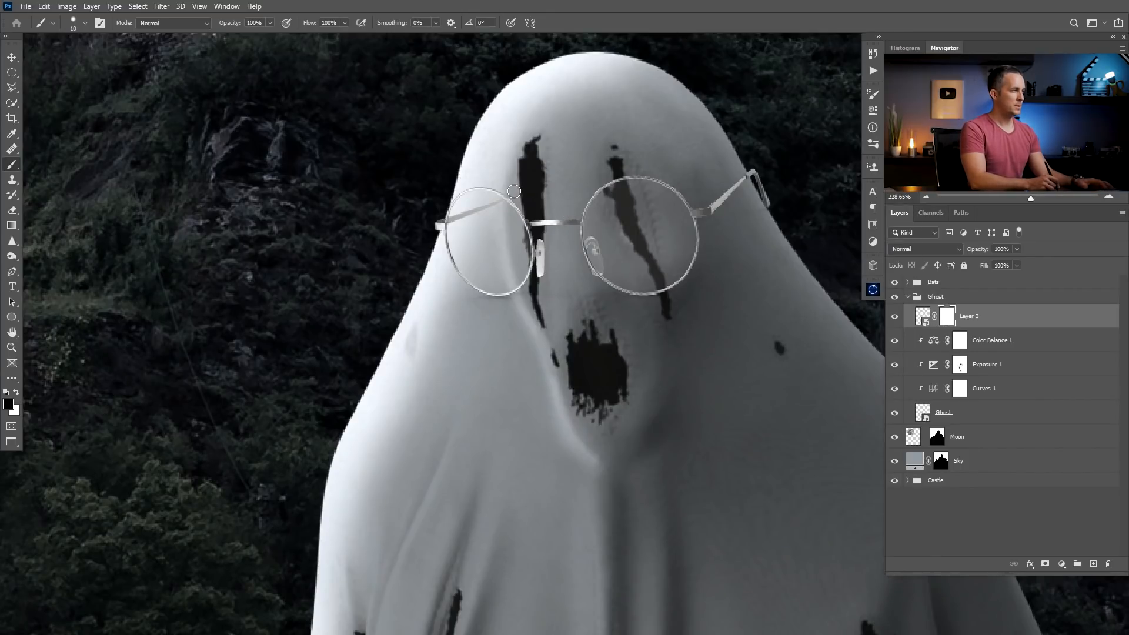
{"action": "left_click_drag", "start_coordinate": [497, 204], "coordinate": [454, 221]}
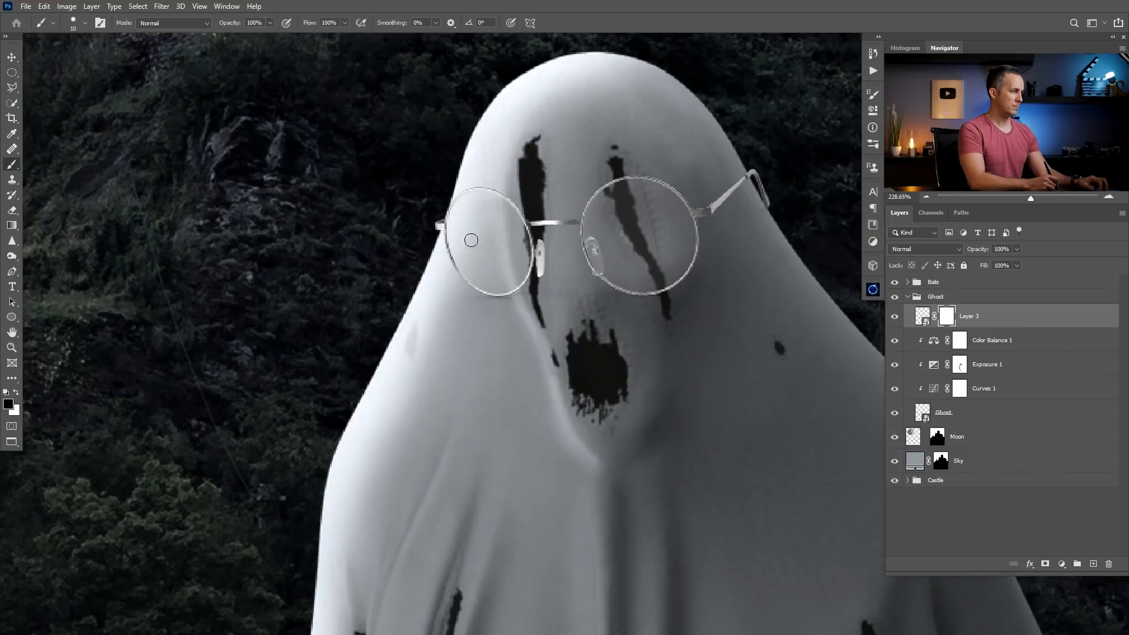
{"action": "mouse_move", "coordinate": [491, 297]}
{"action": "left_mouse_down"}
{"action": "mouse_move", "coordinate": [459, 294]}
{"action": "mouse_move", "coordinate": [632, 278]}
{"action": "left_mouse_up"}
- Add a Curves adjustment clipped to the glasses and raise their contrast with an S-curve, its shadow point at input 78, output 52
{"action": "left_click", "coordinate": [1061, 563]}
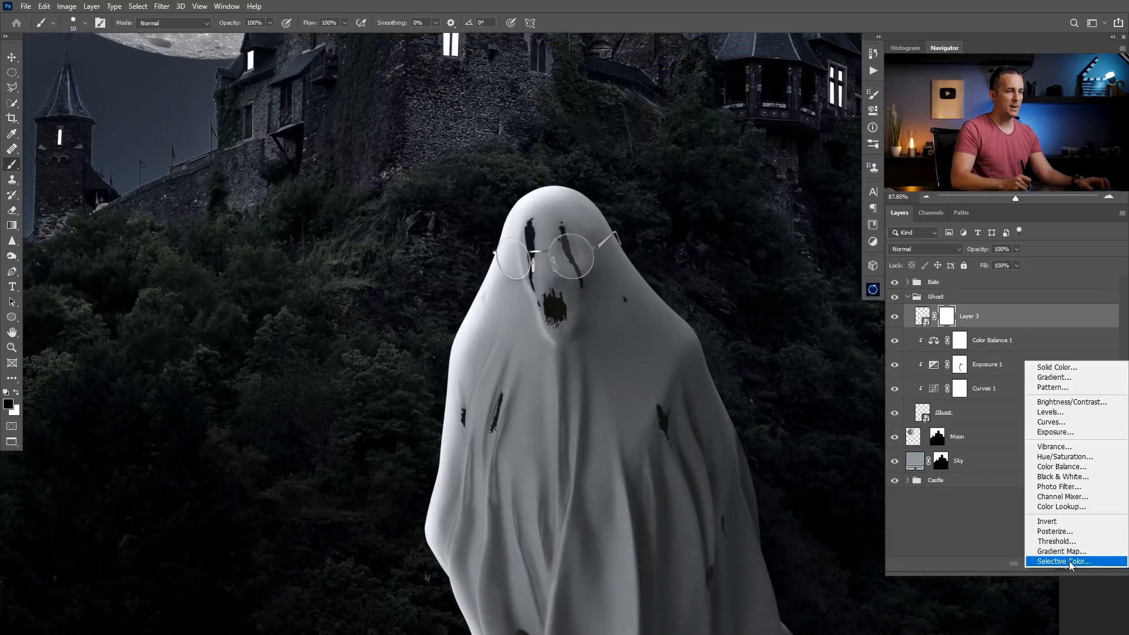
{"action": "left_click", "coordinate": [1063, 436]}
{"action": "left_click", "coordinate": [772, 320]}
{"action": "left_click_drag", "start_coordinate": [795, 203], "coordinate": [794, 199]}
{"action": "left_click", "coordinate": [750, 247]}
{"action": "left_click_drag", "start_coordinate": [754, 255], "coordinate": [754, 255]}
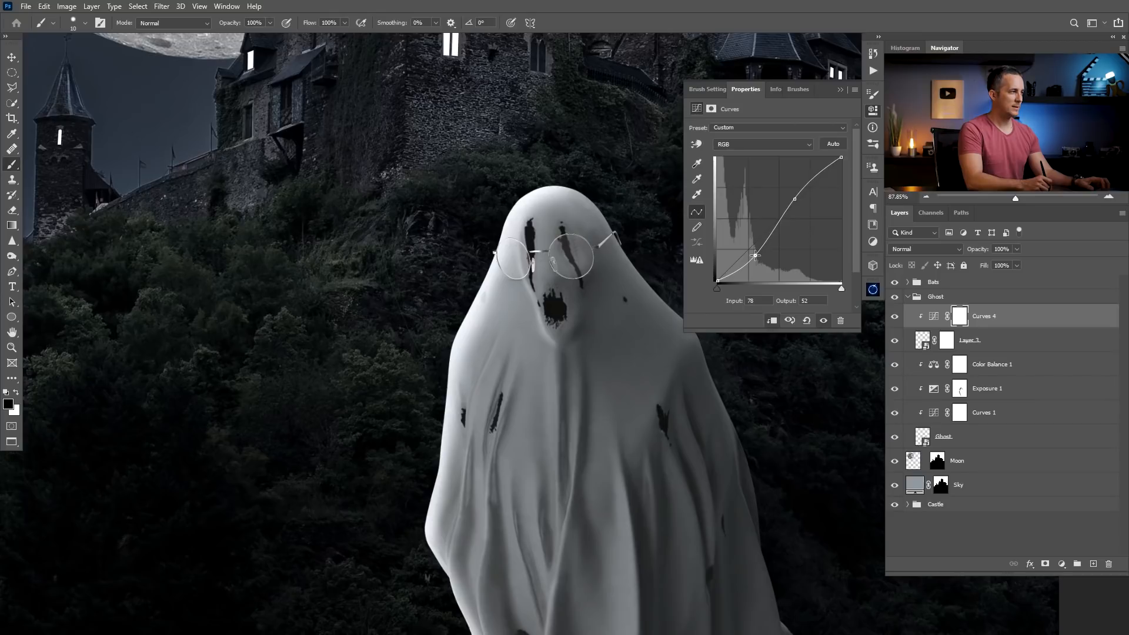
{"action": "left_click", "coordinate": [840, 91]}
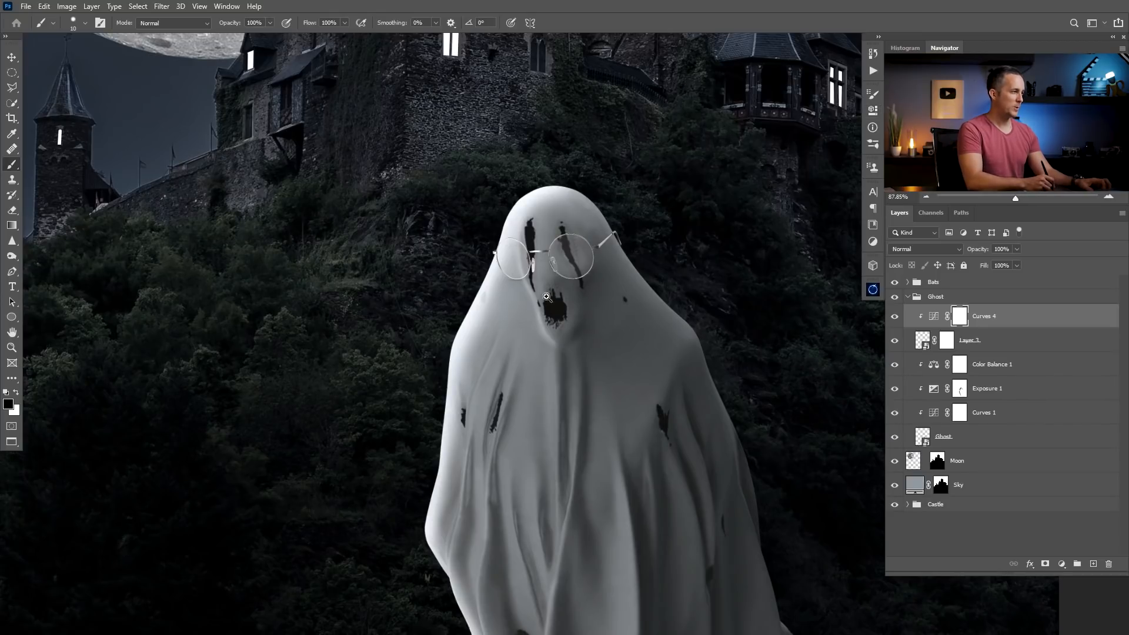
{"action": "scroll", "coordinate": [547, 297], "scroll_direction": "down", "scroll_amount": 1}
{"action": "scroll", "coordinate": [547, 296], "scroll_direction": "up", "scroll_amount": 4}
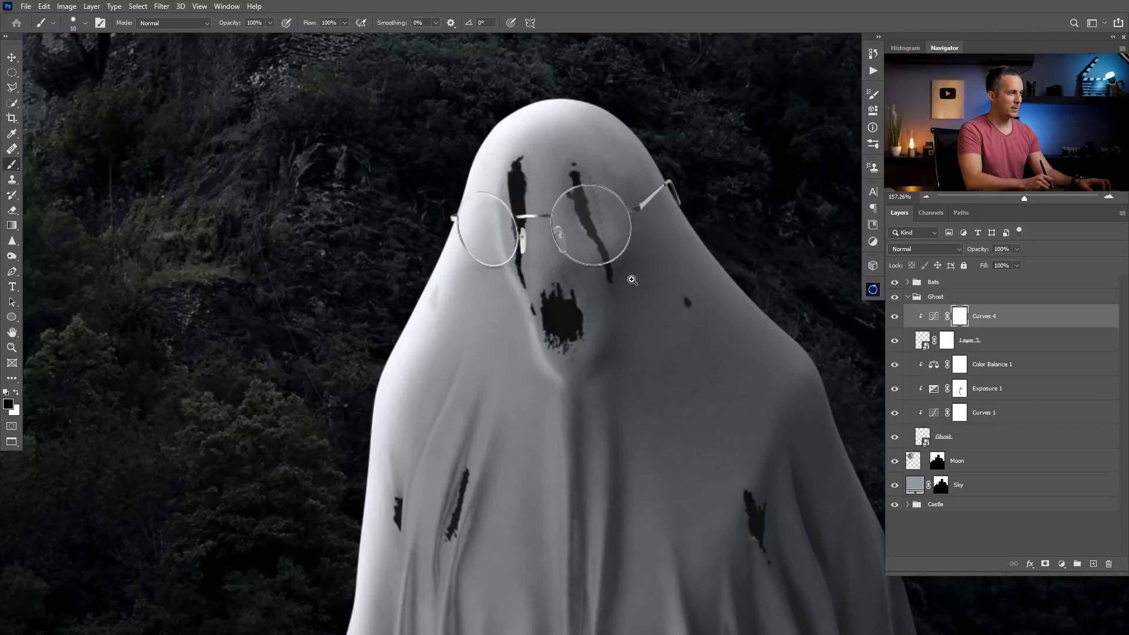
- Add an Exposure adjustment clipped to the glasses above Curves 4 and set its exposure to -1.84
{"action": "scroll", "coordinate": [606, 301], "scroll_direction": "down", "scroll_amount": 5}
{"action": "scroll", "coordinate": [623, 297], "scroll_direction": "up", "scroll_amount": 3}
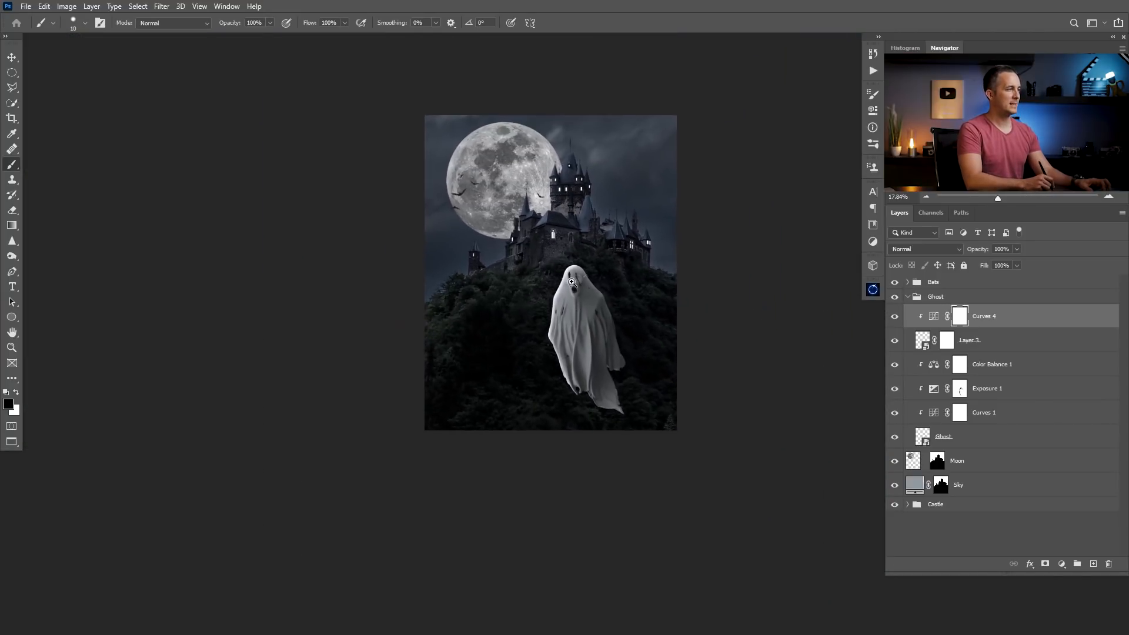
{"action": "scroll", "coordinate": [629, 298], "scroll_direction": "up", "scroll_amount": 4}
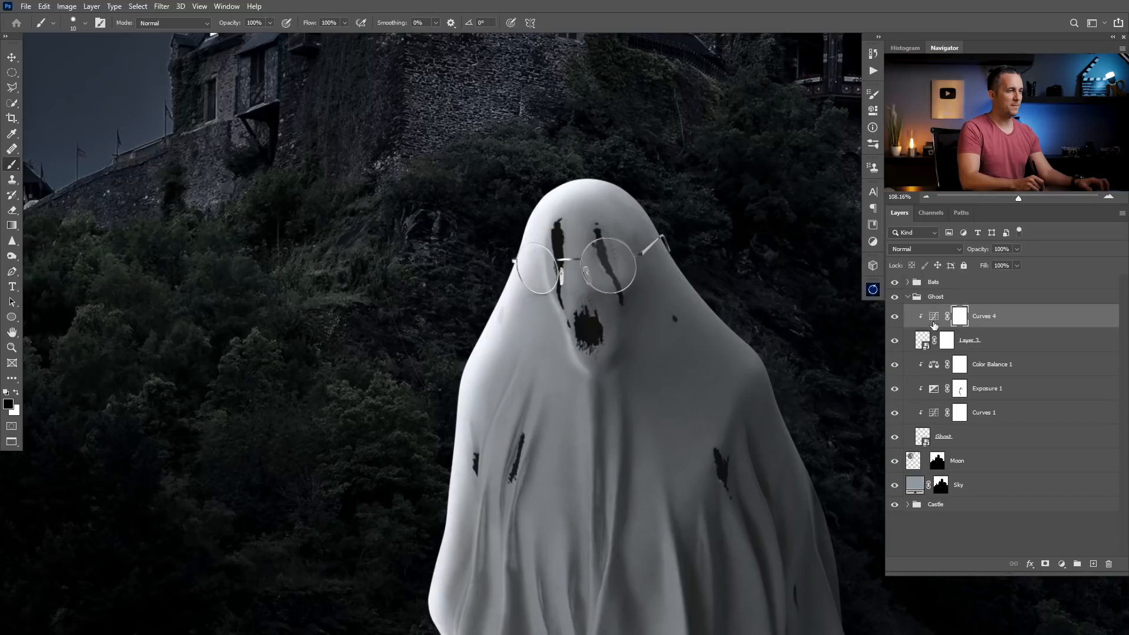
{"action": "left_click", "coordinate": [933, 320]}
{"action": "left_click", "coordinate": [1062, 563]}
{"action": "left_click", "coordinate": [981, 319]}
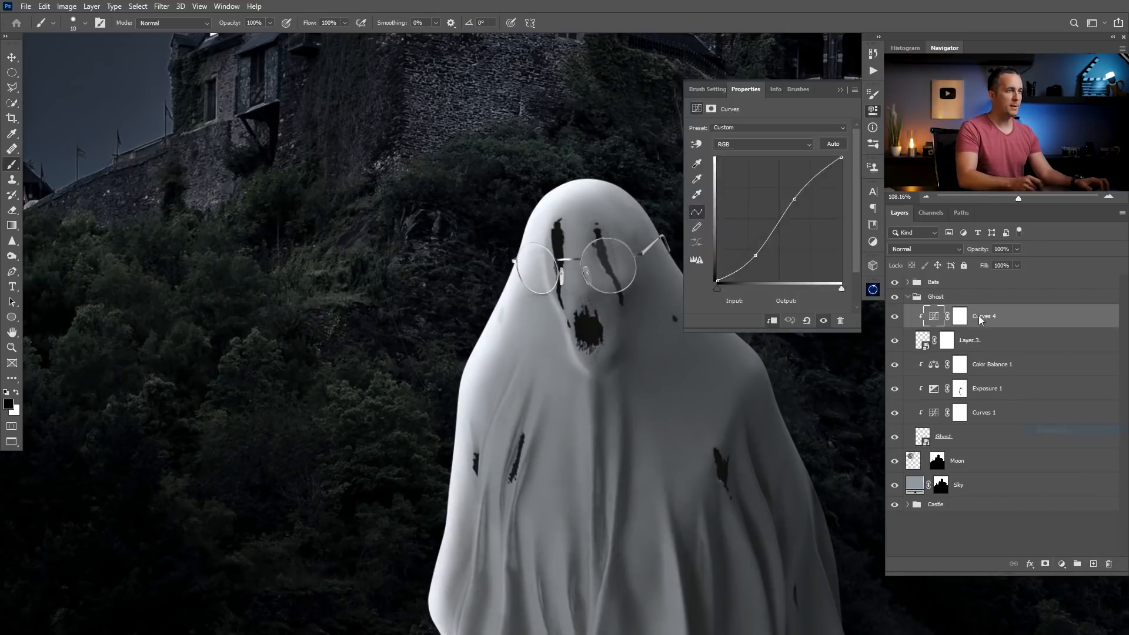
{"action": "left_click_drag", "start_coordinate": [760, 157], "coordinate": [754, 157]}
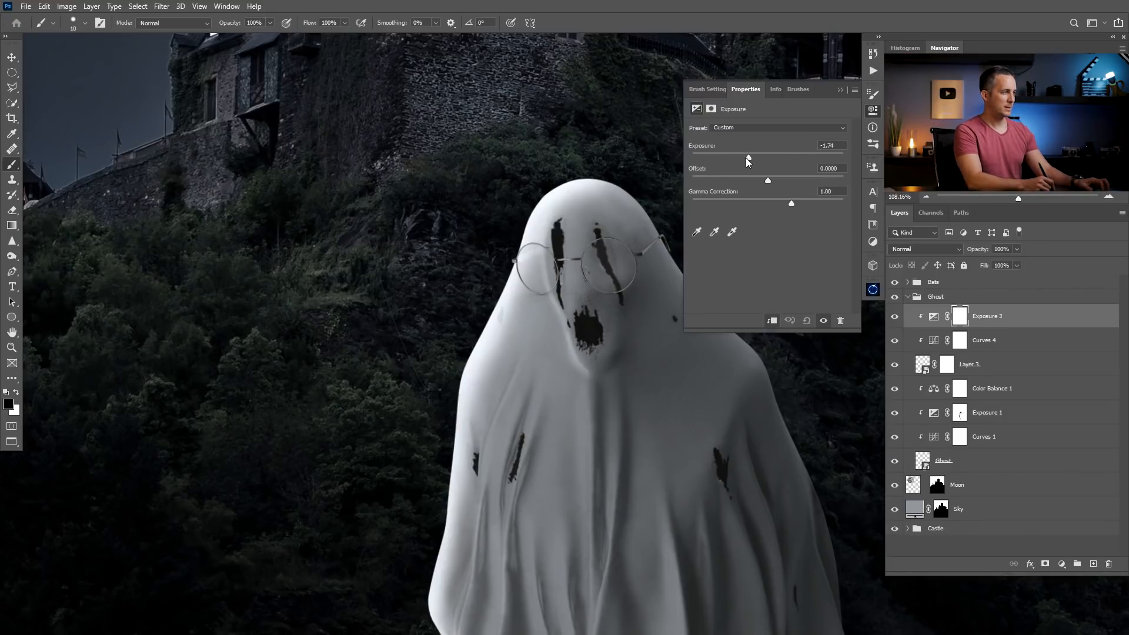
{"action": "mouse_move", "coordinate": [745, 158]}
{"action": "left_mouse_down"}
{"action": "mouse_move", "coordinate": [763, 165]}
{"action": "mouse_move", "coordinate": [746, 157]}
{"action": "left_mouse_up"}
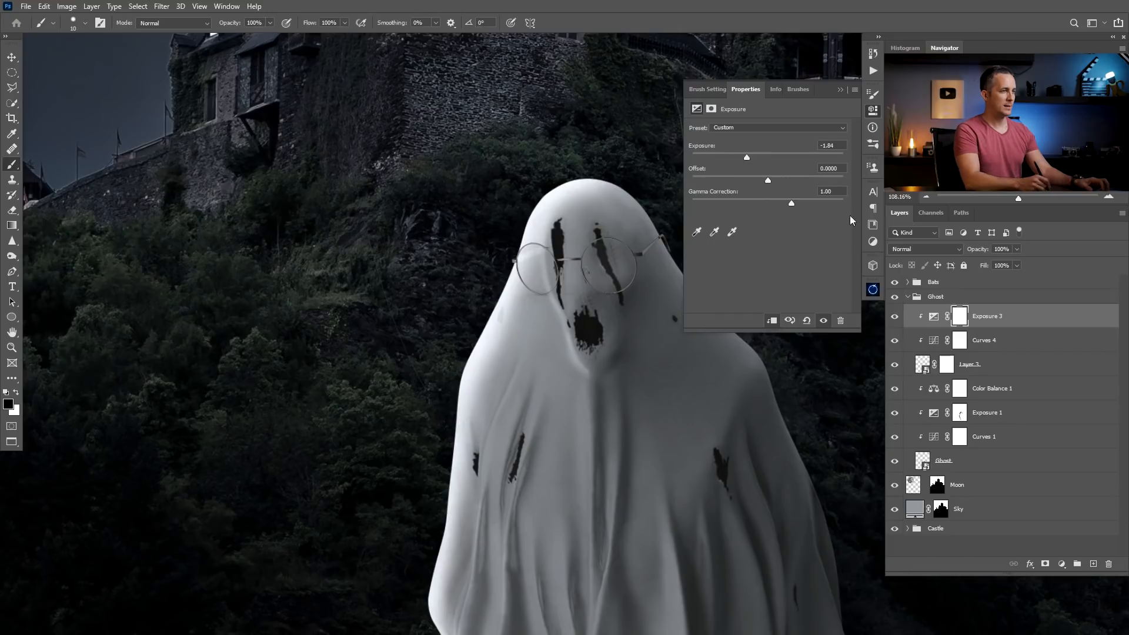
- On the Exposure 3 mask, paint black over the near-side lens rim with a soft 45 px brush at 50% opacity, then reduce the brush to 20 px
{"action": "left_click", "coordinate": [960, 316]}
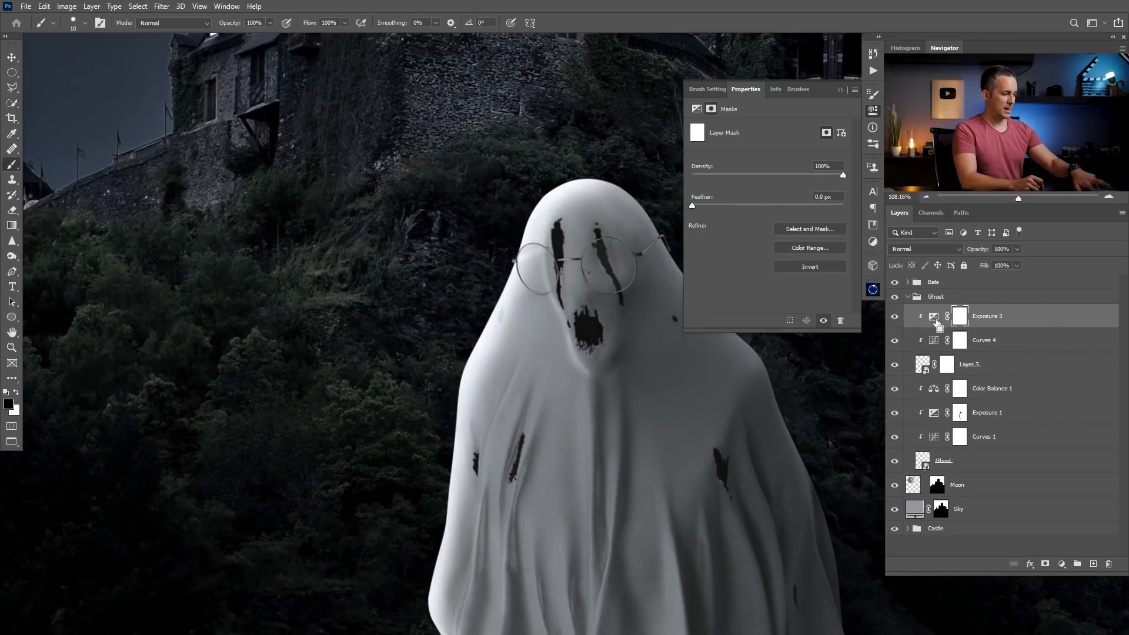
{"action": "left_click", "coordinate": [840, 90]}
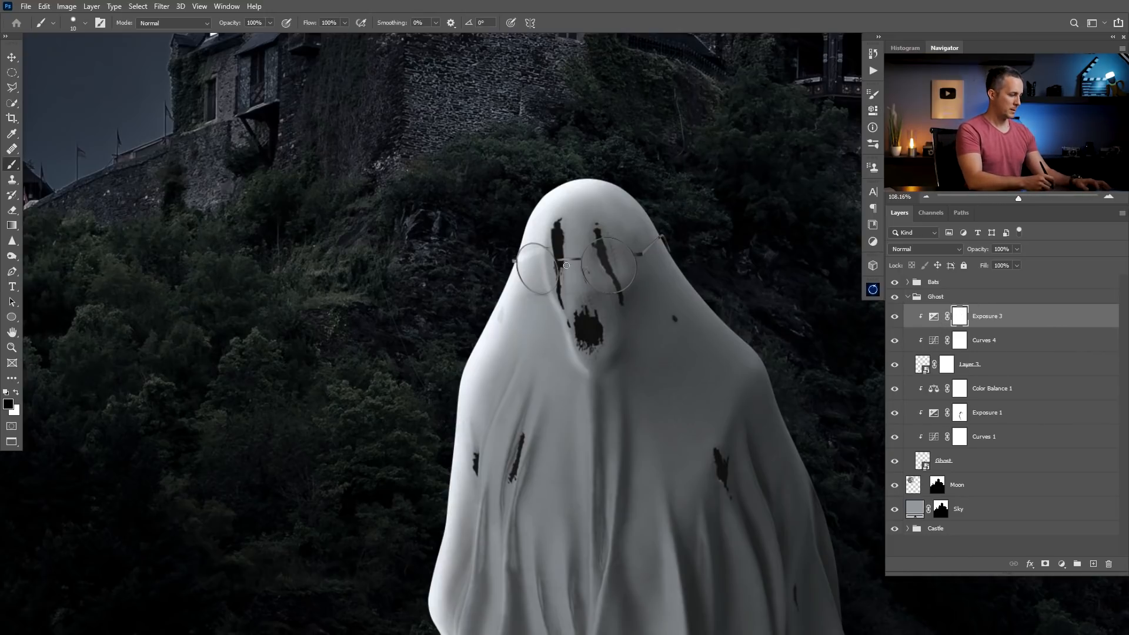
{"action": "key", "text": "bracketright"}
{"action": "key", "text": "bracketright"}
{"action": "key", "text": "bracketright"}
{"action": "key", "text": "bracketright"}
{"action": "key", "text": "bracketright"}
{"action": "key", "text": "x"}
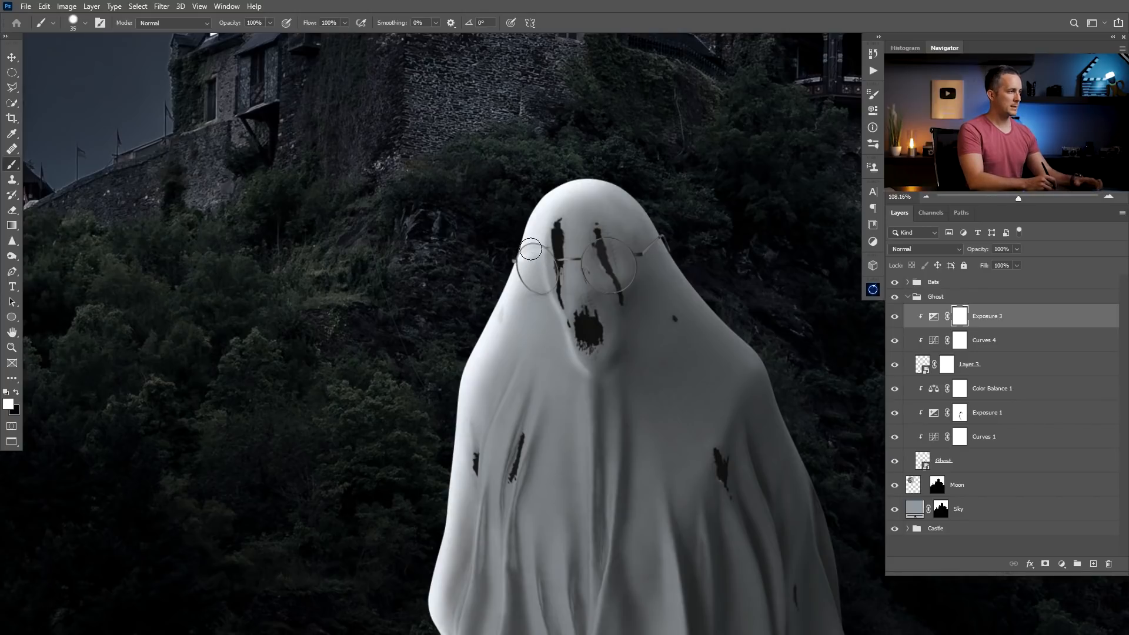
{"action": "right_click", "coordinate": [529, 251]}
{"action": "left_click", "coordinate": [616, 325]}
{"action": "left_click", "coordinate": [607, 107]}
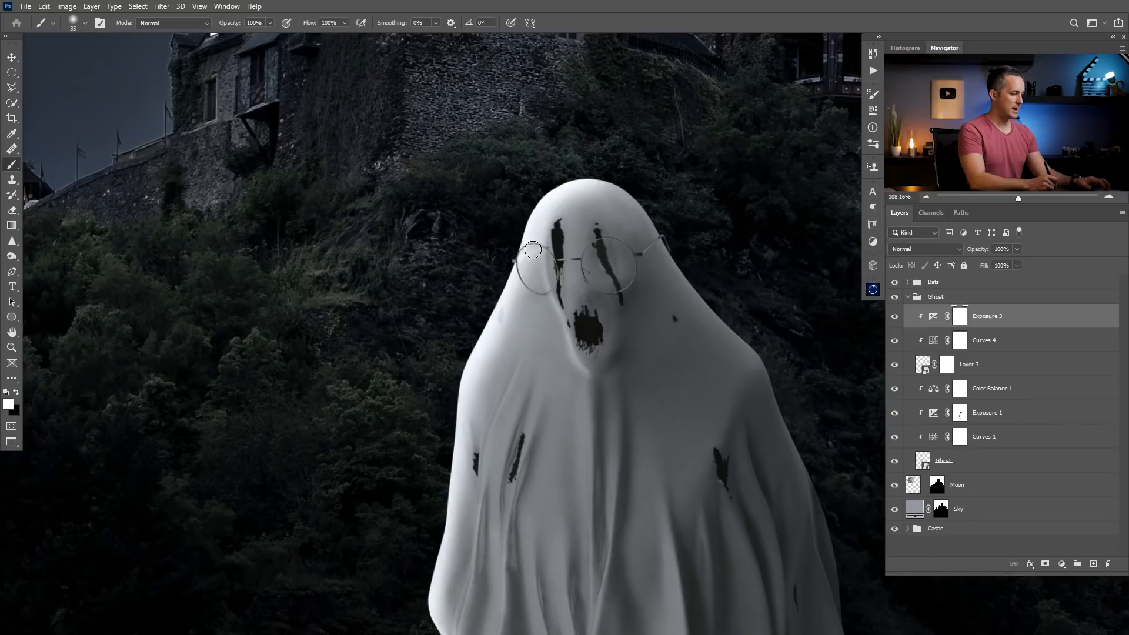
{"action": "key", "text": "bracketright"}
{"action": "key", "text": "bracketright"}
{"action": "key", "text": "5"}
{"action": "key", "text": "x"}
{"action": "left_click_drag", "start_coordinate": [532, 259], "coordinate": [544, 265]}
{"action": "key", "text": "x"}
{"action": "key", "text": "x"}
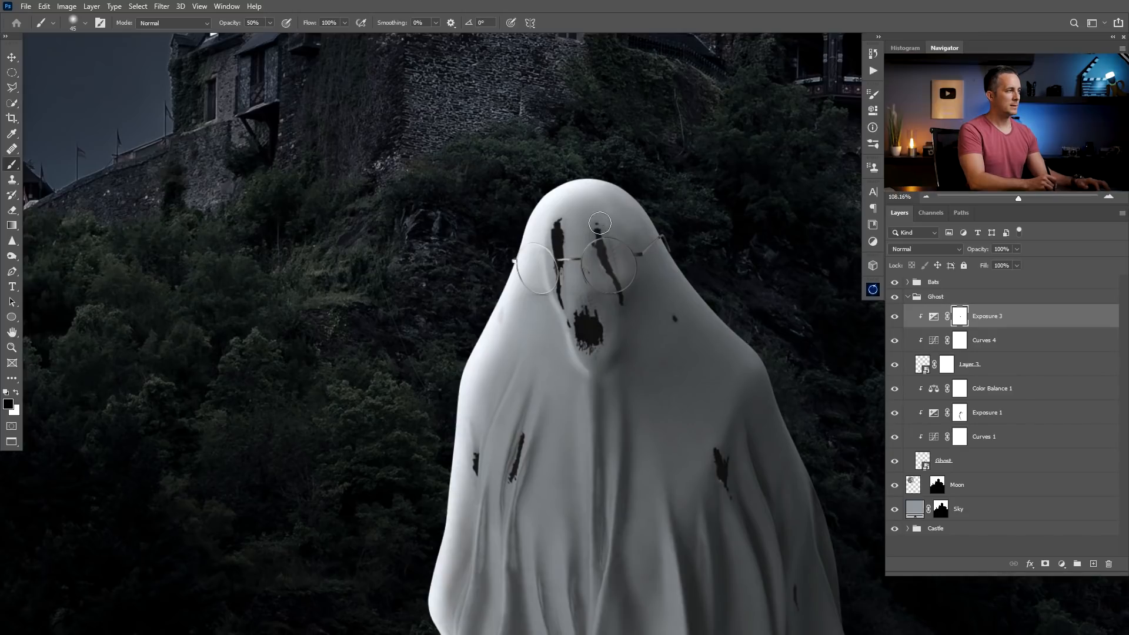
{"action": "key", "text": "bracketleft"}
{"action": "key", "text": "bracketleft"}
{"action": "key", "text": "bracketleft"}
{"action": "key", "text": "bracketleft"}
{"action": "key", "text": "bracketleft"}
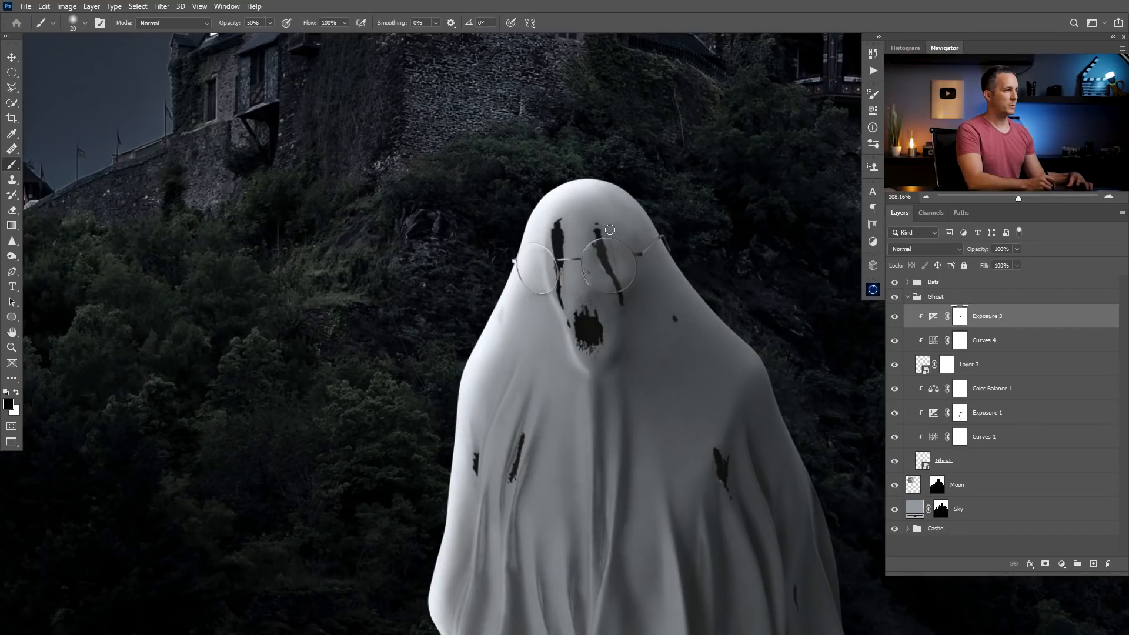
- Fit the whole composite in view and collapse the Ghost group
{"action": "key", "text": "h"}
{"action": "mouse_move", "coordinate": [601, 301]}
{"action": "left_mouse_down"}
{"action": "mouse_move", "coordinate": [521, 328]}
{"action": "mouse_move", "coordinate": [566, 306]}
{"action": "mouse_move", "coordinate": [562, 322]}
{"action": "mouse_move", "coordinate": [585, 318]}
{"action": "mouse_move", "coordinate": [567, 328]}
{"action": "mouse_move", "coordinate": [595, 307]}
{"action": "mouse_move", "coordinate": [573, 327]}
{"action": "mouse_move", "coordinate": [590, 317]}
{"action": "mouse_move", "coordinate": [566, 333]}
{"action": "mouse_move", "coordinate": [558, 300]}
{"action": "mouse_move", "coordinate": [569, 266]}
{"action": "left_mouse_up"}
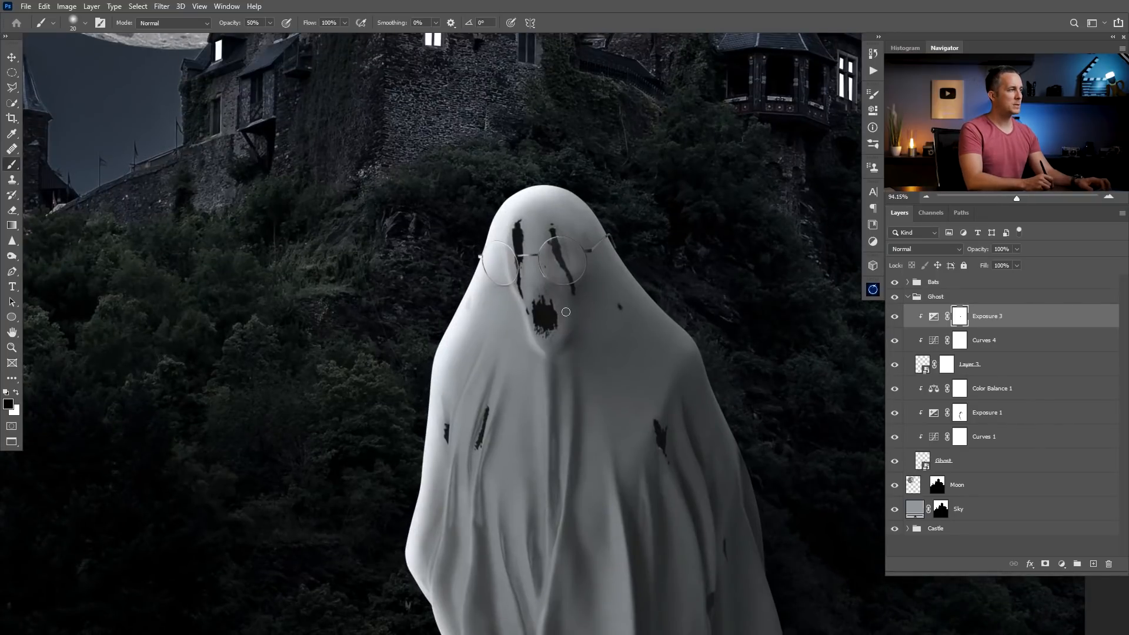
{"action": "key", "text": "ctrl+0"}
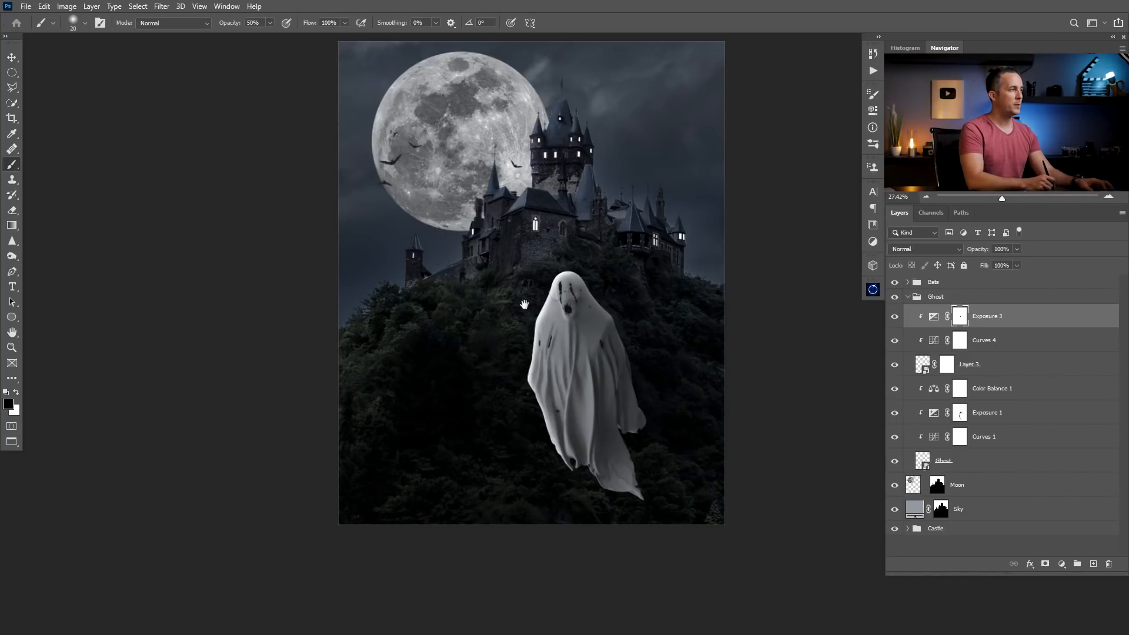
{"action": "left_click_drag", "start_coordinate": [524, 305], "coordinate": [487, 335]}
{"action": "left_click", "coordinate": [908, 297]}
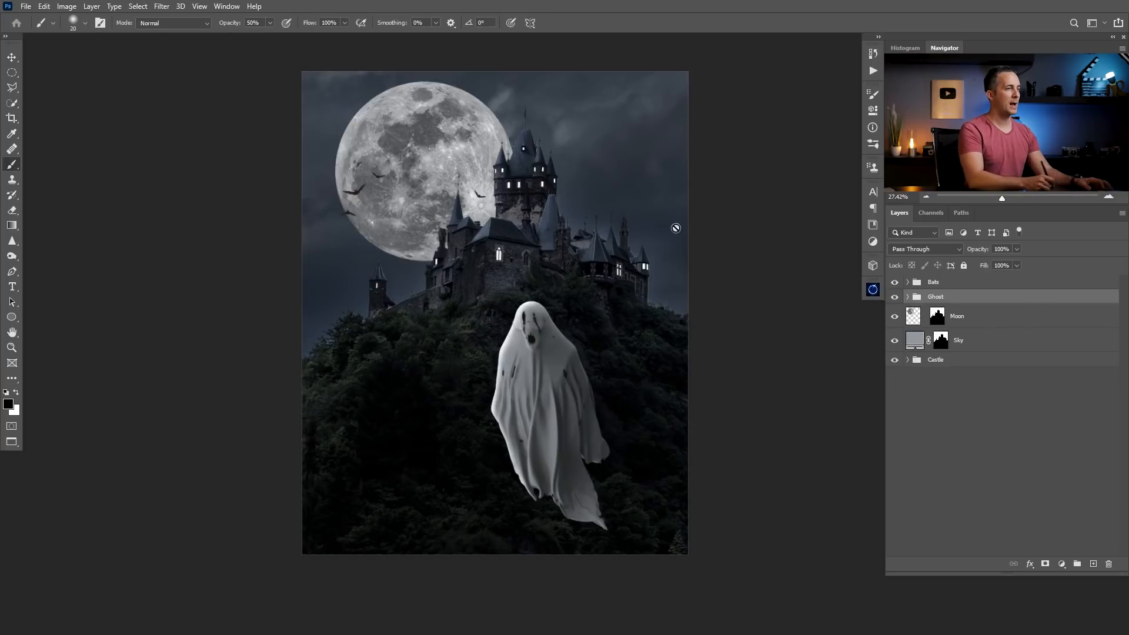
- Add a new layer above the Bats group and set its blend mode to Linear Dodge (Add)
{"action": "left_click", "coordinate": [923, 286]}
{"action": "left_click", "coordinate": [1093, 564]}
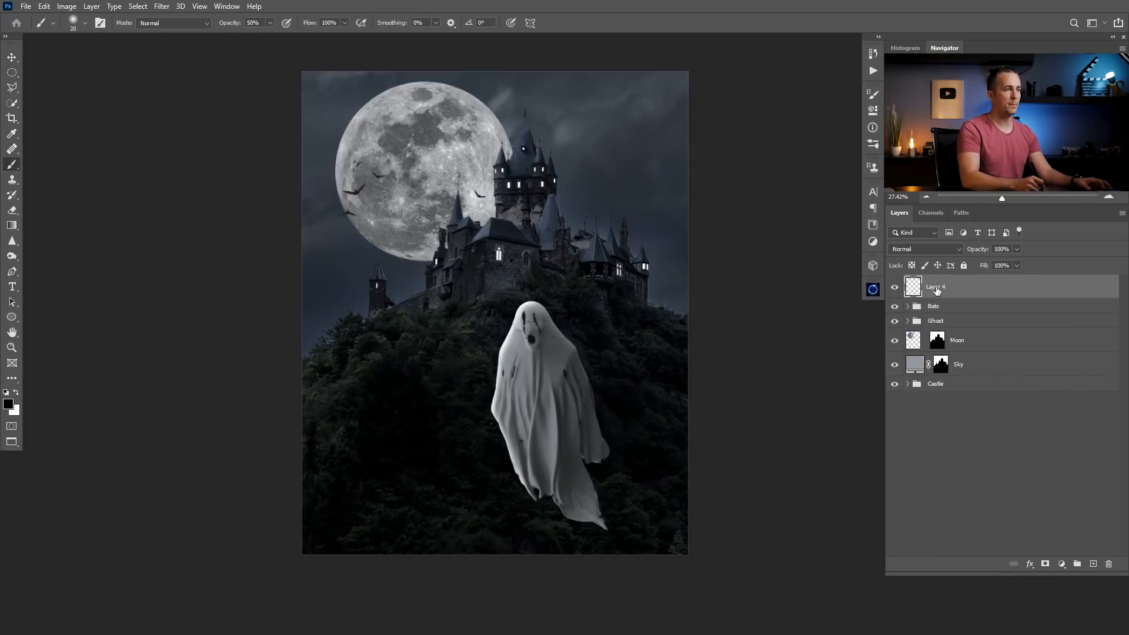
{"action": "left_click", "coordinate": [943, 248]}
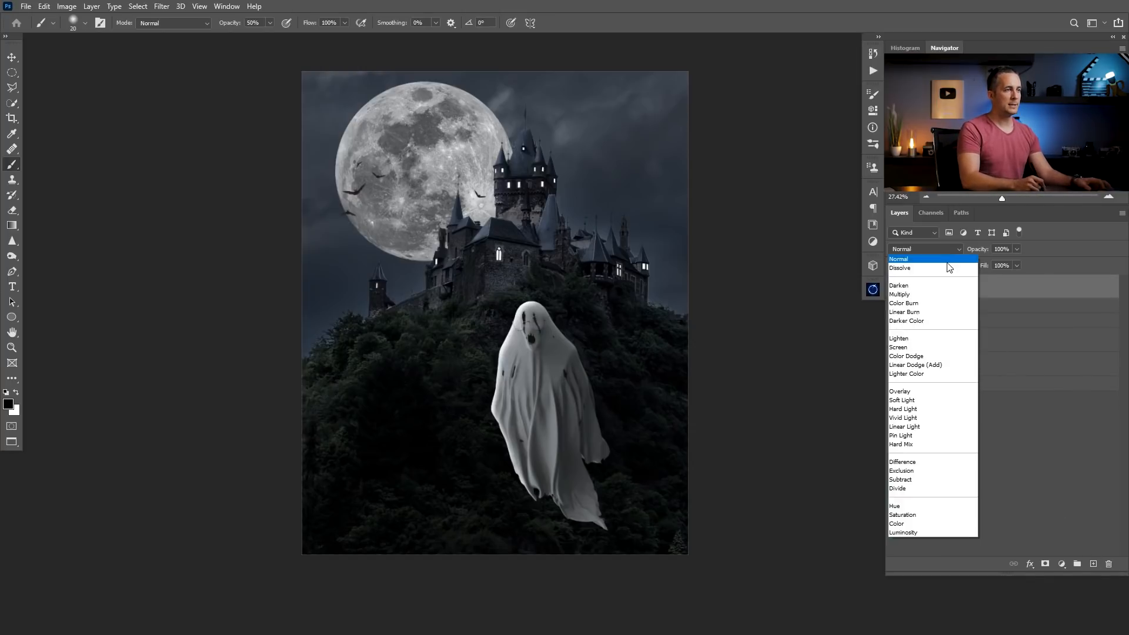
{"action": "left_click", "coordinate": [930, 361]}
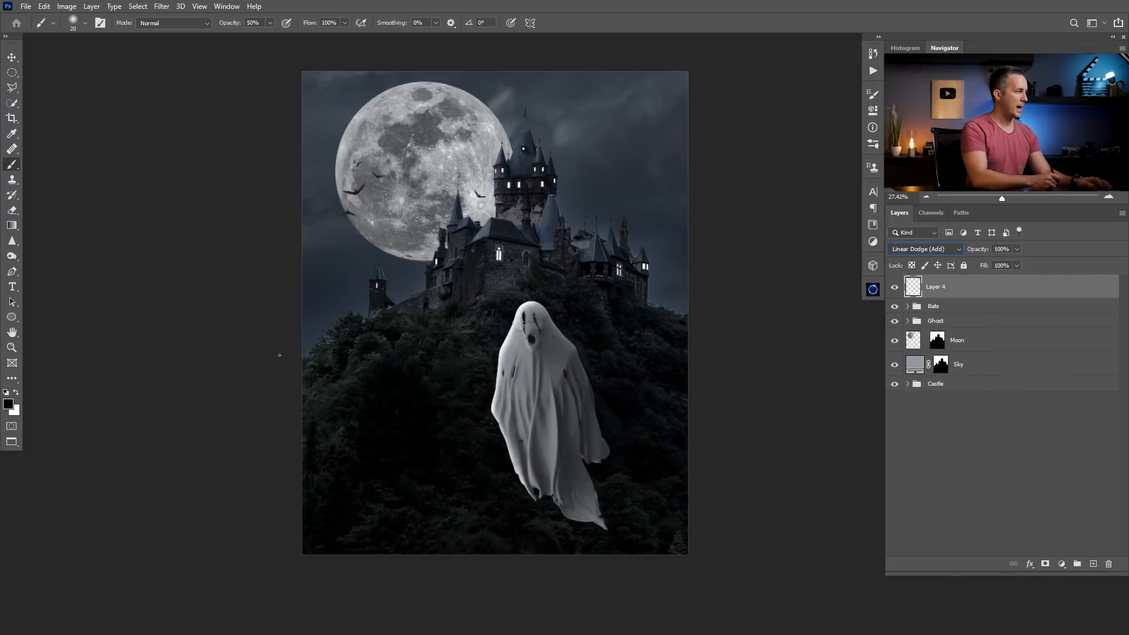
- Set the foreground color to a saturated yellow for the window glow and return to the Brush tool
{"action": "left_click", "coordinate": [18, 394]}
{"action": "left_click", "coordinate": [8, 403]}
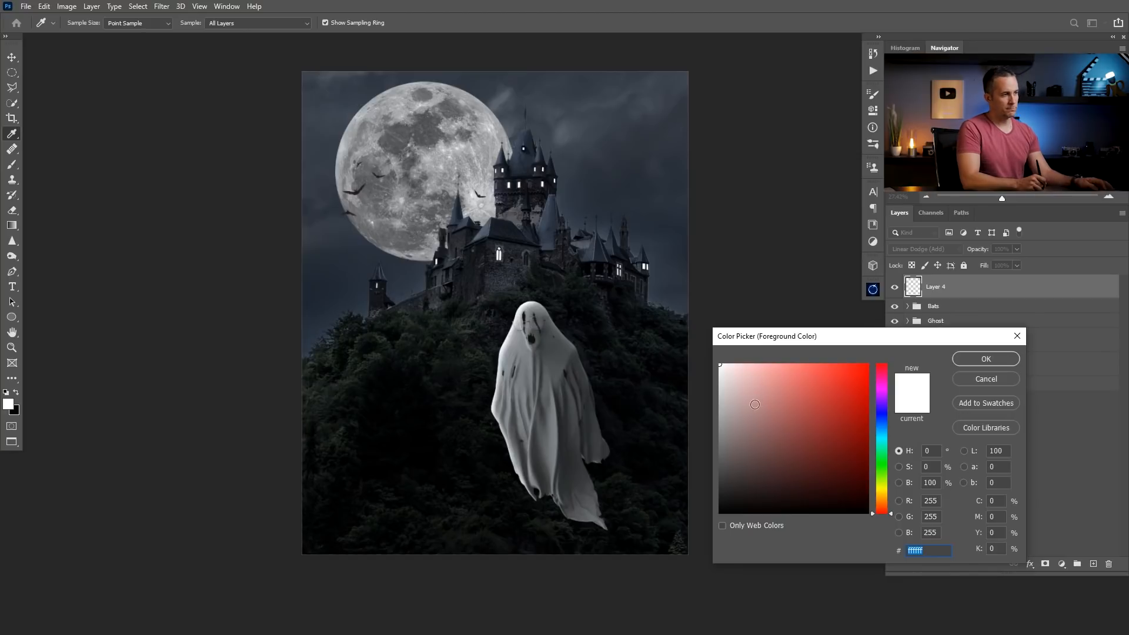
{"action": "left_click", "coordinate": [883, 486]}
{"action": "left_click", "coordinate": [747, 370]}
{"action": "type", "text": "e6c21a"}
{"action": "left_click", "coordinate": [986, 359]}
{"action": "key", "text": "b"}
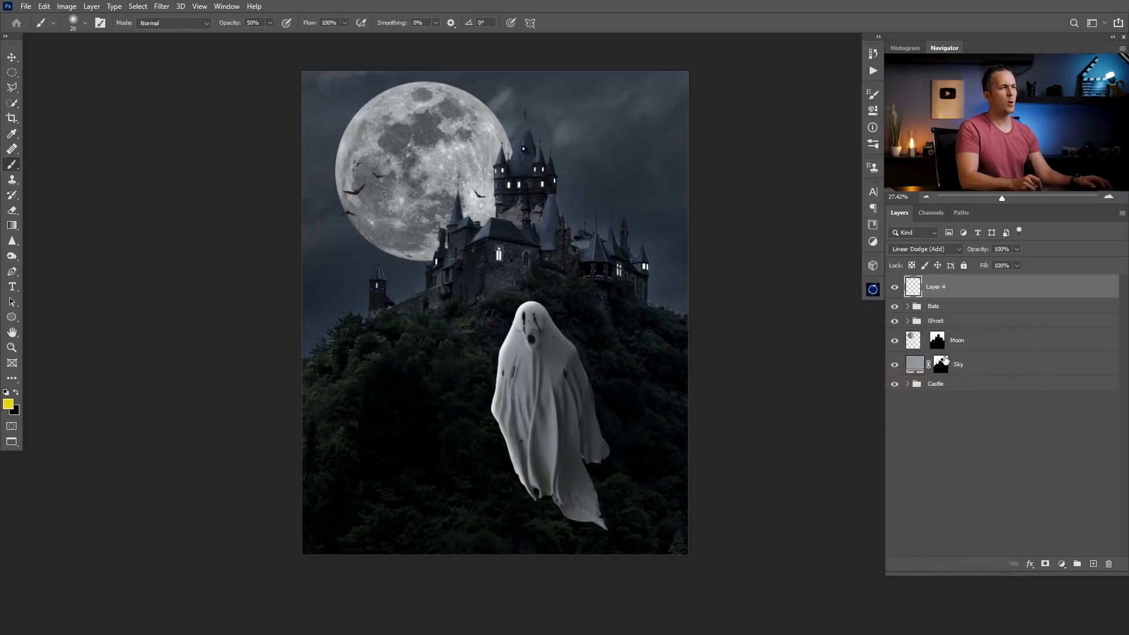
- Try a 200 px yellow brush dab at 50% opacity over the castle's large front window
{"action": "key", "text": "bracketright"}
{"action": "key", "text": "bracketright"}
{"action": "key", "text": "bracketright"}
{"action": "key", "text": "bracketright"}
{"action": "key", "text": "bracketright"}
{"action": "key", "text": "bracketright"}
{"action": "key", "text": "bracketright"}
{"action": "key", "text": "bracketright"}
{"action": "key", "text": "bracketright"}
{"action": "key", "text": "bracketright"}
{"action": "key", "text": "bracketright"}
{"action": "key", "text": "bracketright"}
{"action": "key", "text": "bracketright"}
{"action": "key", "text": "bracketright"}
{"action": "key", "text": "bracketright"}
{"action": "left_click", "coordinate": [498, 253]}
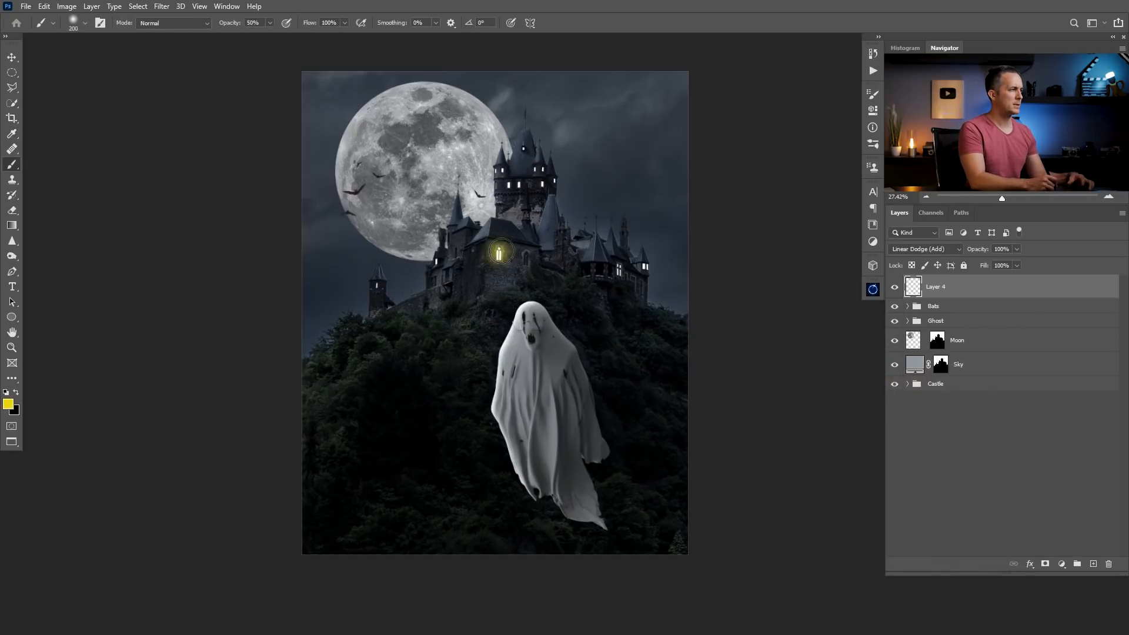
{"action": "key", "text": "ctrl+z"}
- Paint yellow glows at 10% opacity over the castle windows, using 175 px for the large window and 100 px for the small ones
{"action": "key", "text": "1"}
{"action": "key", "text": "bracketleft"}
{"action": "left_click", "coordinate": [499, 254]}
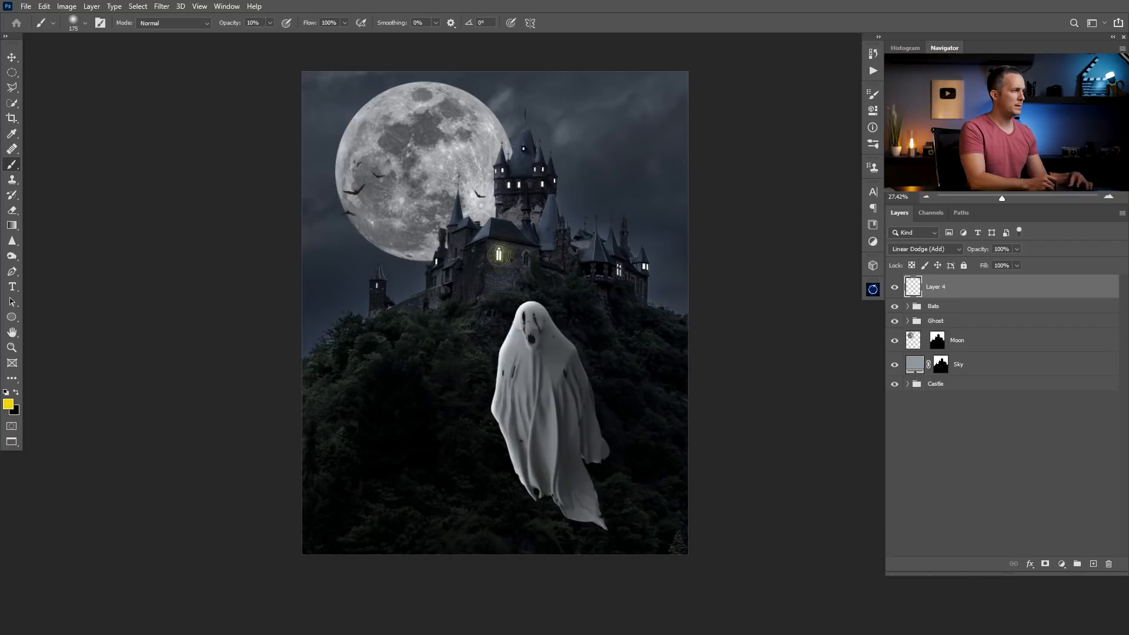
{"action": "key", "text": "bracketleft"}
{"action": "key", "text": "bracketleft"}
{"action": "key", "text": "bracketleft"}
{"action": "left_click", "coordinate": [519, 184]}
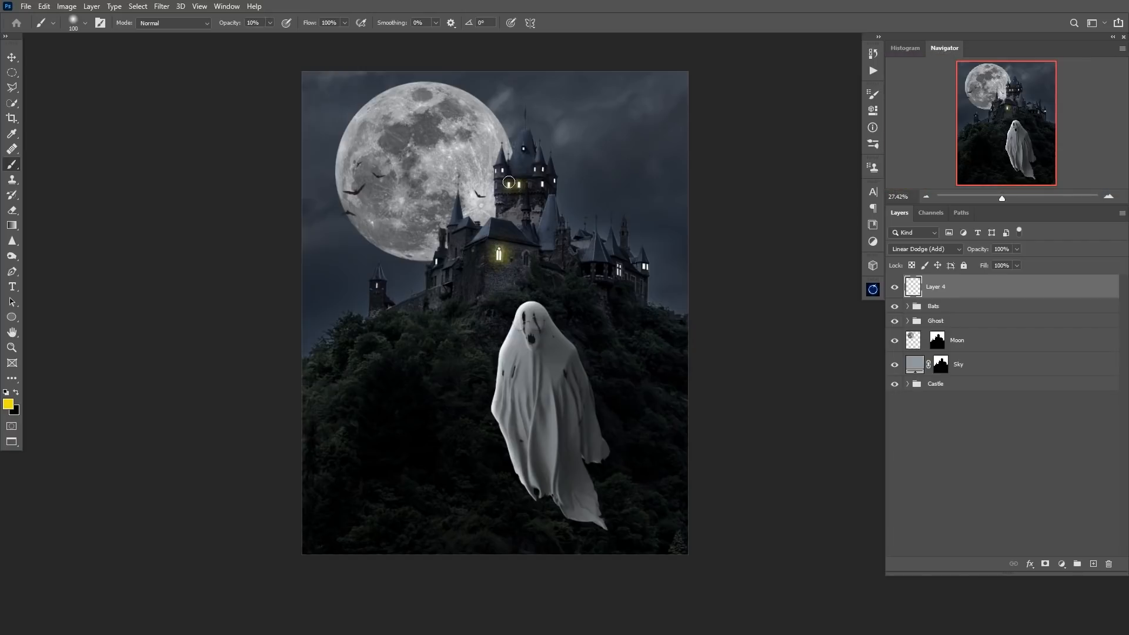
{"action": "left_click", "coordinate": [500, 170]}
{"action": "left_click", "coordinate": [543, 169]}
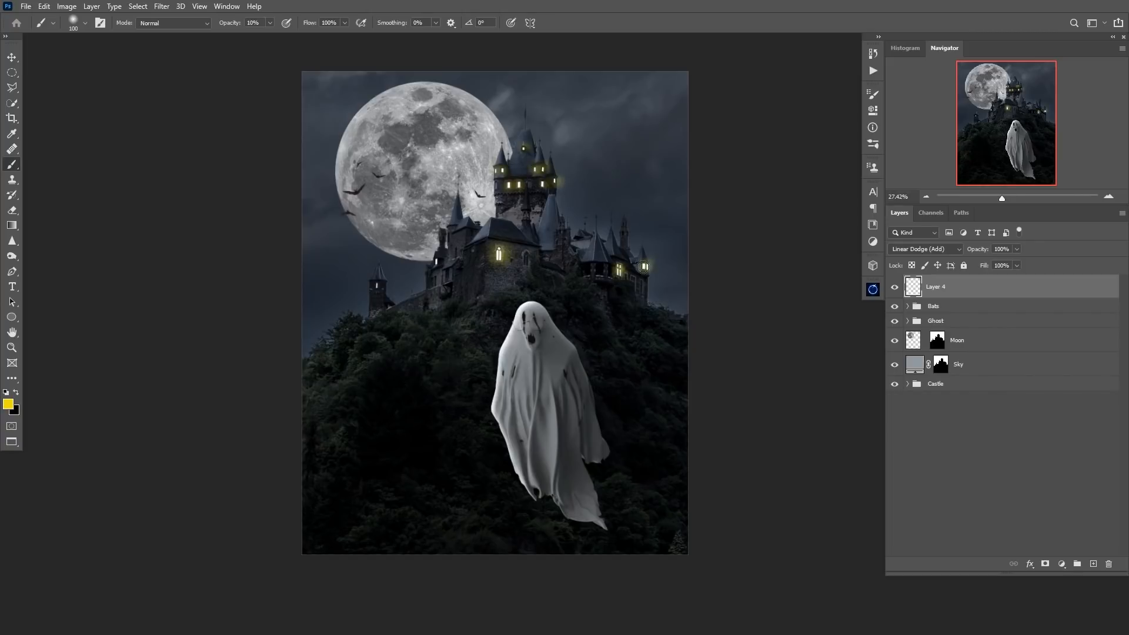
{"action": "left_click", "coordinate": [376, 286]}
{"action": "left_click", "coordinate": [436, 259]}
- Build up a yellow glow over the moon with repeated dabs of a 1200 px brush at 10% opacity
{"action": "key", "text": "bracketright"}
{"action": "key", "text": "bracketright"}
{"action": "key", "text": "bracketright"}
{"action": "key", "text": "bracketright"}
{"action": "key", "text": "bracketright"}
{"action": "key", "text": "bracketright"}
{"action": "key", "text": "bracketright"}
{"action": "key", "text": "bracketright"}
{"action": "key", "text": "bracketright"}
{"action": "key", "text": "bracketright"}
{"action": "key", "text": "bracketright"}
{"action": "key", "text": "bracketright"}
{"action": "key", "text": "bracketright"}
{"action": "key", "text": "bracketright"}
{"action": "left_click", "coordinate": [405, 167]}
{"action": "left_click", "coordinate": [418, 139]}
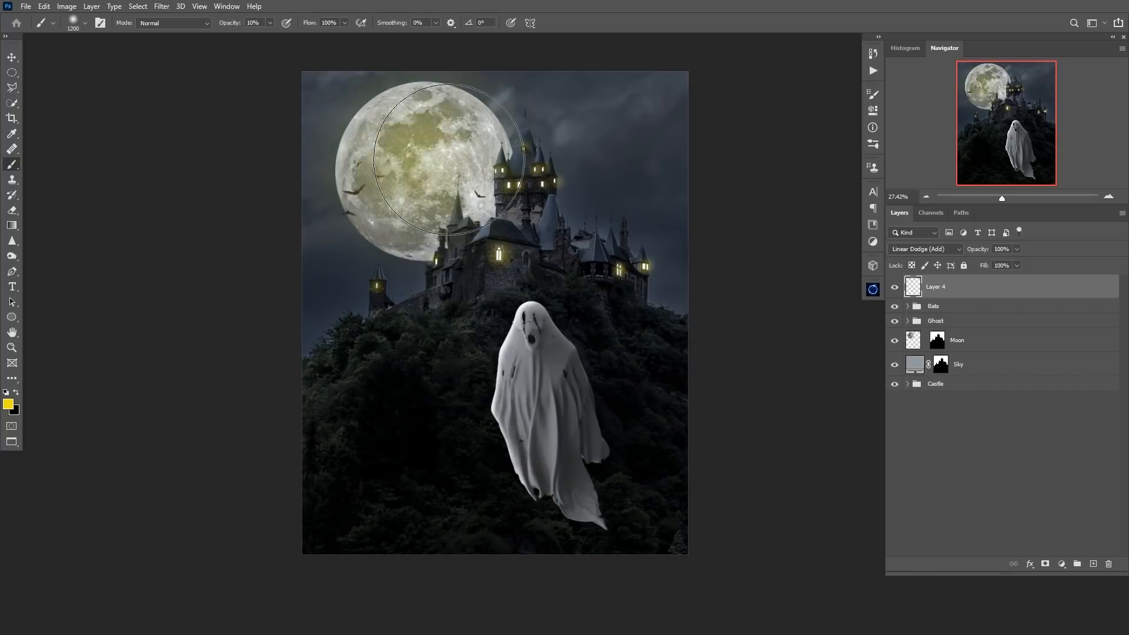
{"action": "left_click", "coordinate": [432, 177]}
{"action": "left_click", "coordinate": [395, 174]}
{"action": "left_click", "coordinate": [409, 149]}
{"action": "left_click", "coordinate": [418, 176]}
{"action": "left_click", "coordinate": [437, 212]}
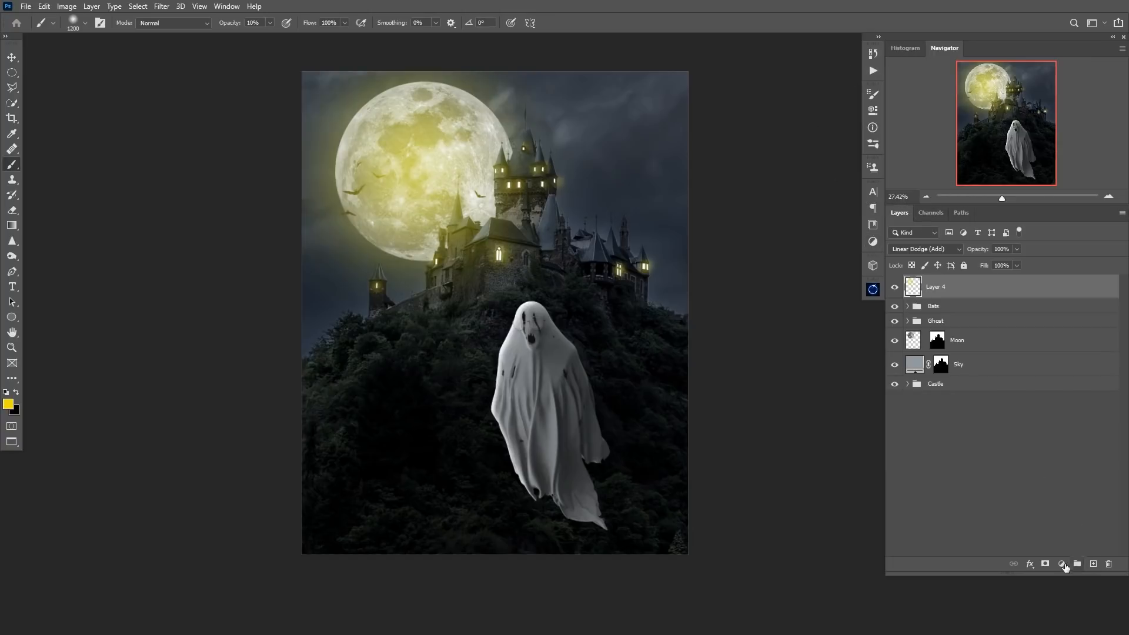
- Add a Hue/Saturation adjustment clipped to the glow layer, shift the hue to violet-blue and set saturation to -38
{"action": "left_click", "coordinate": [1061, 564]}
{"action": "left_click", "coordinate": [1053, 454]}
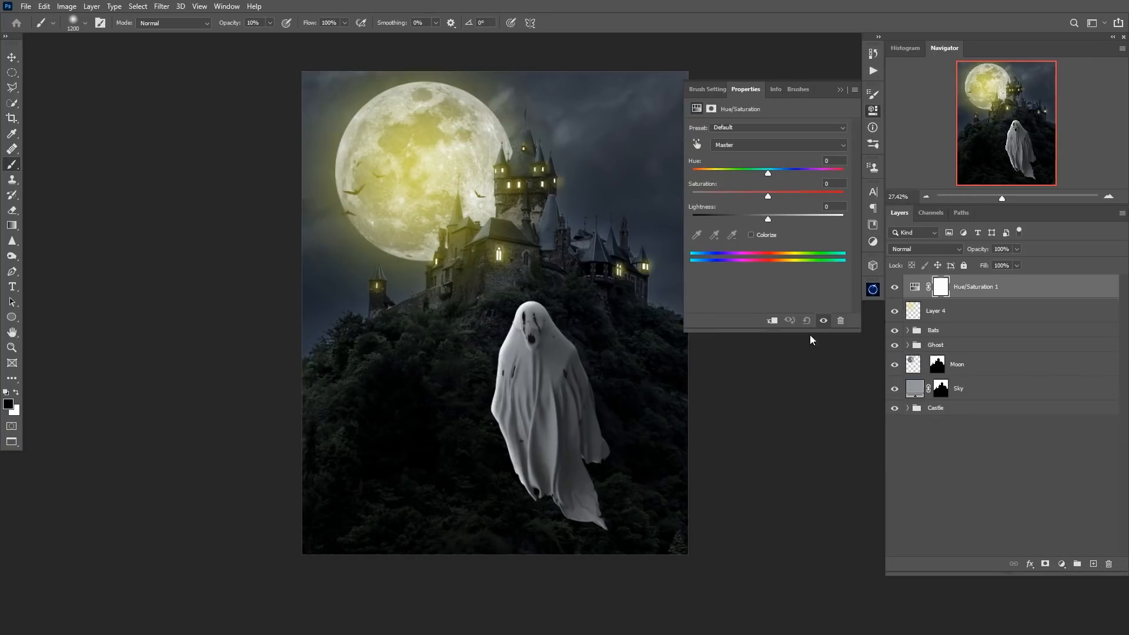
{"action": "left_click", "coordinate": [772, 320]}
{"action": "left_click_drag", "start_coordinate": [768, 173], "coordinate": [697, 177]}
{"action": "left_click_drag", "start_coordinate": [755, 198], "coordinate": [731, 194]}
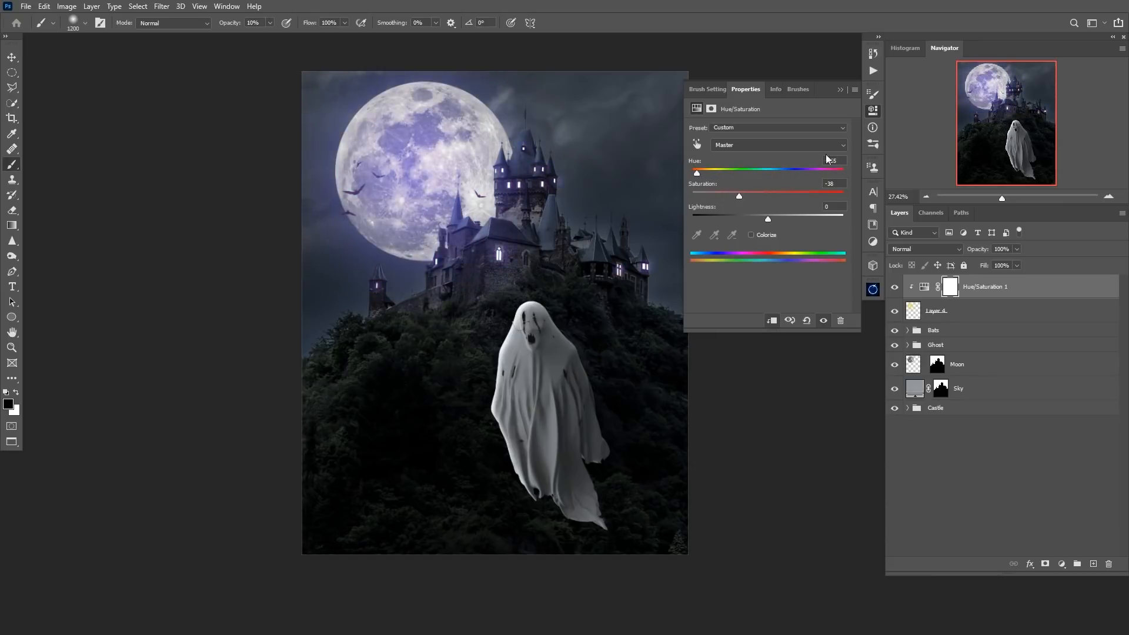
- Delete the glow layer together with its clipped Hue/Saturation adjustment
{"action": "left_click", "coordinate": [841, 89]}
{"action": "left_click", "coordinate": [914, 314]}
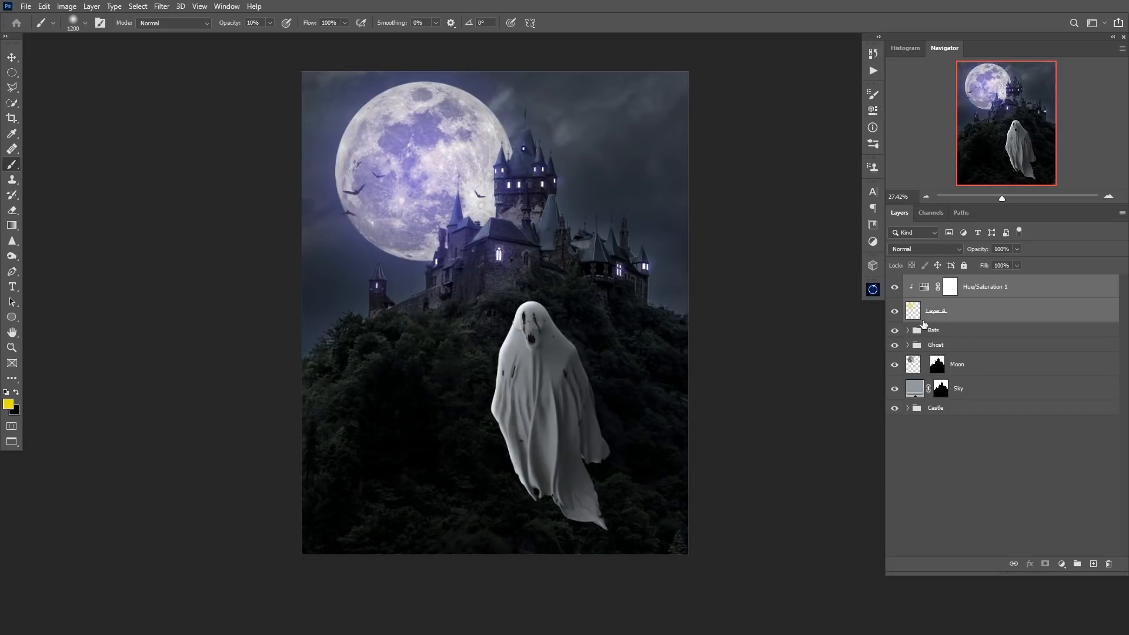
{"action": "key", "text": "Delete"}
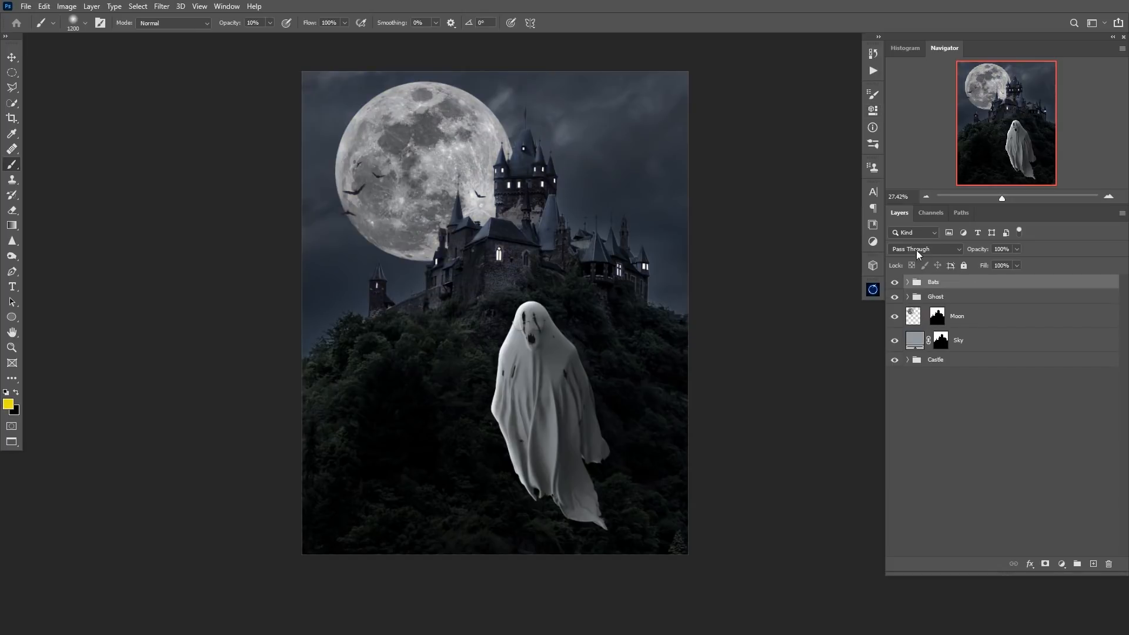
- Load the RGB channel's luminosity as a selection and add a new layer above Bats with a mask made from it
{"action": "left_click", "coordinate": [935, 213]}
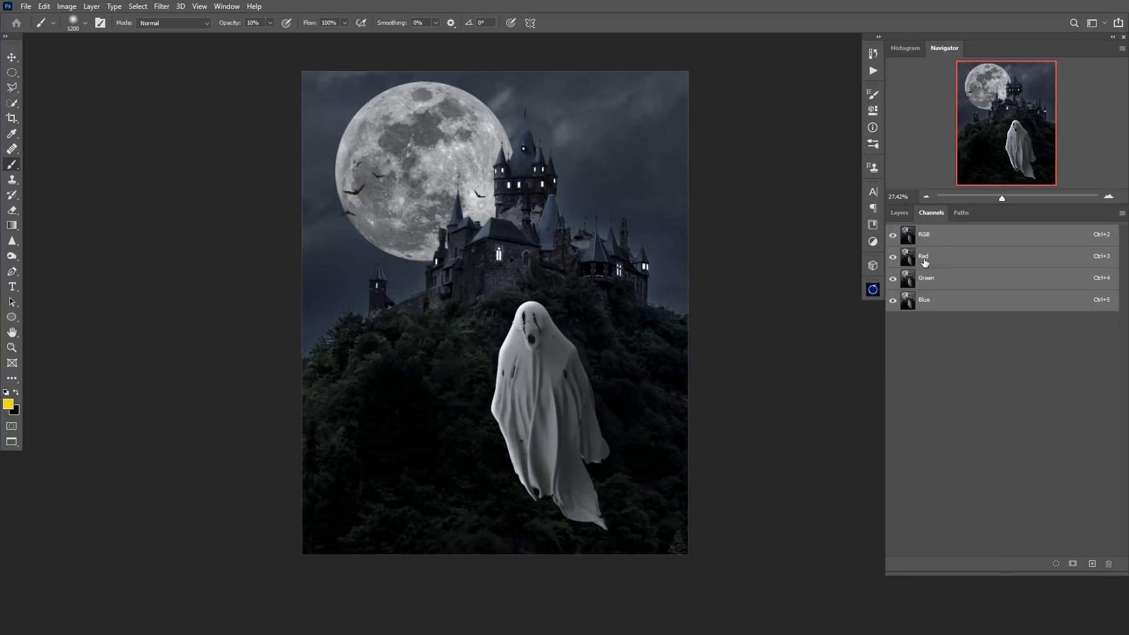
{"action": "left_click", "coordinate": [908, 238], "text": "ctrl"}
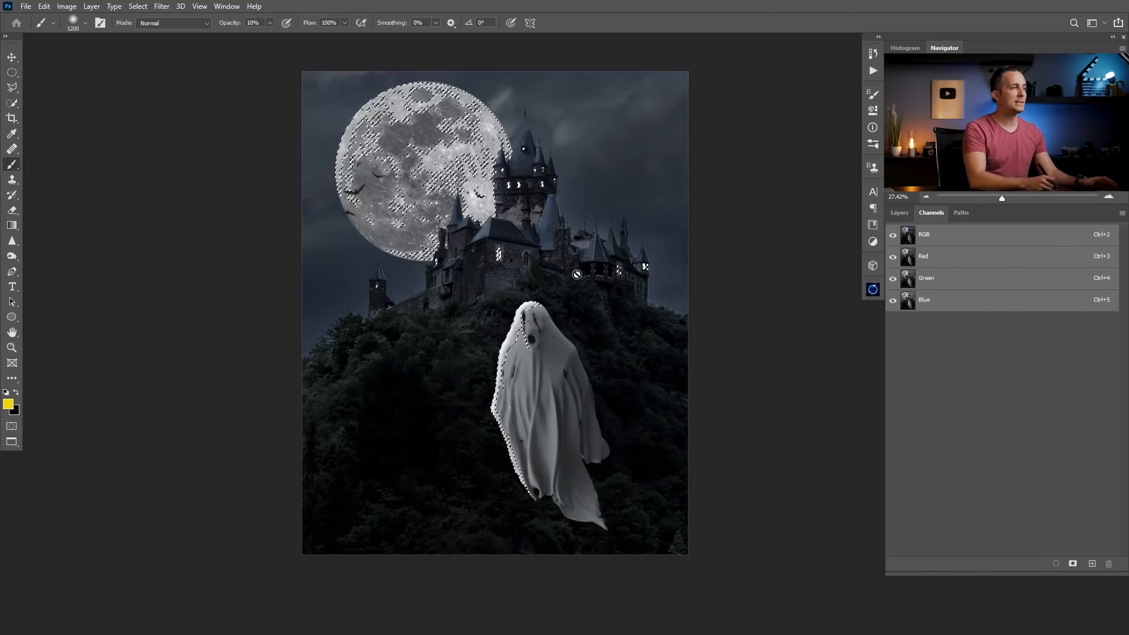
{"action": "left_click", "coordinate": [899, 213]}
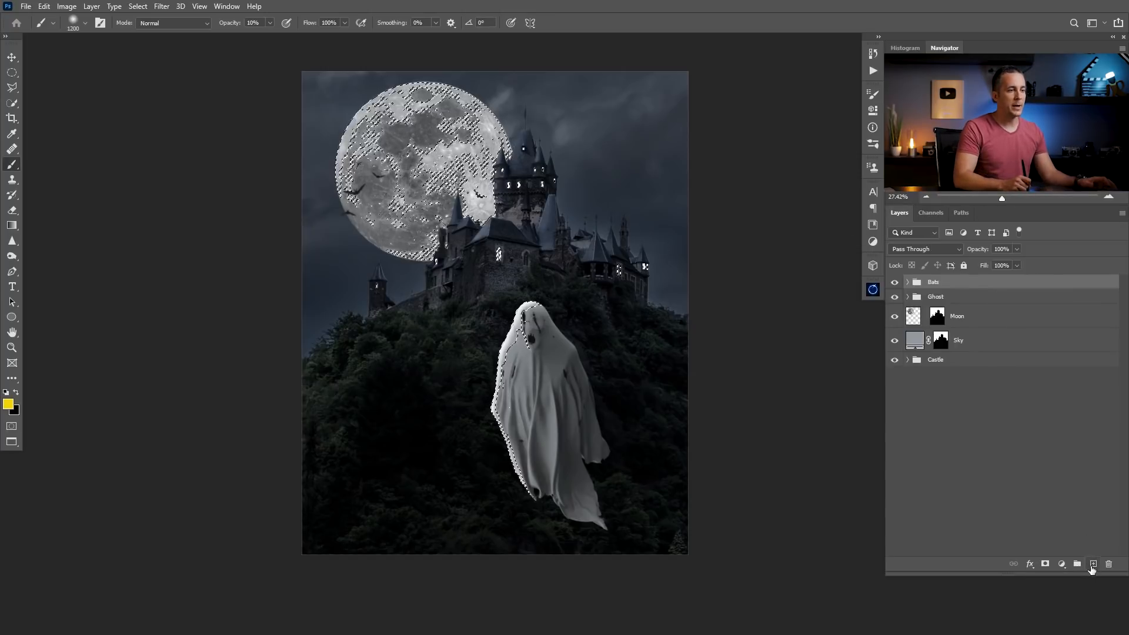
{"action": "left_click", "coordinate": [1090, 564]}
{"action": "left_click", "coordinate": [1046, 564]}
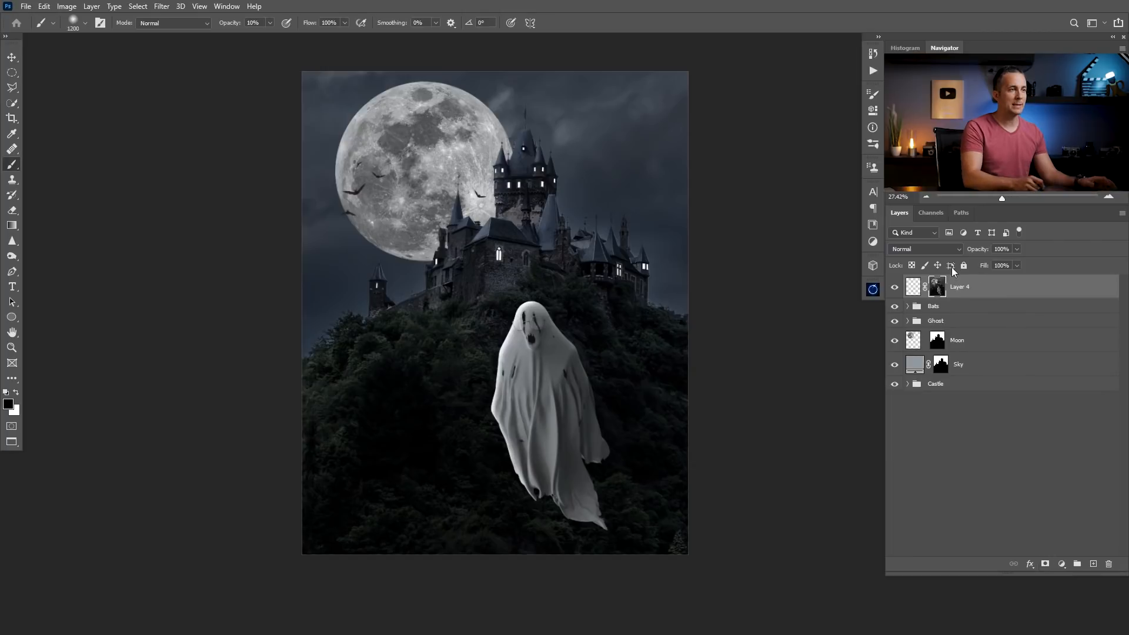
- Darken the Layer 4 mask with Levels, raising the black input level to 119 to isolate the brightest highlights
{"action": "left_click", "coordinate": [938, 287], "text": "alt"}
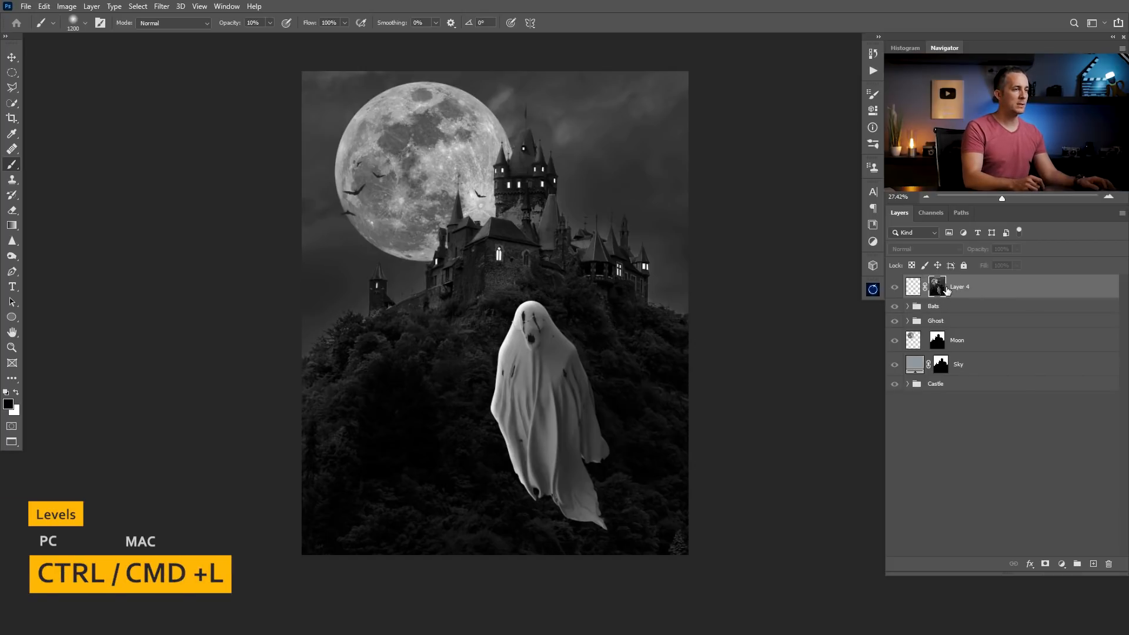
{"action": "key", "text": "ctrl+l"}
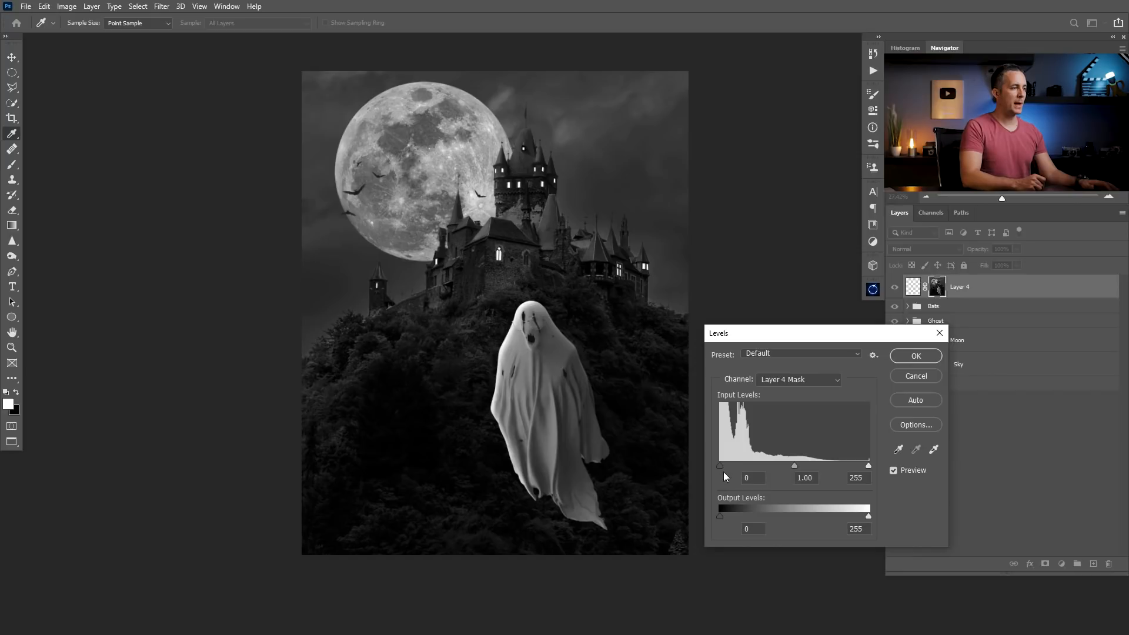
{"action": "left_click_drag", "start_coordinate": [720, 465], "coordinate": [758, 465]}
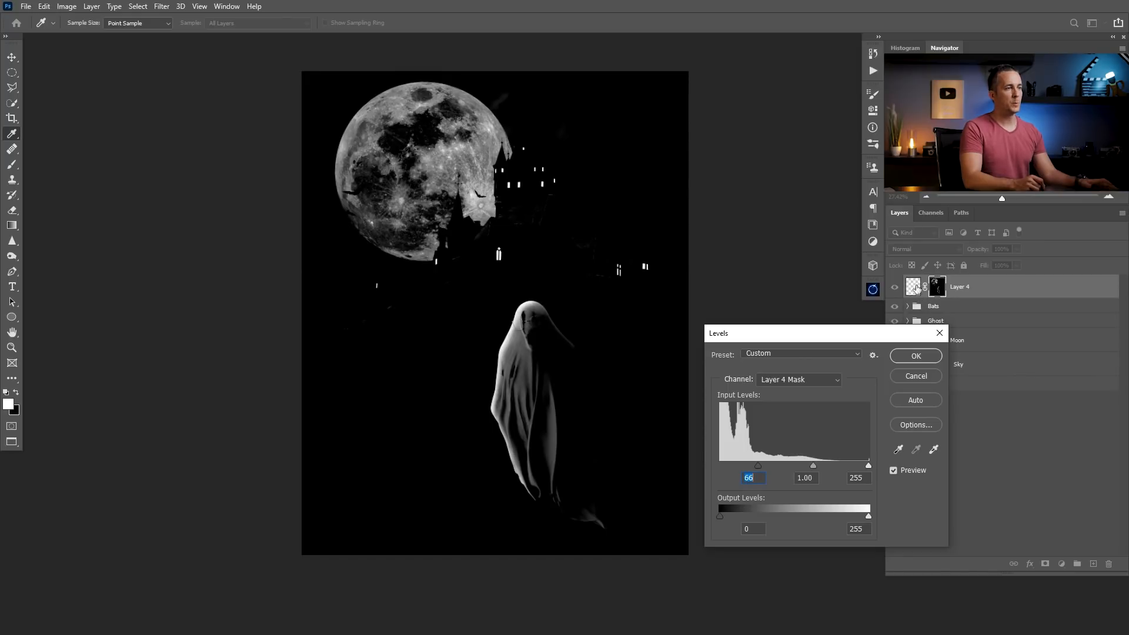
{"action": "left_click_drag", "start_coordinate": [765, 467], "coordinate": [788, 468]}
{"action": "key", "text": "Up"}
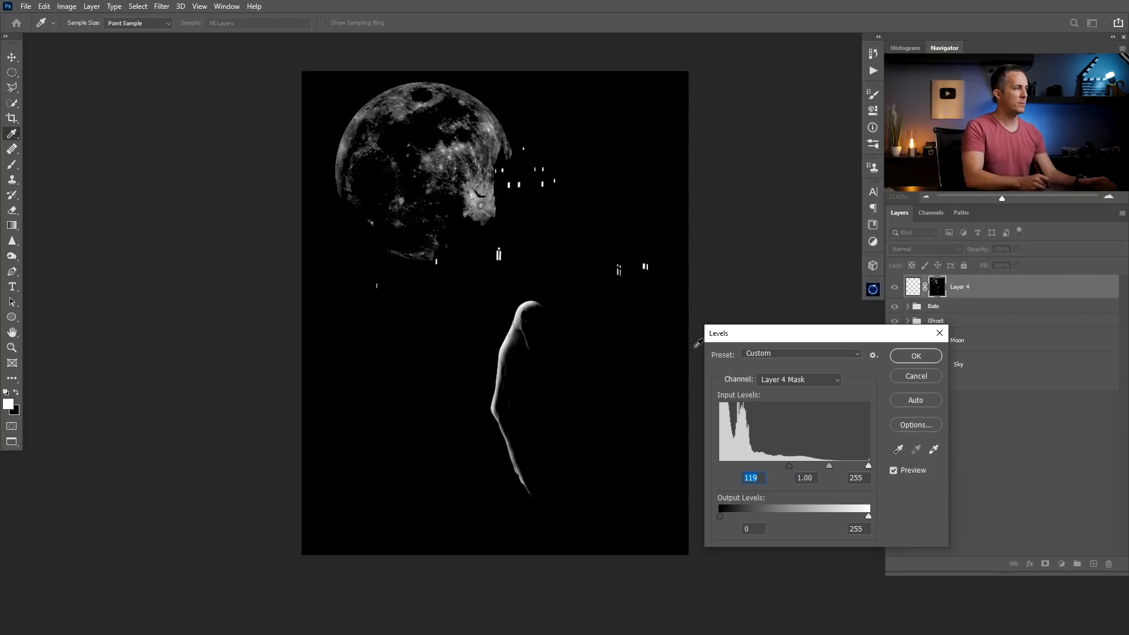
{"action": "left_click", "coordinate": [925, 357]}
- Fill Layer 4 itself with white and set its blend mode to Linear Dodge (Add)
{"action": "left_click", "coordinate": [913, 288]}
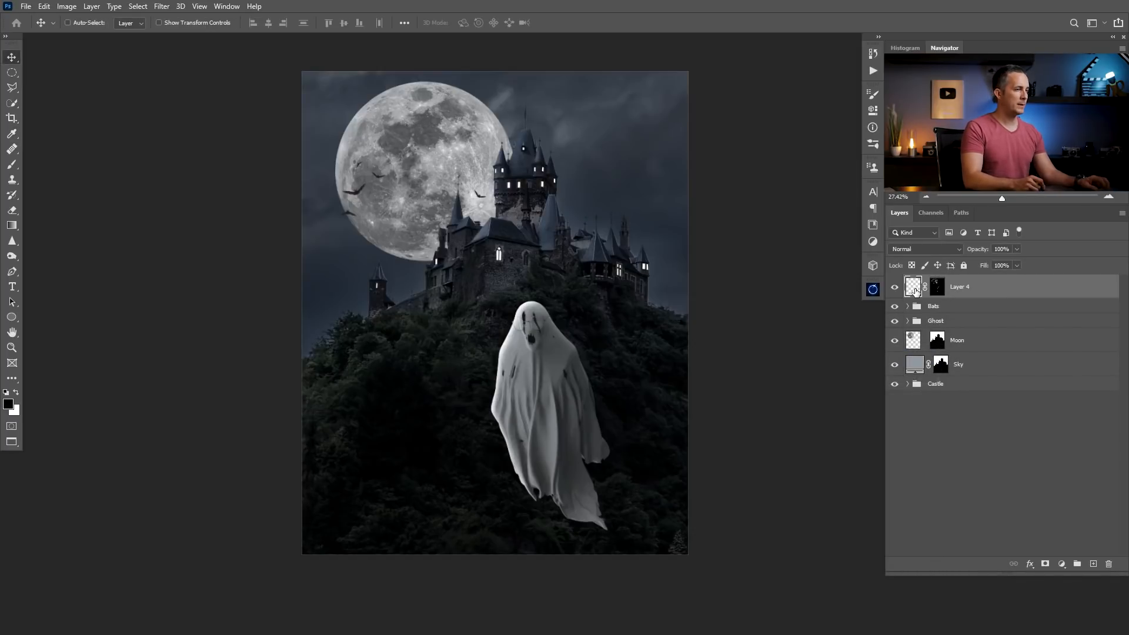
{"action": "key", "text": "ctrl+BackSpace"}
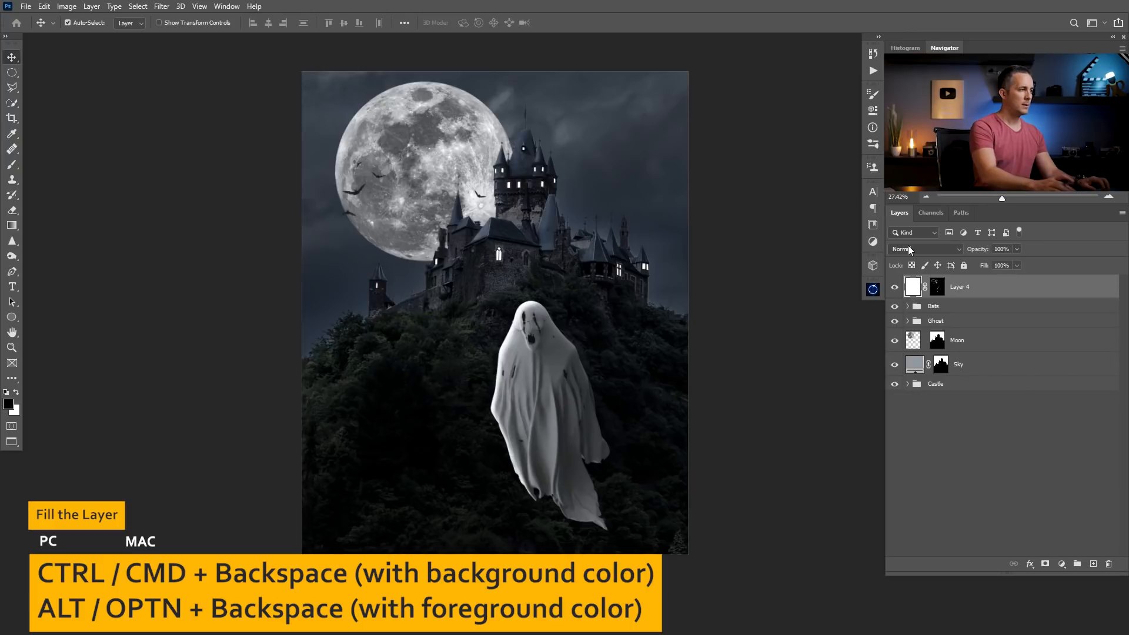
{"action": "left_click", "coordinate": [923, 249]}
{"action": "left_click", "coordinate": [917, 351]}
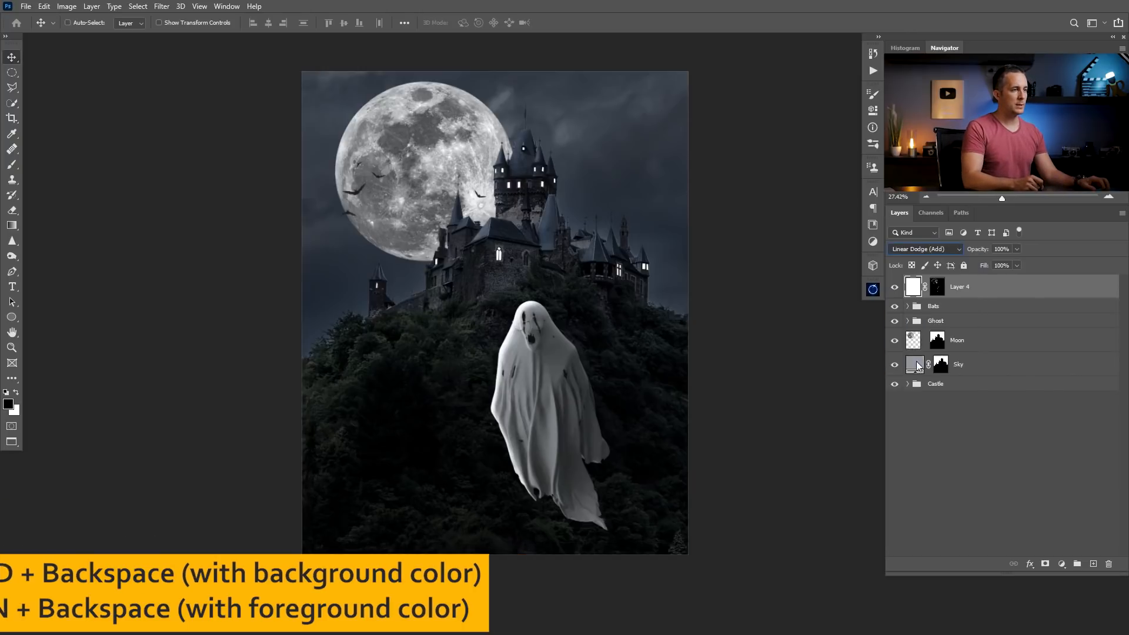
- Compare the image with and without Layer 4 and inspect its luminosity mask on its own
{"action": "left_click", "coordinate": [895, 287]}
{"action": "left_click", "coordinate": [895, 287]}
{"action": "left_click", "coordinate": [895, 286]}
{"action": "left_click", "coordinate": [895, 286]}
{"action": "left_click", "coordinate": [895, 288]}
{"action": "left_click", "coordinate": [893, 288]}
{"action": "left_click", "coordinate": [895, 288]}
{"action": "left_click", "coordinate": [894, 288]}
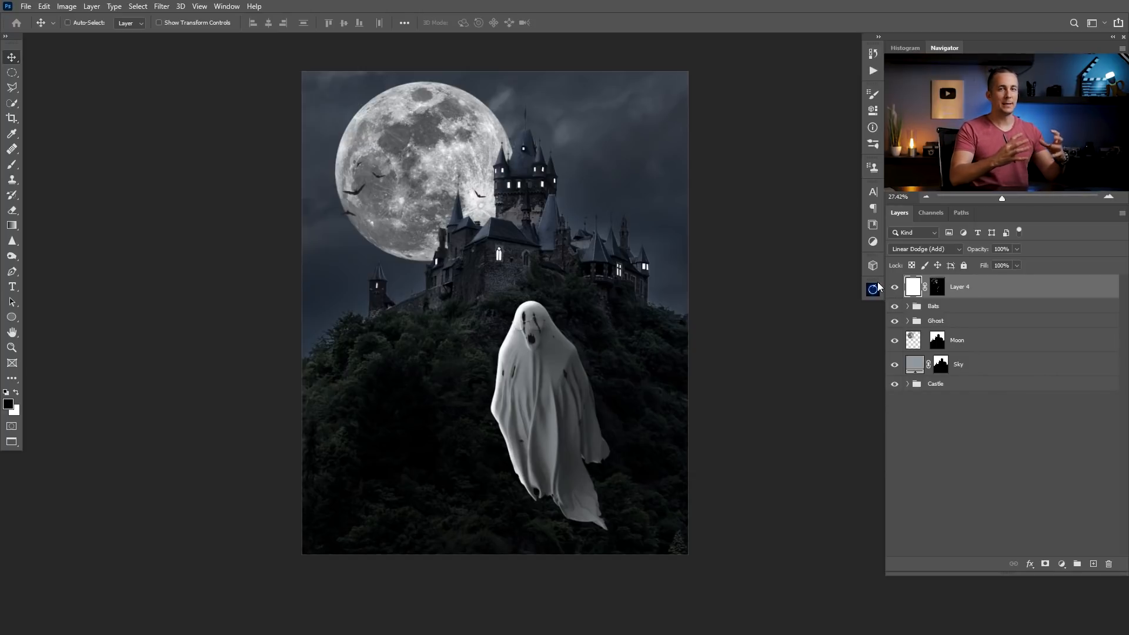
{"action": "key", "text": "x"}
{"action": "left_click", "coordinate": [938, 290], "text": "alt"}
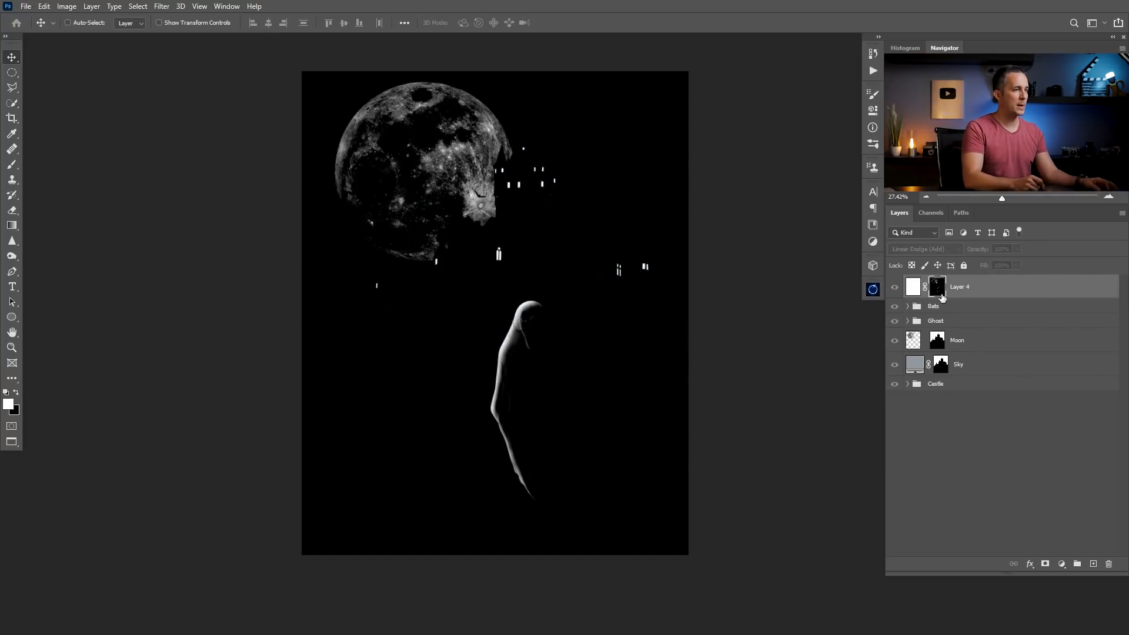
{"action": "left_click", "coordinate": [938, 292], "text": "alt"}
- Duplicate Layer 4 and soften the copy's mask with a Gaussian Blur of 30 pixels
{"action": "left_click", "coordinate": [913, 288]}
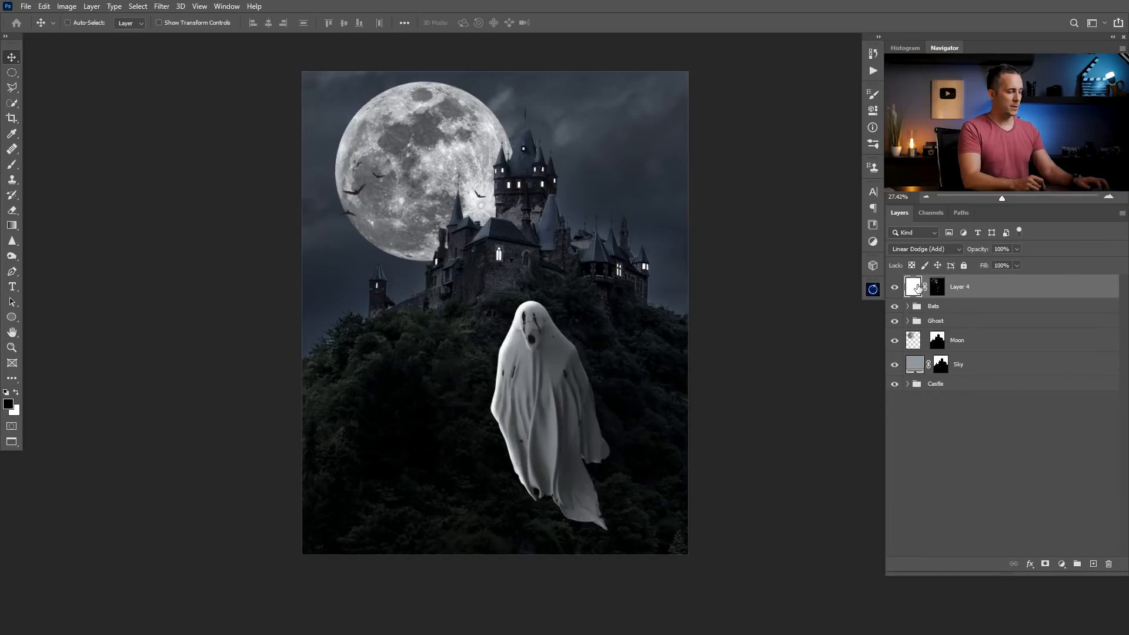
{"action": "key", "text": "ctrl+j"}
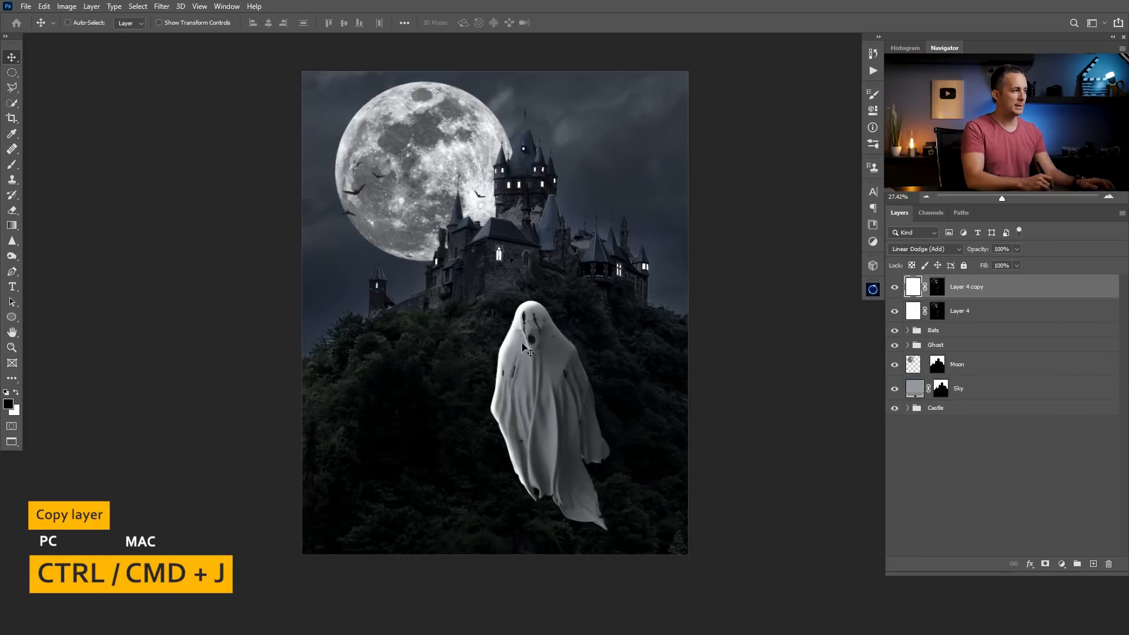
{"action": "left_click", "coordinate": [940, 290]}
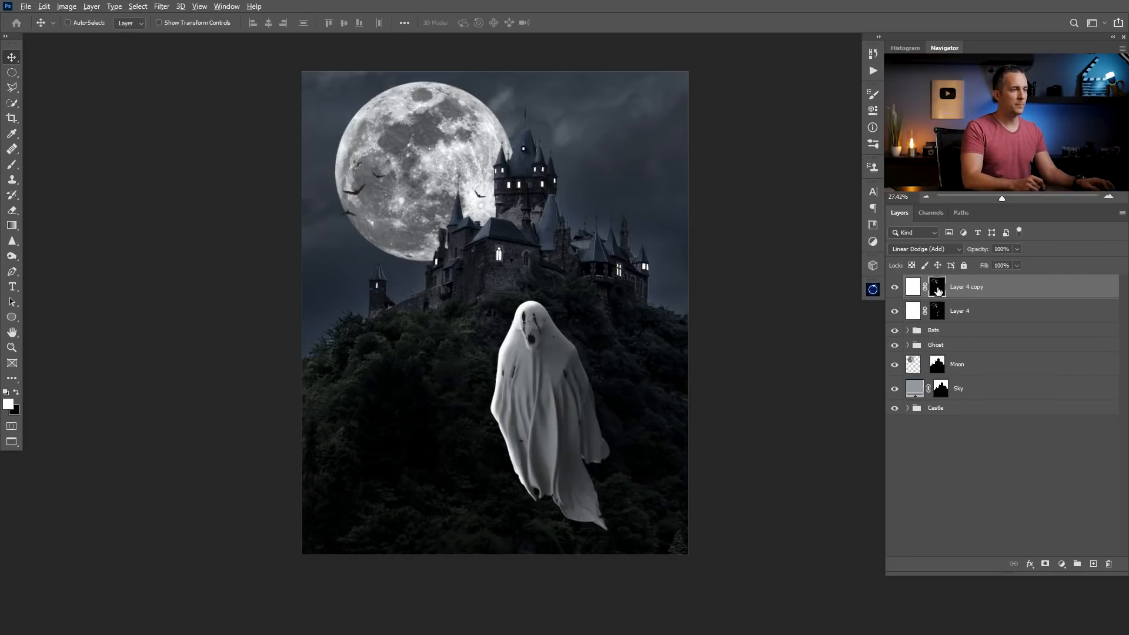
{"action": "left_click", "coordinate": [939, 290], "text": "alt"}
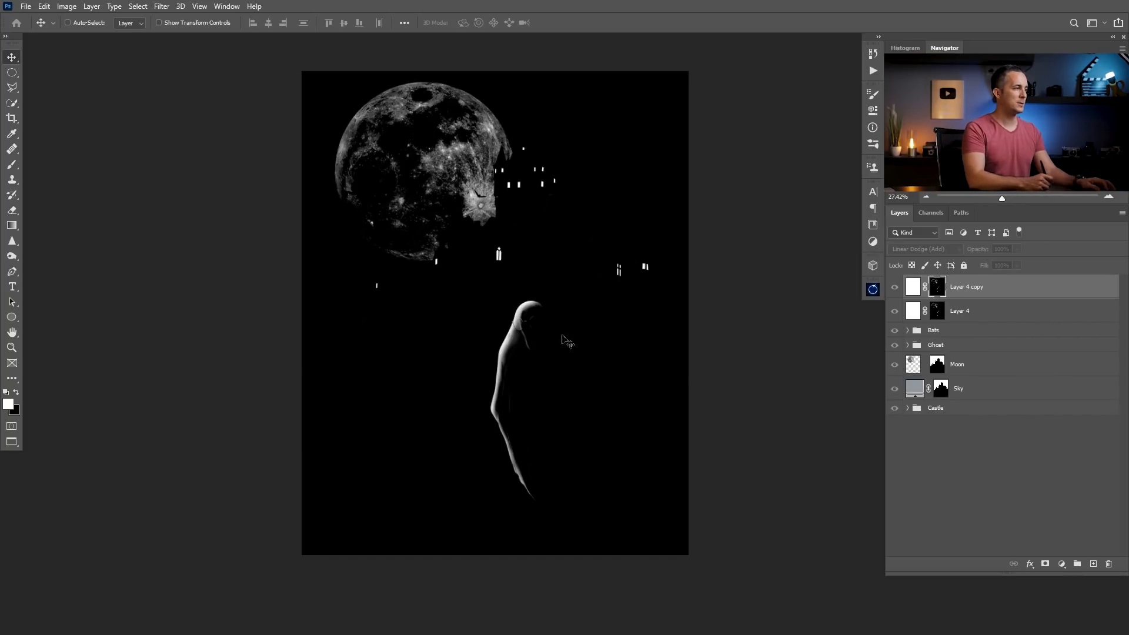
{"action": "left_click", "coordinate": [161, 7]}
{"action": "mouse_move", "coordinate": [176, 134]}
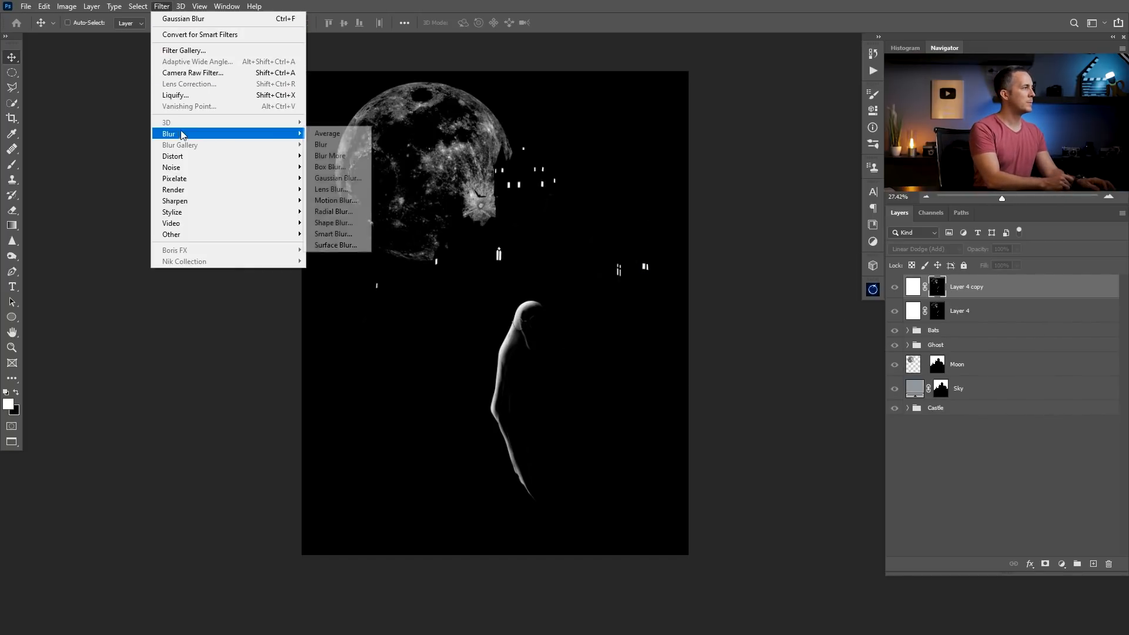
{"action": "left_click", "coordinate": [340, 178]}
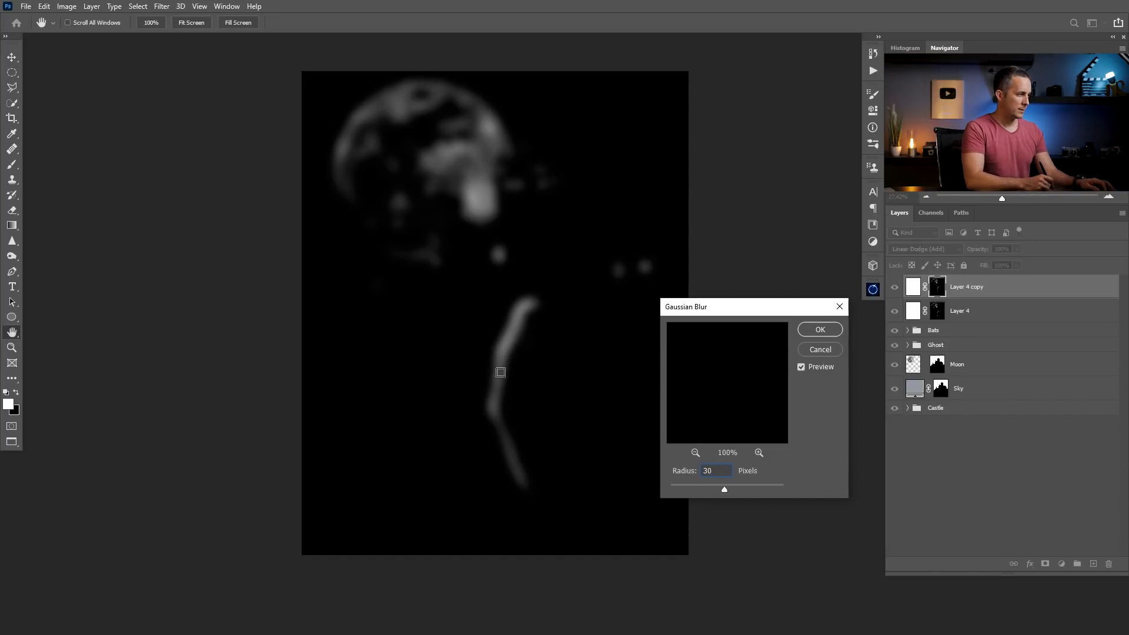
{"action": "left_click", "coordinate": [821, 329]}
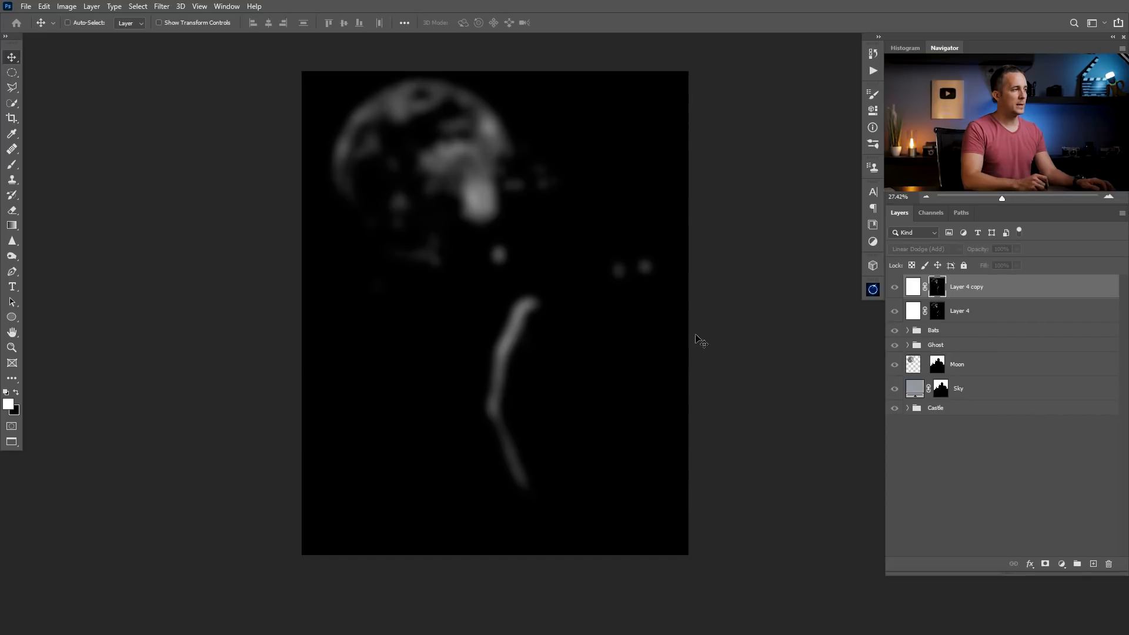
{"action": "left_click", "coordinate": [937, 290], "text": "alt"}
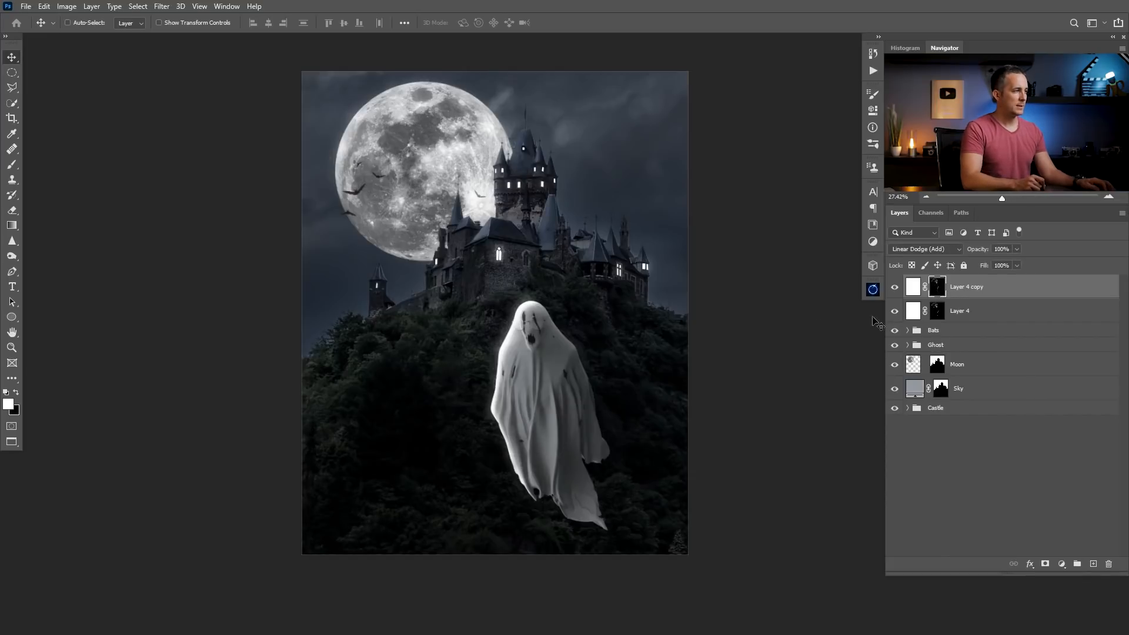
- Compare the image with and without the blurred copy, examining the glow around the castle windows and the ghost up close
{"action": "left_click", "coordinate": [895, 287]}
{"action": "left_click", "coordinate": [894, 287]}
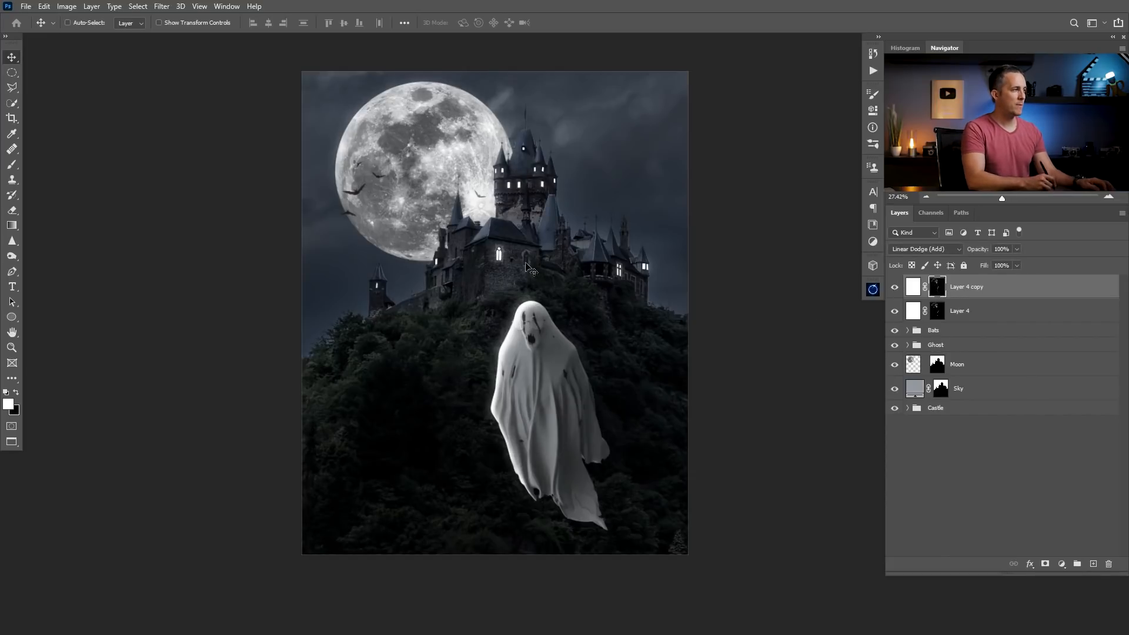
{"action": "left_click", "coordinate": [894, 288]}
{"action": "left_click", "coordinate": [895, 287]}
{"action": "left_click_drag", "start_coordinate": [616, 270], "coordinate": [764, 297]}
{"action": "left_click", "coordinate": [894, 287]}
{"action": "left_click", "coordinate": [895, 288]}
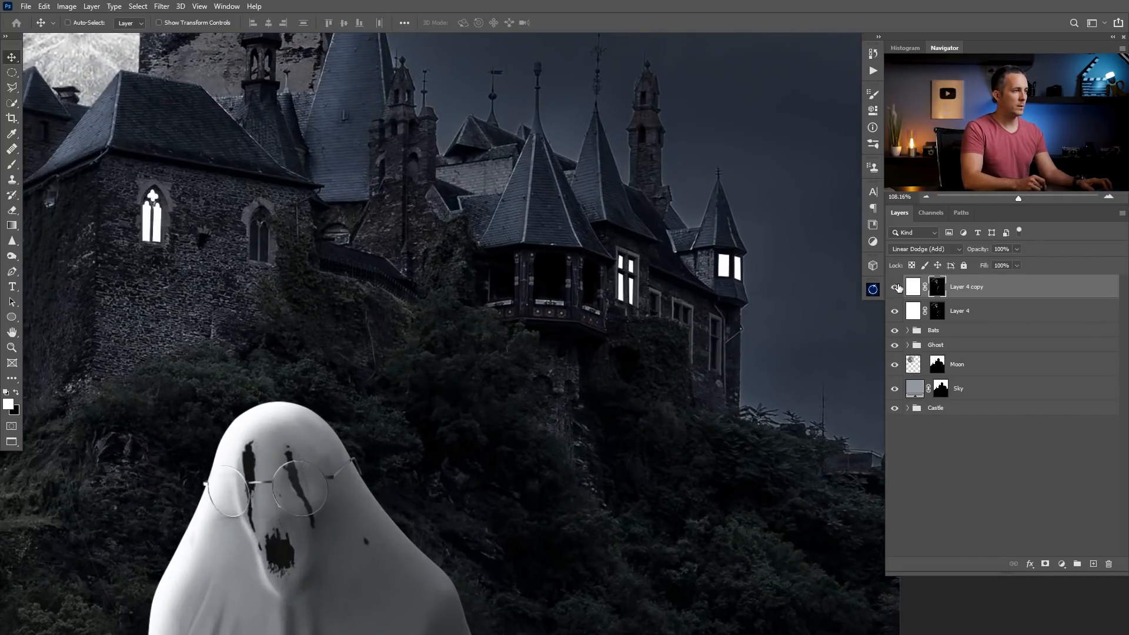
{"action": "mouse_move", "coordinate": [460, 443]}
{"action": "left_mouse_down"}
{"action": "mouse_move", "coordinate": [605, 214]}
{"action": "mouse_move", "coordinate": [636, 214]}
{"action": "left_mouse_up"}
{"action": "key", "text": "b"}
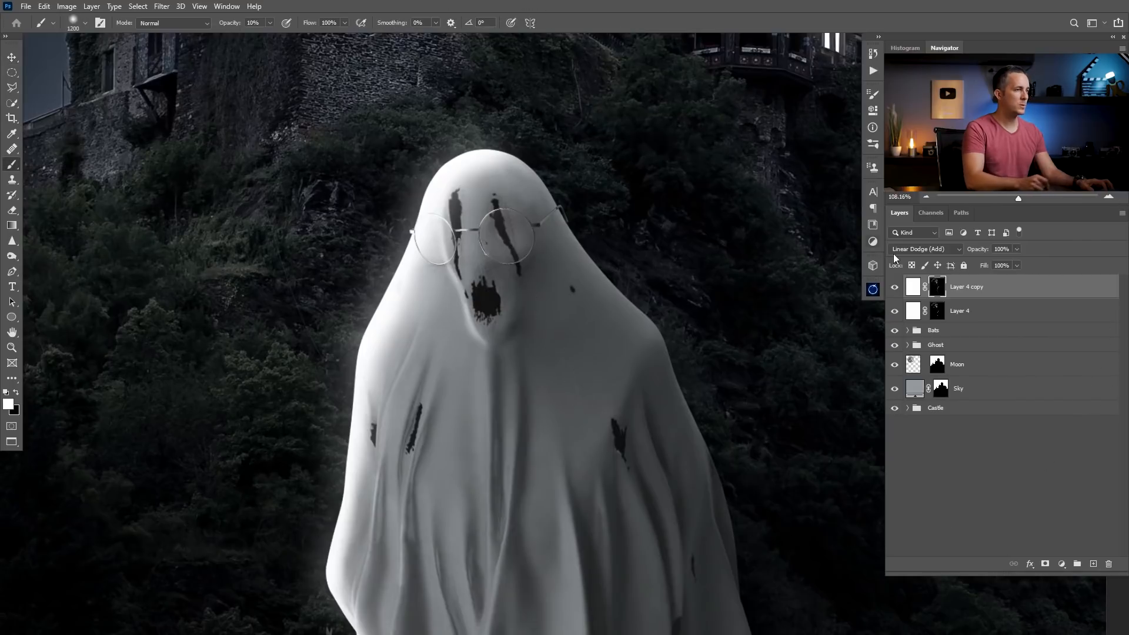
{"action": "left_click", "coordinate": [894, 287]}
{"action": "left_click", "coordinate": [895, 288]}
{"action": "mouse_move", "coordinate": [688, 313]}
{"action": "left_mouse_down"}
{"action": "mouse_move", "coordinate": [555, 331]}
{"action": "mouse_move", "coordinate": [599, 336]}
{"action": "left_mouse_up"}
{"action": "key", "text": "v"}
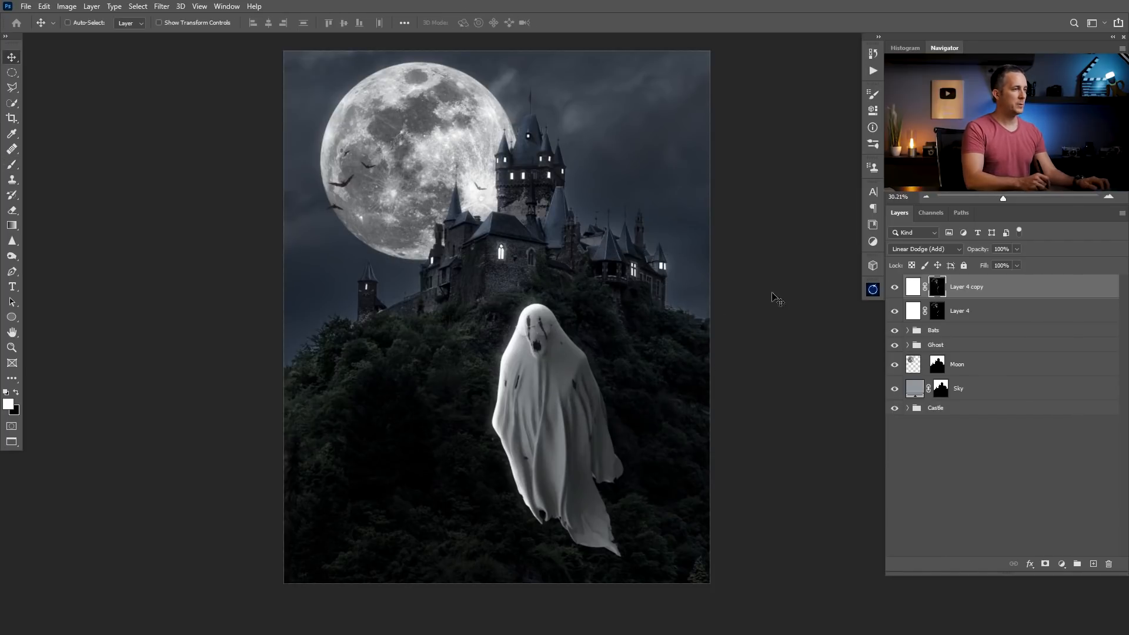
- Undo the 30-pixel blur and make a fresh unblurred duplicate of Layer 4
{"action": "left_click", "coordinate": [943, 295], "text": "ctrl"}
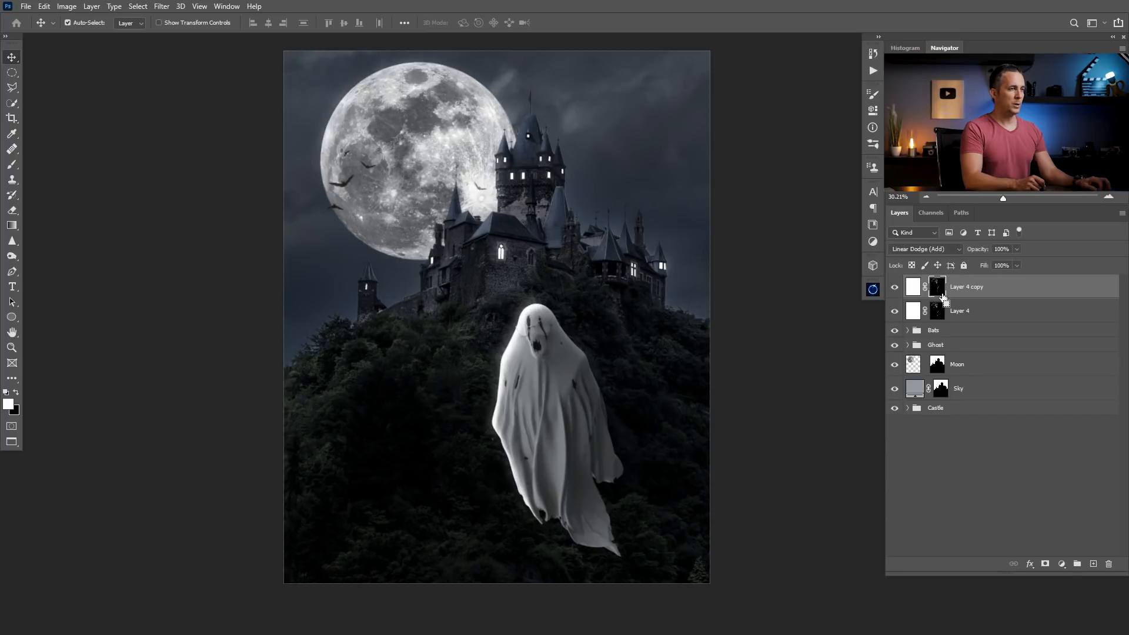
{"action": "key", "text": "ctrl+z"}
{"action": "key", "text": "ctrl+j"}
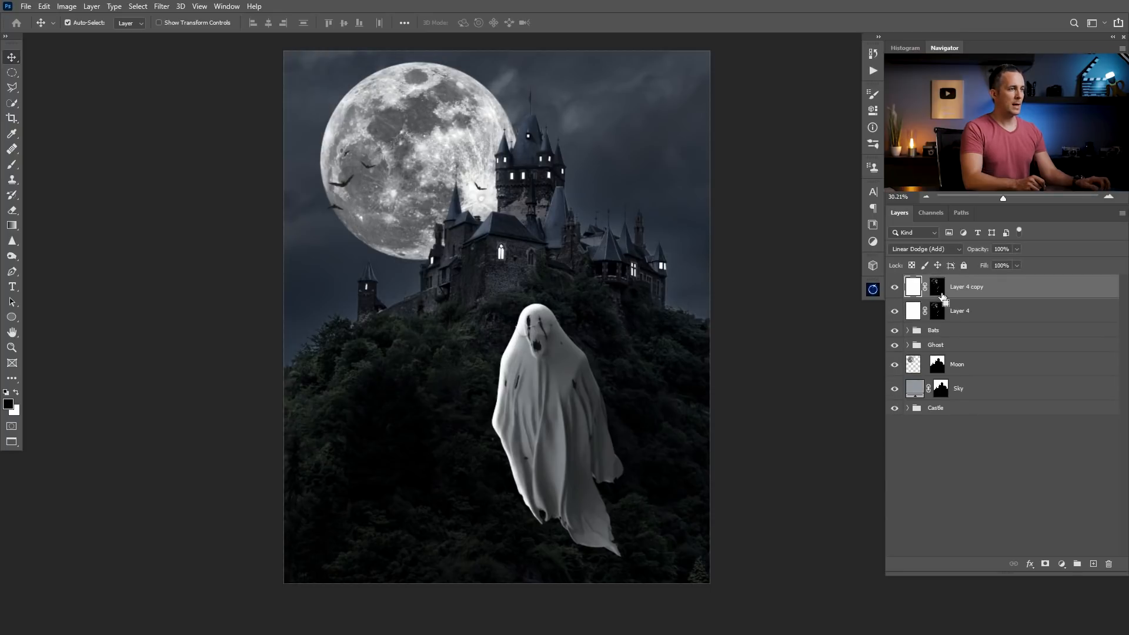
- Soften the Layer 4 copy mask with a Gaussian Blur of 20 pixels and compare the glow on and off
{"action": "left_click", "coordinate": [939, 292], "text": "alt"}
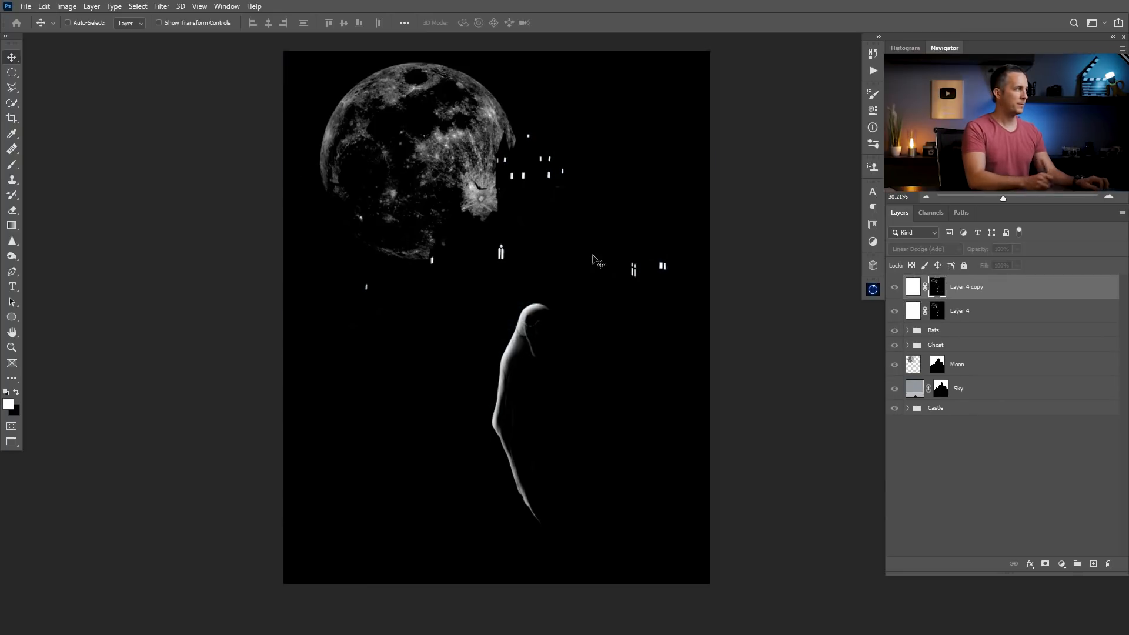
{"action": "left_click", "coordinate": [162, 7]}
{"action": "mouse_move", "coordinate": [224, 141]}
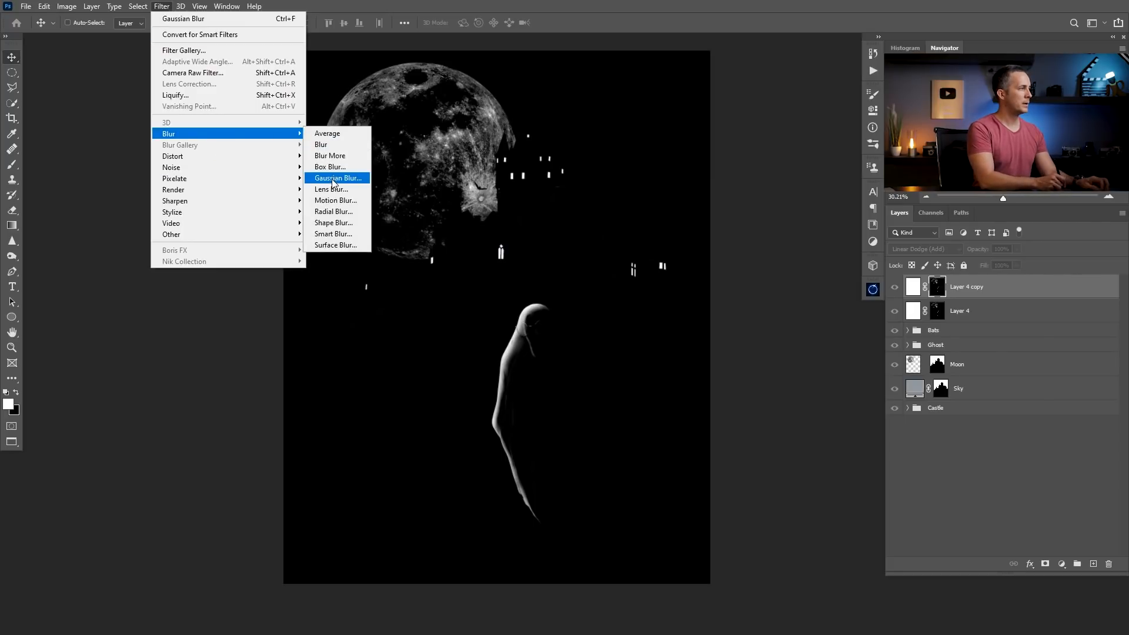
{"action": "left_click", "coordinate": [336, 178]}
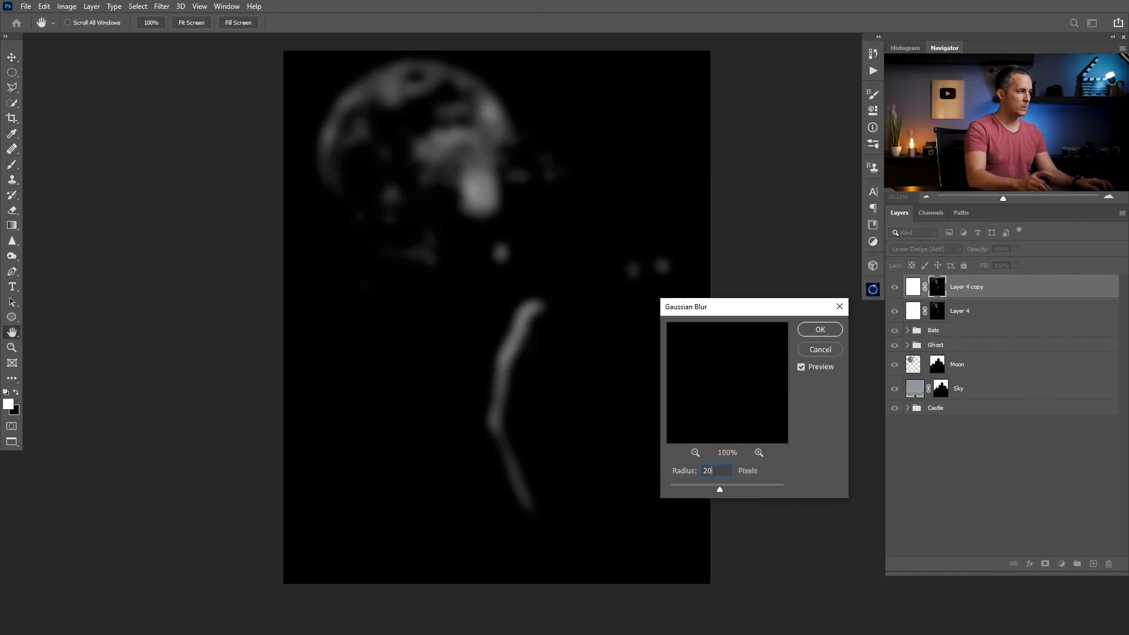
{"action": "type", "text": "20"}
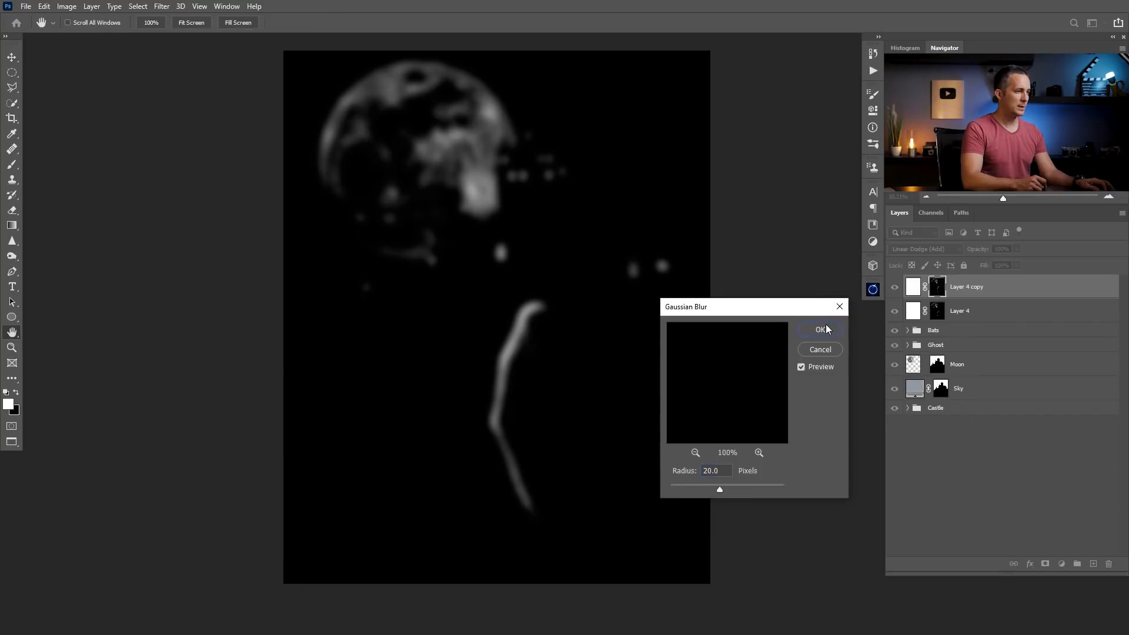
{"action": "left_click", "coordinate": [838, 330]}
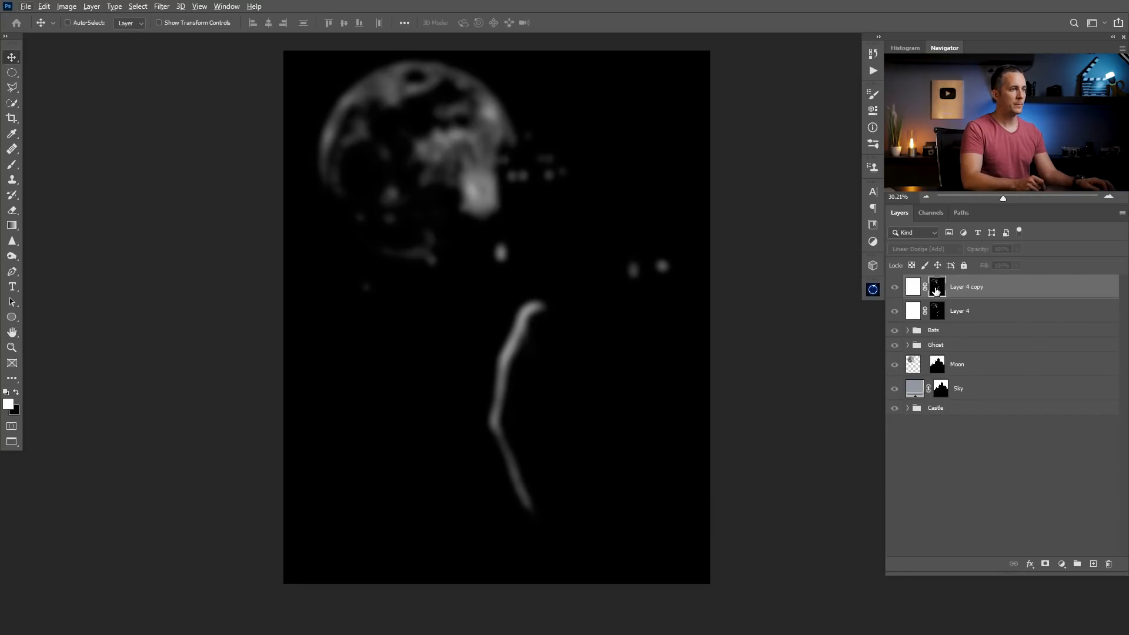
{"action": "left_click", "coordinate": [914, 291]}
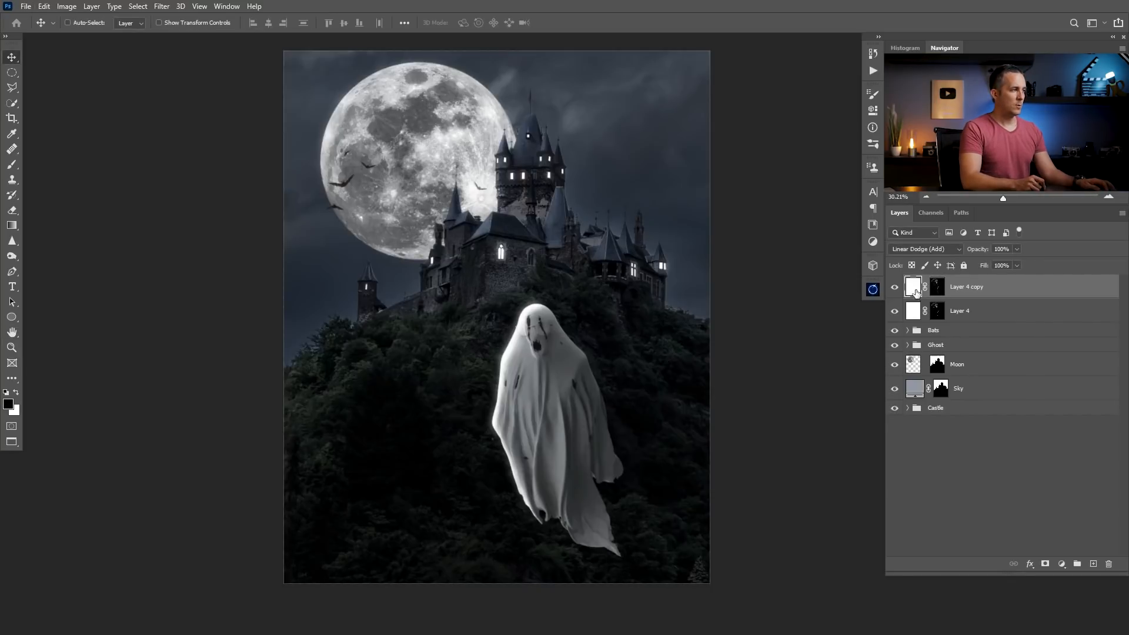
{"action": "left_click", "coordinate": [896, 287]}
{"action": "left_click", "coordinate": [895, 288]}
- Brighten the Layer 4 copy mask with Levels, setting the midtone input level to 1.42
{"action": "left_click", "coordinate": [937, 289]}
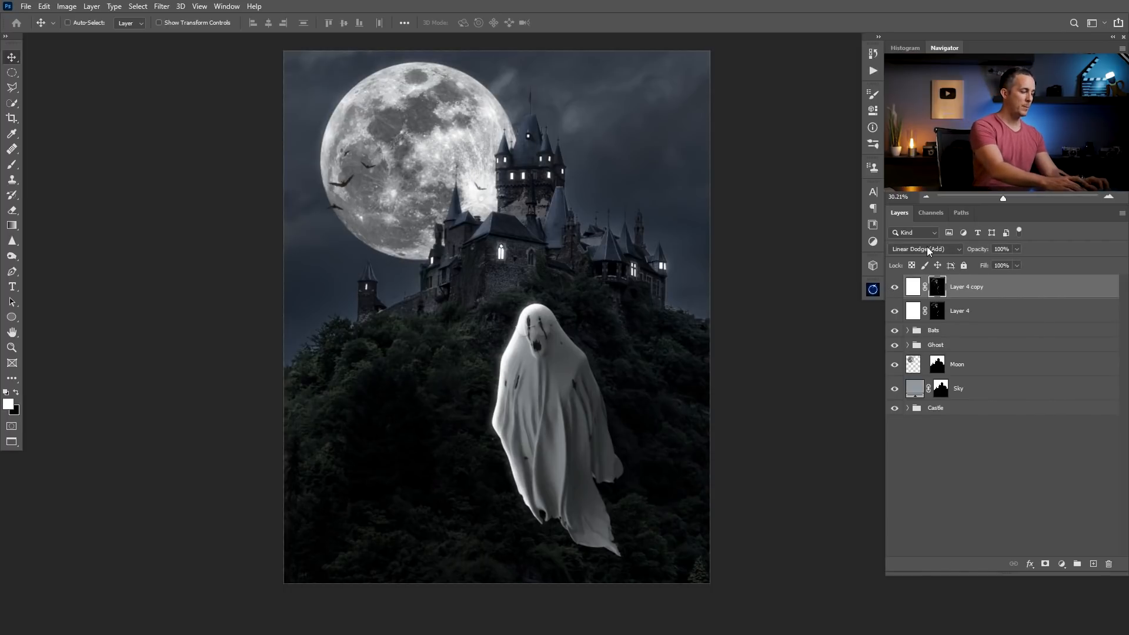
{"action": "left_click", "coordinate": [67, 7]}
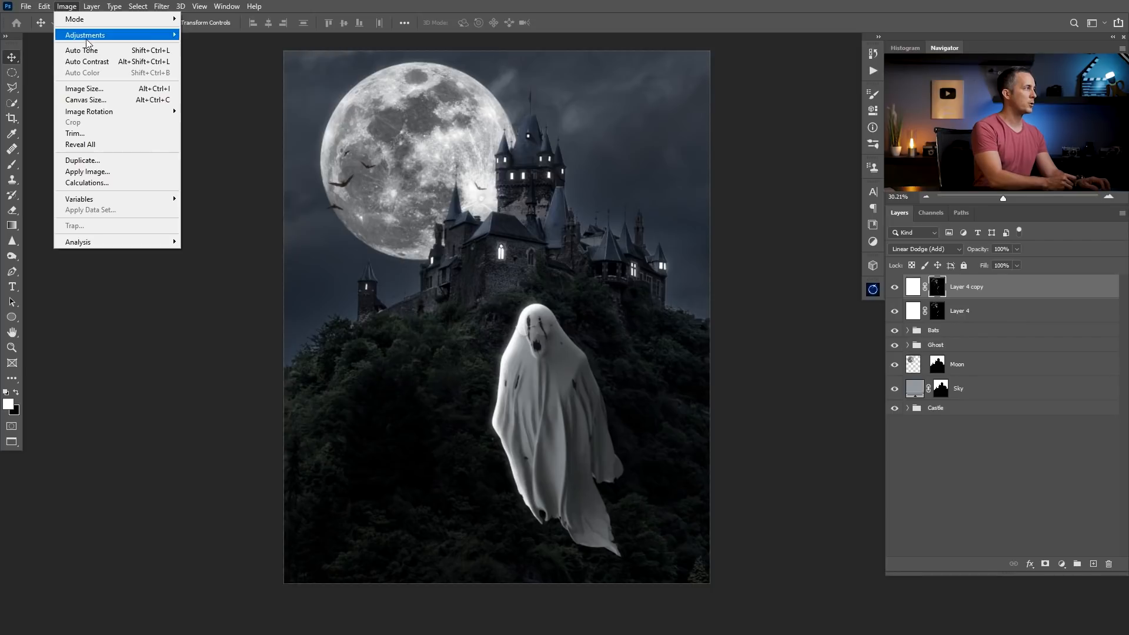
{"action": "mouse_move", "coordinate": [99, 36]}
{"action": "left_click", "coordinate": [229, 49]}
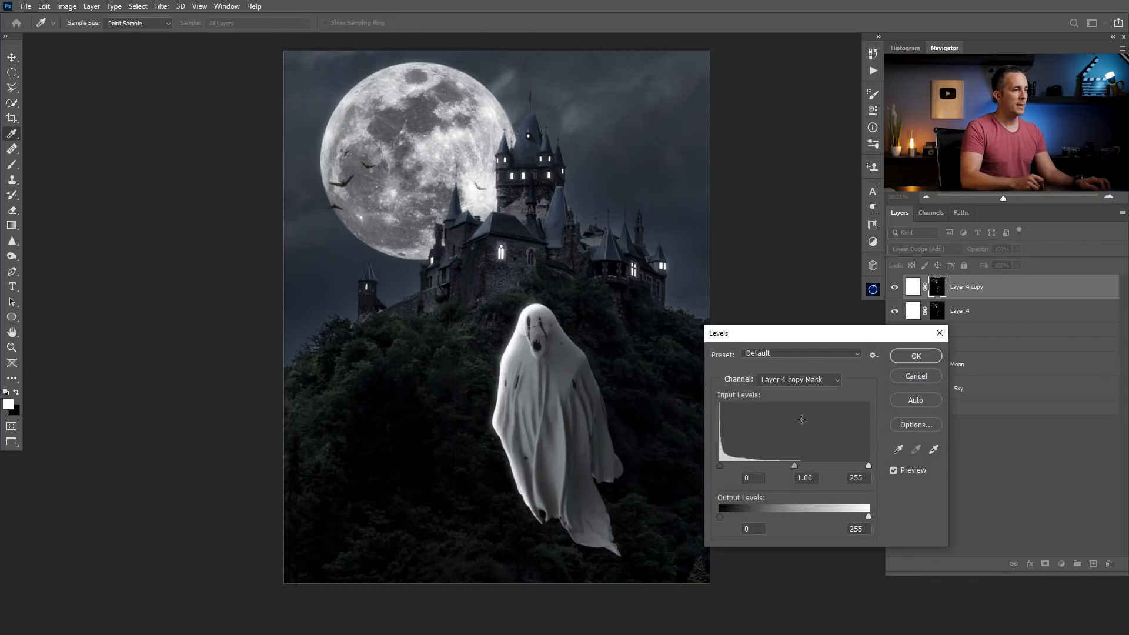
{"action": "left_click_drag", "start_coordinate": [808, 345], "coordinate": [826, 365]}
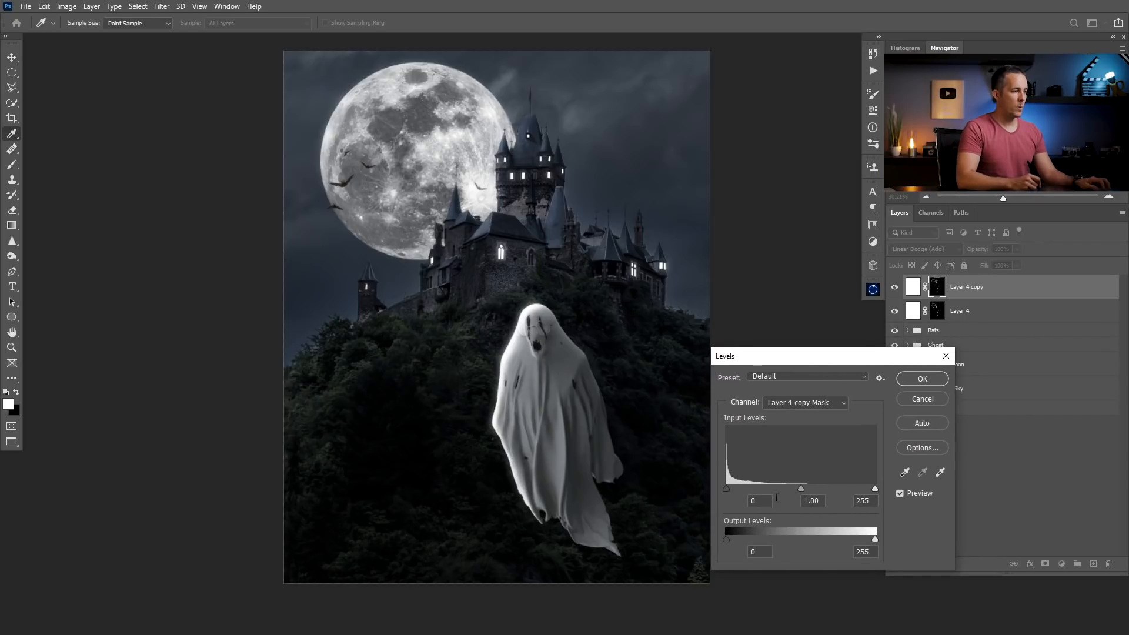
{"action": "left_click_drag", "start_coordinate": [818, 486], "coordinate": [891, 475]}
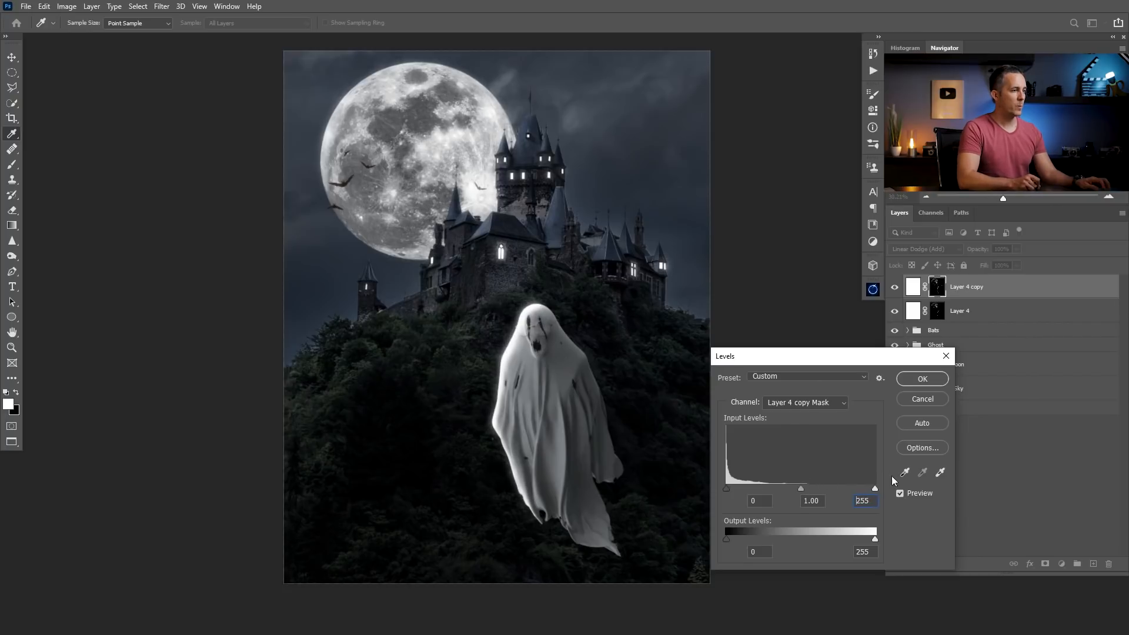
{"action": "mouse_move", "coordinate": [803, 489]}
{"action": "left_mouse_down"}
{"action": "mouse_move", "coordinate": [773, 490]}
{"action": "mouse_move", "coordinate": [782, 489]}
{"action": "left_mouse_up"}
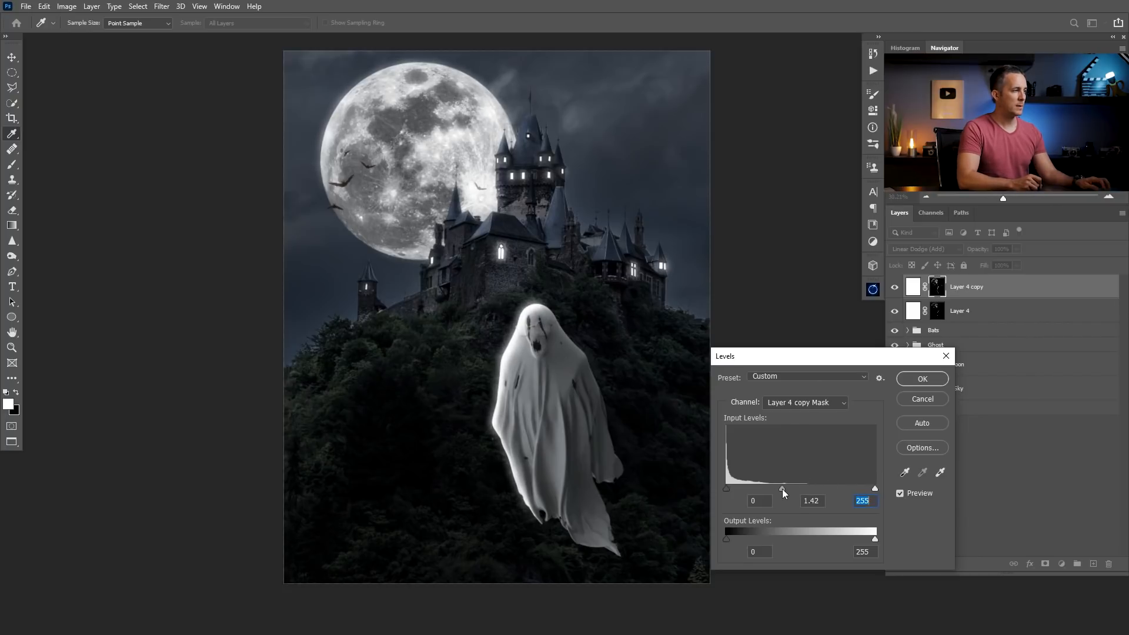
{"action": "left_click", "coordinate": [782, 489]}
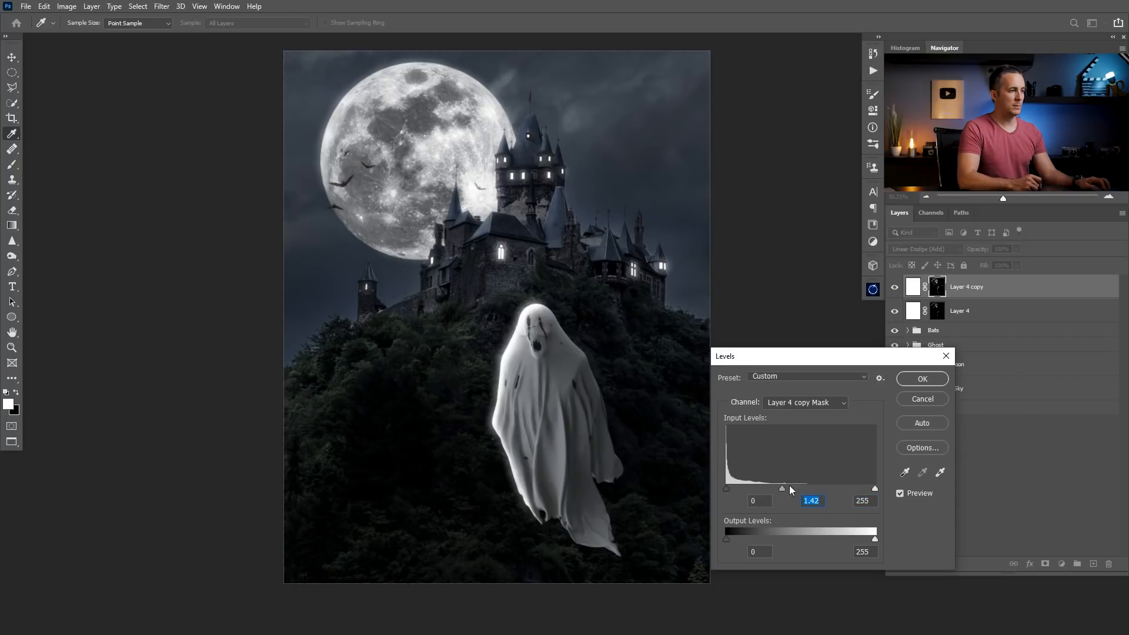
{"action": "left_click", "coordinate": [923, 379]}
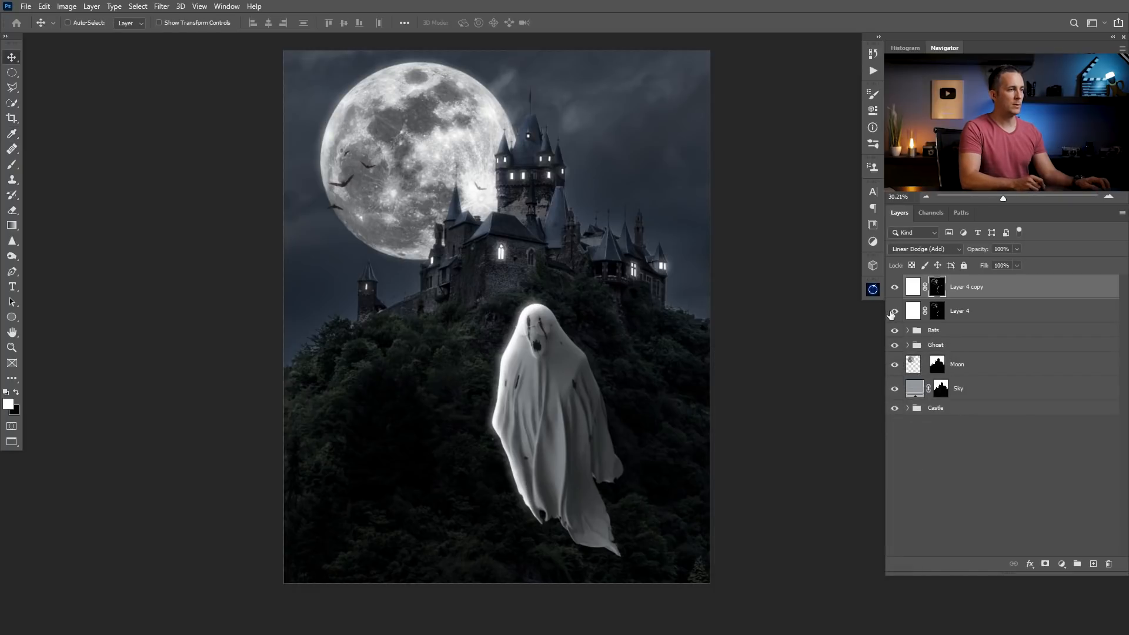
- Hide Layer 4 and compare the image with and without the Layer 4 copy glow
{"action": "left_click", "coordinate": [896, 312]}
{"action": "left_click", "coordinate": [895, 288]}
{"action": "left_click", "coordinate": [895, 287]}
{"action": "left_click", "coordinate": [895, 287]}
{"action": "left_click", "coordinate": [895, 287]}
{"action": "left_click", "coordinate": [895, 288]}
{"action": "left_click", "coordinate": [895, 288]}
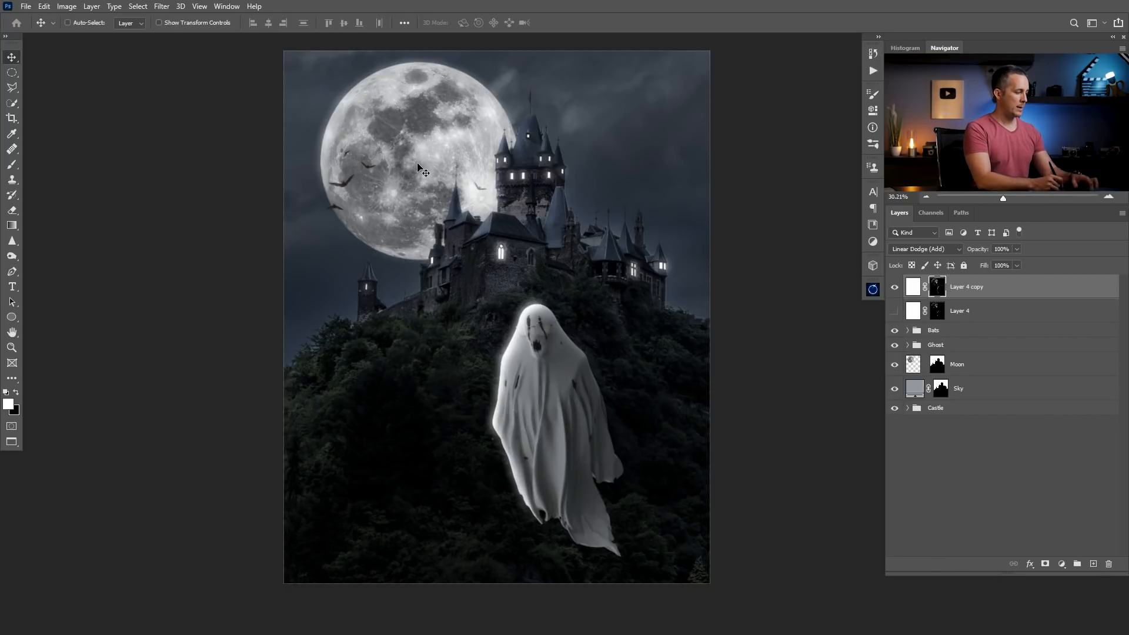
- Paint white at 10% brush opacity over the moon on the Layer 4 copy mask to strengthen its glow
{"action": "key", "text": "b"}
{"action": "left_click", "coordinate": [403, 178]}
{"action": "left_click", "coordinate": [402, 178]}
{"action": "left_click", "coordinate": [404, 183]}
{"action": "key", "text": "bracketleft"}
{"action": "key", "text": "bracketleft"}
{"action": "left_click", "coordinate": [406, 142]}
{"action": "mouse_move", "coordinate": [400, 160]}
{"action": "left_mouse_down"}
{"action": "mouse_move", "coordinate": [400, 193]}
{"action": "mouse_move", "coordinate": [410, 193]}
{"action": "mouse_move", "coordinate": [429, 147]}
{"action": "mouse_move", "coordinate": [418, 128]}
{"action": "mouse_move", "coordinate": [401, 183]}
{"action": "left_mouse_up"}
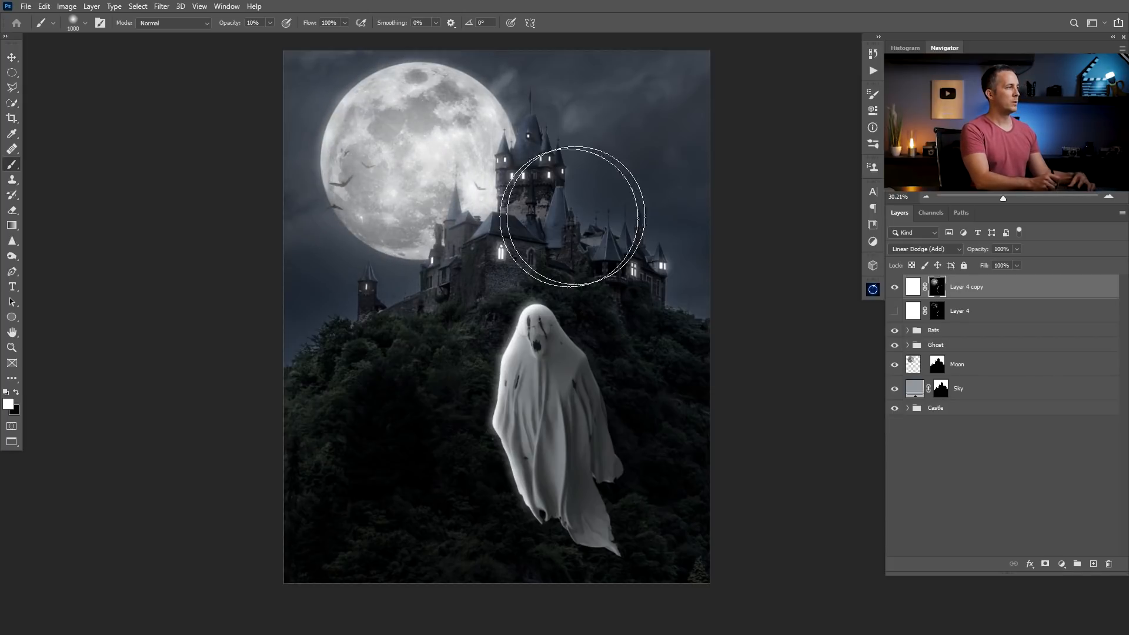
- Clip a colorized Hue/Saturation adjustment to the Layer 4 copy with Hue 209, Saturation 100 and Lightness -36
{"action": "left_click", "coordinate": [913, 287]}
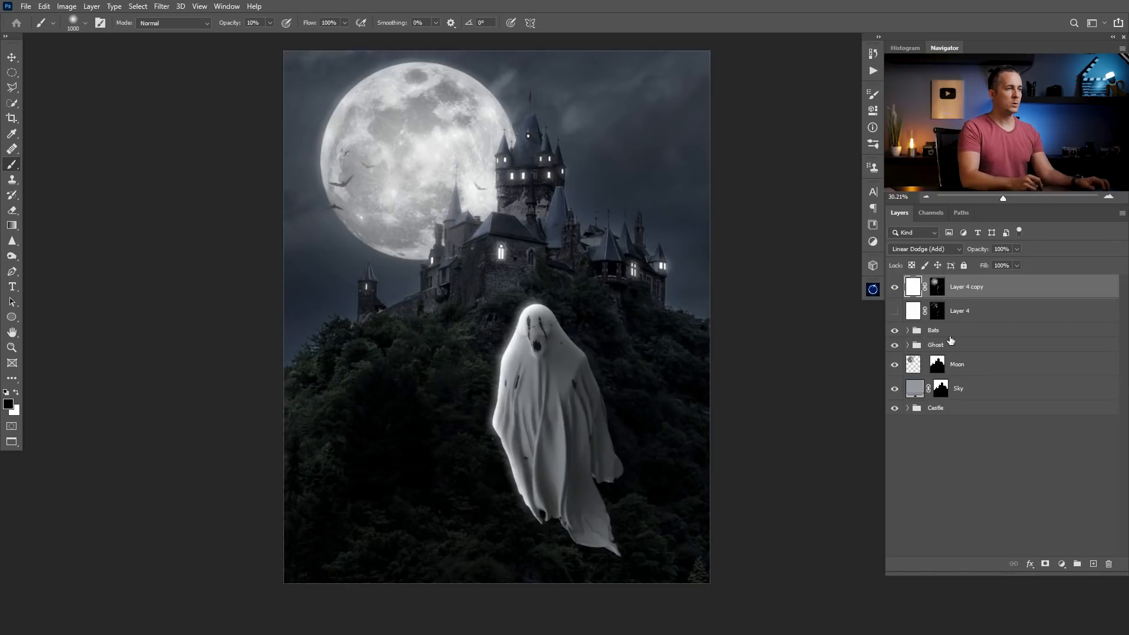
{"action": "left_click", "coordinate": [1062, 564]}
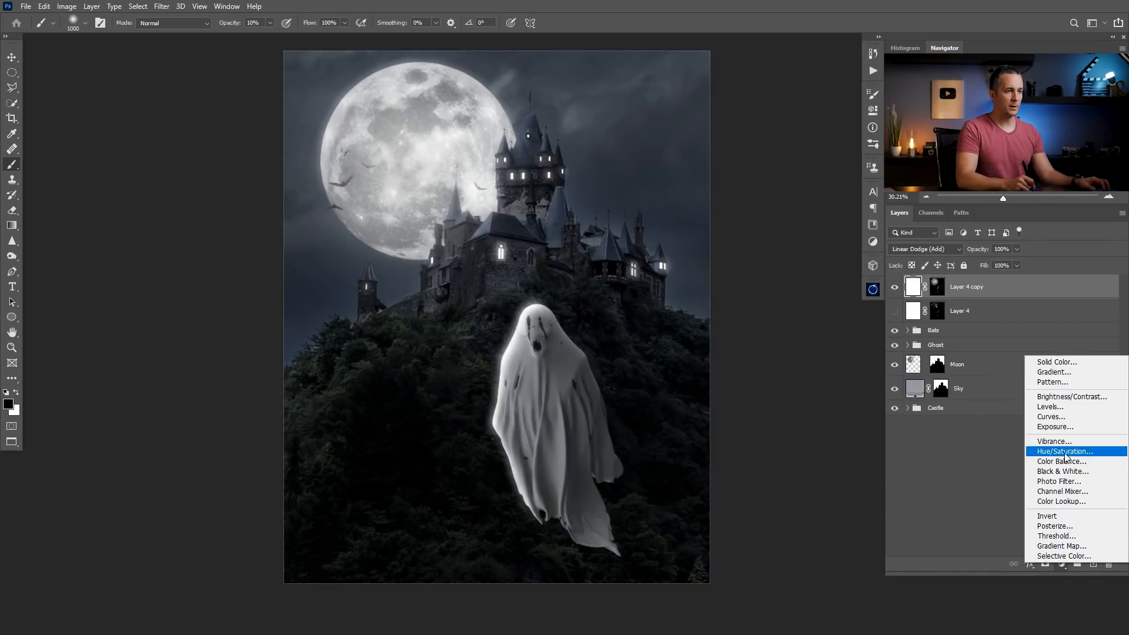
{"action": "left_click", "coordinate": [1066, 452]}
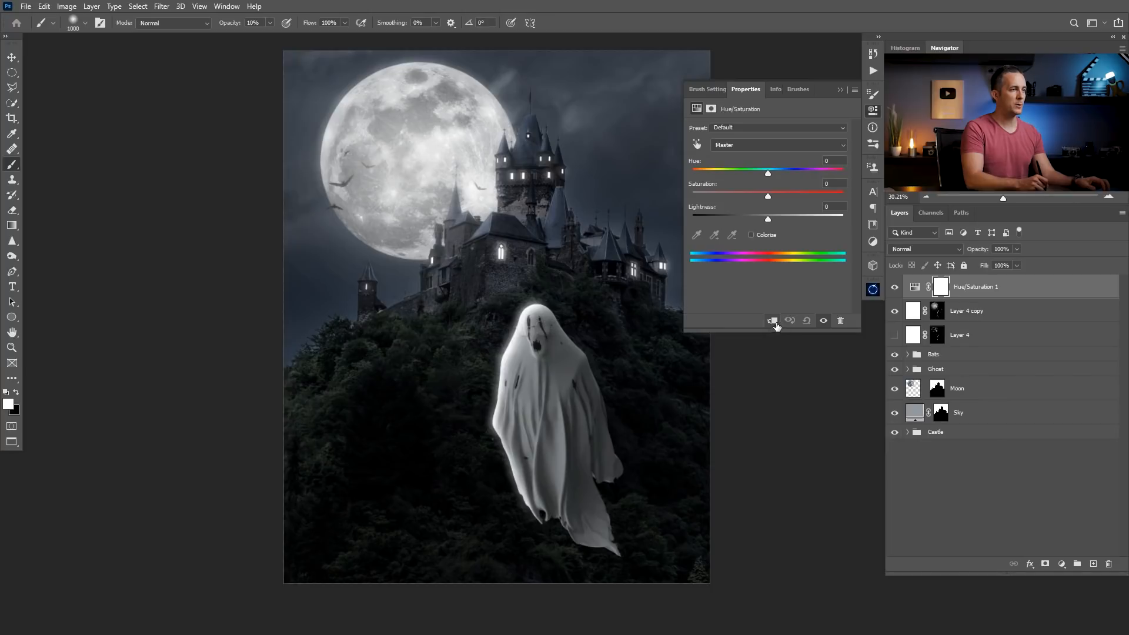
{"action": "left_click", "coordinate": [773, 320]}
{"action": "left_click", "coordinate": [751, 234]}
{"action": "left_click_drag", "start_coordinate": [767, 217], "coordinate": [779, 196]}
{"action": "left_click_drag", "start_coordinate": [692, 173], "coordinate": [843, 195]}
{"action": "mouse_move", "coordinate": [787, 170]}
{"action": "left_mouse_down"}
{"action": "mouse_move", "coordinate": [810, 168]}
{"action": "mouse_move", "coordinate": [712, 166]}
{"action": "mouse_move", "coordinate": [779, 167]}
{"action": "left_mouse_up"}
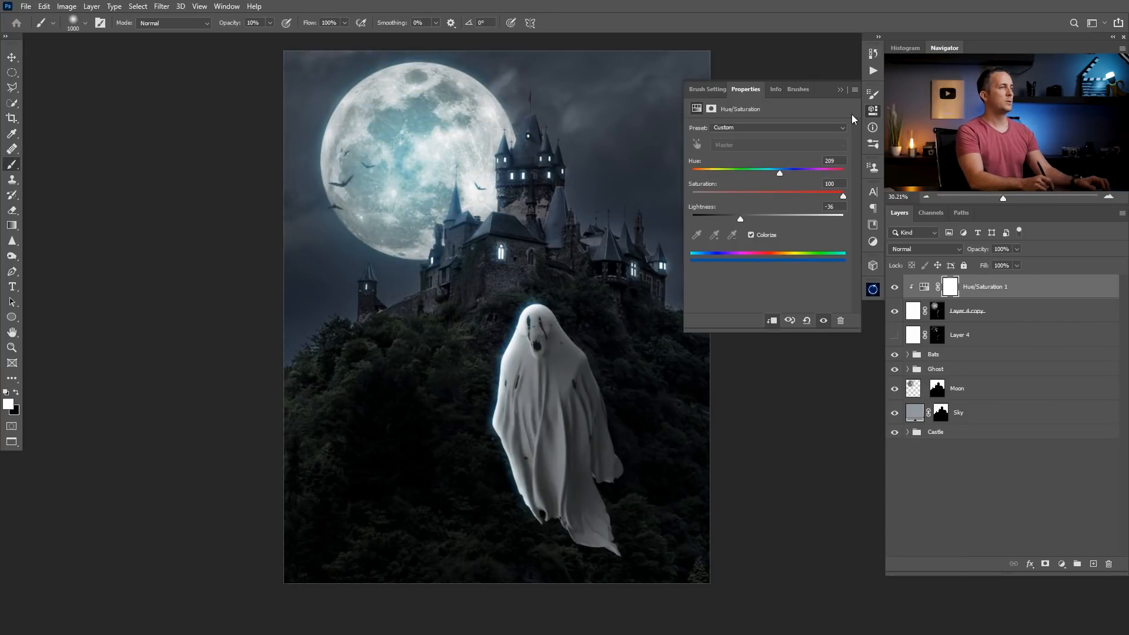
{"action": "left_click", "coordinate": [872, 110]}
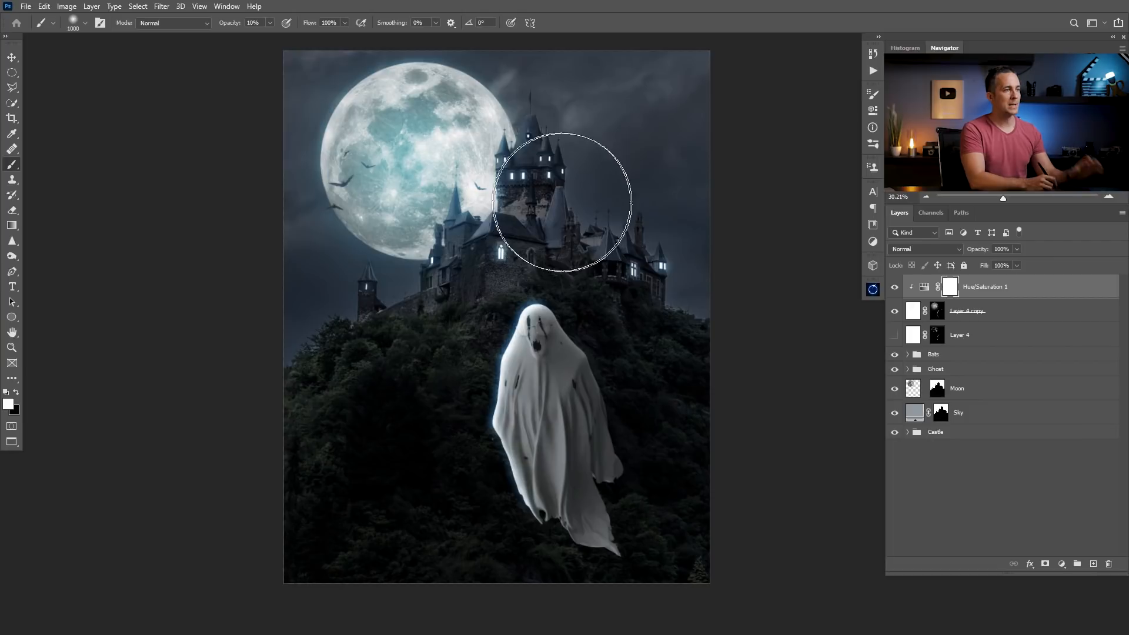
- Delete the hidden Layer 4 and compare the image with and without the tinted glow
{"action": "left_click", "coordinate": [937, 329]}
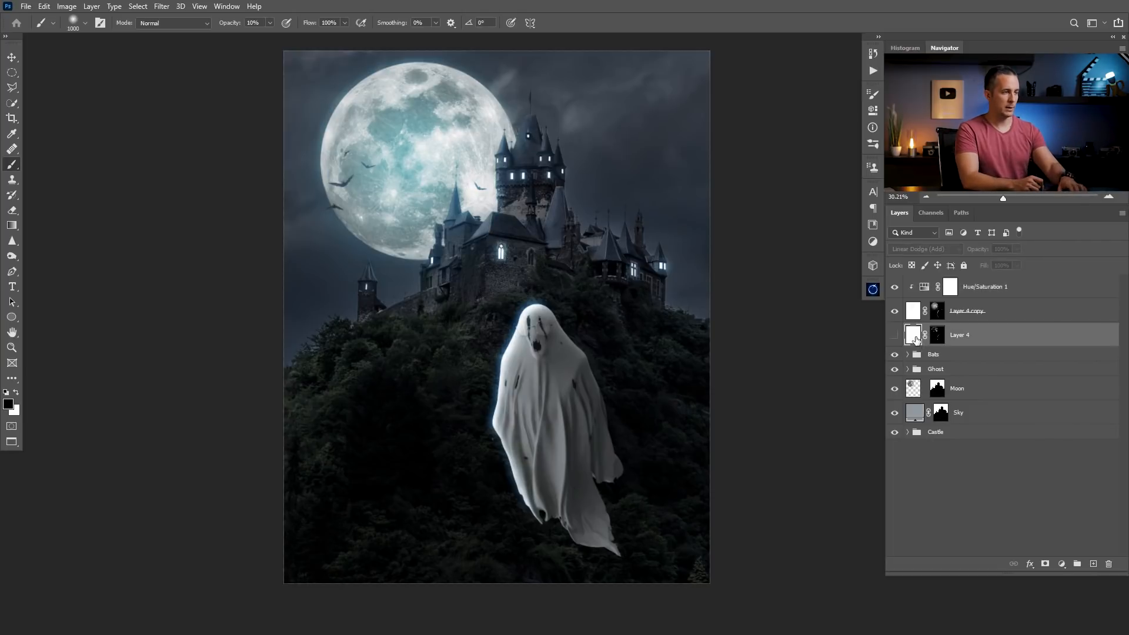
{"action": "key", "text": "Delete"}
{"action": "left_click", "coordinate": [894, 311]}
{"action": "left_click", "coordinate": [894, 312]}
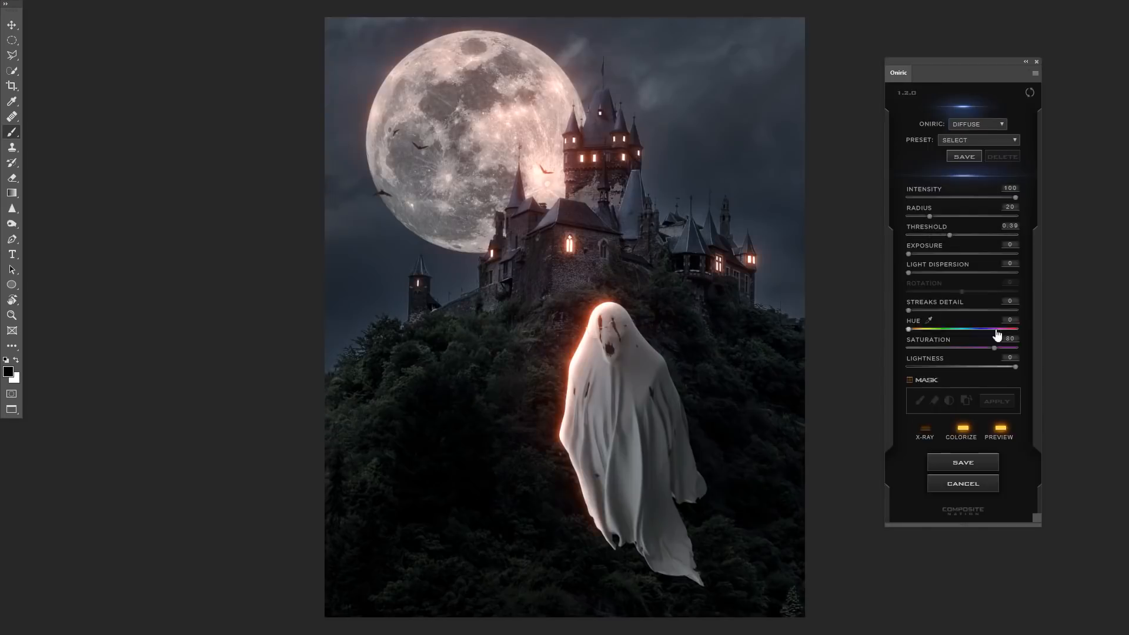
- Save the Oniric diffuse glow and recolour it with a clipped Hue/Saturation adjustment at Hue -152 and Saturation -54
{"action": "left_click", "coordinate": [958, 464]}
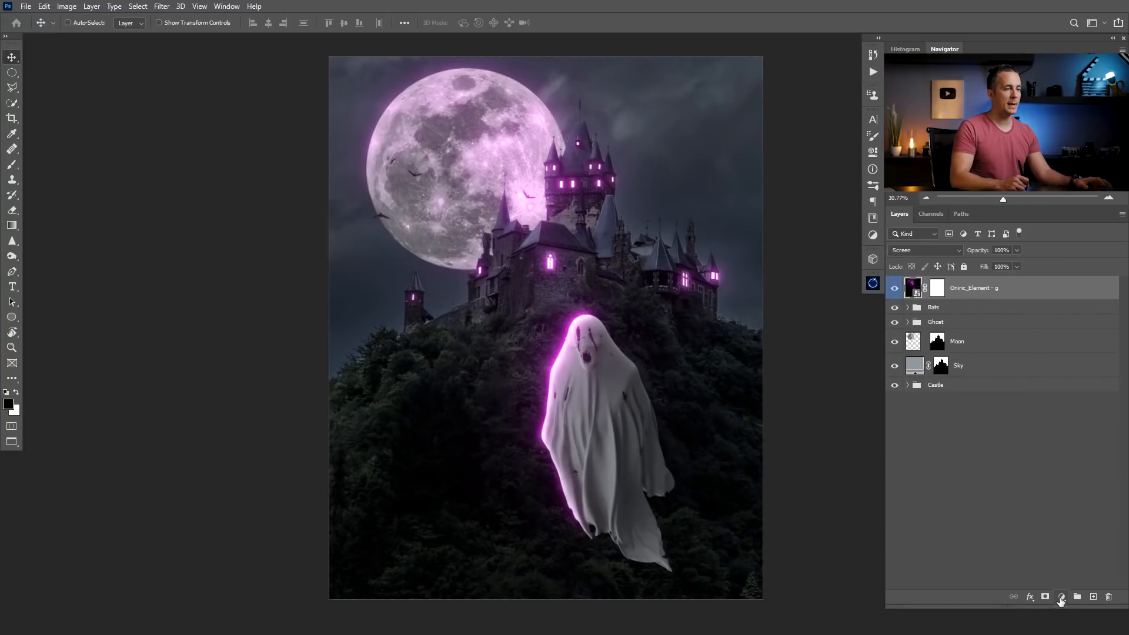
{"action": "left_click", "coordinate": [1062, 596]}
{"action": "left_click", "coordinate": [1046, 484]}
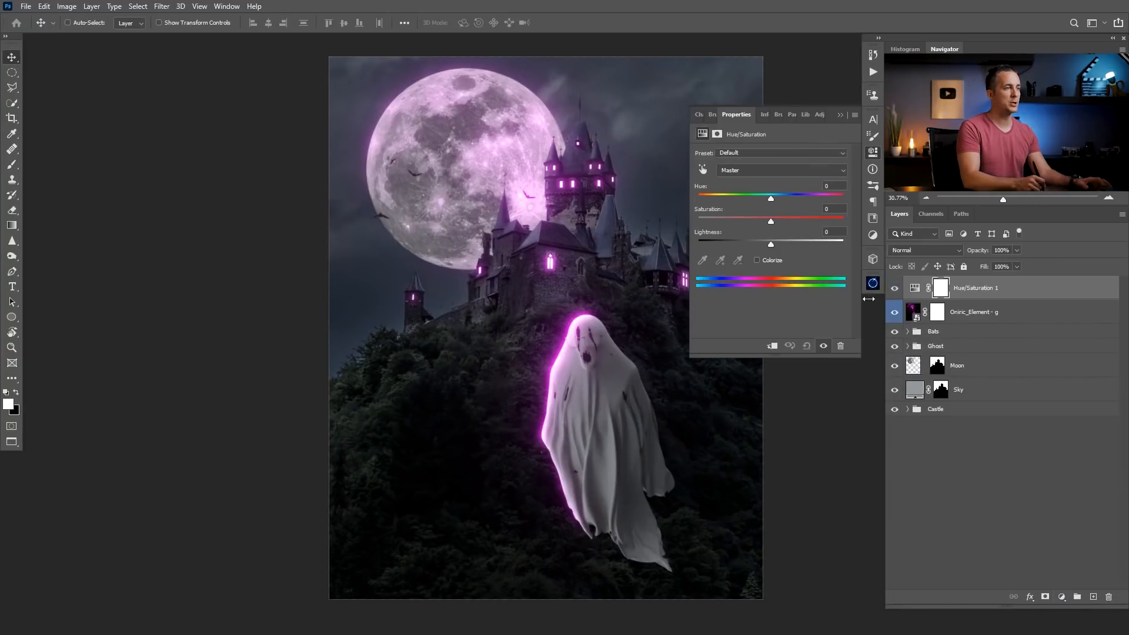
{"action": "left_click", "coordinate": [770, 348]}
{"action": "left_click_drag", "start_coordinate": [770, 198], "coordinate": [707, 200]}
{"action": "left_click_drag", "start_coordinate": [770, 223], "coordinate": [729, 224]}
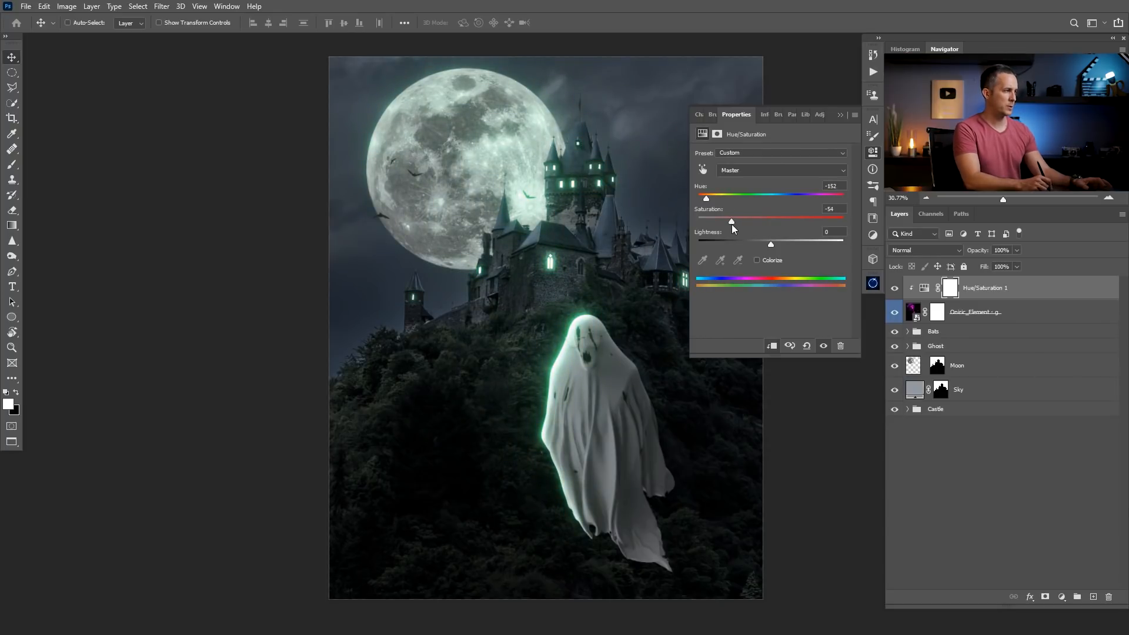
{"action": "left_click", "coordinate": [839, 114]}
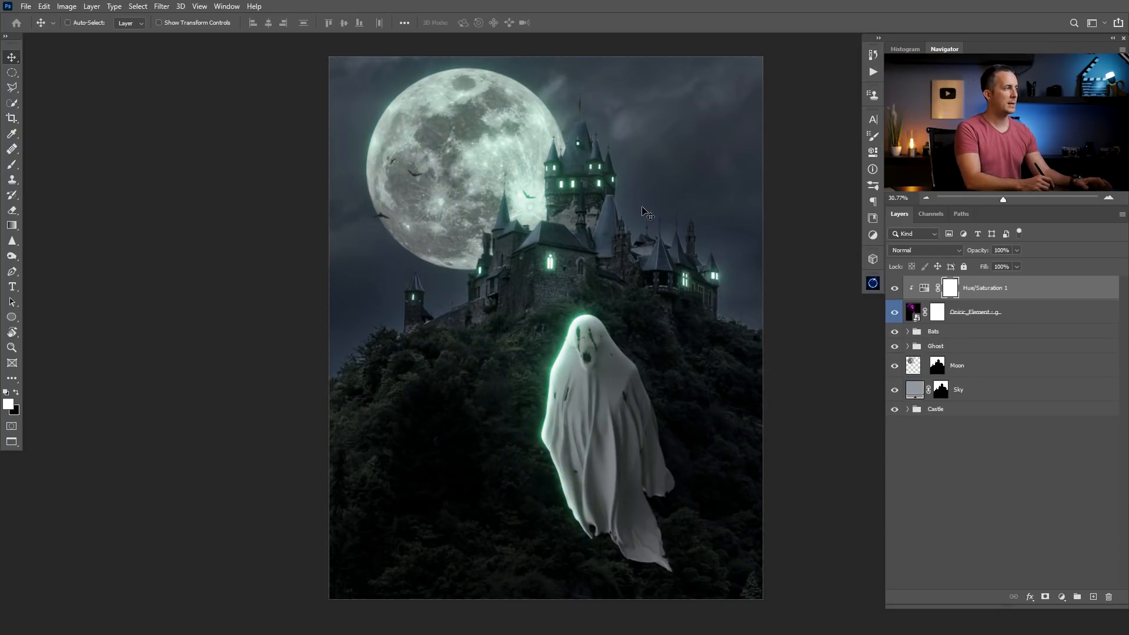
- Hide the Oniric glow layer and add a new layer named Mist directly above Sky
{"action": "left_click", "coordinate": [894, 313]}
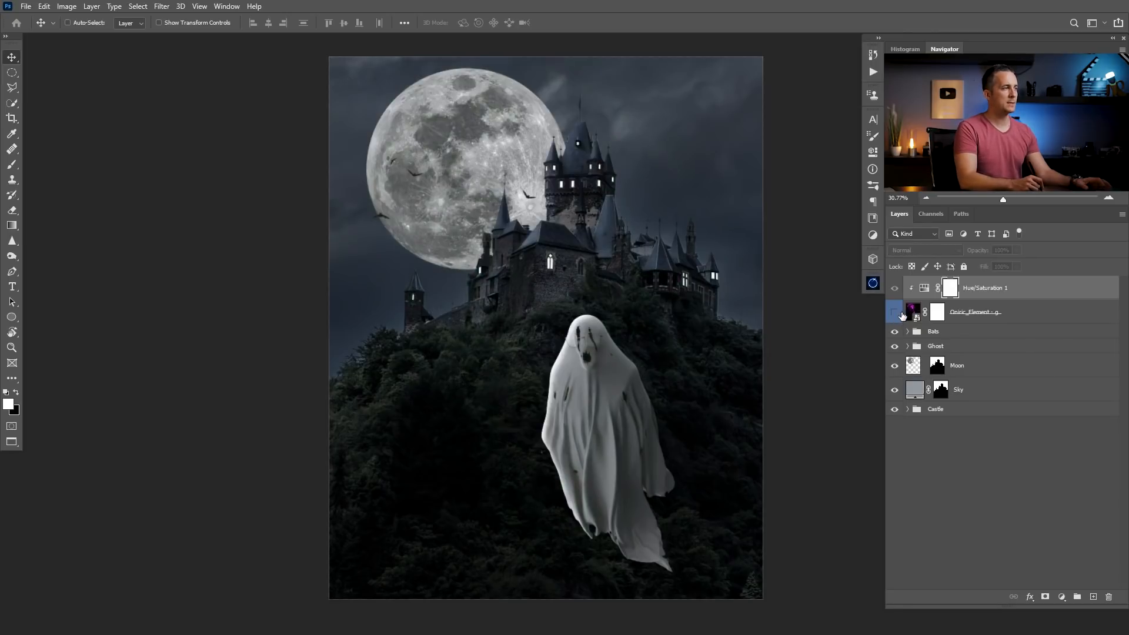
{"action": "left_click", "coordinate": [1005, 391]}
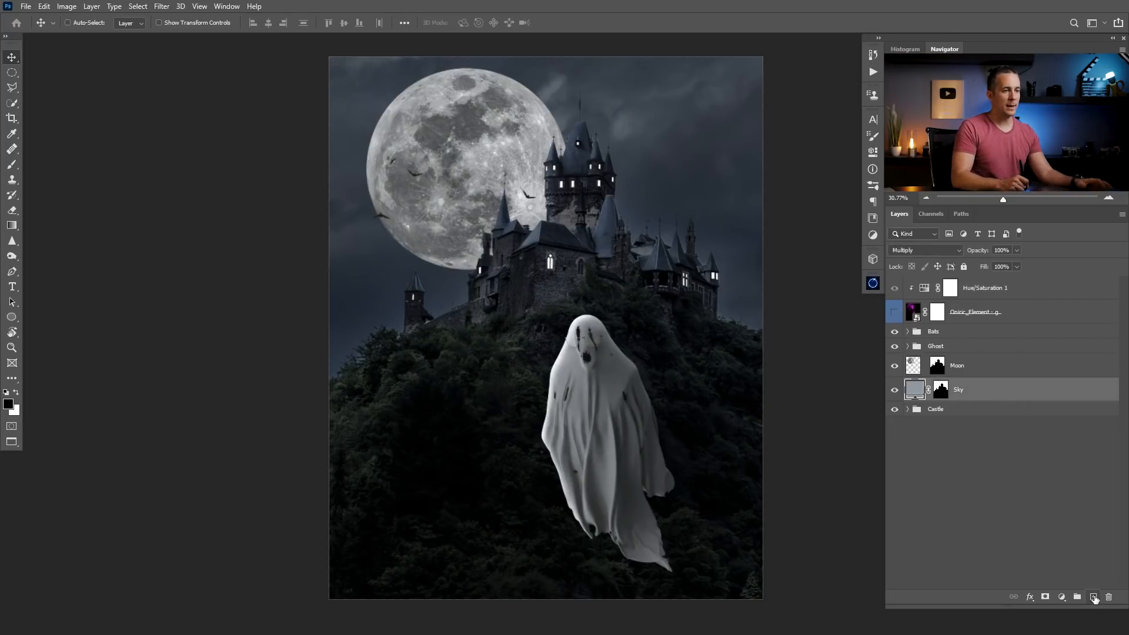
{"action": "left_click", "coordinate": [1093, 597]}
{"action": "double_click", "coordinate": [934, 390]}
{"action": "type", "text": "Mist"}
{"action": "key", "text": "Return"}
- Set up the Cloud/Dust 02 brush at 20% opacity with the light grey foreground colour #ada8a8
{"action": "key", "text": "b"}
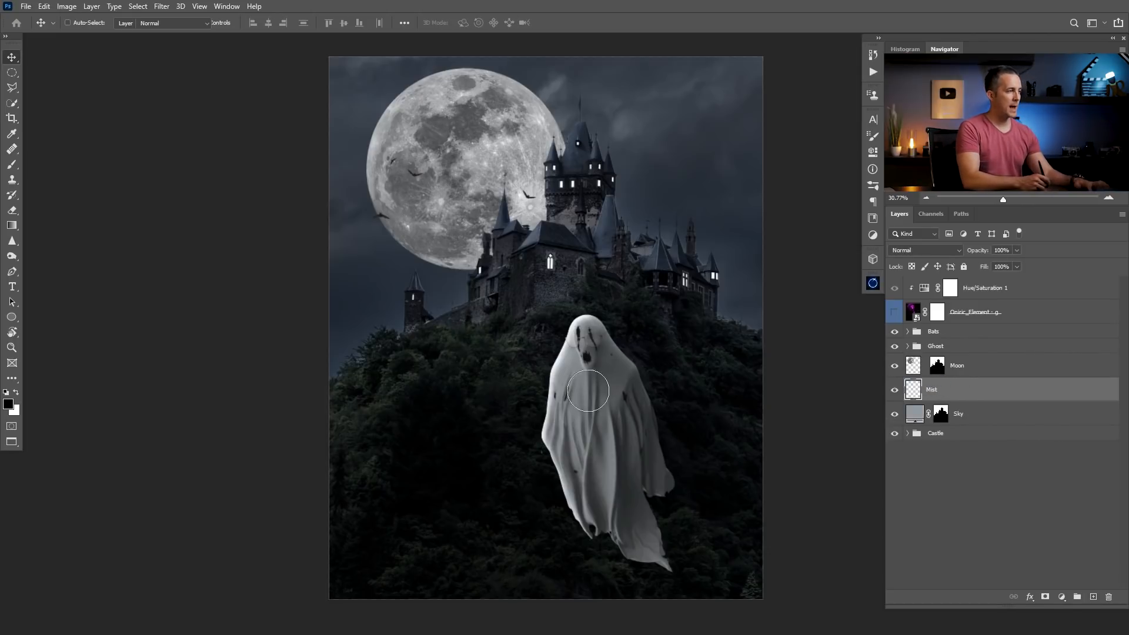
{"action": "right_click", "coordinate": [527, 320]}
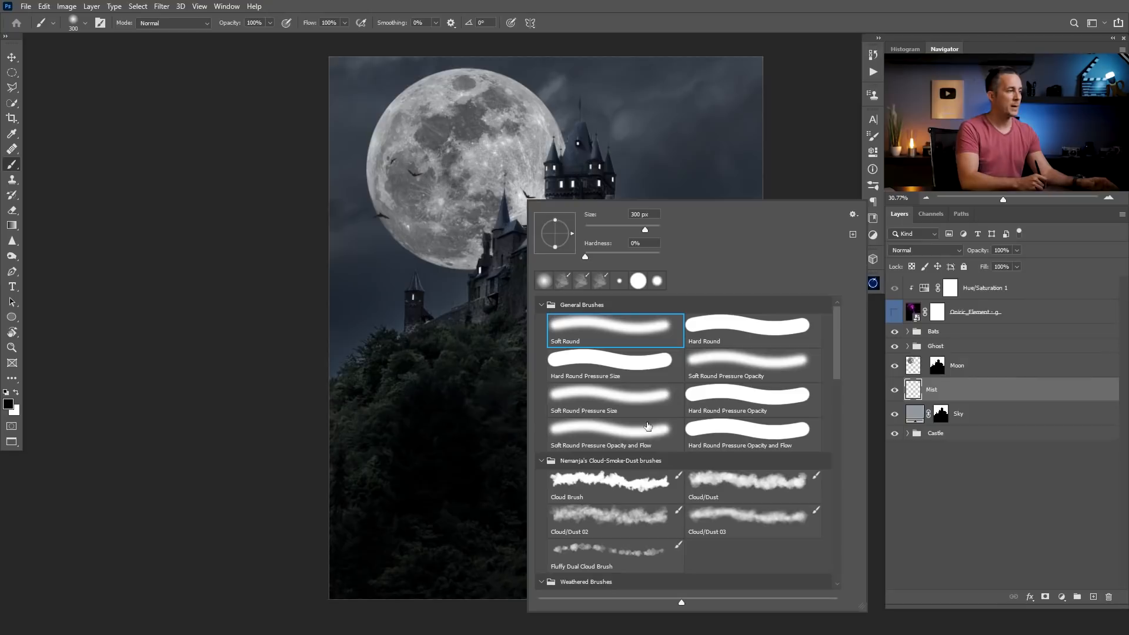
{"action": "left_click", "coordinate": [599, 525]}
{"action": "left_click", "coordinate": [282, 365]}
{"action": "key", "text": "x"}
{"action": "left_click", "coordinate": [10, 404]}
{"action": "left_click", "coordinate": [723, 412]}
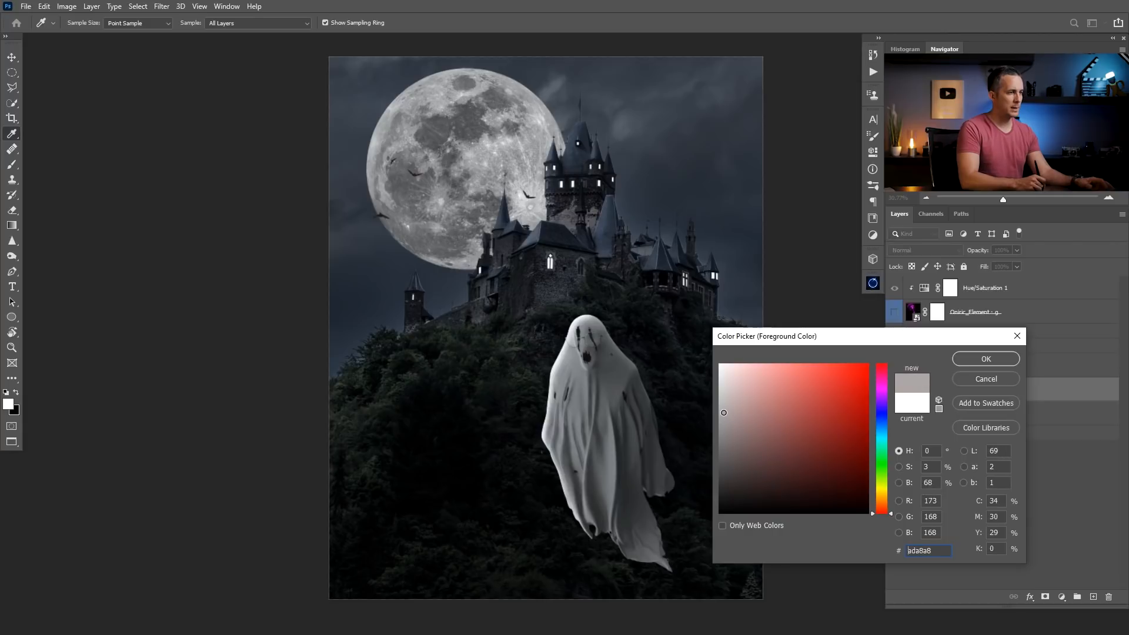
{"action": "left_click", "coordinate": [967, 358]}
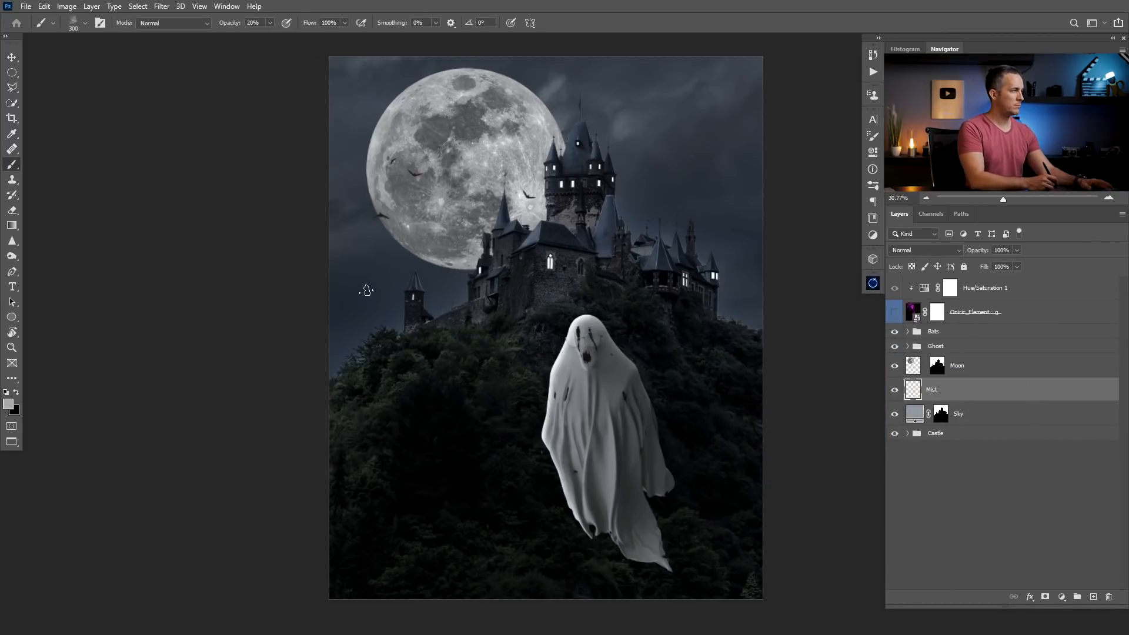
- Paint mist on the Mist layer around the castle's base and along the hilltop, varying the brush size
{"action": "key", "text": "bracketright"}
{"action": "key", "text": "bracketright"}
{"action": "key", "text": "bracketright"}
{"action": "key", "text": "bracketright"}
{"action": "key", "text": "bracketright"}
{"action": "key", "text": "bracketright"}
{"action": "mouse_move", "coordinate": [411, 329]}
{"action": "left_mouse_down"}
{"action": "mouse_move", "coordinate": [376, 306]}
{"action": "mouse_move", "coordinate": [446, 345]}
{"action": "mouse_move", "coordinate": [523, 294]}
{"action": "mouse_move", "coordinate": [641, 282]}
{"action": "mouse_move", "coordinate": [744, 310]}
{"action": "mouse_move", "coordinate": [600, 282]}
{"action": "mouse_move", "coordinate": [382, 326]}
{"action": "mouse_move", "coordinate": [425, 303]}
{"action": "mouse_move", "coordinate": [519, 289]}
{"action": "mouse_move", "coordinate": [394, 330]}
{"action": "mouse_move", "coordinate": [458, 315]}
{"action": "mouse_move", "coordinate": [550, 242]}
{"action": "mouse_move", "coordinate": [464, 276]}
{"action": "mouse_move", "coordinate": [466, 292]}
{"action": "mouse_move", "coordinate": [612, 288]}
{"action": "mouse_move", "coordinate": [726, 309]}
{"action": "mouse_move", "coordinate": [532, 277]}
{"action": "mouse_move", "coordinate": [428, 314]}
{"action": "left_mouse_up"}
{"action": "key", "text": "bracketleft"}
{"action": "key", "text": "bracketleft"}
{"action": "key", "text": "bracketleft"}
{"action": "key", "text": "bracketleft"}
{"action": "key", "text": "bracketleft"}
{"action": "key", "text": "bracketleft"}
{"action": "key", "text": "bracketleft"}
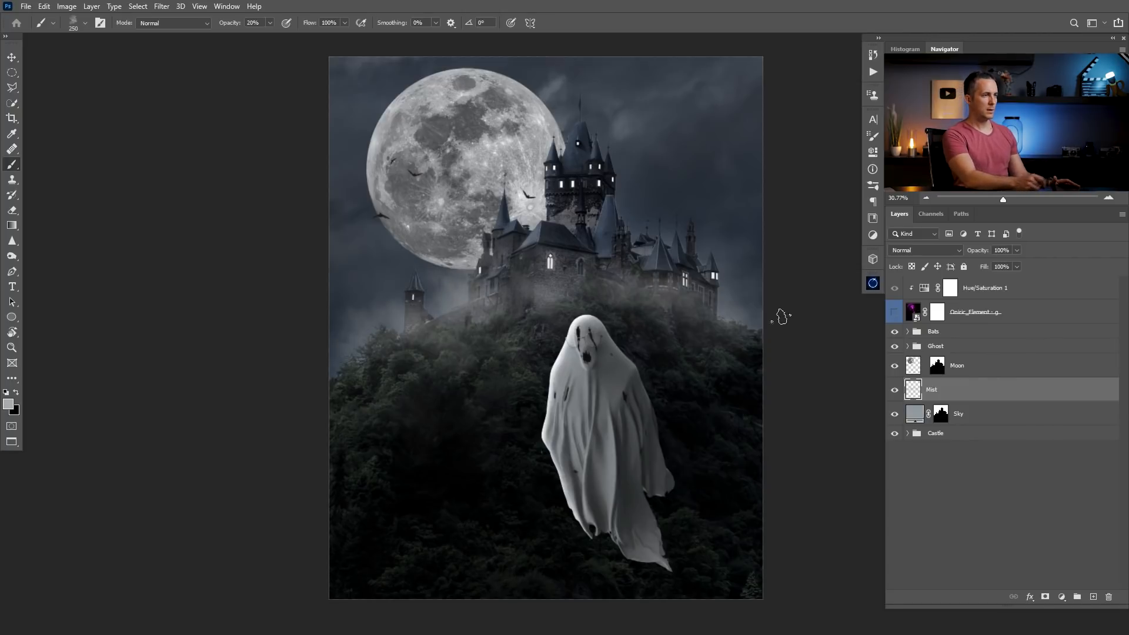
- Reduce the Mist layer's opacity to 57% and compare the image with and without the mist
{"action": "left_click", "coordinate": [896, 393]}
{"action": "left_click", "coordinate": [895, 391]}
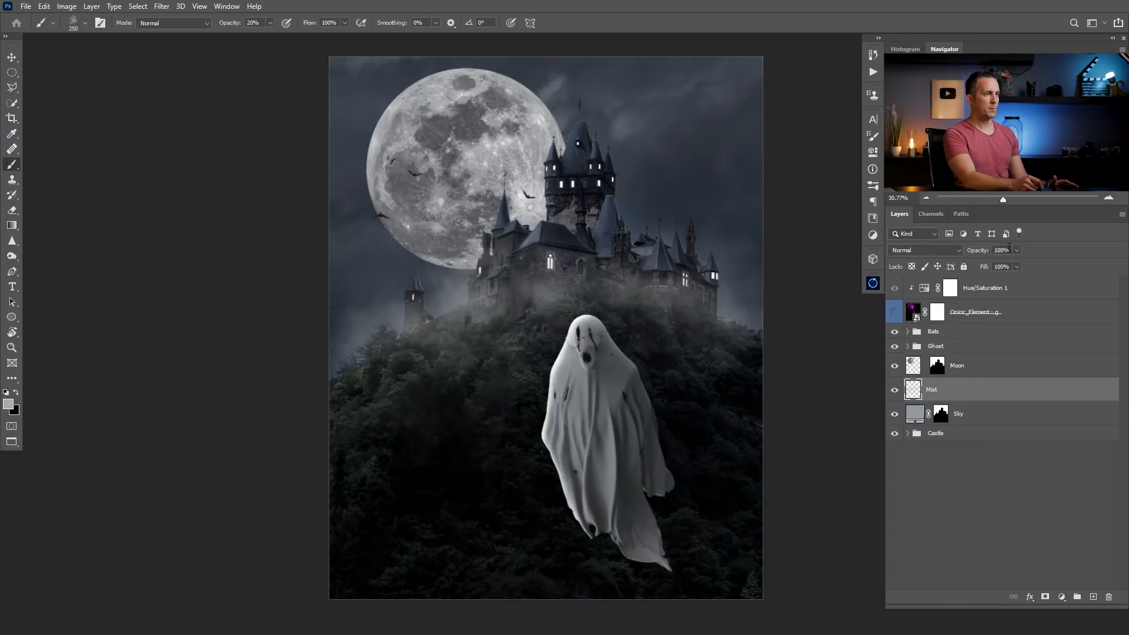
{"action": "left_click_drag", "start_coordinate": [971, 251], "coordinate": [956, 253]}
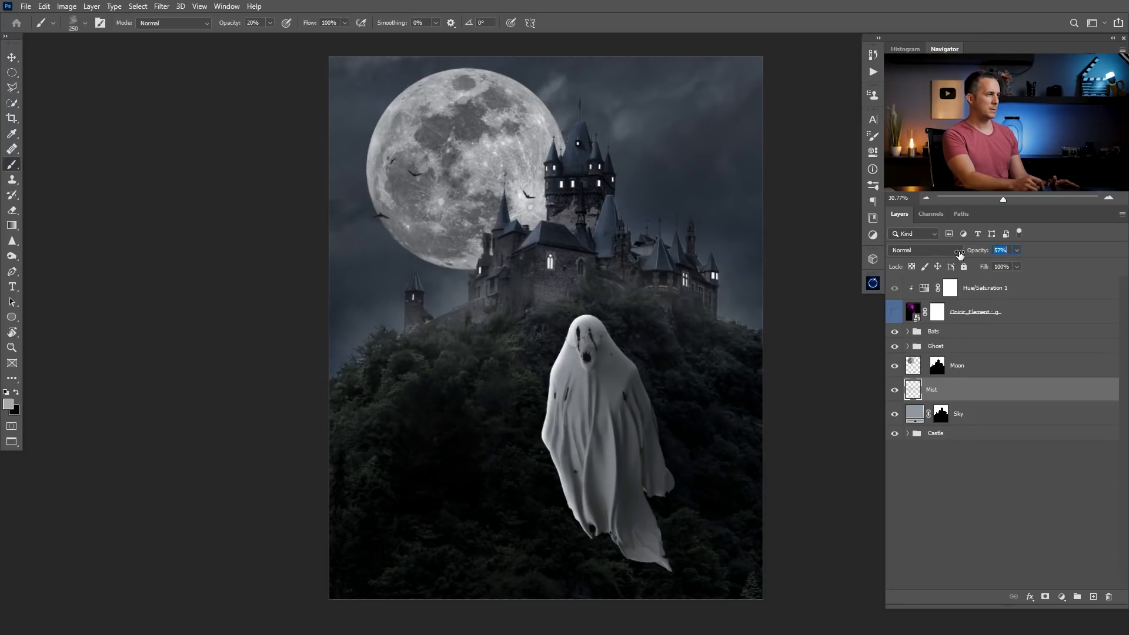
{"action": "left_click", "coordinate": [895, 391]}
{"action": "left_click", "coordinate": [895, 392]}
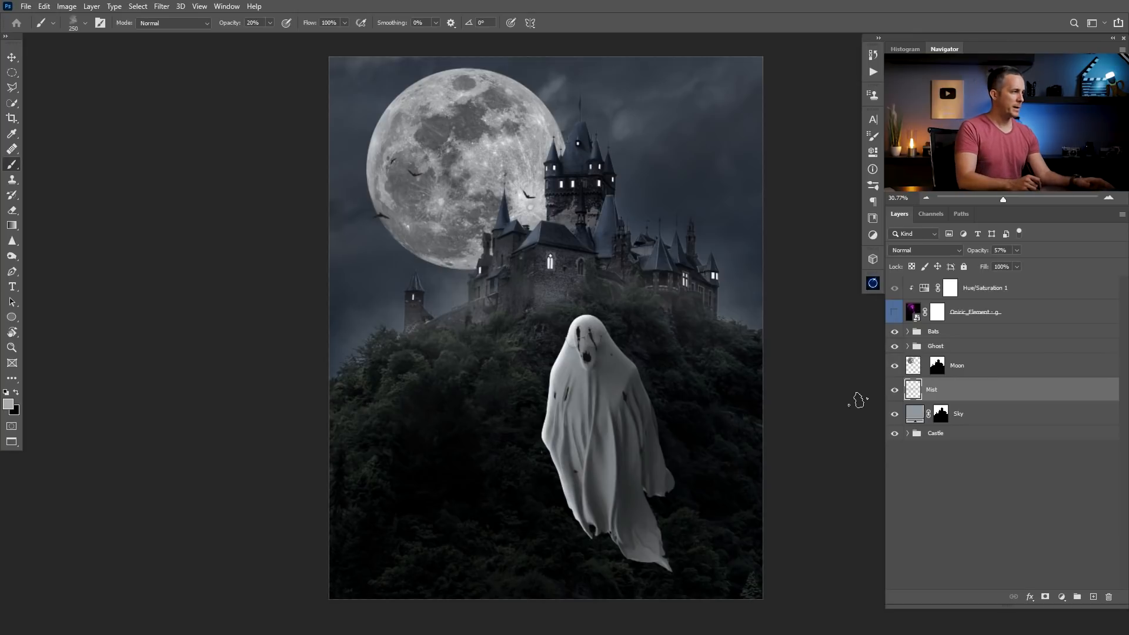
- Preview the Oniric glow, hide it again, and stamp the visible layers above Bats into a new Smart Object layer
{"action": "left_click", "coordinate": [902, 330]}
{"action": "left_click", "coordinate": [894, 312]}
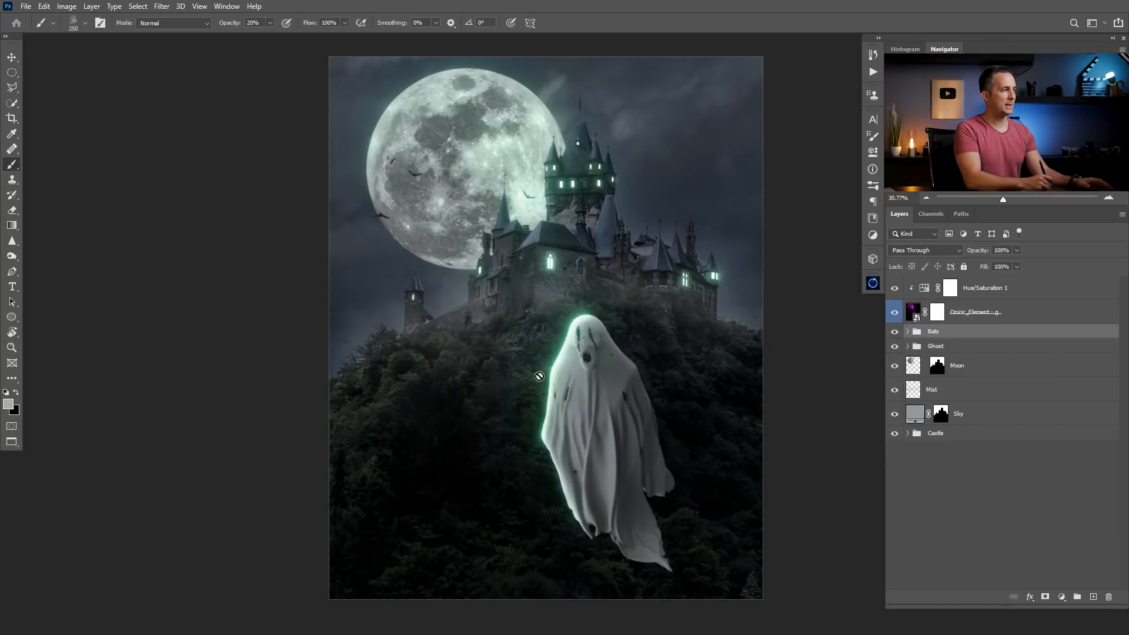
{"action": "left_click", "coordinate": [895, 312]}
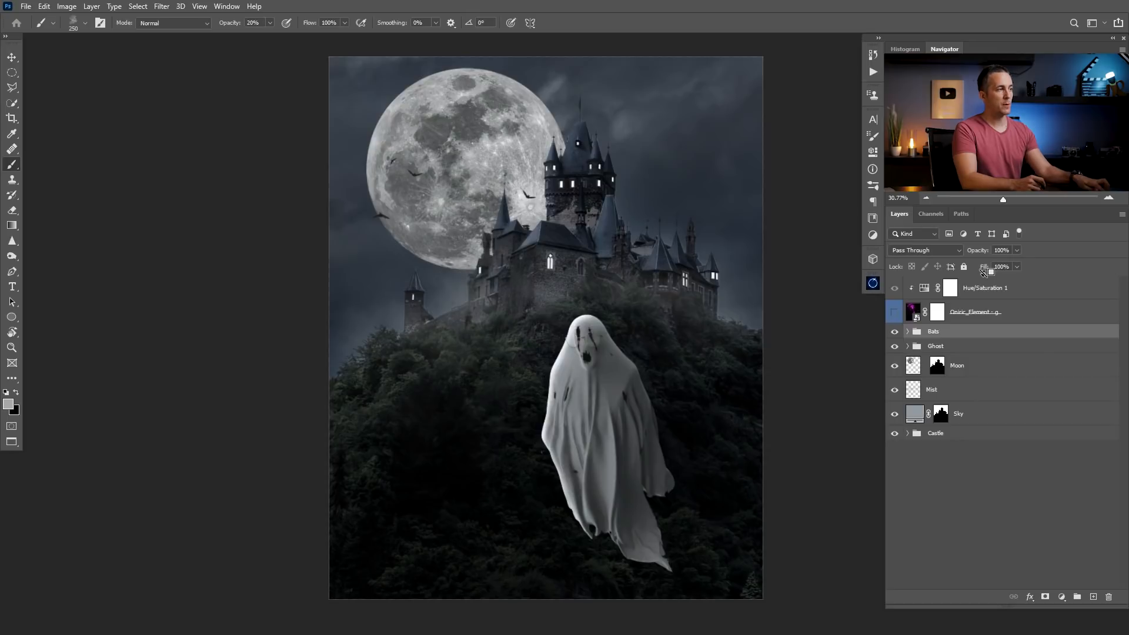
{"action": "key", "text": "ctrl+alt+shift+e"}
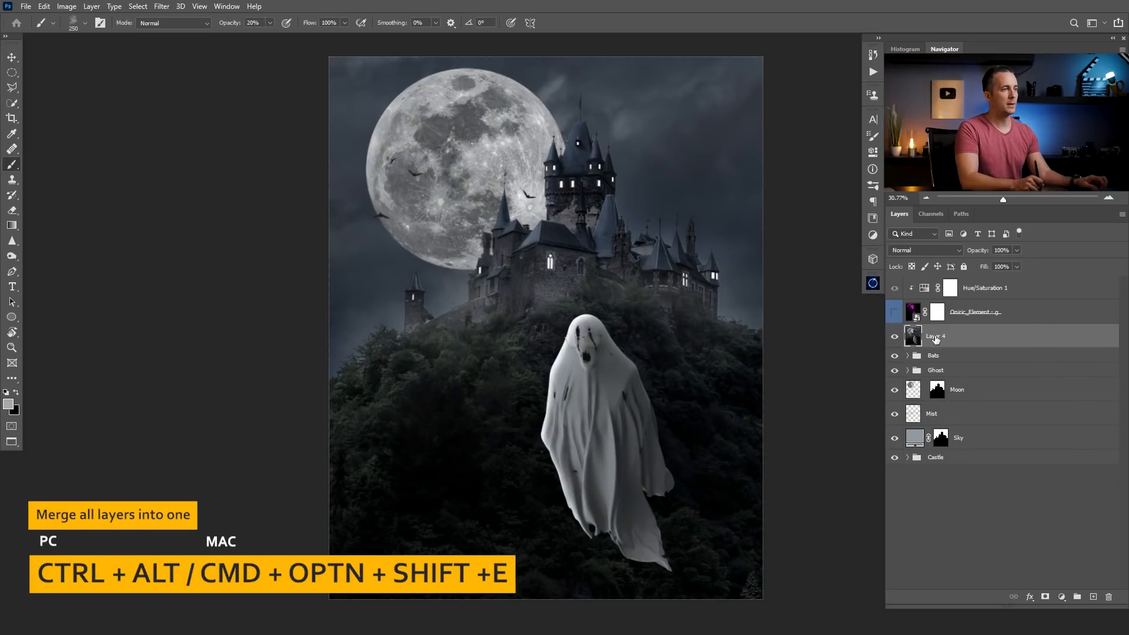
{"action": "right_click", "coordinate": [975, 336]}
{"action": "left_click", "coordinate": [891, 292]}
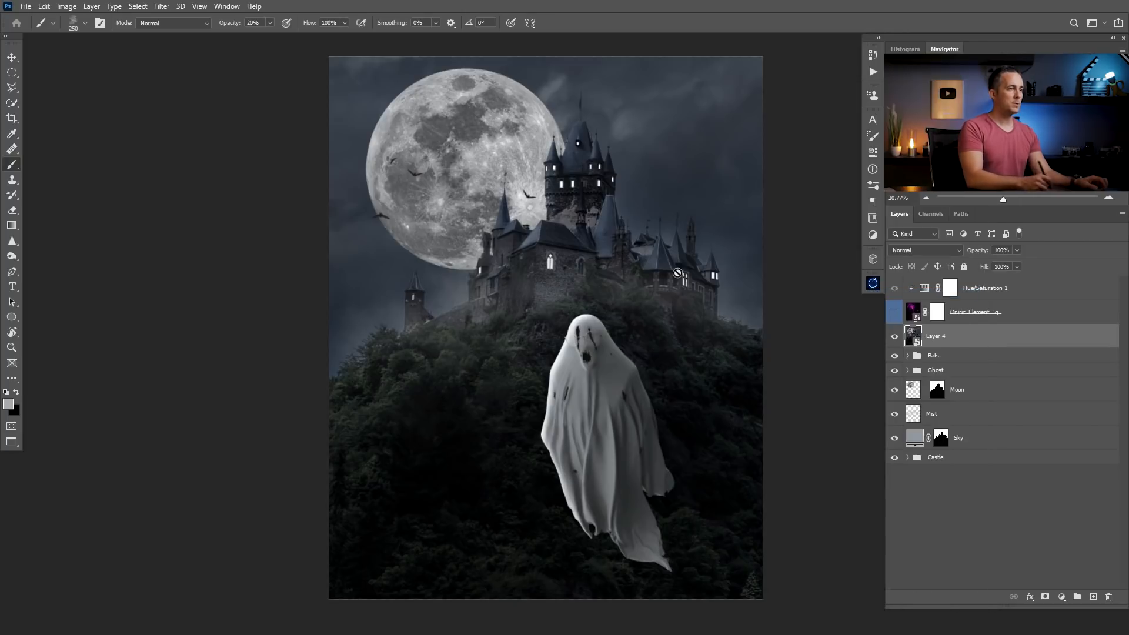
- Start a Camera Raw filter on Layer 4 and split-tone it blue: shadows hue 215, saturation 10; highlights hue 214, saturation 15
{"action": "left_click", "coordinate": [162, 6]}
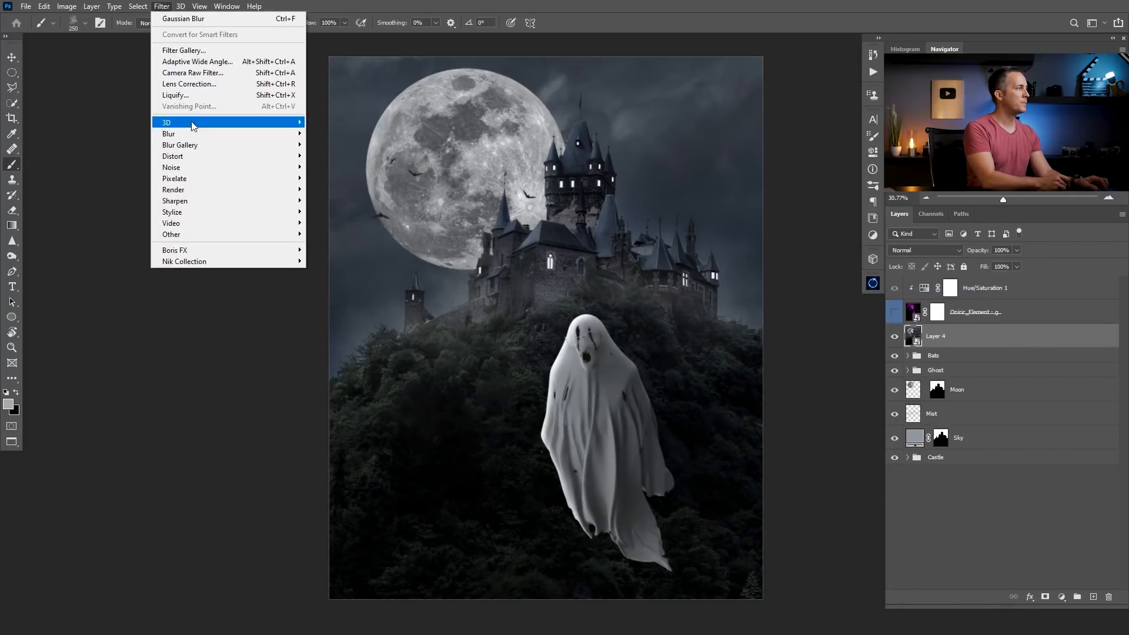
{"action": "left_click", "coordinate": [203, 72]}
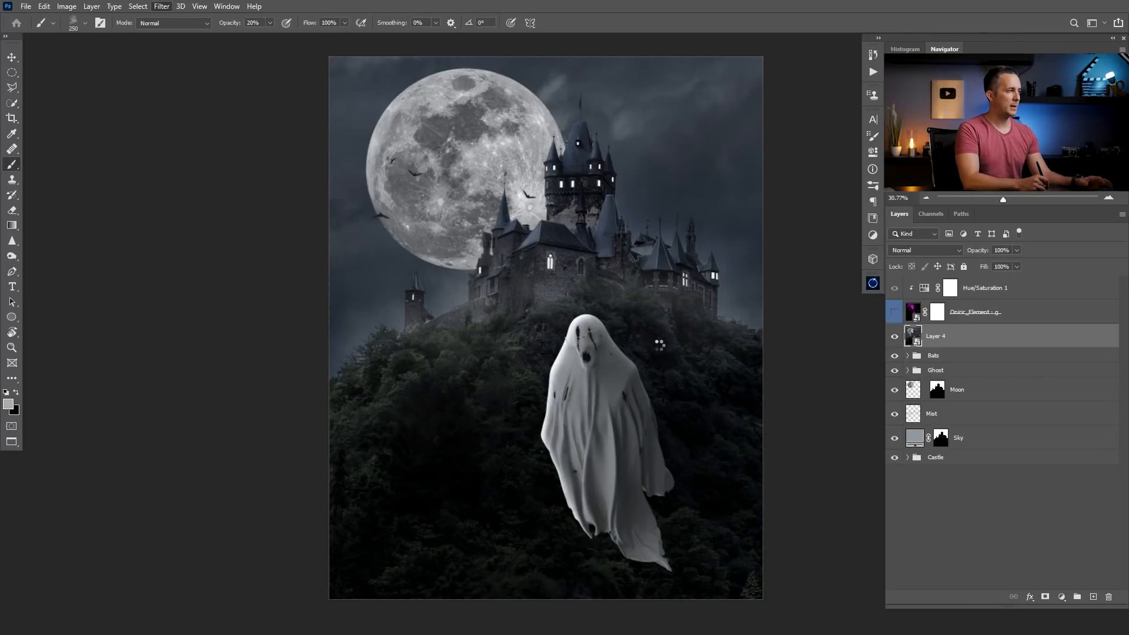
{"action": "scroll", "coordinate": [1107, 173], "scroll_direction": "down", "scroll_amount": 10}
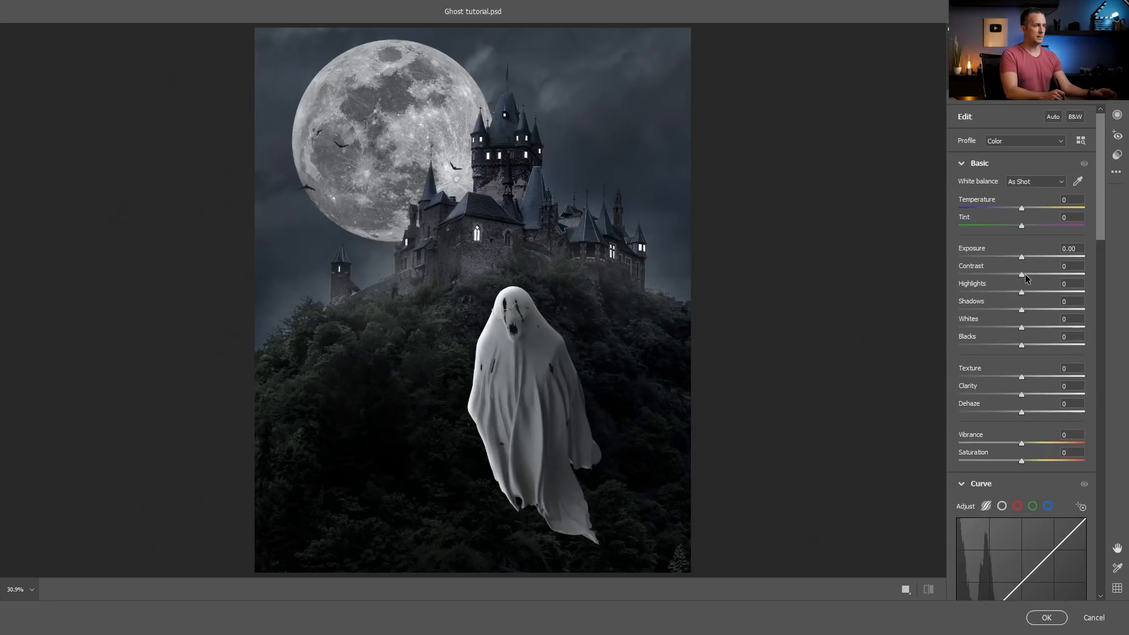
{"action": "left_click_drag", "start_coordinate": [1099, 234], "coordinate": [1097, 432]}
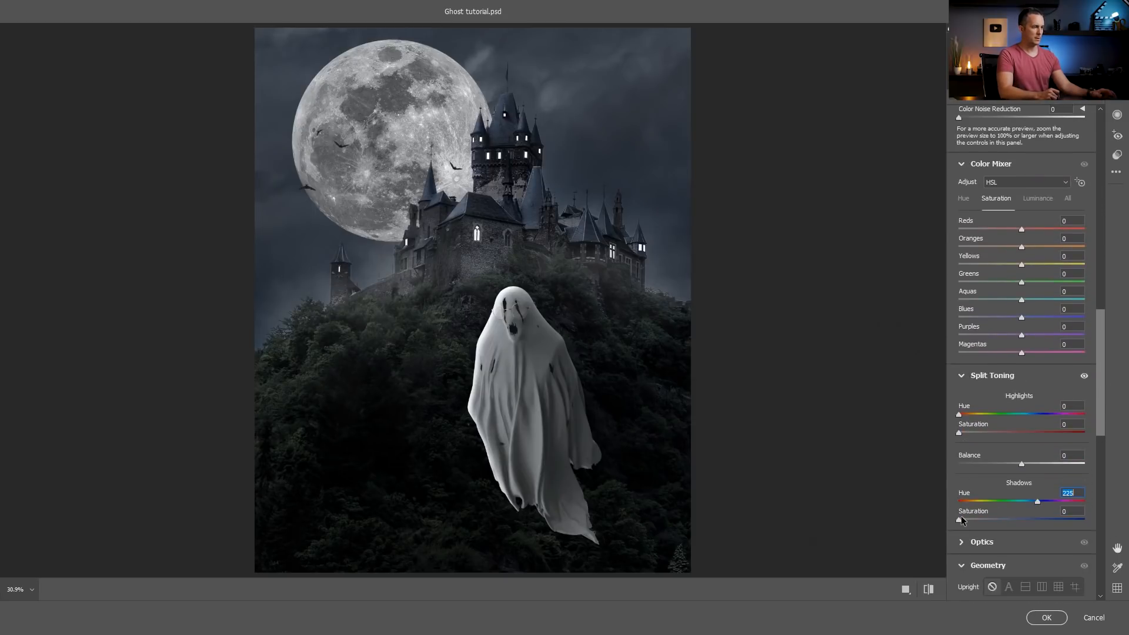
{"action": "left_click_drag", "start_coordinate": [964, 518], "coordinate": [975, 519]}
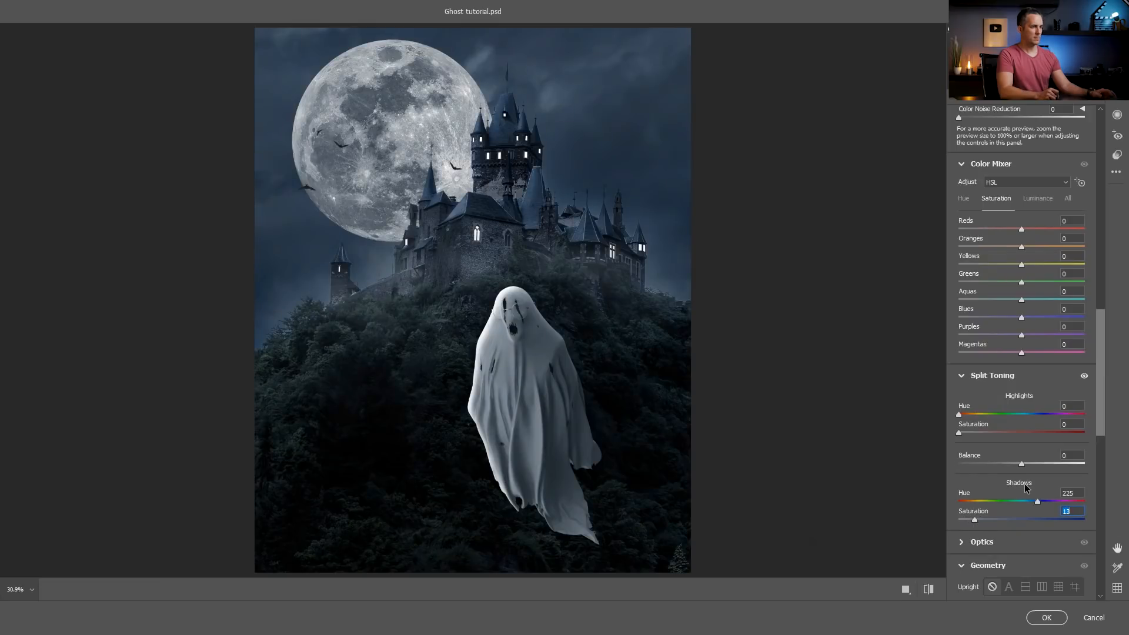
{"action": "left_click_drag", "start_coordinate": [1038, 503], "coordinate": [972, 519]}
{"action": "left_click", "coordinate": [1033, 414]}
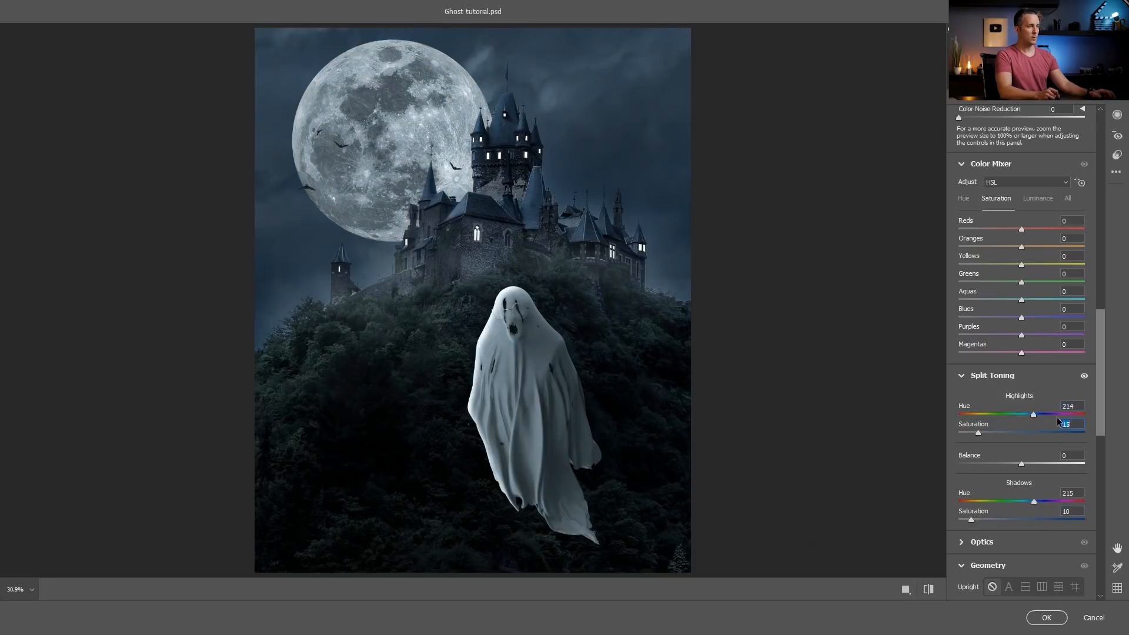
- Set the basic Camera Raw adjustments to Saturation -48, Texture +8, Clarity -17 and Dehaze +14
{"action": "scroll", "coordinate": [1084, 254], "scroll_direction": "up", "scroll_amount": 10}
{"action": "left_click_drag", "start_coordinate": [1021, 296], "coordinate": [962, 299]}
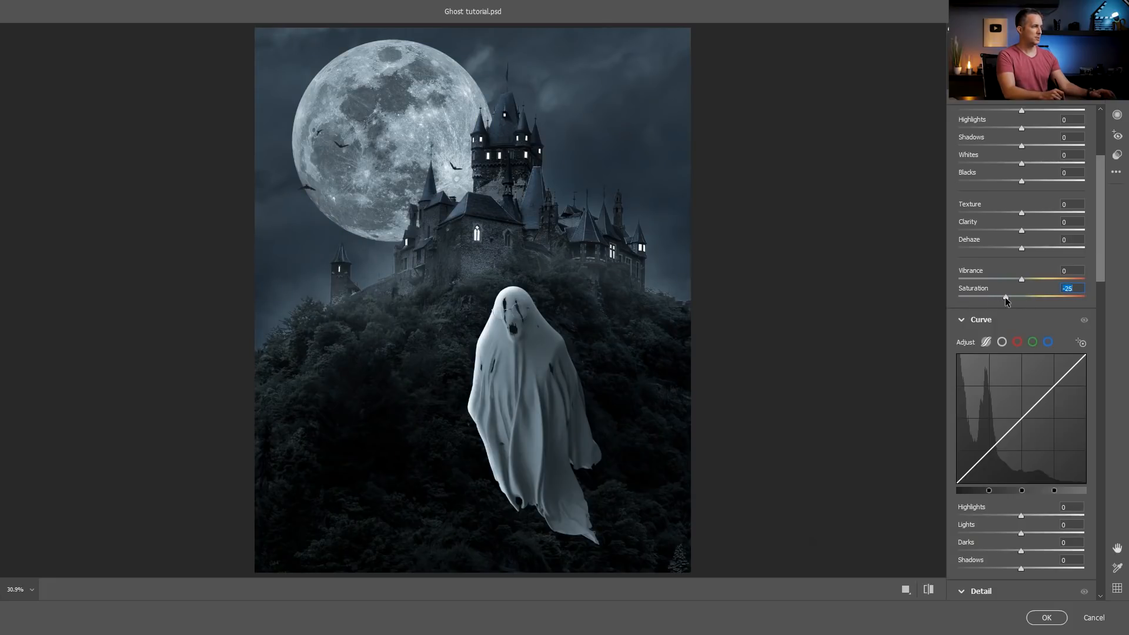
{"action": "left_click_drag", "start_coordinate": [996, 299], "coordinate": [991, 298]}
{"action": "scroll", "coordinate": [1030, 254], "scroll_direction": "up", "scroll_amount": 1}
{"action": "left_click_drag", "start_coordinate": [1022, 260], "coordinate": [1032, 281]}
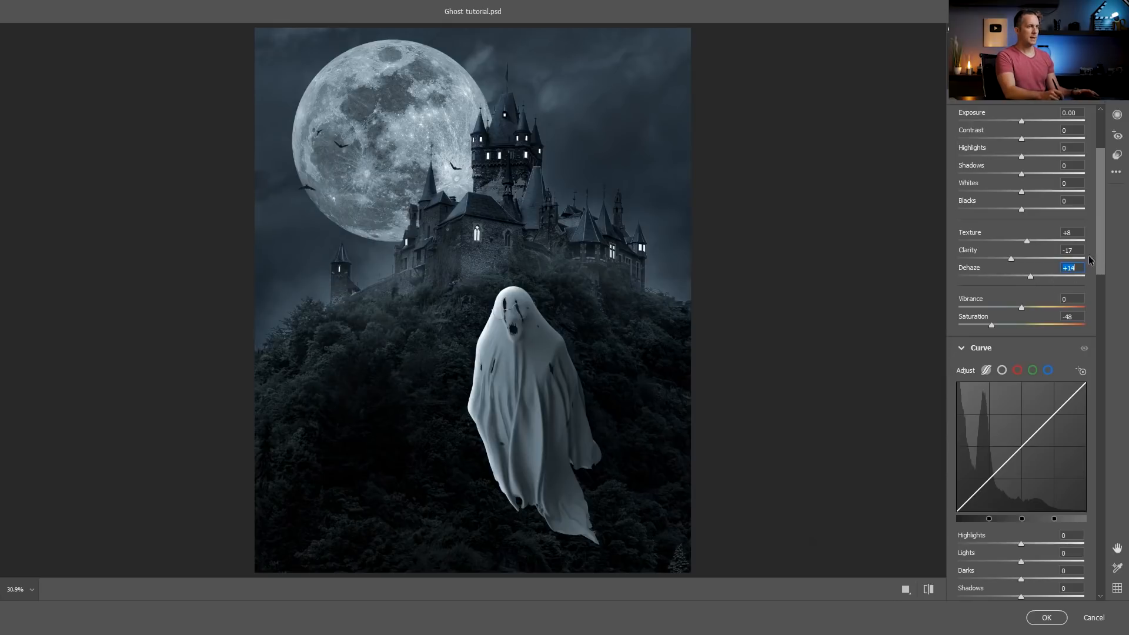
- Add a dark vignette with an amount of -23 and a feather of 77
{"action": "scroll", "coordinate": [1026, 350], "scroll_direction": "down", "scroll_amount": 15}
{"action": "left_click_drag", "start_coordinate": [1022, 263], "coordinate": [1006, 263]}
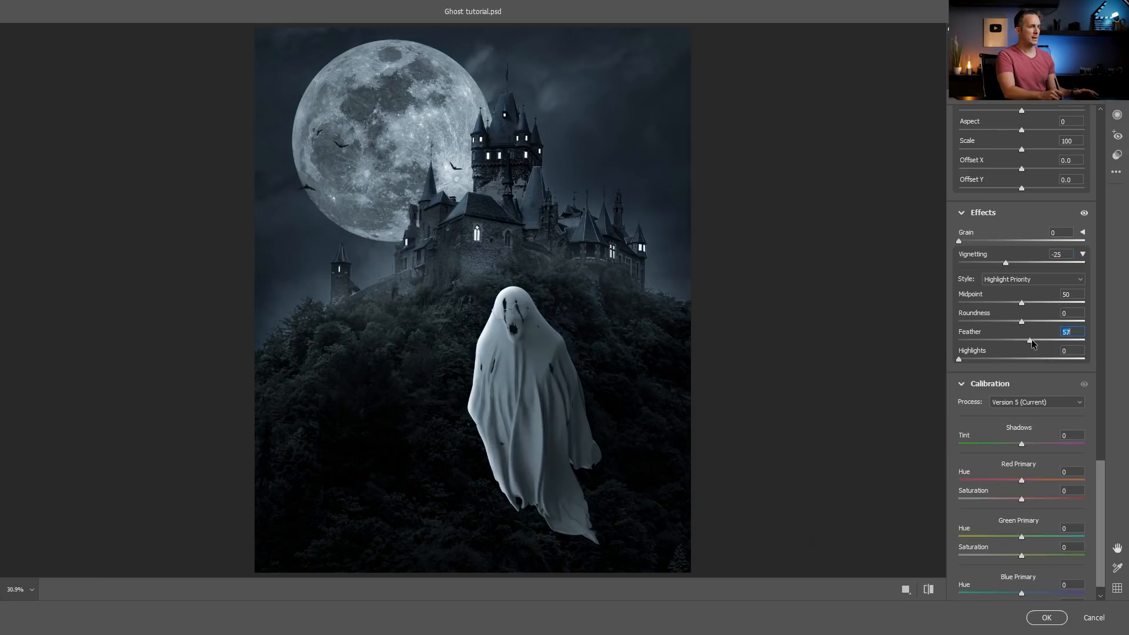
{"action": "left_click_drag", "start_coordinate": [1031, 340], "coordinate": [1057, 341]}
{"action": "left_click", "coordinate": [1007, 262]}
{"action": "left_click_drag", "start_coordinate": [1007, 263], "coordinate": [1009, 263]}
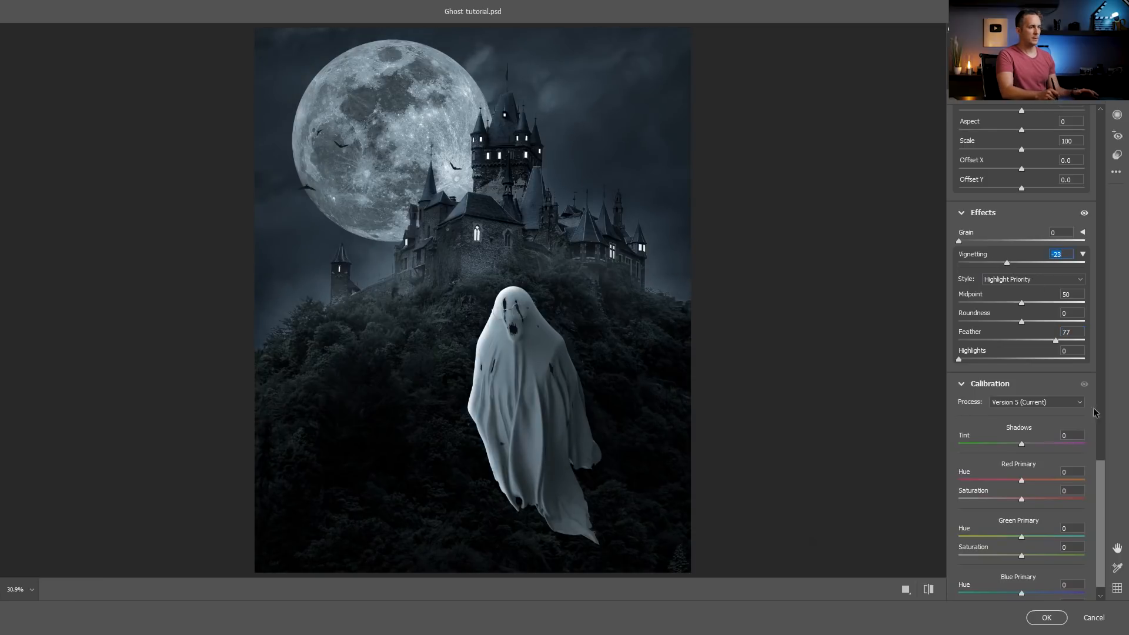
- Lift the Shadows to +9 and set Vibrance to +7 and Saturation to -3
{"action": "left_click_drag", "start_coordinate": [1101, 475], "coordinate": [1094, 108]}
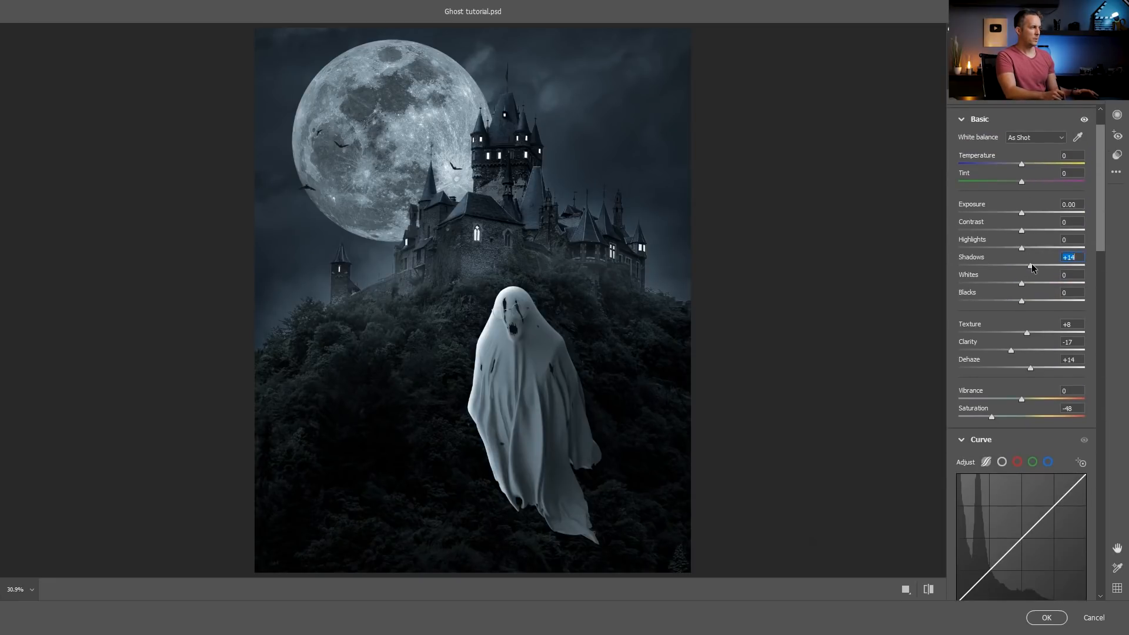
{"action": "left_click_drag", "start_coordinate": [1038, 264], "coordinate": [1029, 266]}
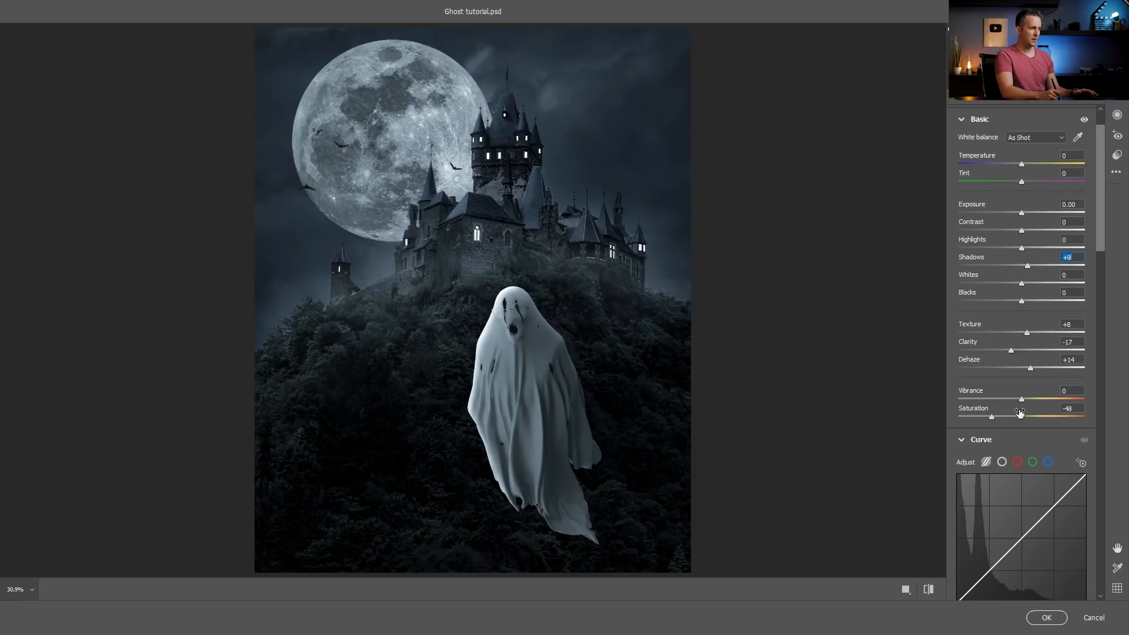
{"action": "mouse_move", "coordinate": [1001, 414]}
{"action": "left_mouse_down"}
{"action": "mouse_move", "coordinate": [1036, 395]}
{"action": "mouse_move", "coordinate": [1003, 414]}
{"action": "mouse_move", "coordinate": [1019, 417]}
{"action": "left_mouse_up"}
- Reduce the colour mixer's saturation to -14 for Aquas and -30 for Blues, and compare before and after
{"action": "scroll", "coordinate": [1092, 253], "scroll_direction": "down", "scroll_amount": 10}
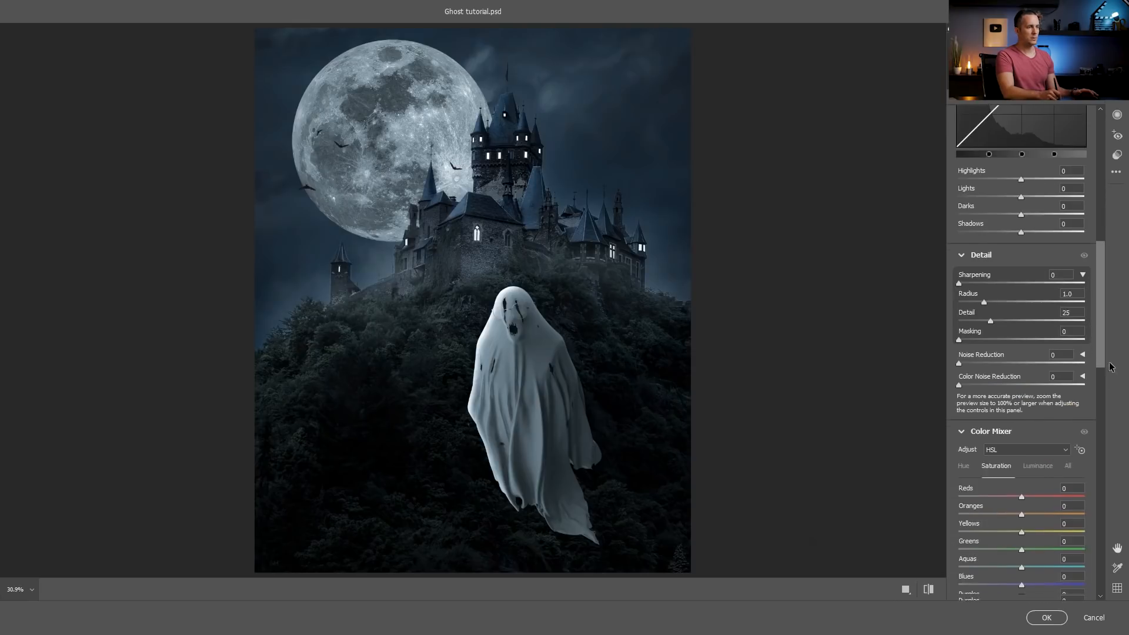
{"action": "mouse_move", "coordinate": [1025, 428]}
{"action": "left_mouse_down"}
{"action": "mouse_move", "coordinate": [972, 426]}
{"action": "mouse_move", "coordinate": [1002, 425]}
{"action": "left_mouse_up"}
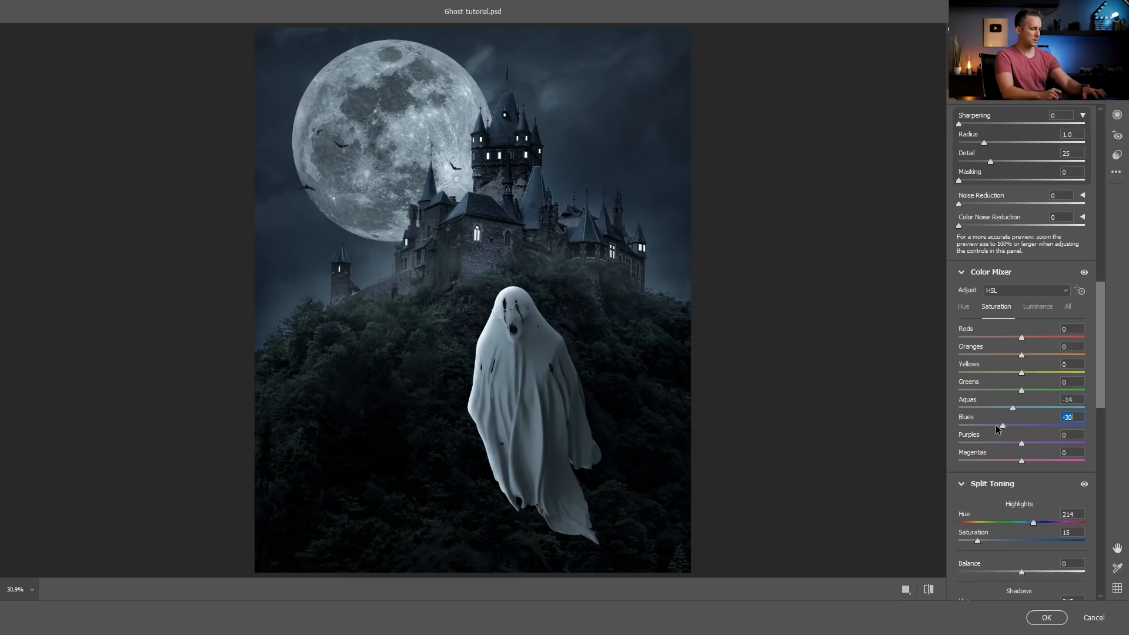
{"action": "key", "text": "p"}
{"action": "key", "text": "p"}
- Cool the white balance to a Temperature of -10 and apply the Camera Raw filter to Layer 4
{"action": "left_click_drag", "start_coordinate": [1099, 319], "coordinate": [1097, 150]}
{"action": "left_click_drag", "start_coordinate": [1024, 208], "coordinate": [1014, 207]}
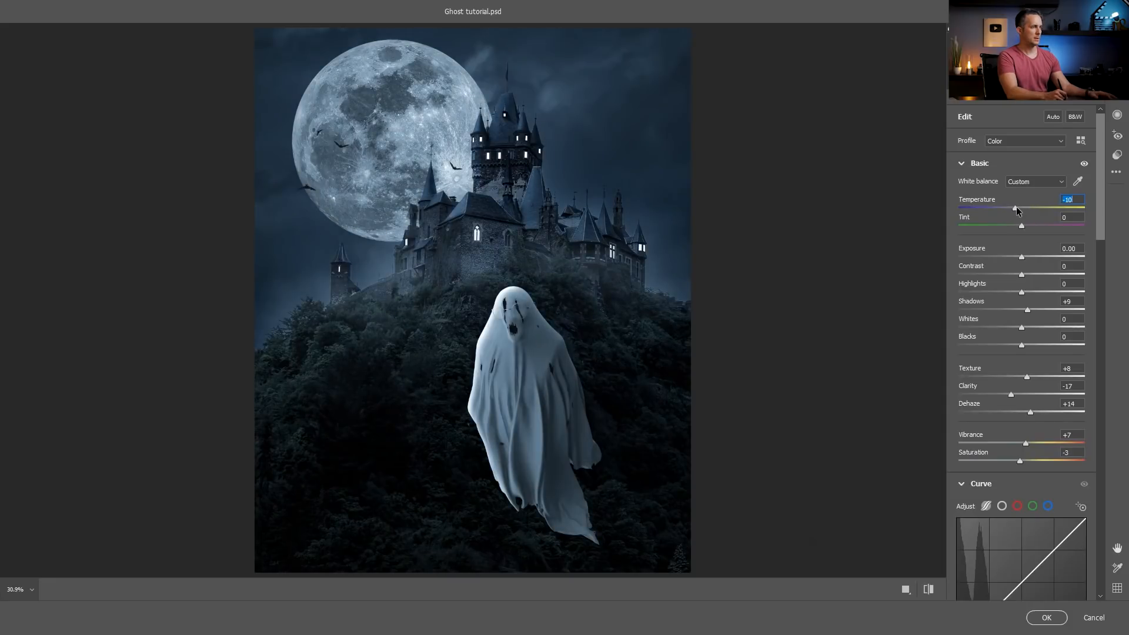
{"action": "left_click", "coordinate": [1047, 617]}
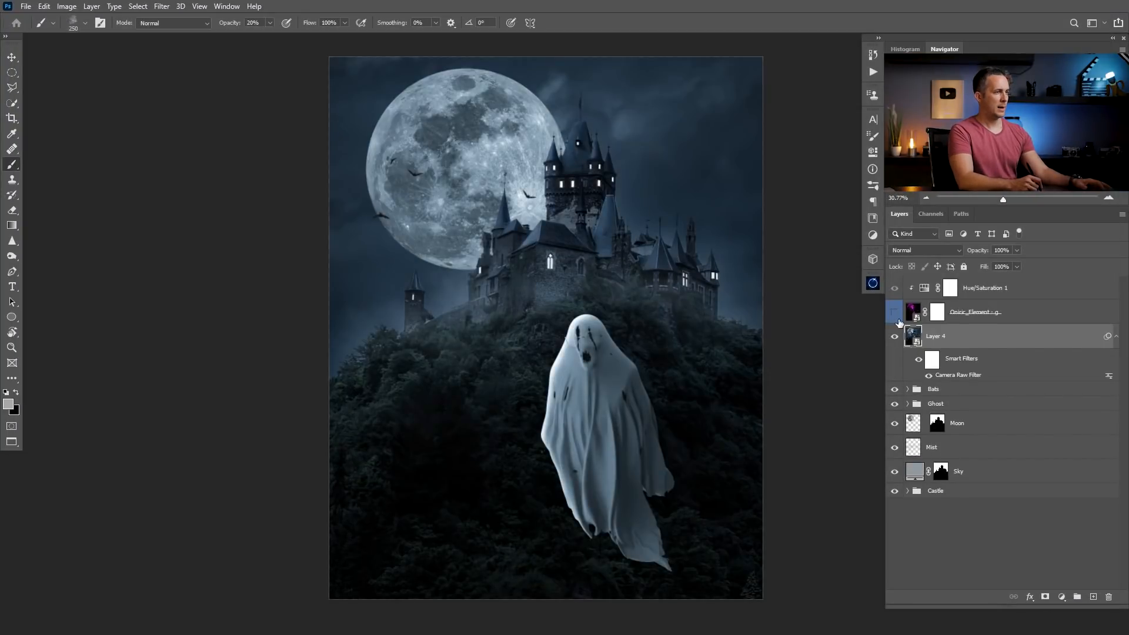
- Show the Oniric glow and set its clipped Hue/Saturation adjustment to hue -63 and saturation -85
{"action": "left_click", "coordinate": [894, 320]}
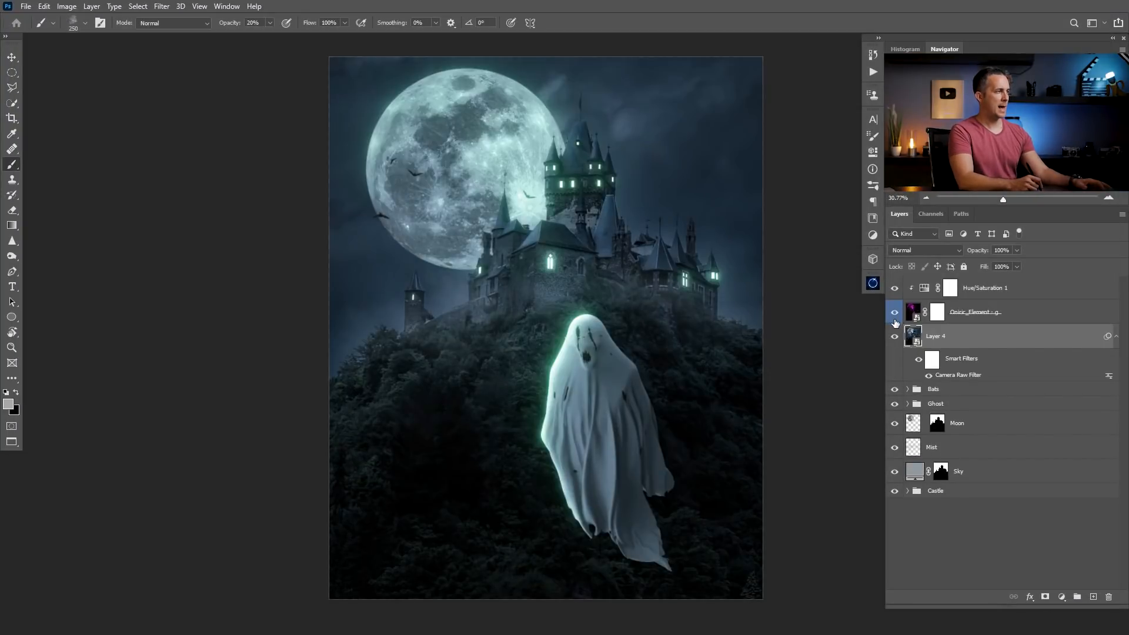
{"action": "double_click", "coordinate": [934, 288]}
{"action": "left_click_drag", "start_coordinate": [742, 195], "coordinate": [709, 220]}
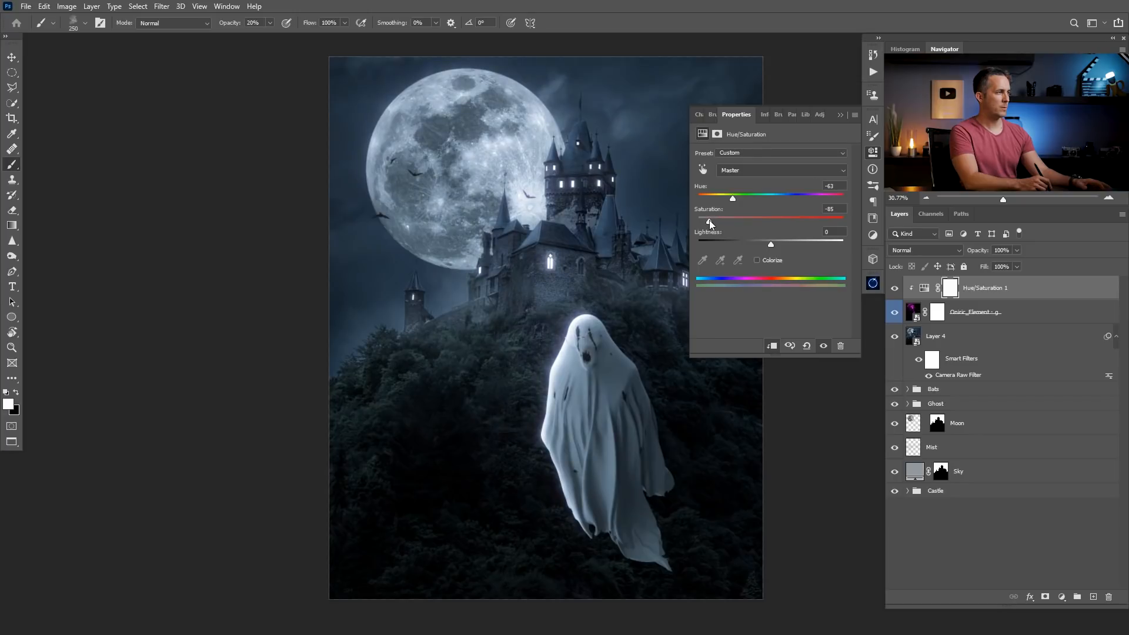
{"action": "left_click", "coordinate": [840, 115]}
{"action": "left_click_drag", "start_coordinate": [618, 351], "coordinate": [626, 375]}
{"action": "left_click_drag", "start_coordinate": [626, 376], "coordinate": [561, 350]}
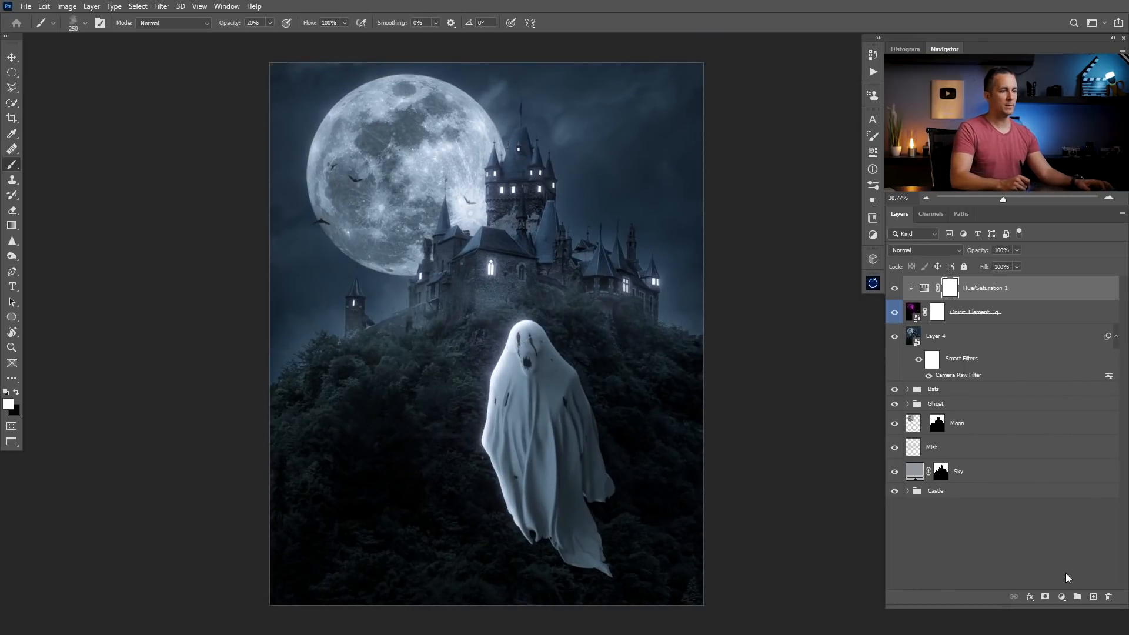
- Add the text "Ghost" in the X Ghost X font near the small tower beside the castle
{"action": "key", "text": "t"}
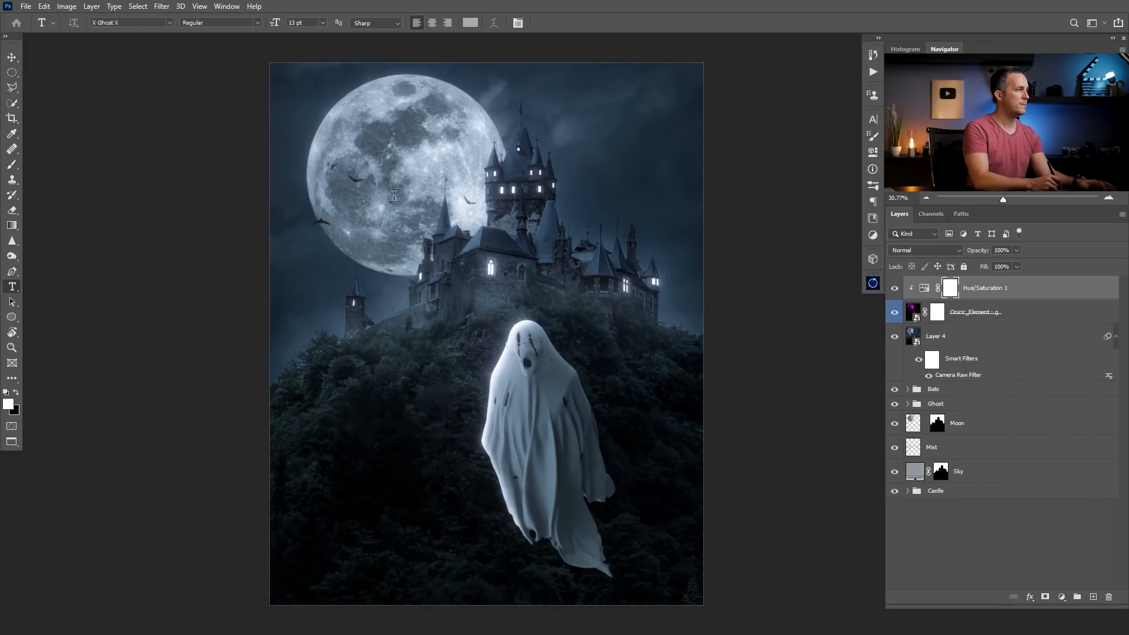
{"action": "left_click", "coordinate": [355, 304]}
{"action": "key", "text": "BackSpace"}
{"action": "key", "text": "ctrl+Return"}
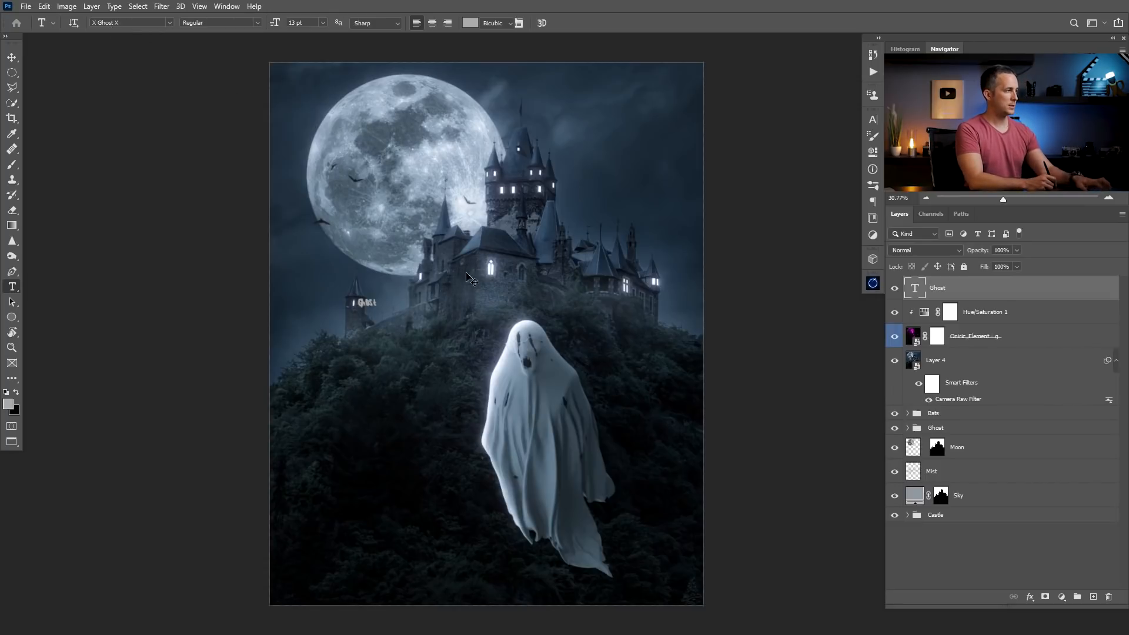
- Enlarge the Ghost title in white and place it over the upper part of the moon
{"action": "key", "text": "ctrl+t"}
{"action": "left_click_drag", "start_coordinate": [377, 297], "coordinate": [467, 219]}
{"action": "key", "text": "v"}
{"action": "left_click_drag", "start_coordinate": [436, 228], "coordinate": [394, 445]}
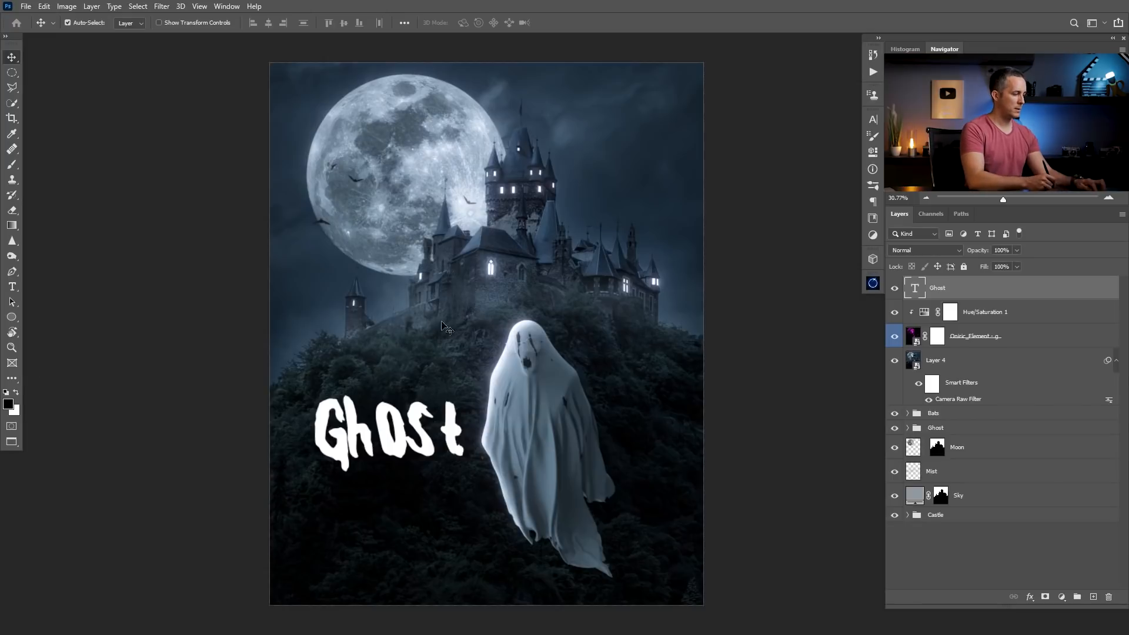
{"action": "left_click_drag", "start_coordinate": [406, 428], "coordinate": [420, 140]}
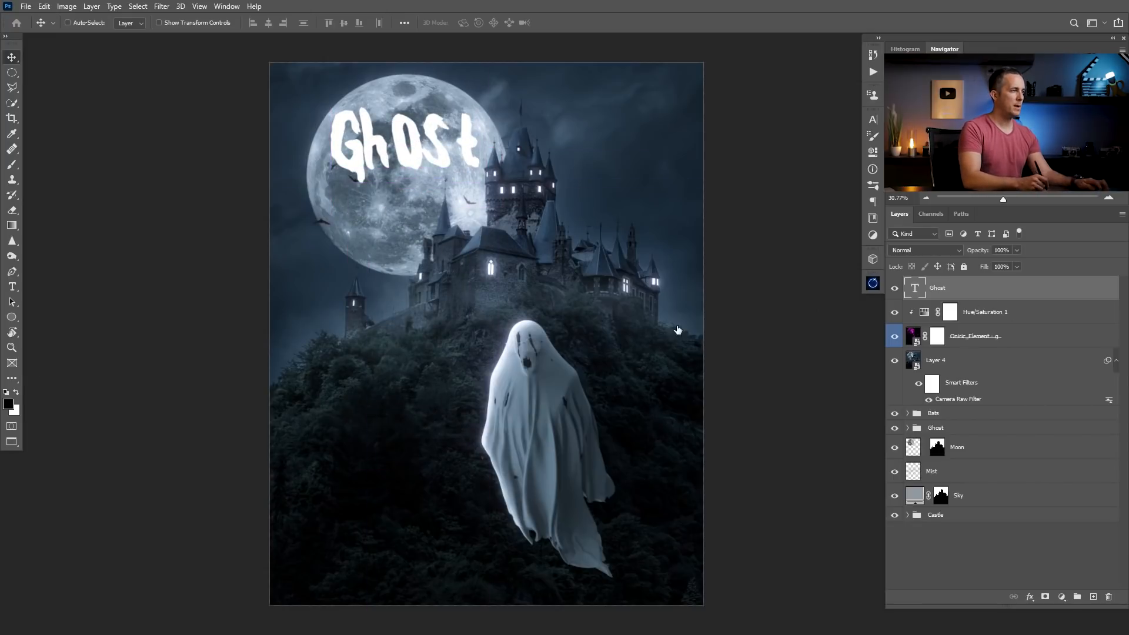
- Give the Ghost text a blue Multiply drop shadow with 56% opacity, angle 145°, distance 12, spread 20 and size 9
{"action": "double_click", "coordinate": [977, 291]}
{"action": "left_click", "coordinate": [42, 423]}
{"action": "left_click_drag", "start_coordinate": [275, 201], "coordinate": [446, 292]}
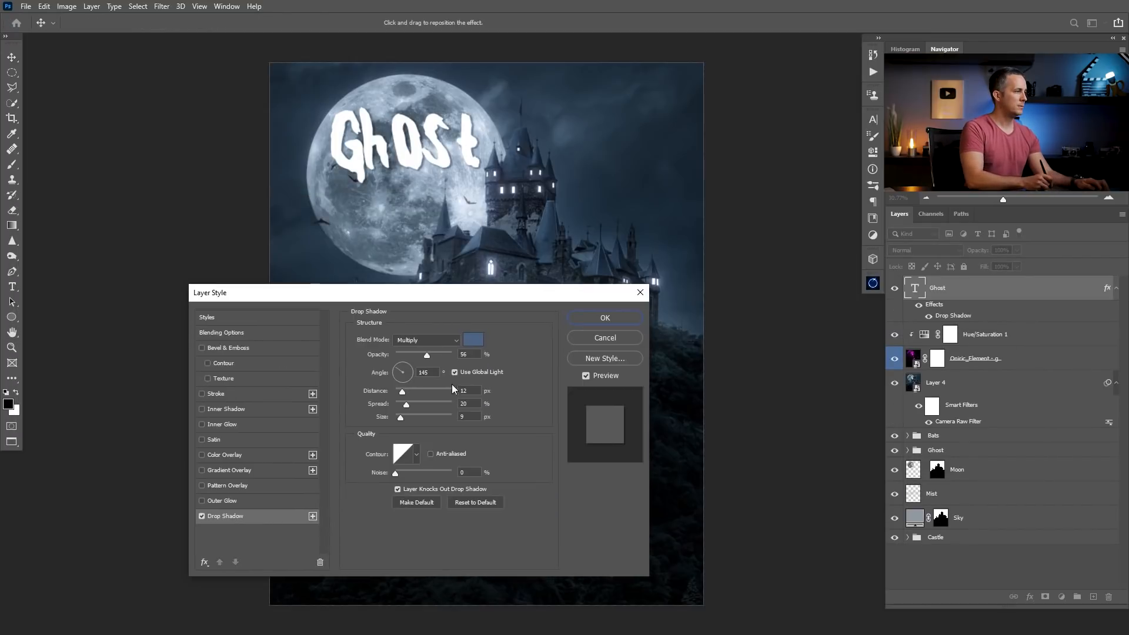
{"action": "left_click", "coordinate": [588, 318]}
- Scale the Ghost title down slightly and reposition it over the top of the moon
{"action": "left_click_drag", "start_coordinate": [445, 170], "coordinate": [626, 163]}
{"action": "key", "text": "ctrl+t"}
{"action": "left_click_drag", "start_coordinate": [592, 188], "coordinate": [432, 141]}
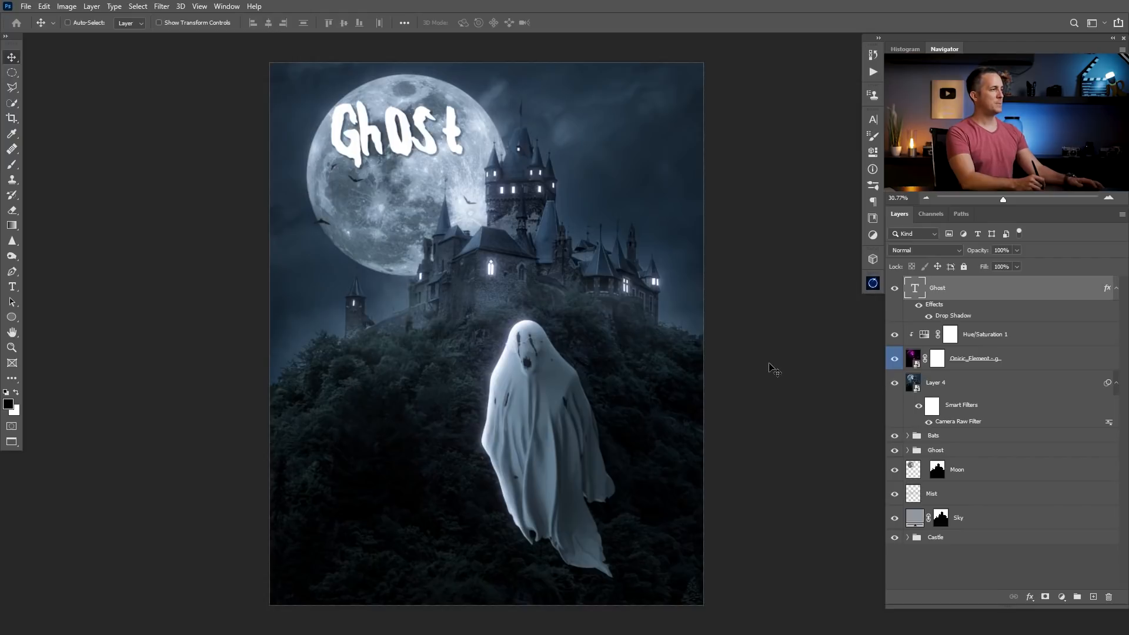
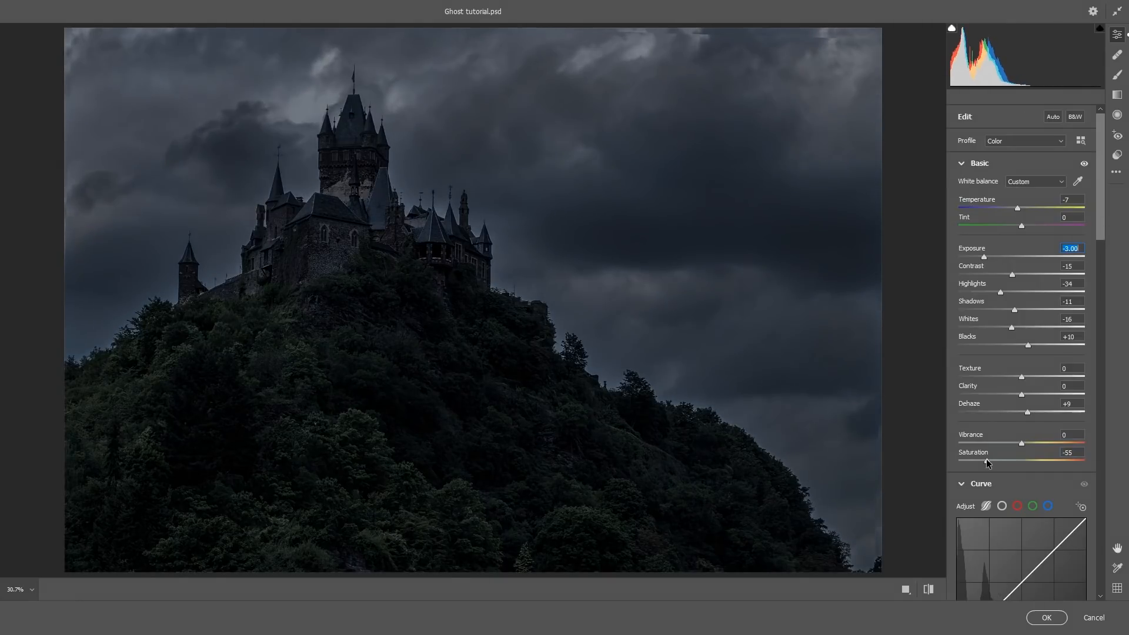
- Lower the saturation, blacks and shadows in the Castle layer's Camera Raw filter and apply the changes
{"action": "left_click_drag", "start_coordinate": [977, 459], "coordinate": [979, 460]}
{"action": "left_click_drag", "start_coordinate": [1028, 345], "coordinate": [1012, 310]}
{"action": "left_click", "coordinate": [1047, 618]}
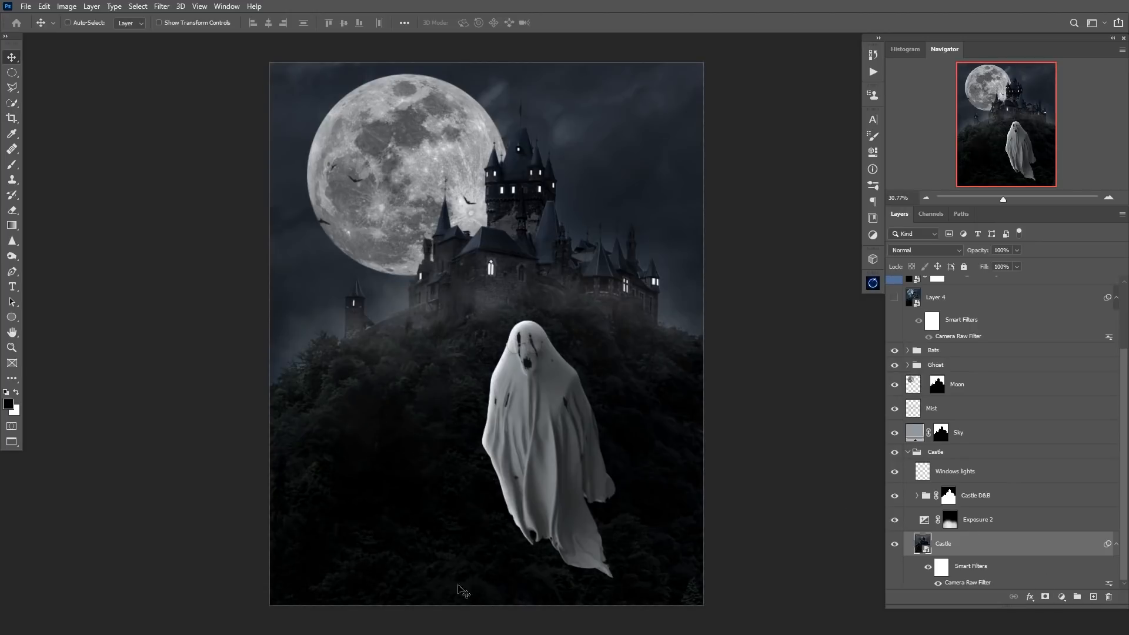
- Compare the image with and without the Mist layer, and add a new empty layer directly above it
{"action": "left_click", "coordinate": [895, 408]}
{"action": "left_click", "coordinate": [894, 408]}
{"action": "left_click", "coordinate": [913, 408]}
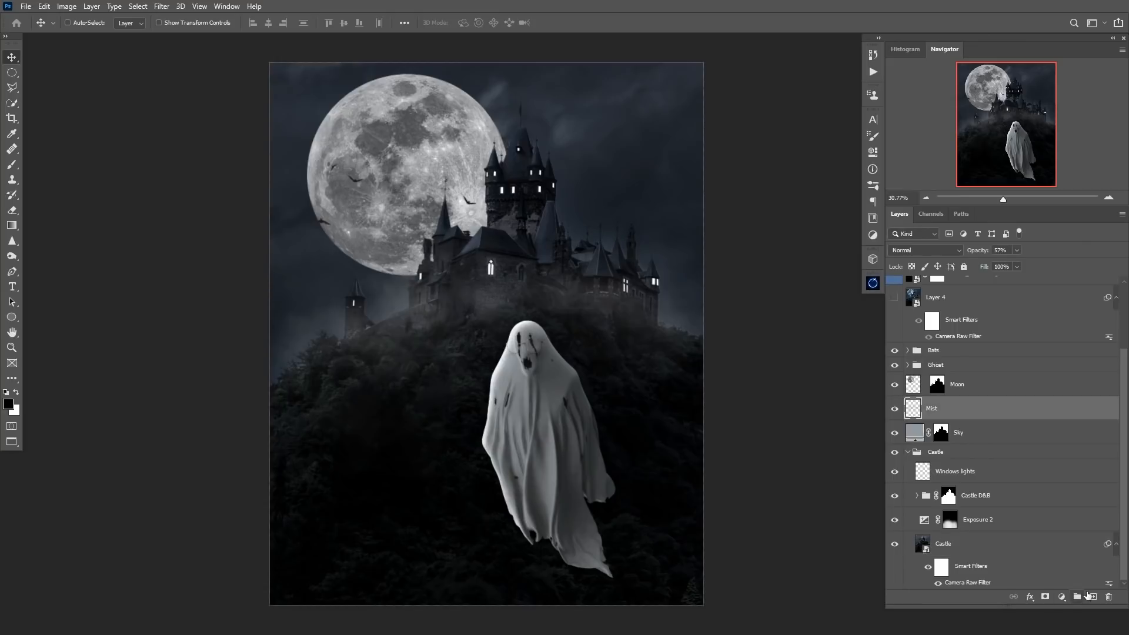
{"action": "left_click", "coordinate": [1092, 596]}
- Enlarge the mist brush to 1300 px, try a white stroke across the lower hill and undo it
{"action": "key", "text": "b"}
{"action": "key", "text": "x"}
{"action": "key", "text": "bracketright"}
{"action": "mouse_move", "coordinate": [315, 446]}
{"action": "left_mouse_down"}
{"action": "mouse_move", "coordinate": [490, 466]}
{"action": "mouse_move", "coordinate": [745, 479]}
{"action": "left_mouse_up"}
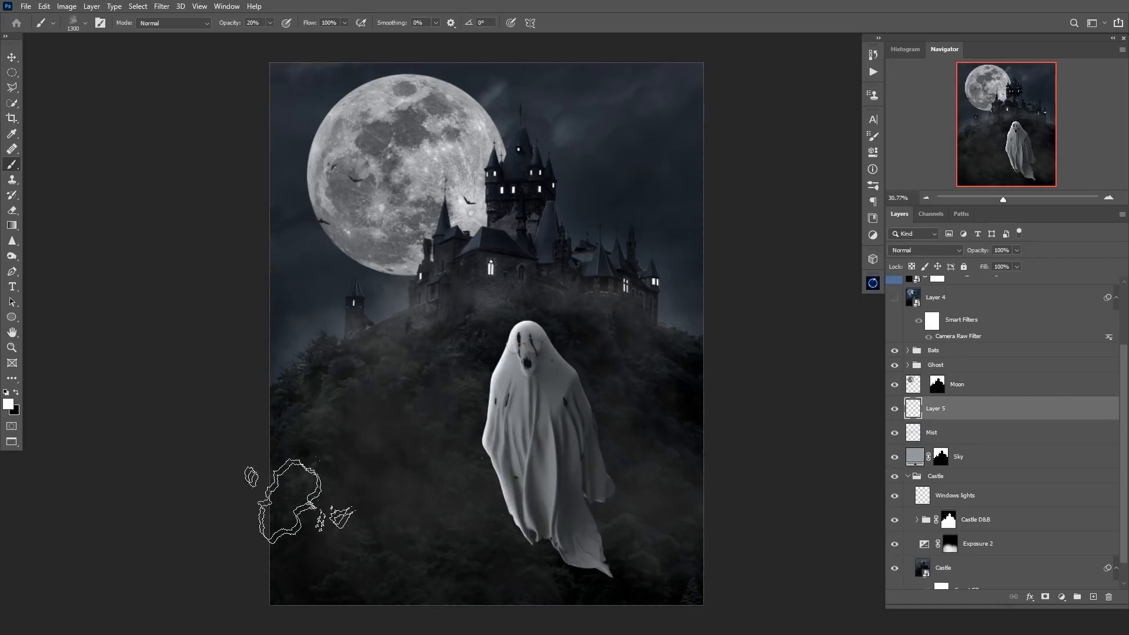
{"action": "key", "text": "ctrl+z"}
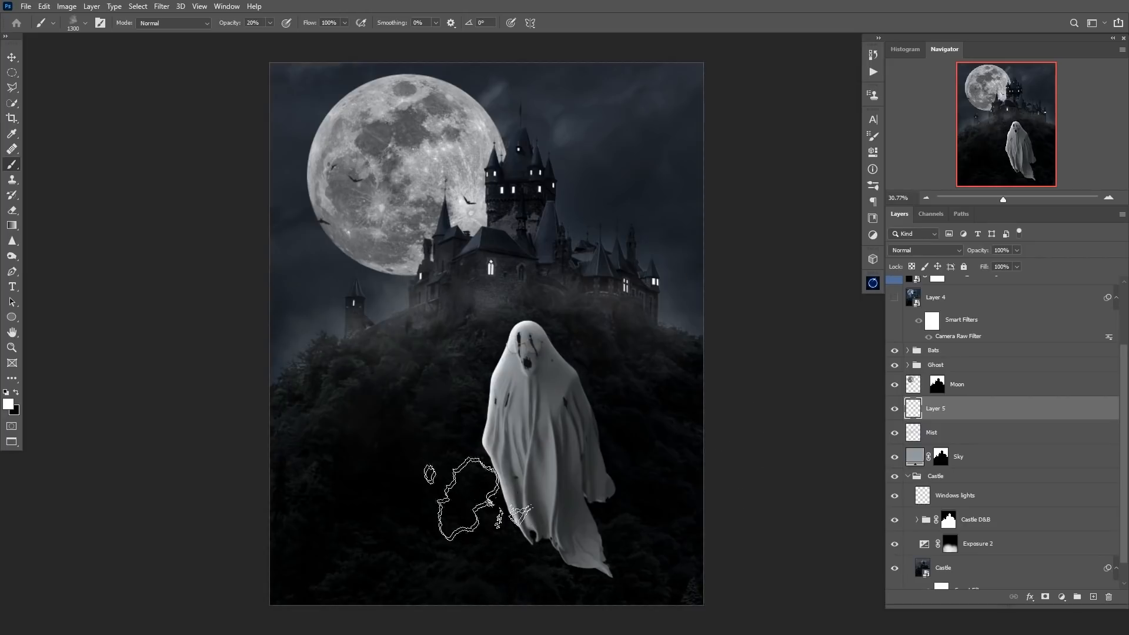
- Set the foreground colour to grey #949494 and the brush opacity to 10% for mist on the new layer
{"action": "left_click", "coordinate": [8, 404]}
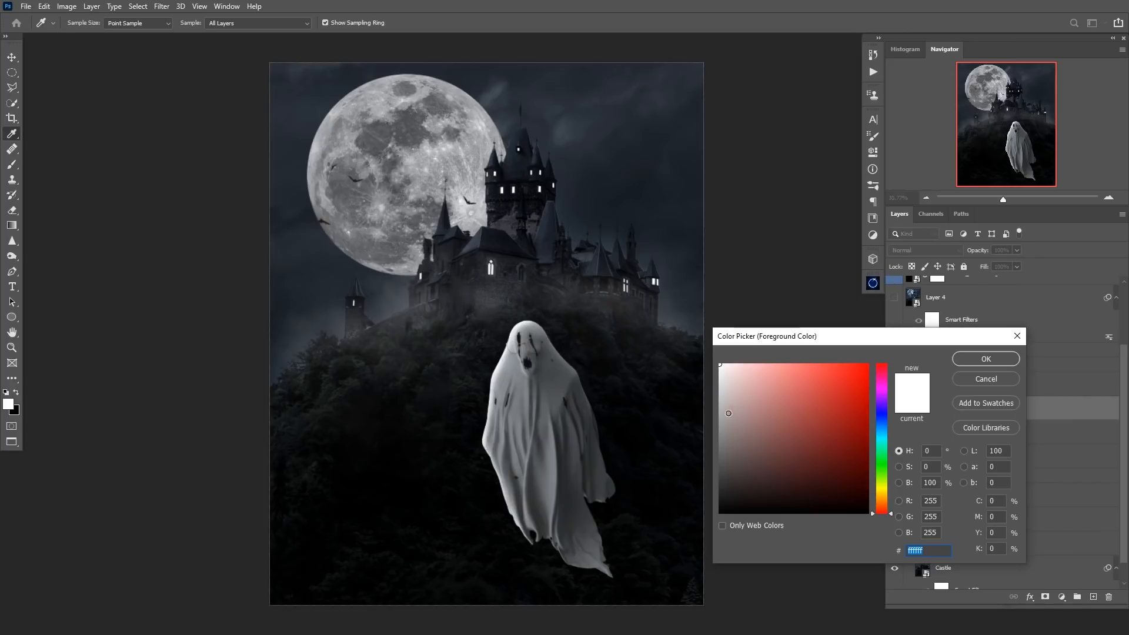
{"action": "left_click", "coordinate": [573, 441]}
{"action": "key", "text": "Return"}
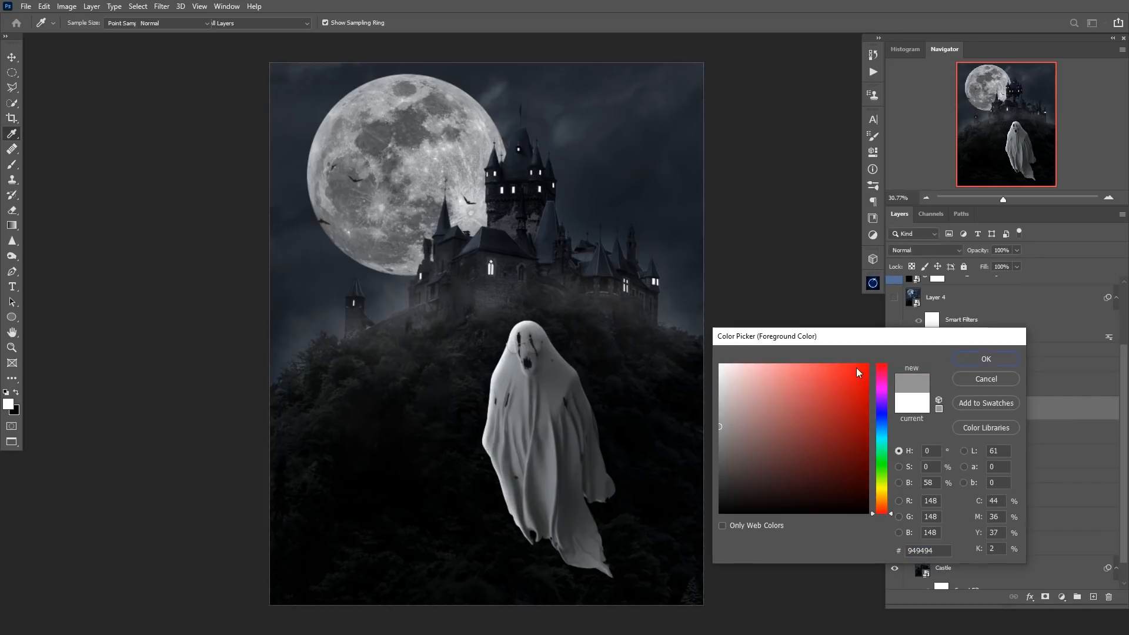
{"action": "key", "text": "ctrl+z"}
{"action": "key", "text": "1"}
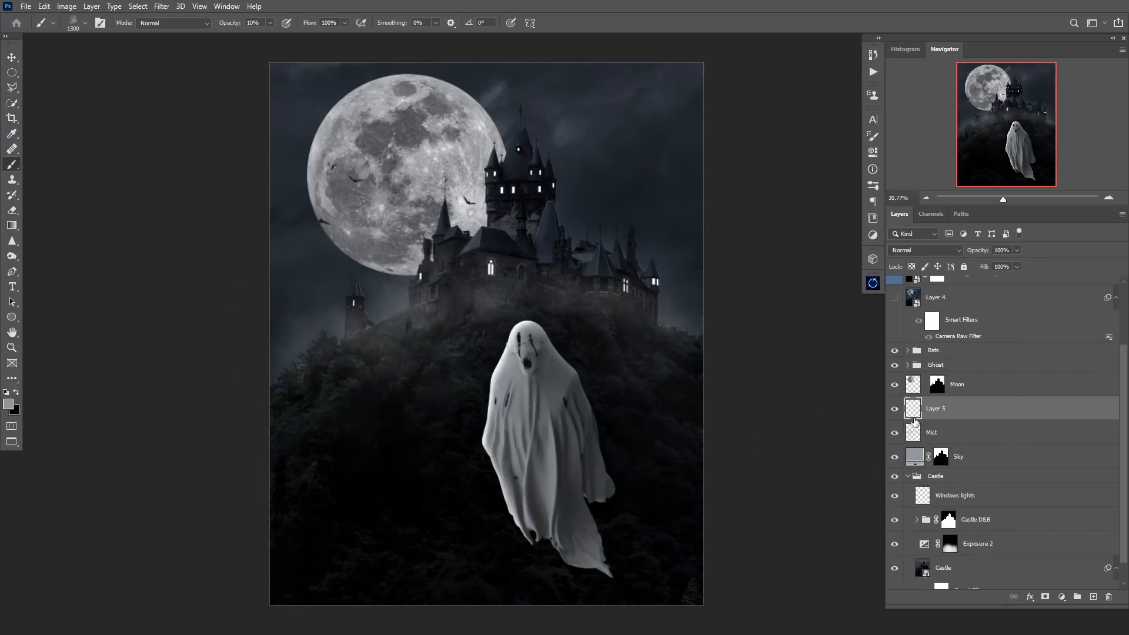
- Compare the image with and without the new layer above Mist and reduce that layer's opacity to 71%
{"action": "left_click", "coordinate": [894, 410]}
{"action": "left_click", "coordinate": [894, 411]}
{"action": "left_click", "coordinate": [895, 412]}
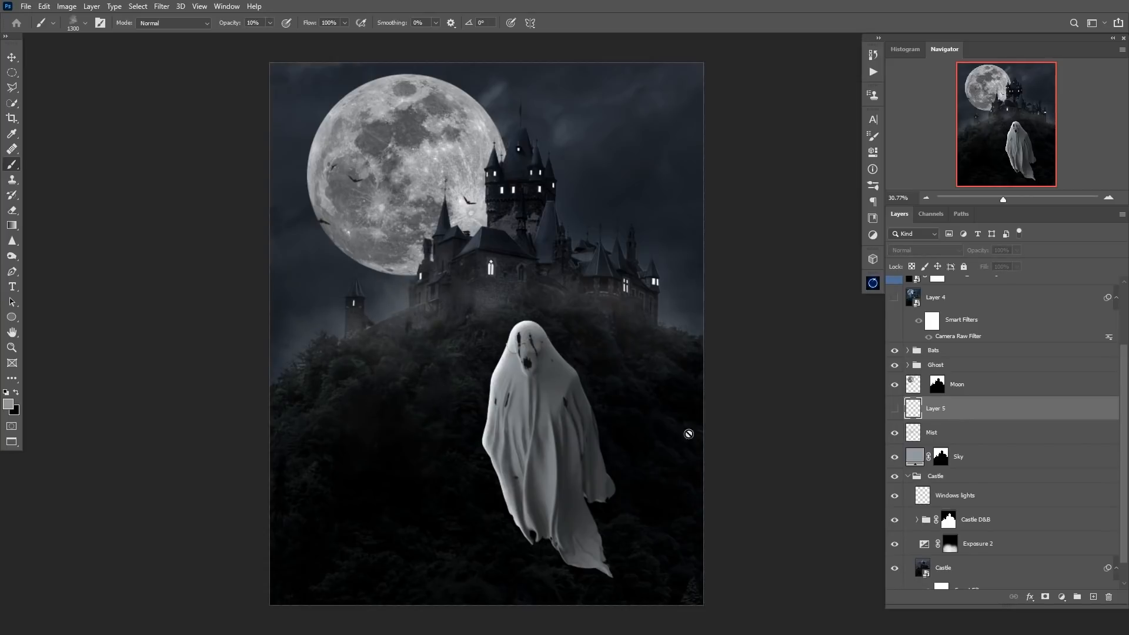
{"action": "key", "text": "ctrl+comma"}
{"action": "left_click_drag", "start_coordinate": [983, 252], "coordinate": [970, 252]}
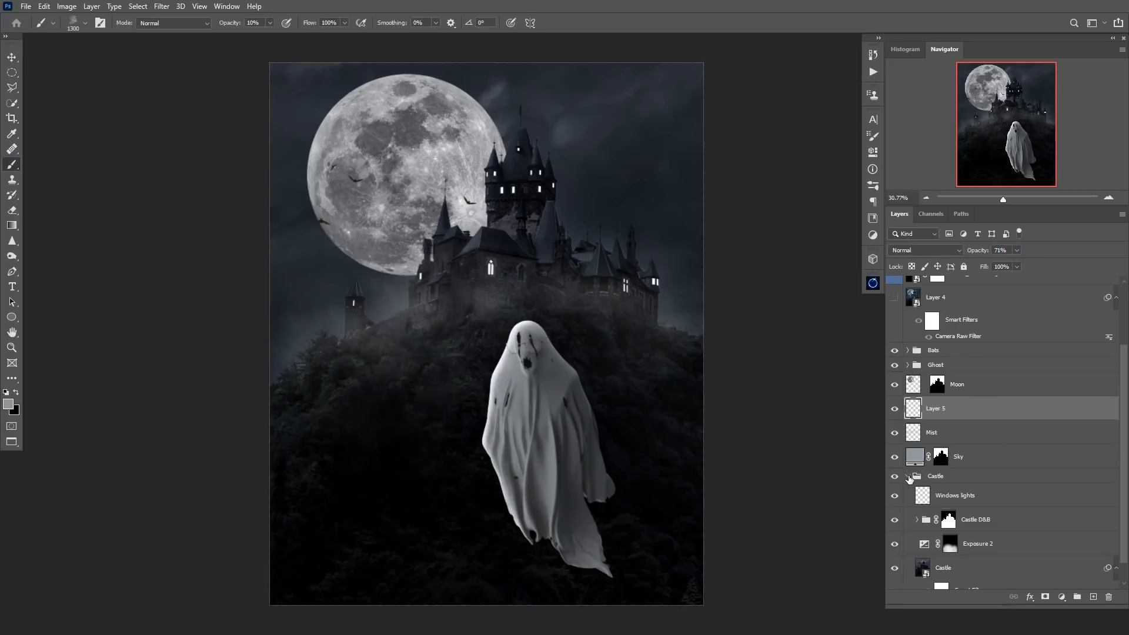
- In the Ghost group, compare the ghost with and without Curves 1 and darken its curve to input 152, output 73
{"action": "left_click", "coordinate": [909, 365]}
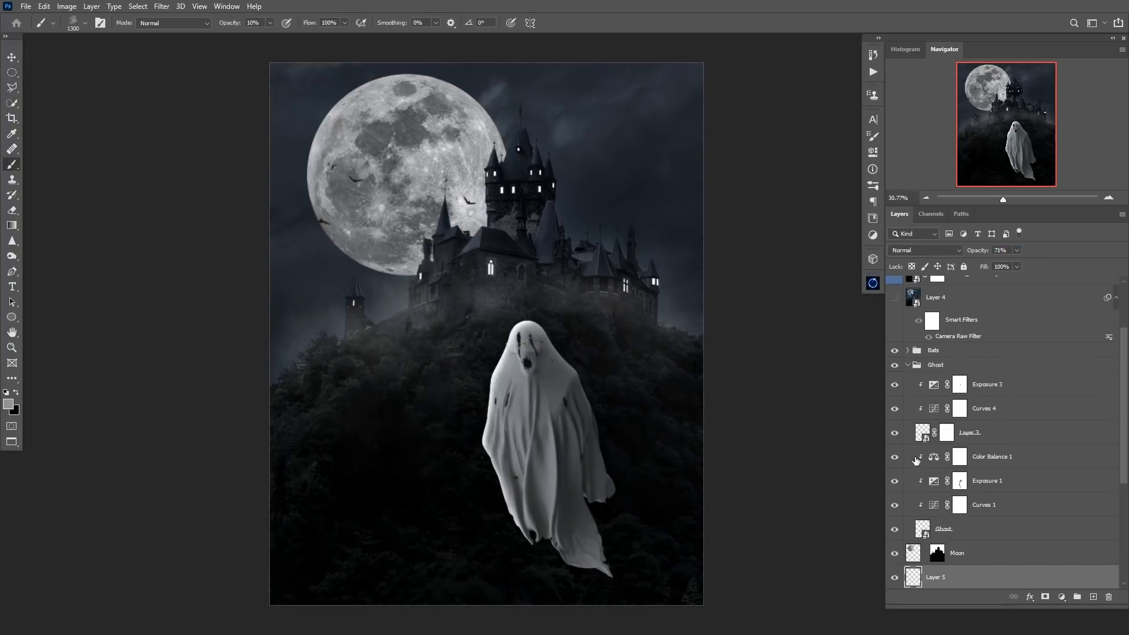
{"action": "left_click", "coordinate": [922, 530]}
{"action": "left_click", "coordinate": [894, 505]}
{"action": "left_click", "coordinate": [894, 505]}
{"action": "left_click", "coordinate": [935, 506]}
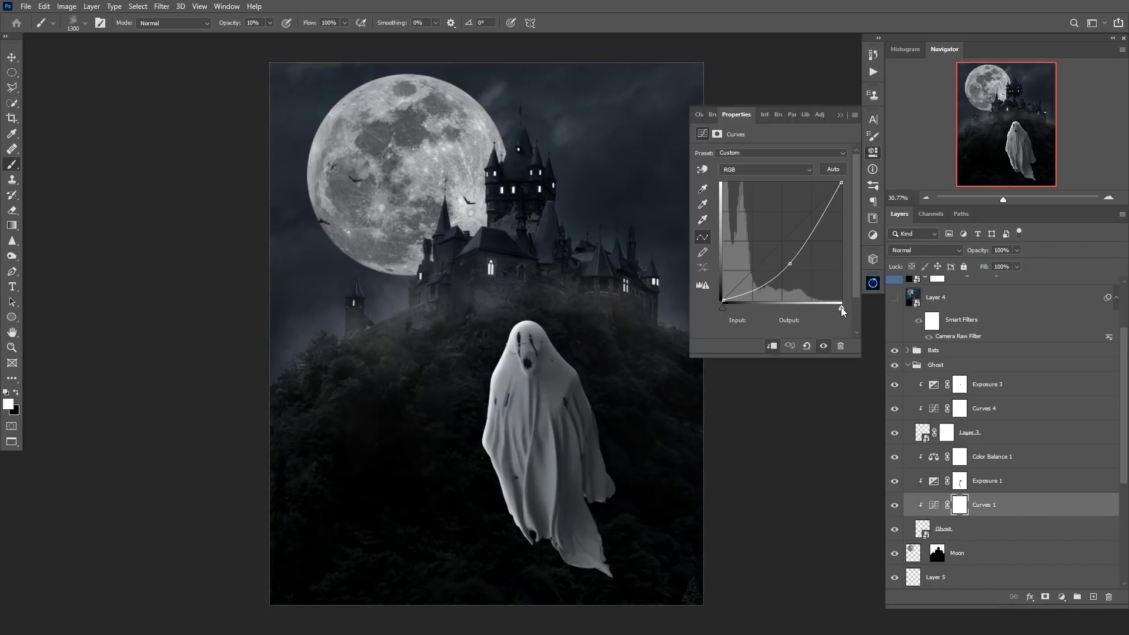
{"action": "left_click_drag", "start_coordinate": [800, 264], "coordinate": [796, 265]}
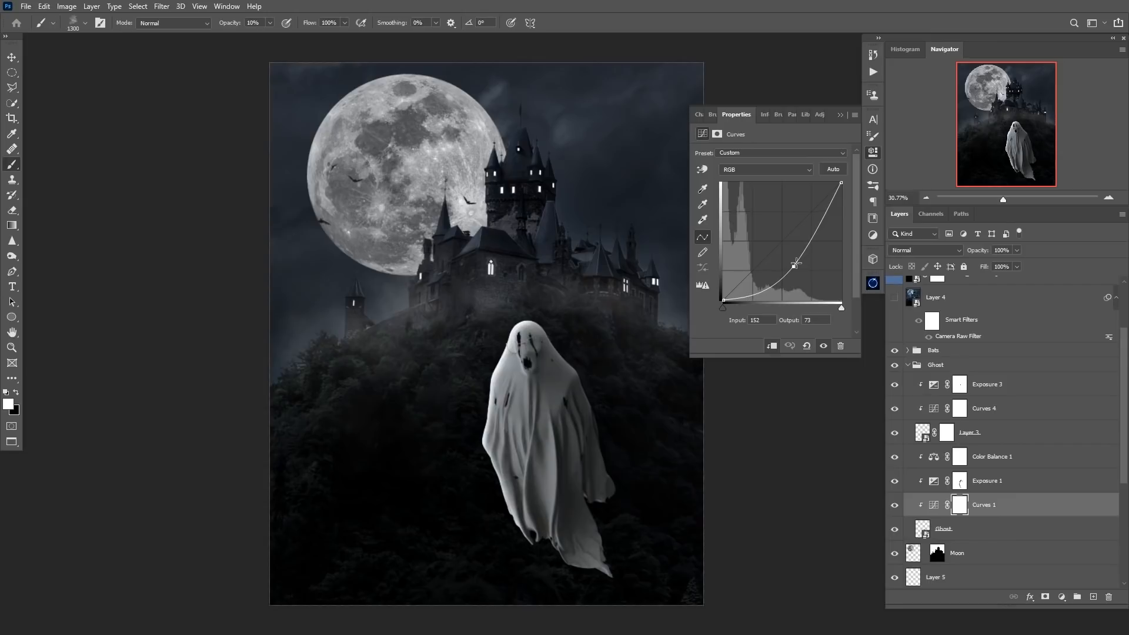
- Set the exposure of the ghost's Exposure 1 adjustment to -2.62 and collapse the Ghost group
{"action": "left_click", "coordinate": [928, 473]}
{"action": "left_click_drag", "start_coordinate": [750, 183], "coordinate": [742, 181]}
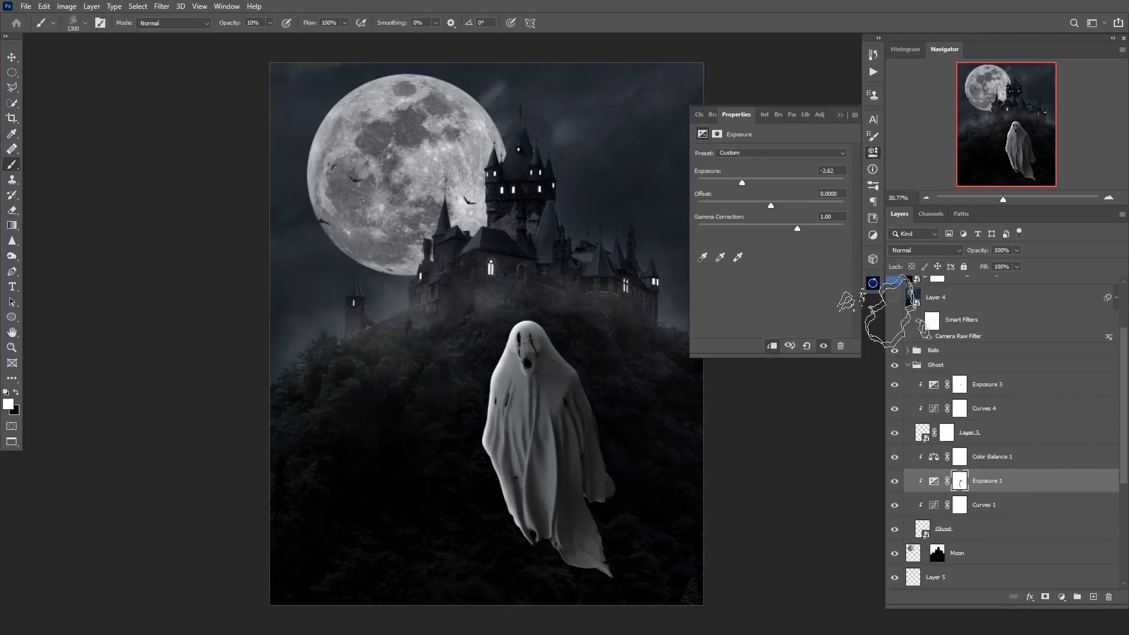
{"action": "mouse_move", "coordinate": [894, 505]}
{"action": "left_mouse_down"}
{"action": "mouse_move", "coordinate": [895, 489]}
{"action": "mouse_move", "coordinate": [894, 506]}
{"action": "left_mouse_up"}
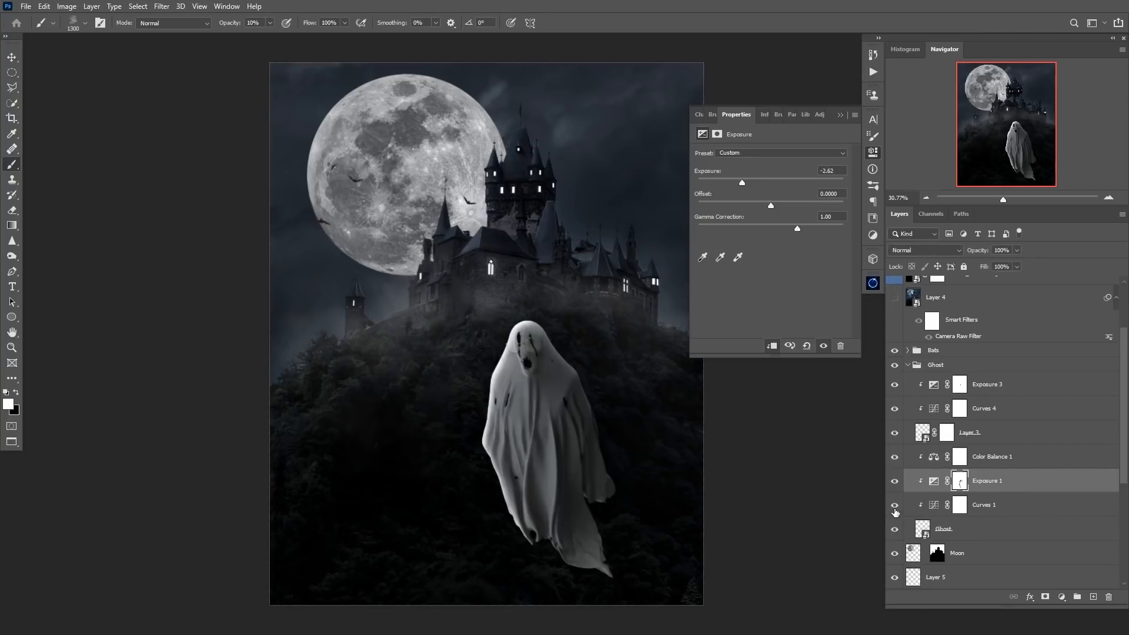
{"action": "left_click", "coordinate": [840, 115]}
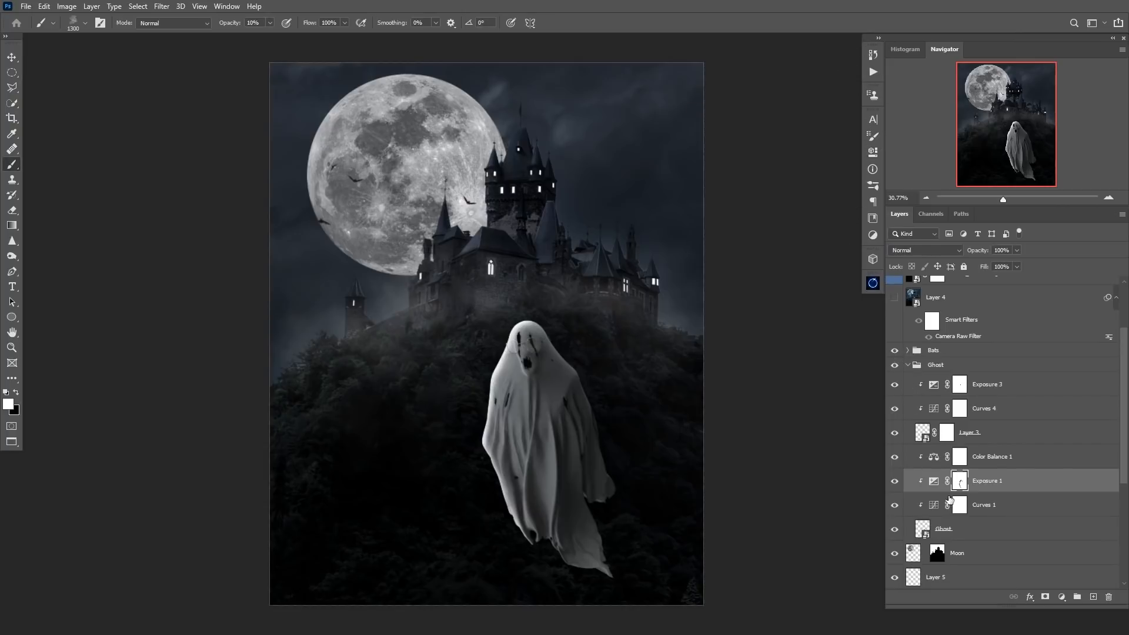
{"action": "left_click", "coordinate": [908, 365]}
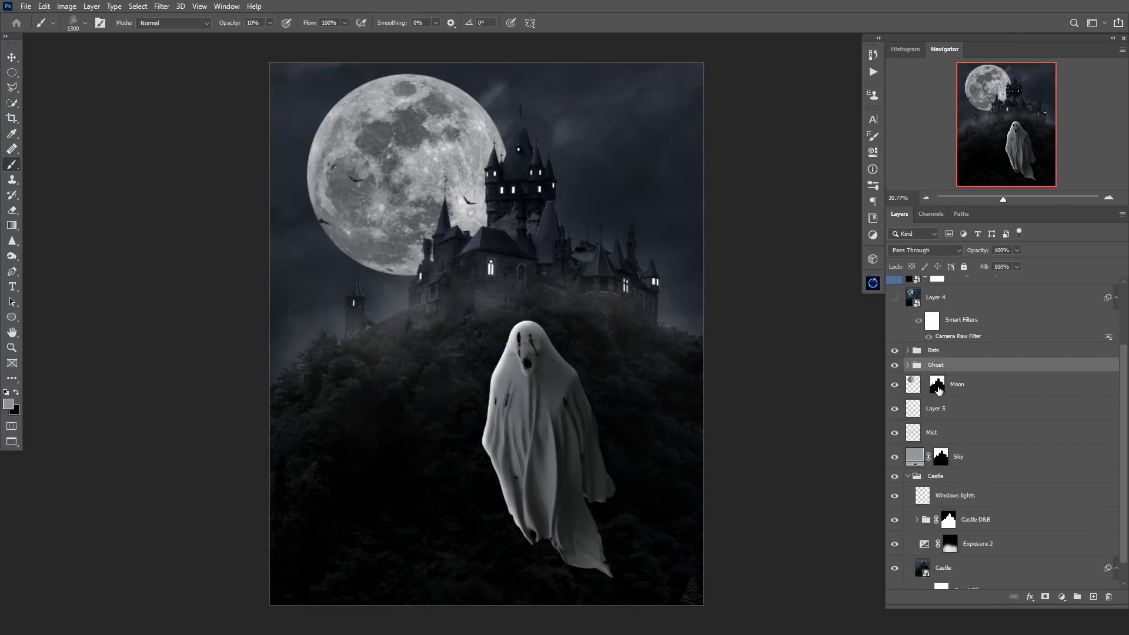
- Enlarge the moon to about 118% and place it lower behind the castle, near the canvas's left edge
{"action": "key", "text": "v"}
{"action": "left_click", "coordinate": [422, 194]}
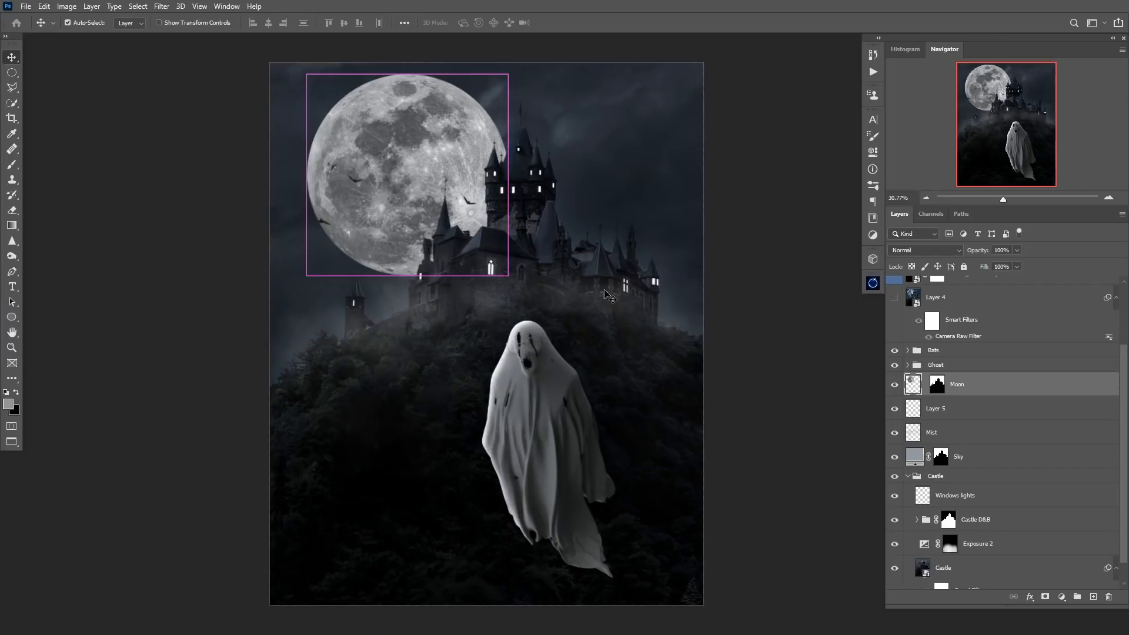
{"action": "key", "text": "ctrl+t"}
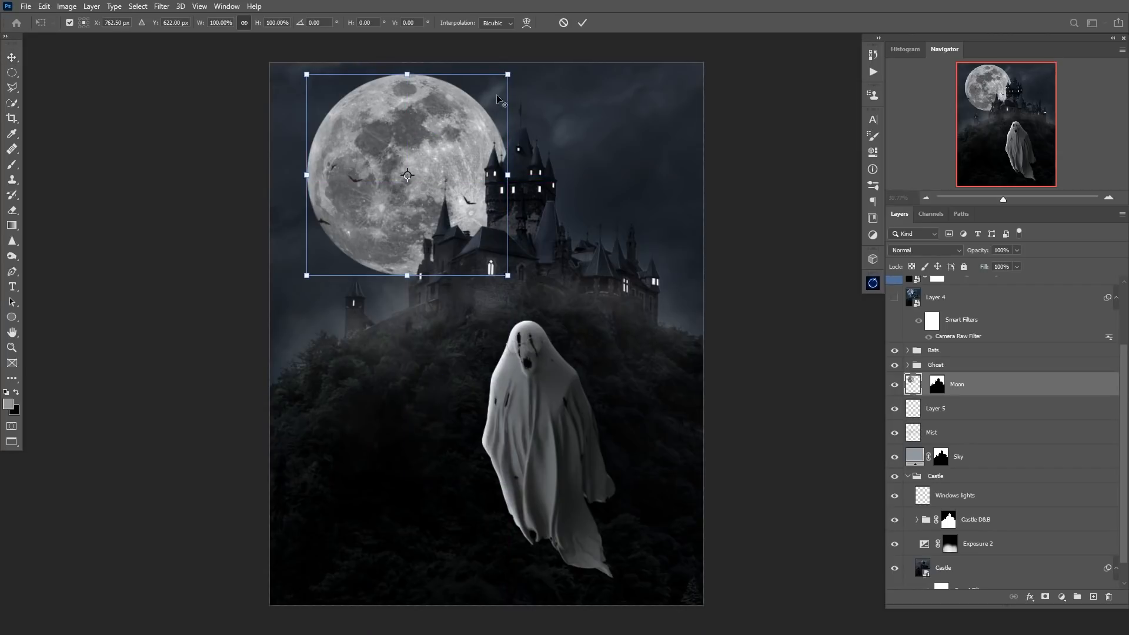
{"action": "left_click_drag", "start_coordinate": [312, 283], "coordinate": [280, 315]}
{"action": "left_click_drag", "start_coordinate": [508, 74], "coordinate": [512, 70]}
{"action": "left_click_drag", "start_coordinate": [470, 144], "coordinate": [478, 151]}
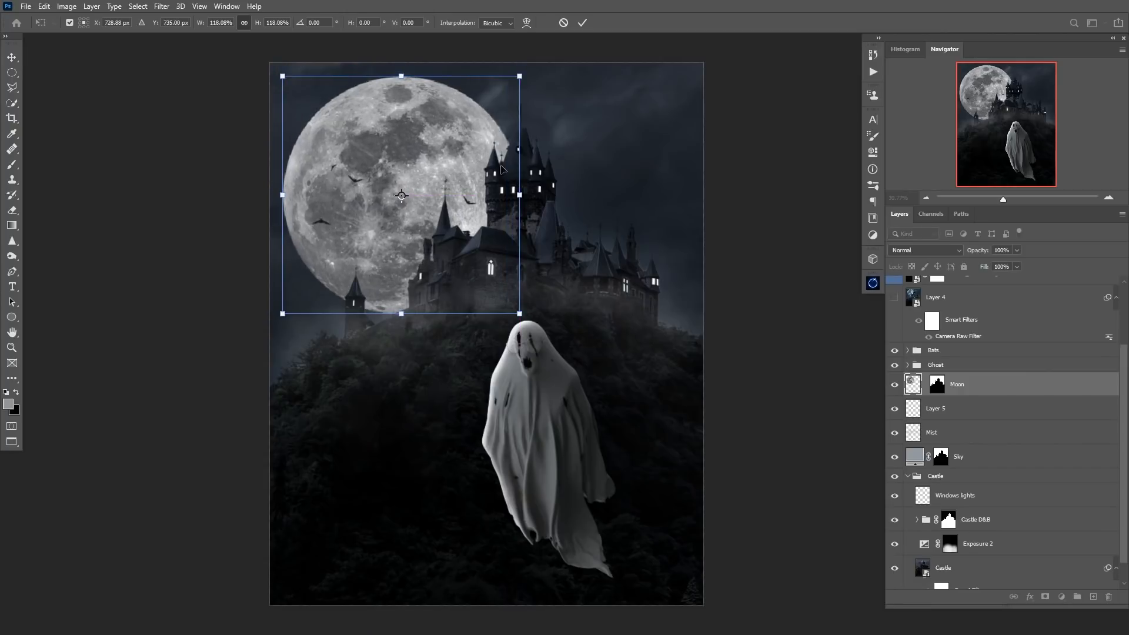
{"action": "key", "text": "Return"}
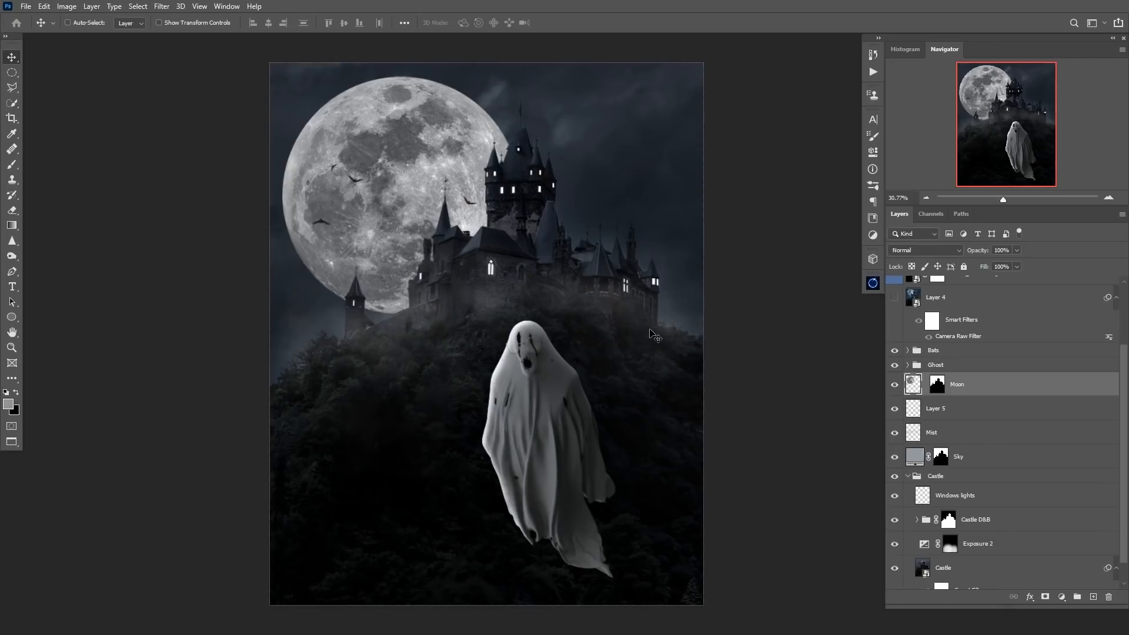
- Stamp all visible layers into a new layer above the Bats group and start the Camera Raw Filter on it
{"action": "left_click_drag", "start_coordinate": [1123, 415], "coordinate": [1125, 363]}
{"action": "left_click", "coordinate": [952, 435]}
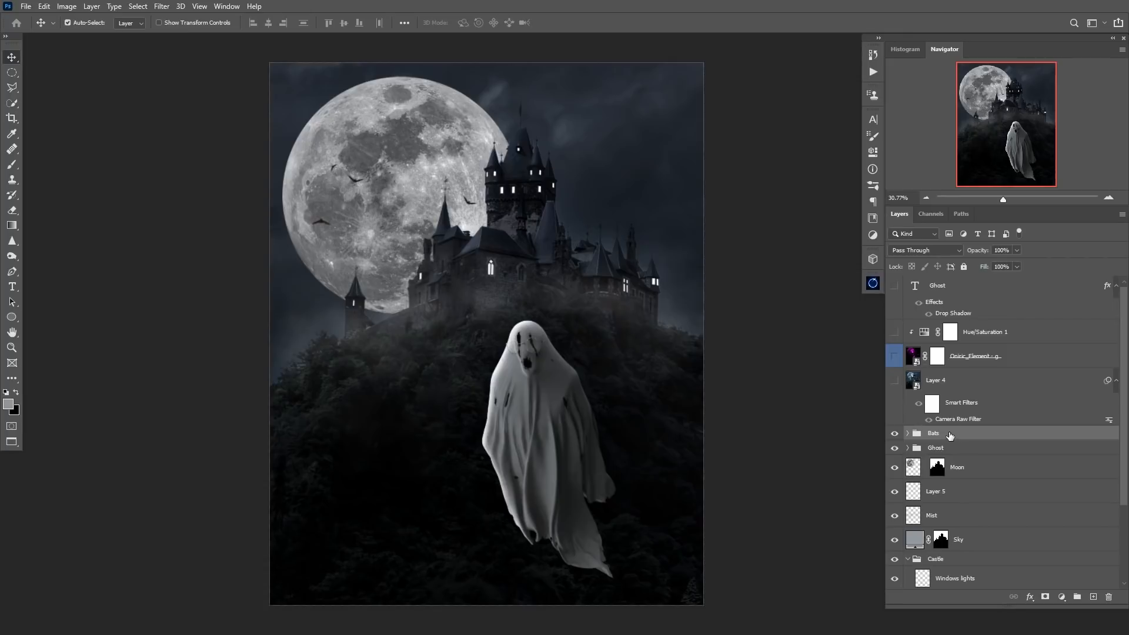
{"action": "key", "text": "ctrl+shift+alt+e"}
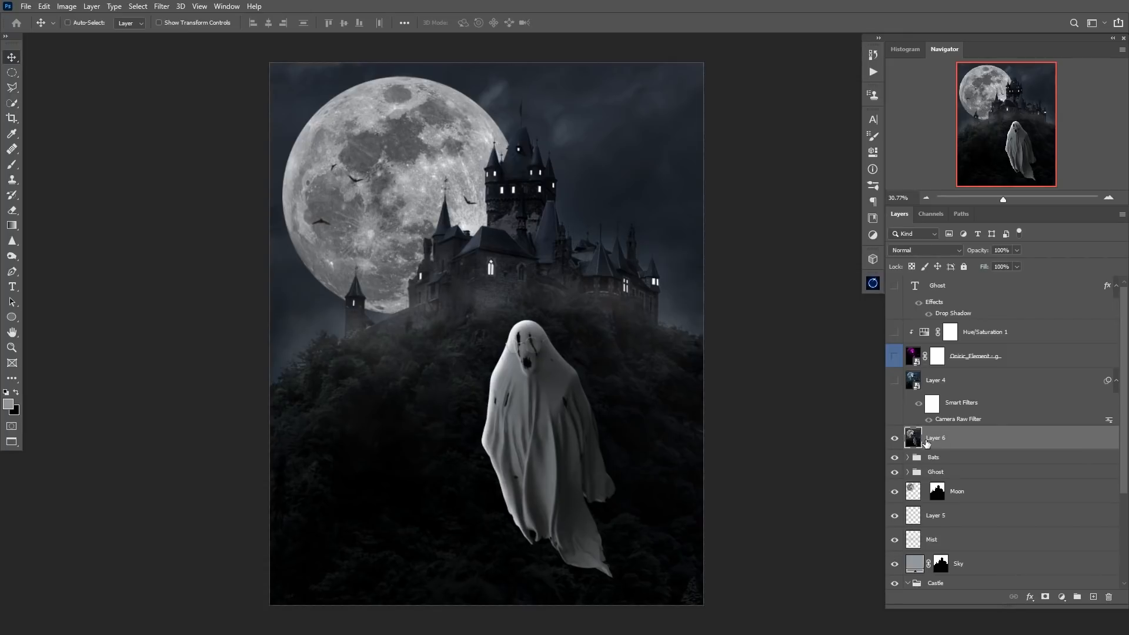
{"action": "left_click", "coordinate": [162, 7]}
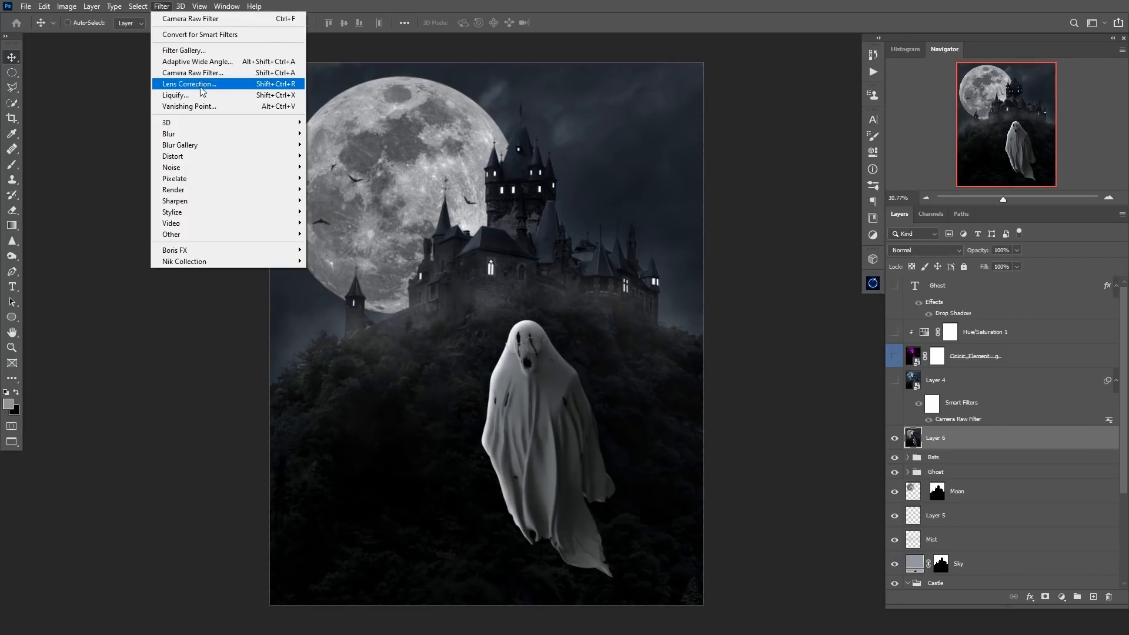
{"action": "left_click", "coordinate": [207, 77]}
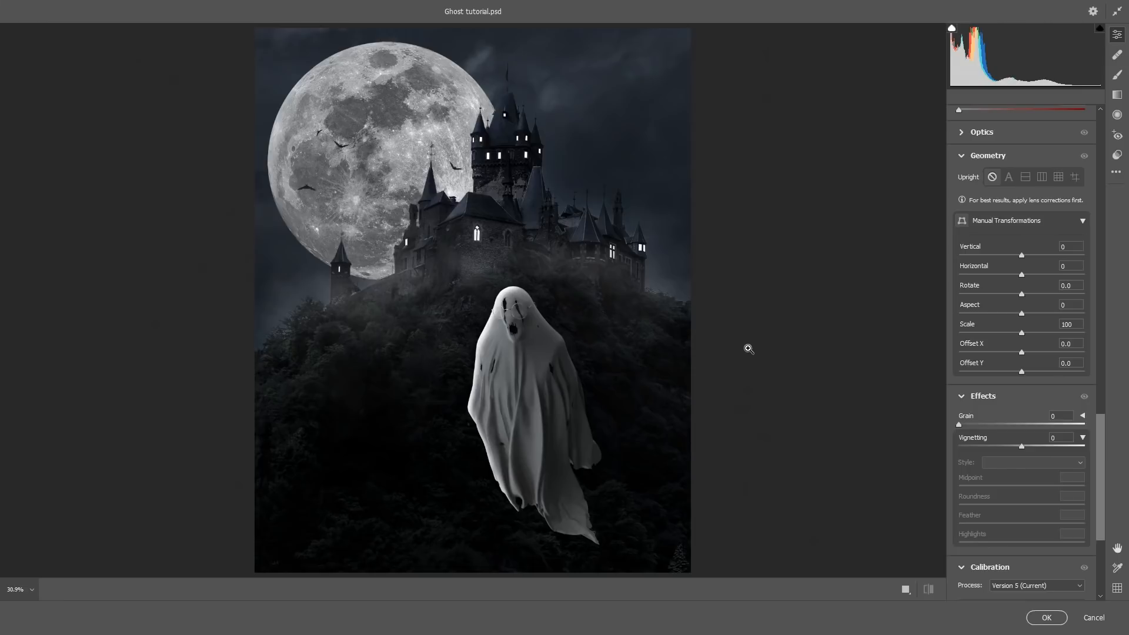
- Set the basic Camera Raw saturation to -17, shadows to -7 and temperature to -8
{"action": "left_click_drag", "start_coordinate": [1097, 448], "coordinate": [1105, 120]}
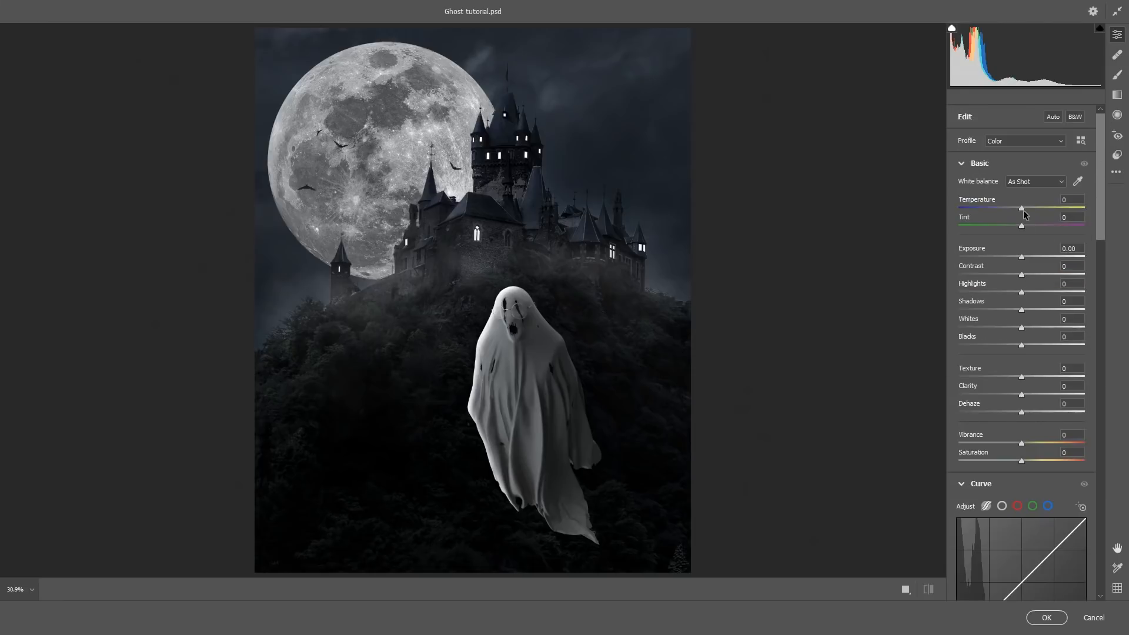
{"action": "left_click_drag", "start_coordinate": [1021, 460], "coordinate": [1017, 461]}
{"action": "mouse_move", "coordinate": [1023, 312]}
{"action": "left_mouse_down"}
{"action": "mouse_move", "coordinate": [1034, 312]}
{"action": "mouse_move", "coordinate": [1002, 311]}
{"action": "mouse_move", "coordinate": [1019, 314]}
{"action": "left_mouse_up"}
{"action": "left_click_drag", "start_coordinate": [1020, 210], "coordinate": [1014, 207]}
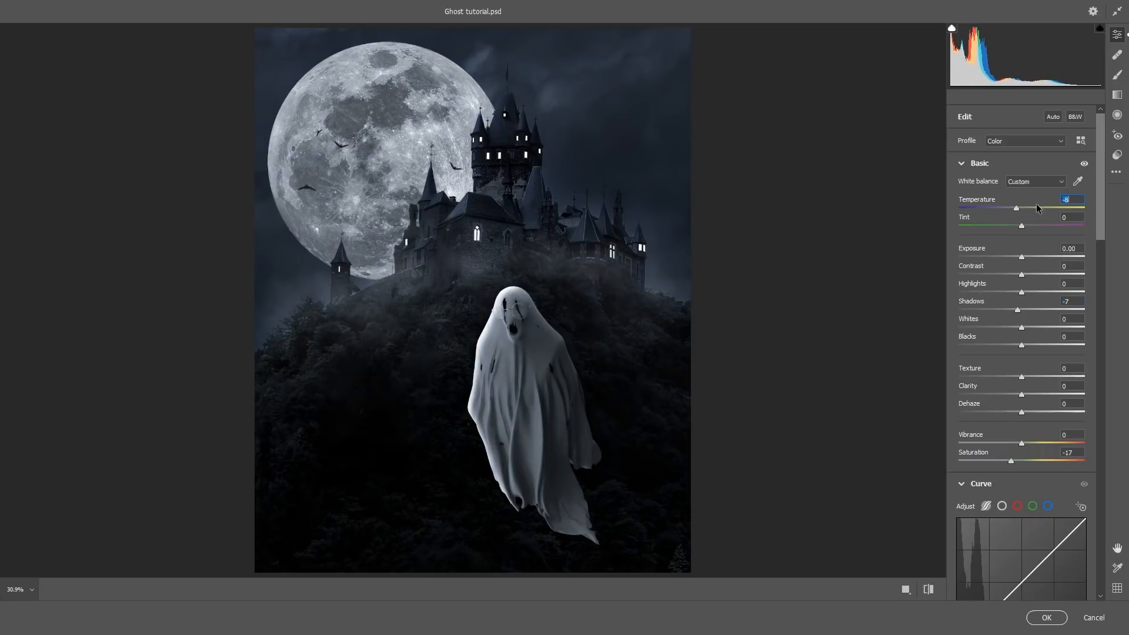
- Split-tone the image with highlights at hue 158, saturation 16 and shadows at hue 197, saturation 17, and compare before and after
{"action": "left_click_drag", "start_coordinate": [1100, 224], "coordinate": [1099, 430]}
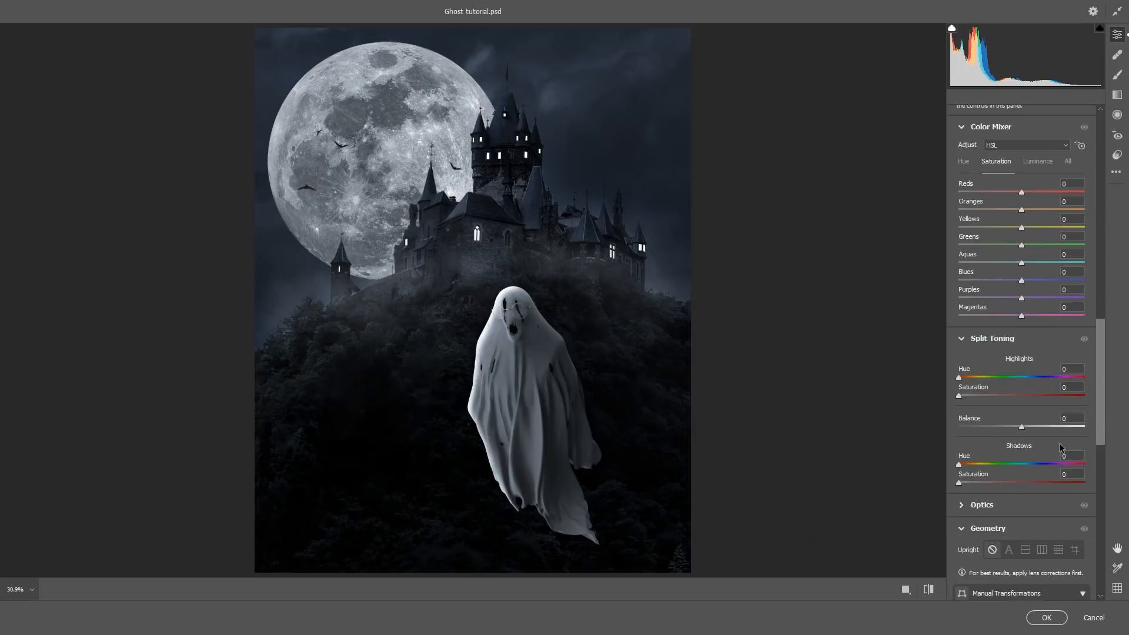
{"action": "left_click_drag", "start_coordinate": [958, 482], "coordinate": [1027, 464]}
{"action": "mouse_move", "coordinate": [961, 398]}
{"action": "left_mouse_down"}
{"action": "mouse_move", "coordinate": [975, 398]}
{"action": "mouse_move", "coordinate": [970, 379]}
{"action": "mouse_move", "coordinate": [1036, 379]}
{"action": "mouse_move", "coordinate": [972, 393]}
{"action": "mouse_move", "coordinate": [981, 395]}
{"action": "left_mouse_up"}
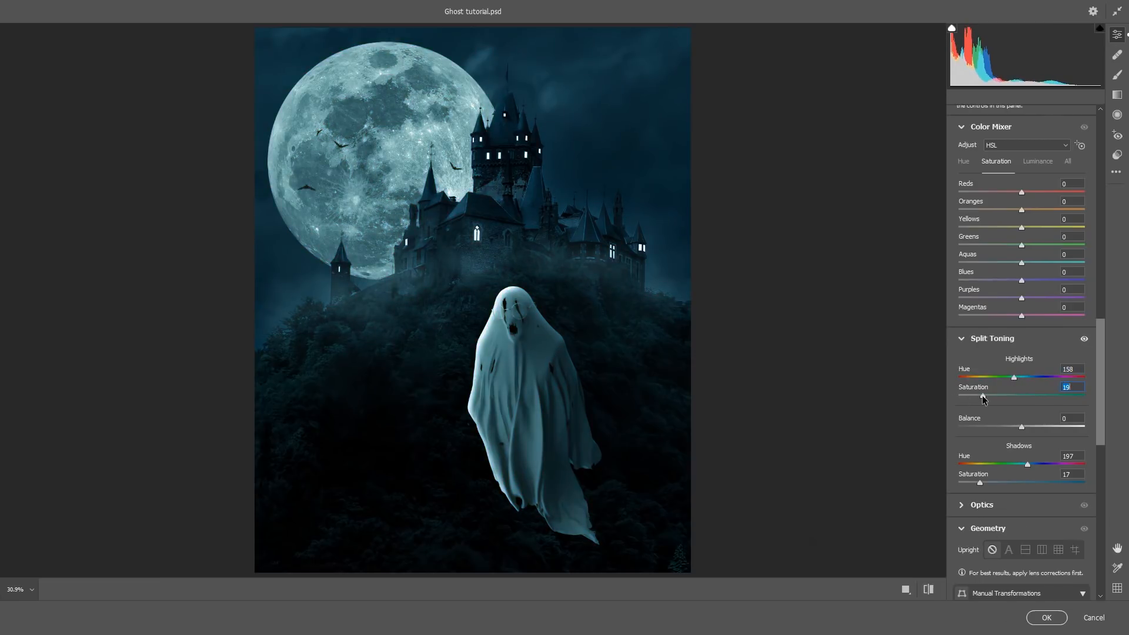
{"action": "key", "text": "p"}
{"action": "key", "text": "p"}
- Try shifting the Calibration shadow tint and the red, green and blue primaries
{"action": "scroll", "coordinate": [1096, 383], "scroll_direction": "down", "scroll_amount": 10}
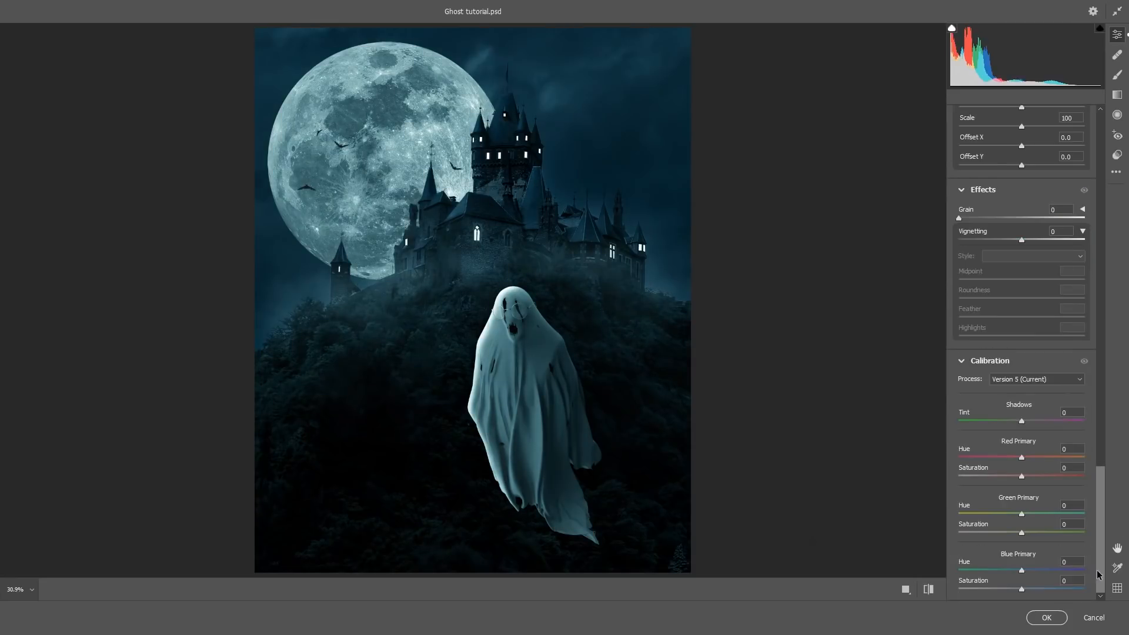
{"action": "left_click_drag", "start_coordinate": [1022, 421], "coordinate": [1046, 419]}
{"action": "double_click", "coordinate": [996, 421]}
{"action": "left_click_drag", "start_coordinate": [1021, 458], "coordinate": [1062, 458]}
{"action": "key", "text": "ctrl+z"}
{"action": "mouse_move", "coordinate": [1022, 514]}
{"action": "left_mouse_down"}
{"action": "mouse_move", "coordinate": [1068, 513]}
{"action": "mouse_move", "coordinate": [1028, 514]}
{"action": "left_mouse_up"}
{"action": "key", "text": "ctrl+z"}
{"action": "left_click_drag", "start_coordinate": [1022, 572], "coordinate": [1062, 588]}
- Set the vignetting to -17 and the Color Mixer saturation to -4 for greens, -34 for aquas, -36 for blues and -69 for magentas
{"action": "scroll", "coordinate": [1041, 482], "scroll_direction": "up", "scroll_amount": 4}
{"action": "left_click_drag", "start_coordinate": [1021, 436], "coordinate": [1010, 435]}
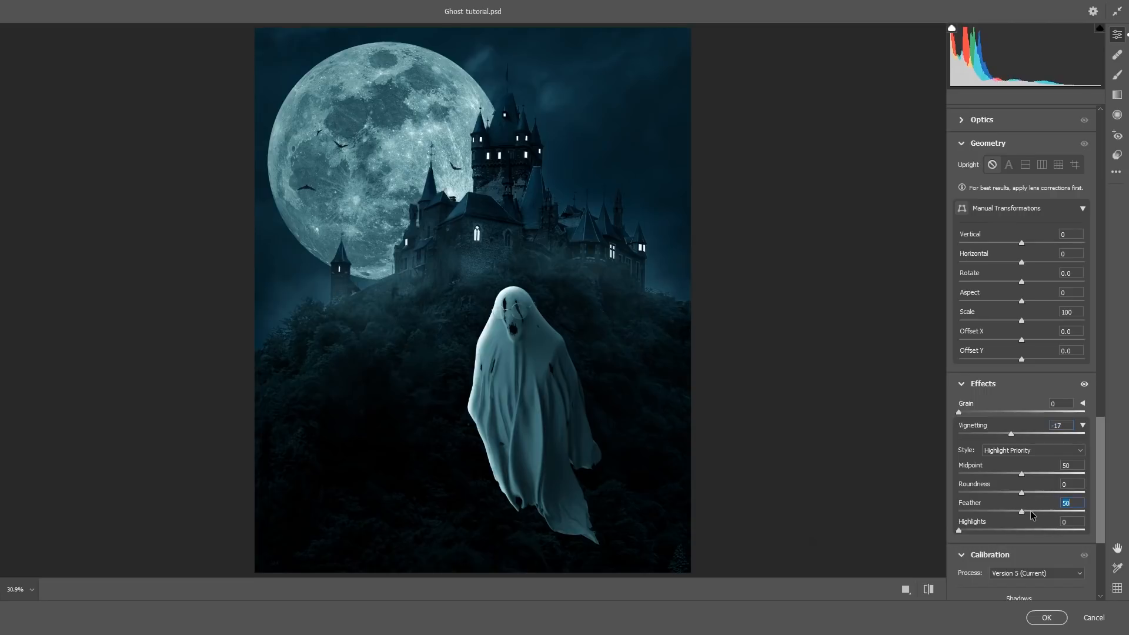
{"action": "scroll", "coordinate": [1084, 336], "scroll_direction": "up", "scroll_amount": 10}
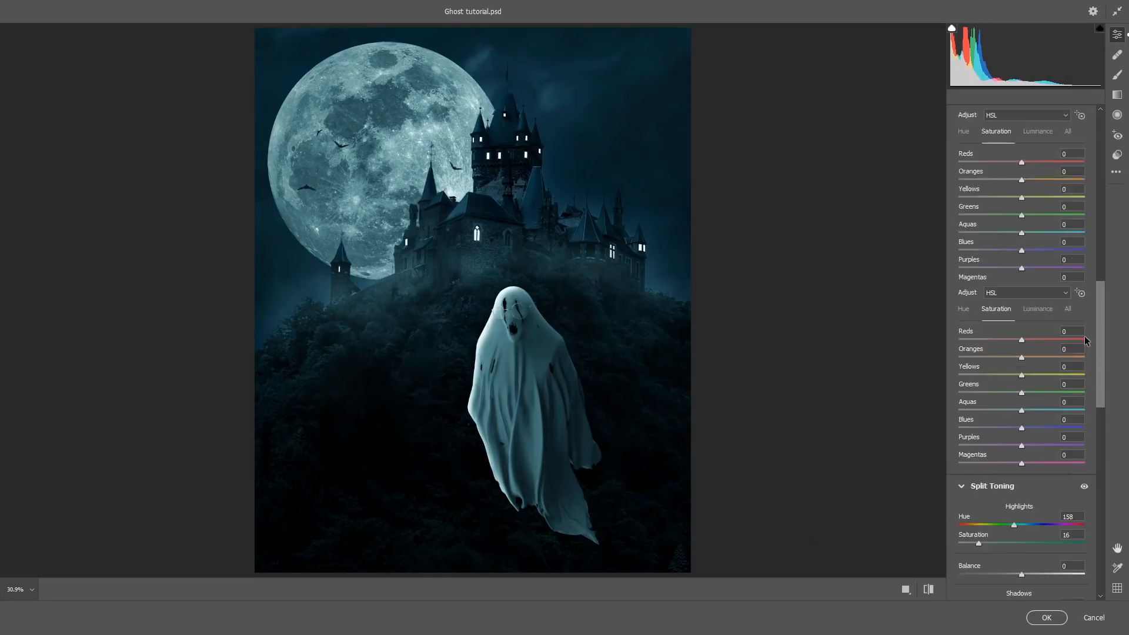
{"action": "scroll", "coordinate": [1088, 281], "scroll_direction": "up", "scroll_amount": 6}
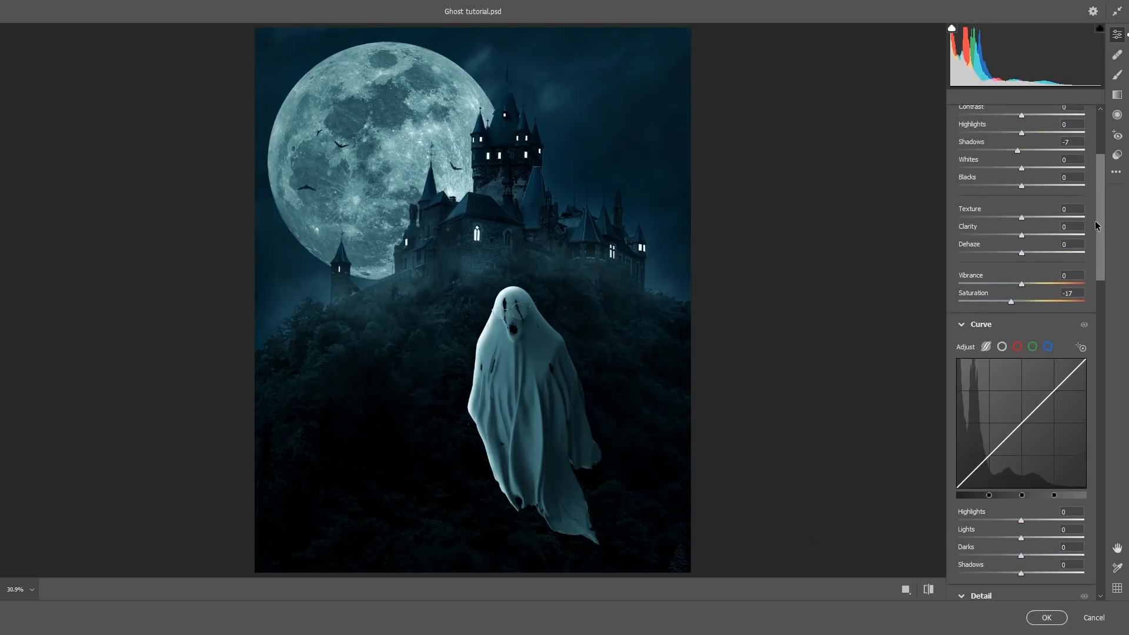
{"action": "scroll", "coordinate": [1095, 221], "scroll_direction": "down", "scroll_amount": 8}
{"action": "scroll", "coordinate": [1101, 313], "scroll_direction": "down", "scroll_amount": 5}
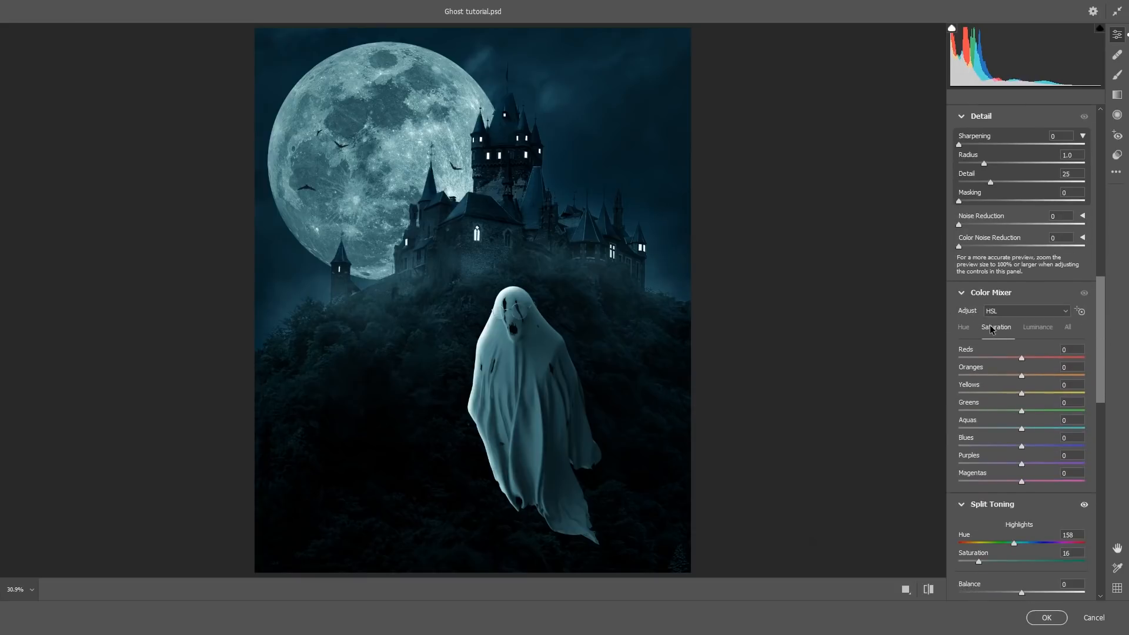
{"action": "left_click_drag", "start_coordinate": [1021, 449], "coordinate": [958, 410]}
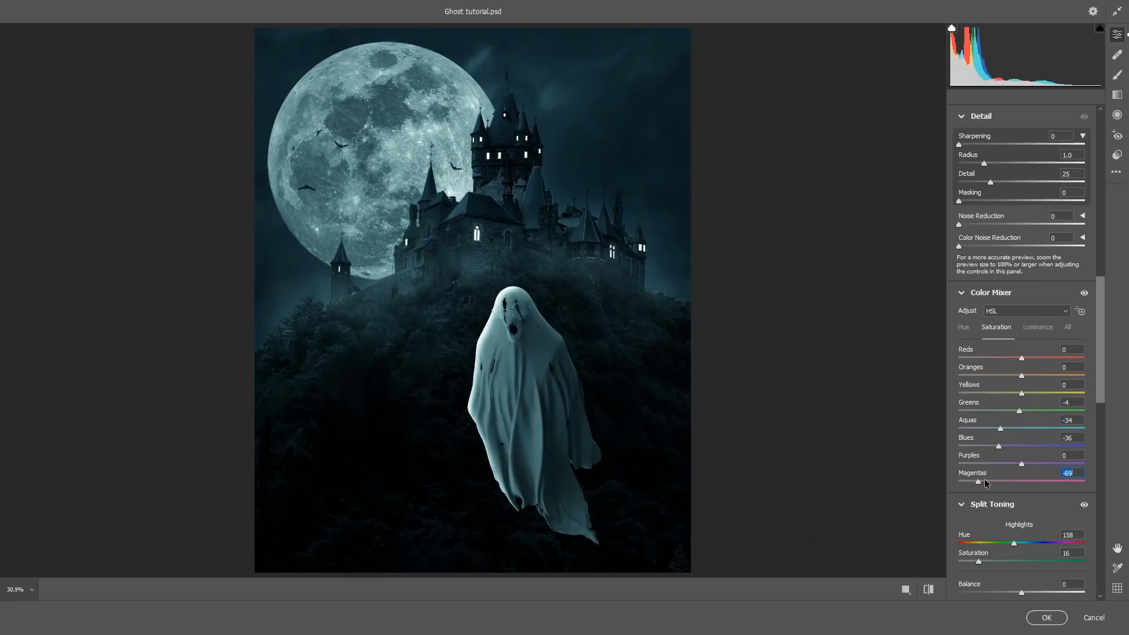
- Set texture to +17, clarity to -23, dehaze to -10, vibrance to +9 and saturation to -10, and apply the Camera Raw grade
{"action": "left_click_drag", "start_coordinate": [1099, 392], "coordinate": [1107, 211]}
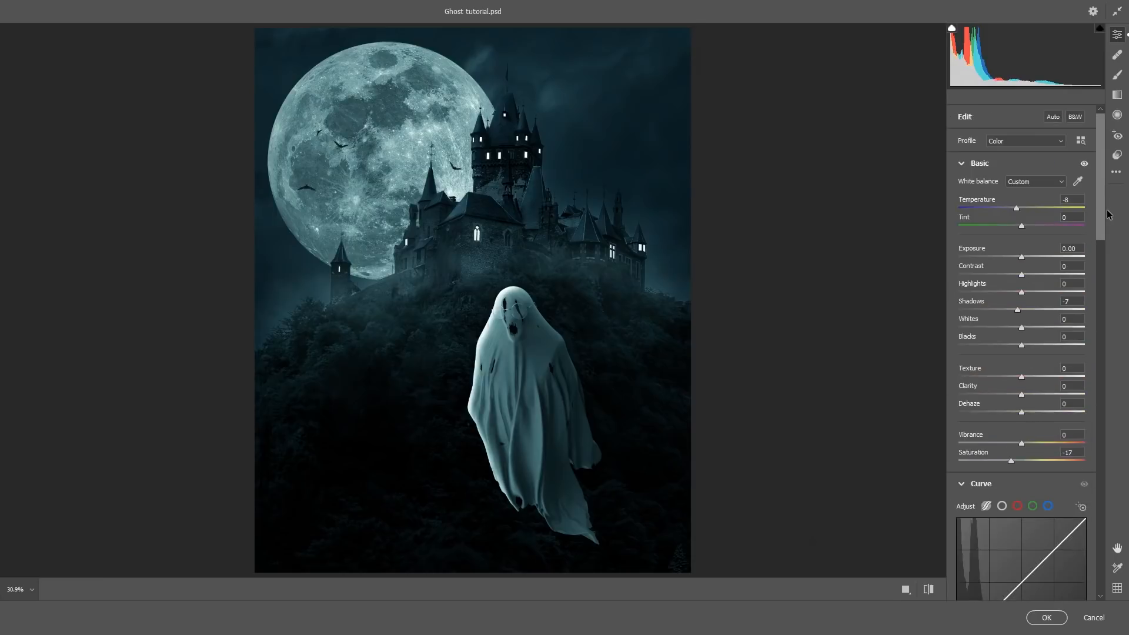
{"action": "left_click_drag", "start_coordinate": [1022, 274], "coordinate": [994, 275]}
{"action": "double_click", "coordinate": [993, 275]}
{"action": "left_click_drag", "start_coordinate": [1022, 393], "coordinate": [1019, 465]}
{"action": "left_click", "coordinate": [1010, 461]}
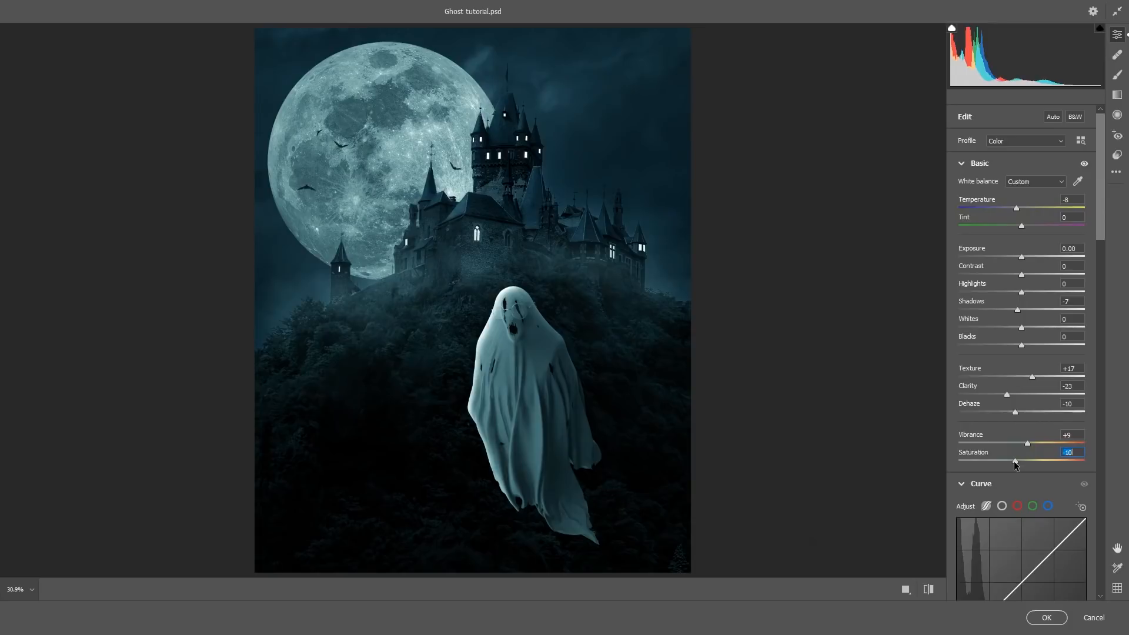
{"action": "left_click", "coordinate": [1051, 617]}
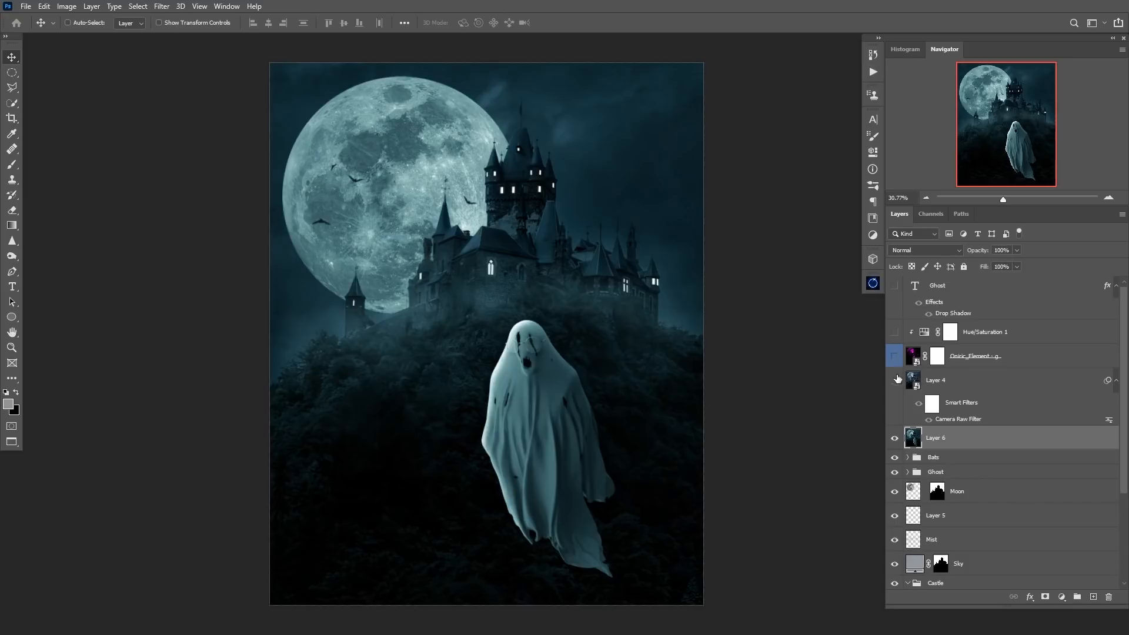
- Compare the new grade with Layer 4, leave Layer 4 hidden, and turn on the glow layer above it
{"action": "left_click", "coordinate": [896, 380]}
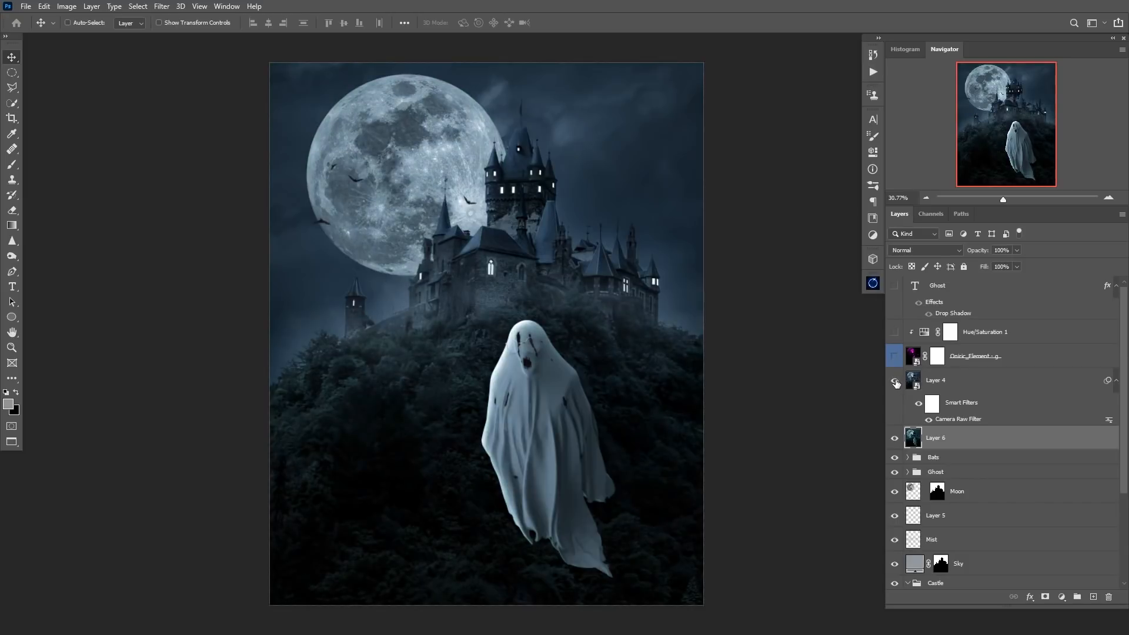
{"action": "left_click", "coordinate": [895, 382]}
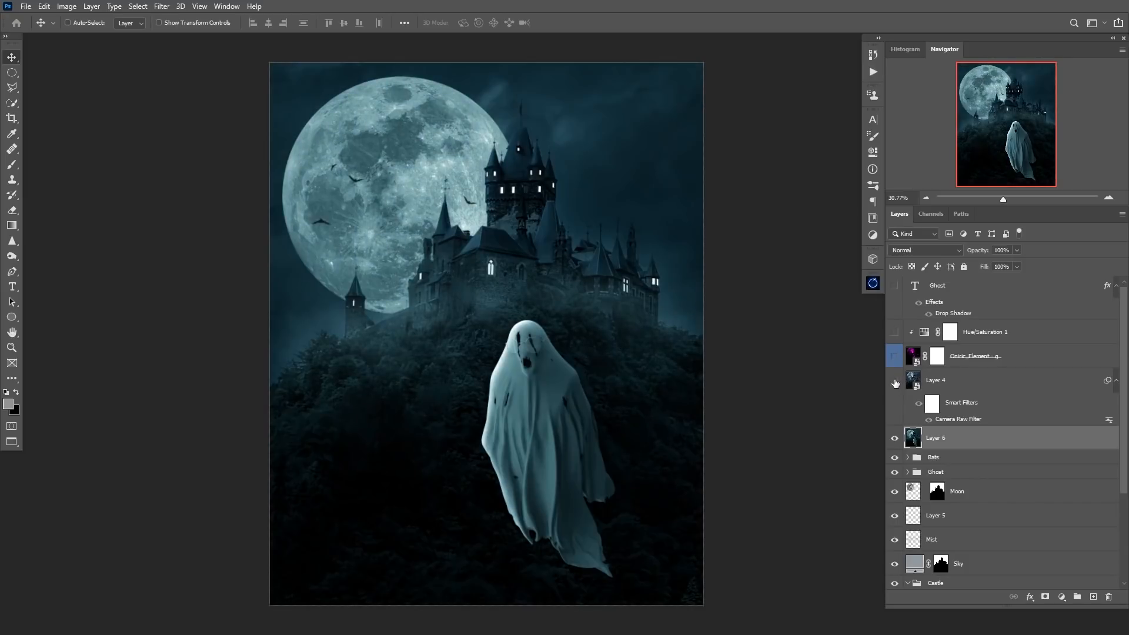
{"action": "left_click", "coordinate": [896, 383]}
{"action": "left_click", "coordinate": [894, 358]}
{"action": "left_click", "coordinate": [894, 356]}
{"action": "left_click", "coordinate": [894, 357]}
{"action": "left_click", "coordinate": [894, 357]}
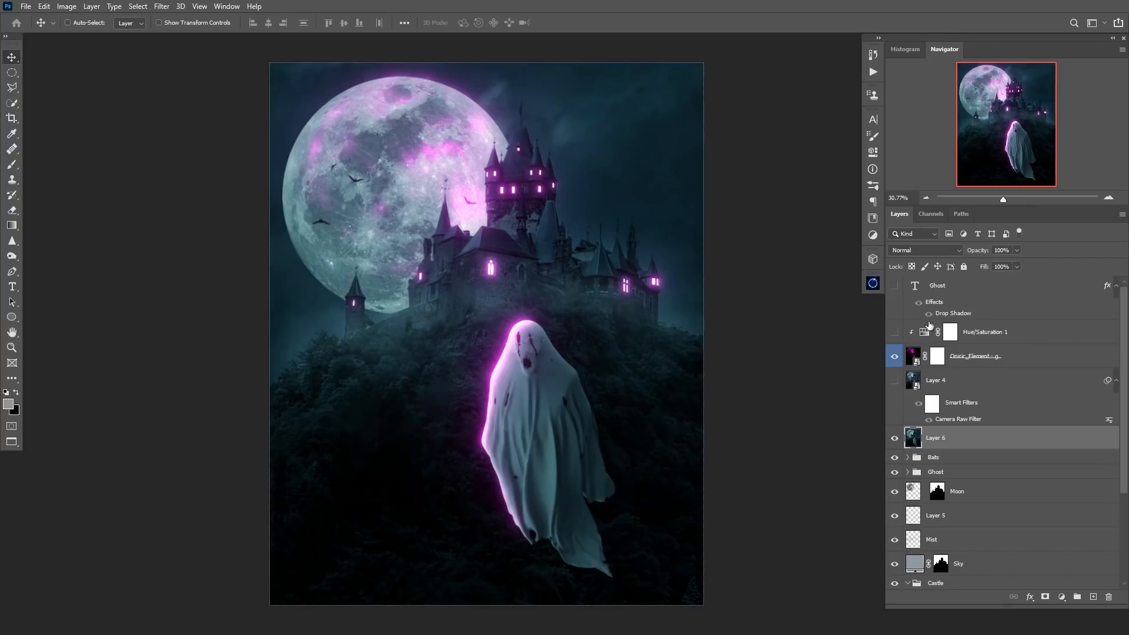
- Mask the glow off the moon with a black Soft Round brush at 100% opacity, and reduce the brush to 500 px
{"action": "left_click", "coordinate": [938, 361]}
{"action": "key", "text": "b"}
{"action": "right_click", "coordinate": [424, 189]}
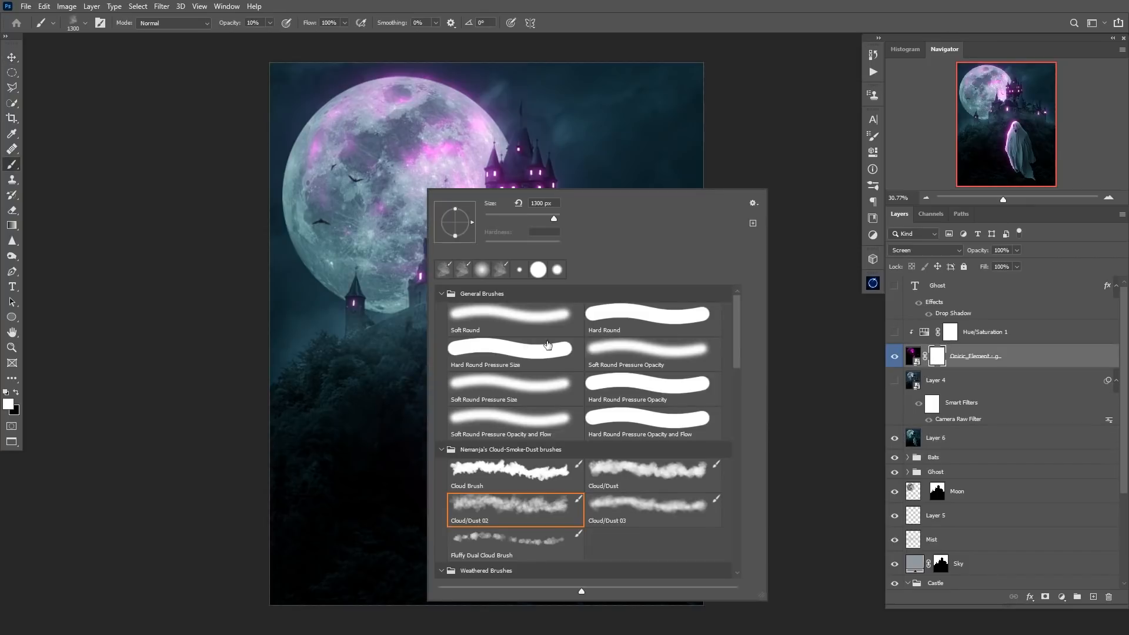
{"action": "left_click", "coordinate": [529, 322]}
{"action": "key", "text": "Return"}
{"action": "key", "text": "x"}
{"action": "key", "text": "0"}
{"action": "mouse_move", "coordinate": [385, 163]}
{"action": "left_mouse_down"}
{"action": "mouse_move", "coordinate": [391, 142]}
{"action": "mouse_move", "coordinate": [456, 202]}
{"action": "mouse_move", "coordinate": [434, 203]}
{"action": "mouse_move", "coordinate": [466, 120]}
{"action": "mouse_move", "coordinate": [310, 236]}
{"action": "left_mouse_up"}
{"action": "key", "text": "bracketleft"}
{"action": "key", "text": "bracketleft"}
{"action": "key", "text": "bracketleft"}
{"action": "key", "text": "bracketleft"}
{"action": "key", "text": "bracketleft"}
{"action": "key", "text": "bracketleft"}
{"action": "key", "text": "bracketleft"}
{"action": "key", "text": "bracketleft"}
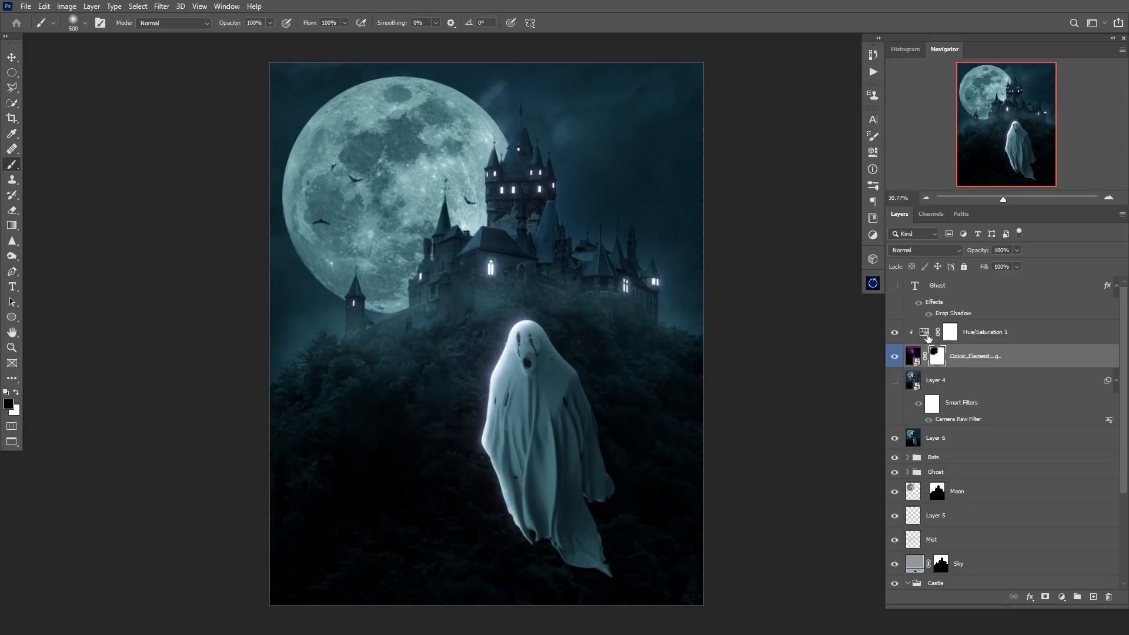
- Add a new layer above Hue/Saturation 1 and set its blend mode to Linear Dodge (Add)
{"action": "left_click", "coordinate": [928, 336]}
{"action": "left_click", "coordinate": [1093, 597]}
{"action": "left_click", "coordinate": [936, 250]}
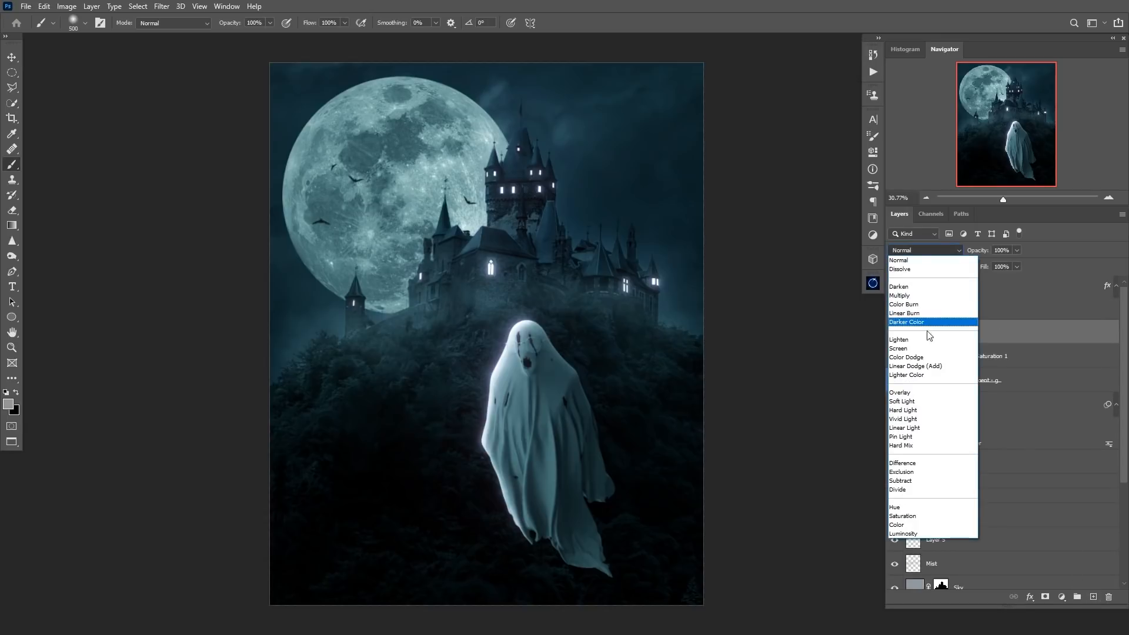
{"action": "left_click", "coordinate": [926, 359]}
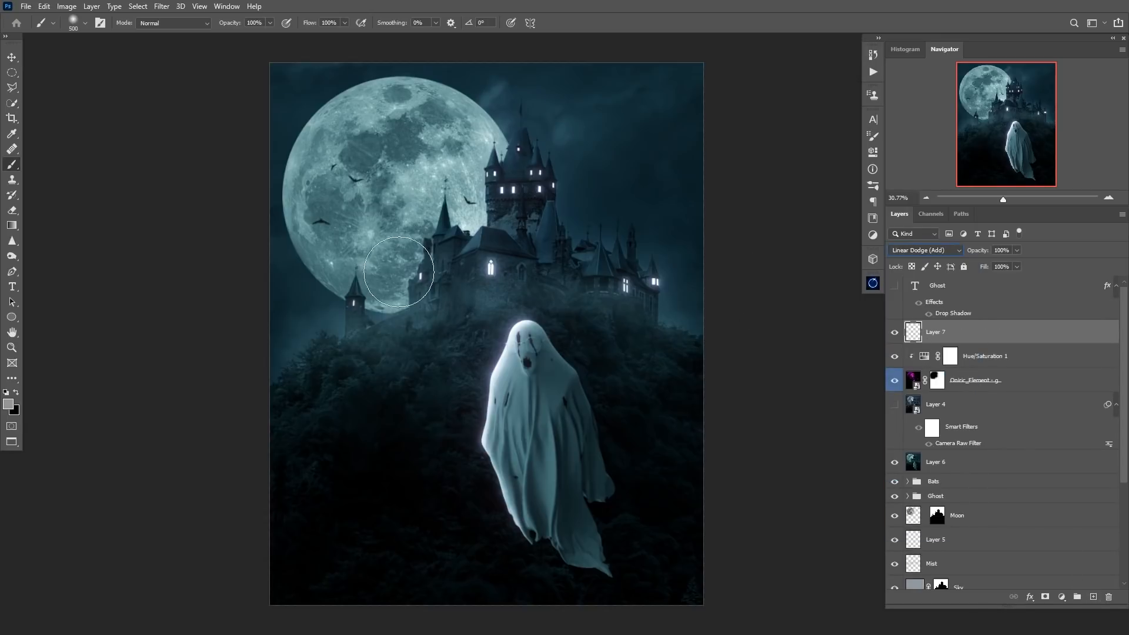
{"action": "left_click", "coordinate": [390, 228]}
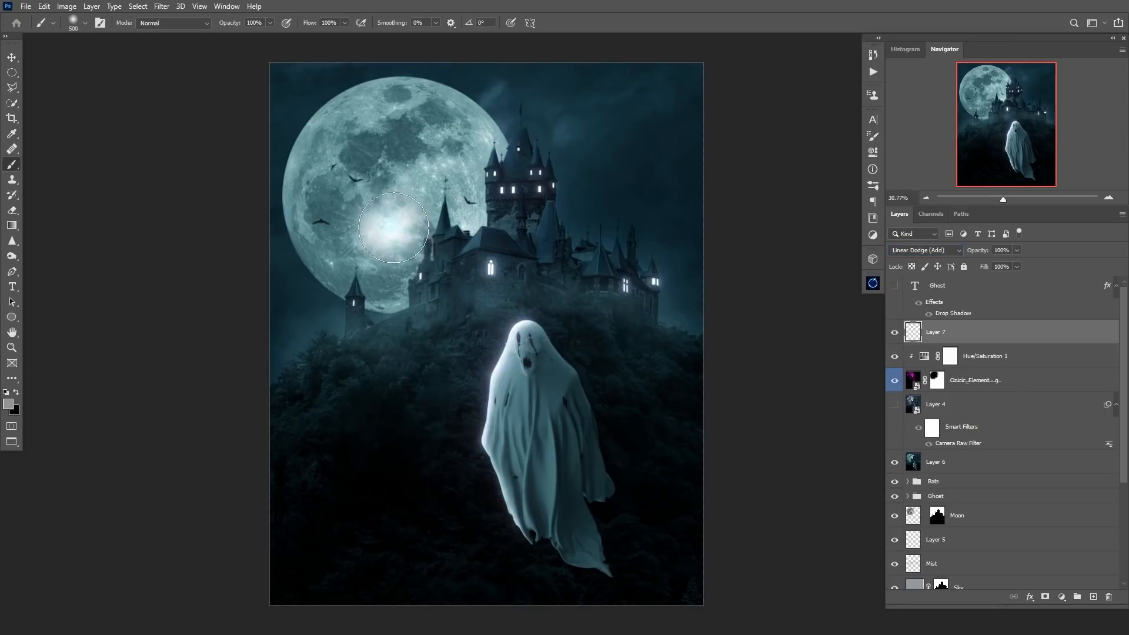
{"action": "key", "text": "bracketright"}
{"action": "key", "text": "bracketright"}
{"action": "key", "text": "bracketright"}
{"action": "key", "text": "bracketright"}
{"action": "key", "text": "ctrl+z"}
- Build up a soft glow over the moon's centre on Layer 7 with a much larger soft brush at 10% opacity
{"action": "key", "text": "1"}
{"action": "key", "text": "bracketright"}
{"action": "key", "text": "bracketright"}
{"action": "key", "text": "bracketright"}
{"action": "key", "text": "bracketright"}
{"action": "key", "text": "bracketright"}
{"action": "left_click", "coordinate": [392, 185]}
{"action": "left_click", "coordinate": [385, 180]}
{"action": "left_click", "coordinate": [365, 180]}
{"action": "left_click", "coordinate": [377, 206]}
{"action": "left_click", "coordinate": [393, 219]}
- Brighten the moon's upper part, lower centre and left edge with progressively smaller dabs, reducing the brush to 800 px
{"action": "key", "text": "bracketleft"}
{"action": "key", "text": "bracketleft"}
{"action": "left_click", "coordinate": [416, 154]}
{"action": "left_click", "coordinate": [374, 157]}
{"action": "key", "text": "bracketleft"}
{"action": "key", "text": "bracketleft"}
{"action": "left_click", "coordinate": [399, 233]}
{"action": "left_click", "coordinate": [386, 116]}
{"action": "key", "text": "bracketleft"}
{"action": "key", "text": "bracketleft"}
{"action": "left_click", "coordinate": [326, 165]}
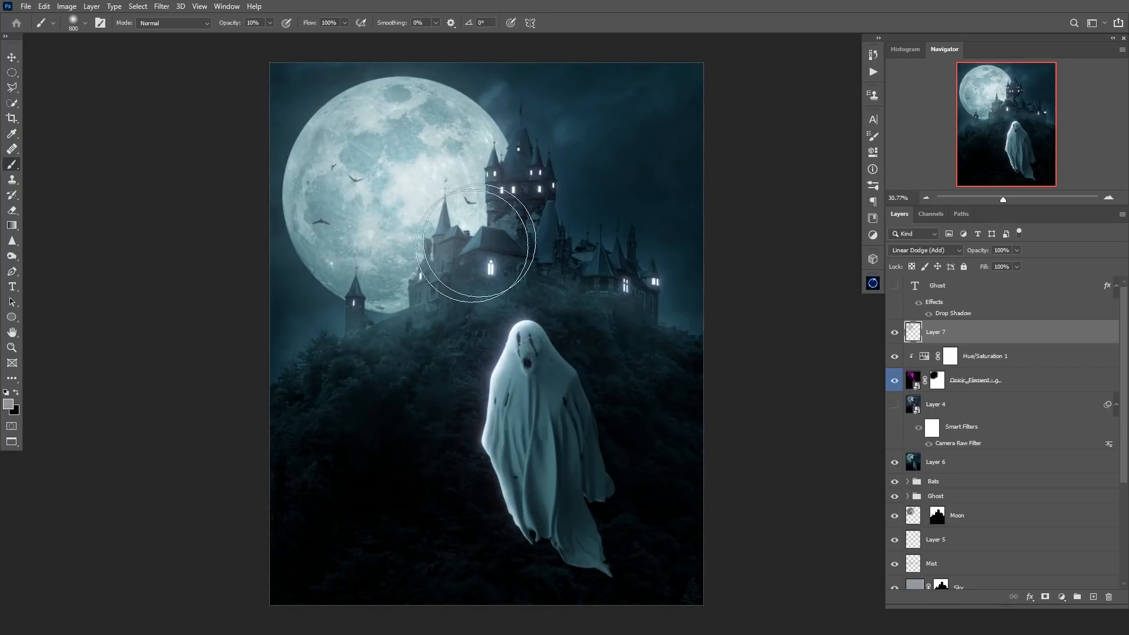
- Shift the glow's colour from purple toward teal in Hue/Saturation 1, and compare the result with Layer 4, leaving Layer 4 hidden
{"action": "mouse_move", "coordinate": [532, 362]}
{"action": "left_mouse_down"}
{"action": "mouse_move", "coordinate": [515, 376]}
{"action": "mouse_move", "coordinate": [594, 373]}
{"action": "left_mouse_up"}
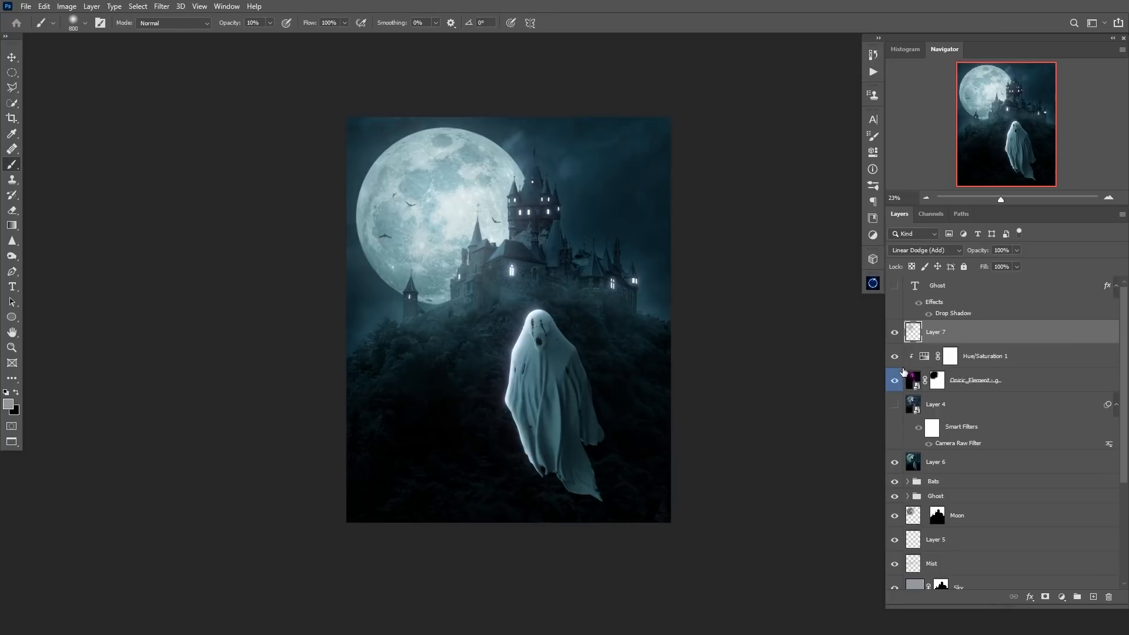
{"action": "double_click", "coordinate": [925, 358]}
{"action": "left_click_drag", "start_coordinate": [710, 222], "coordinate": [682, 221]}
{"action": "left_click", "coordinate": [842, 116]}
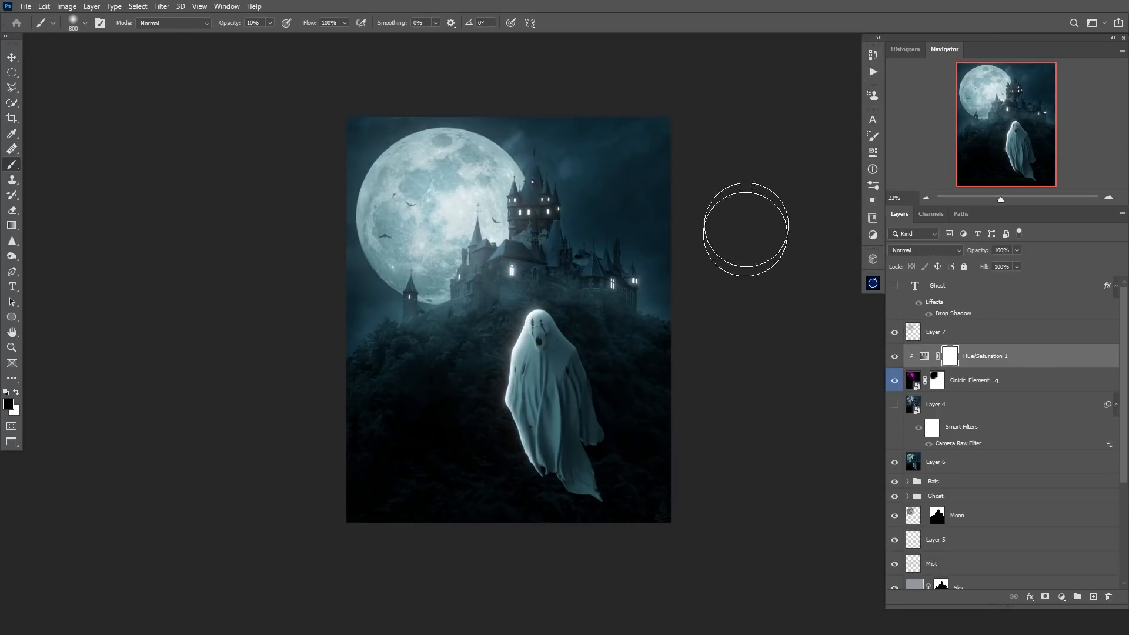
{"action": "left_click", "coordinate": [895, 405]}
{"action": "left_click", "coordinate": [894, 407]}
- Turn on the Ghost title layer and move the title down to the middle of the moon
{"action": "left_click", "coordinate": [895, 286]}
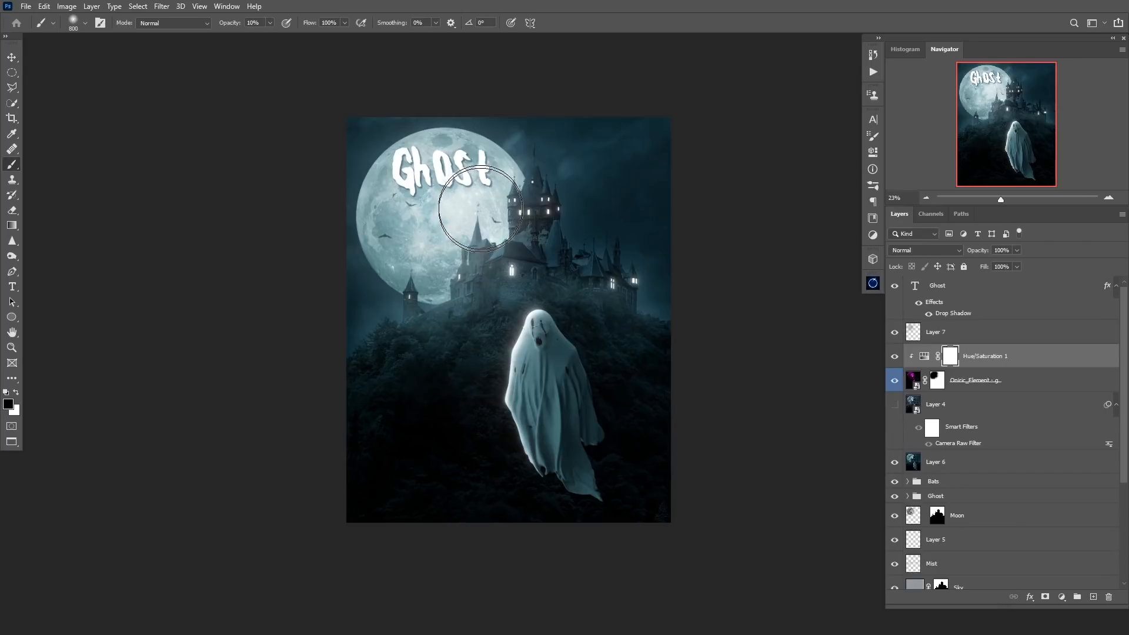
{"action": "key", "text": "v"}
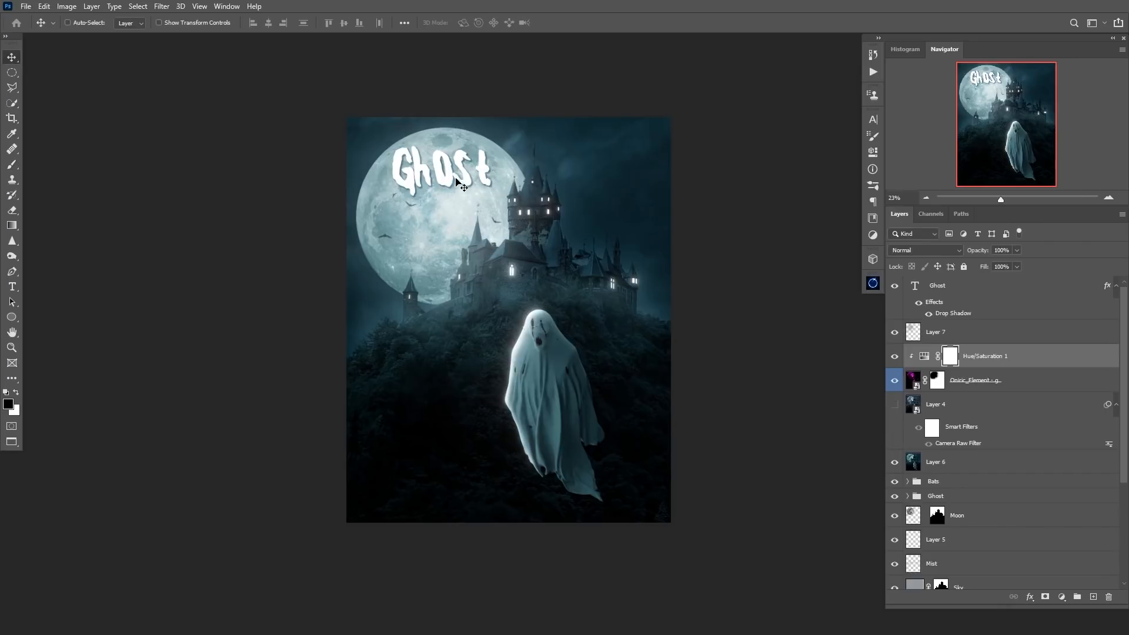
{"action": "left_click", "coordinate": [945, 286]}
{"action": "mouse_move", "coordinate": [453, 203]}
{"action": "left_mouse_down"}
{"action": "mouse_move", "coordinate": [442, 482]}
{"action": "mouse_move", "coordinate": [576, 209]}
{"action": "mouse_move", "coordinate": [540, 205]}
{"action": "mouse_move", "coordinate": [574, 177]}
{"action": "mouse_move", "coordinate": [473, 200]}
{"action": "mouse_move", "coordinate": [466, 218]}
{"action": "left_mouse_up"}
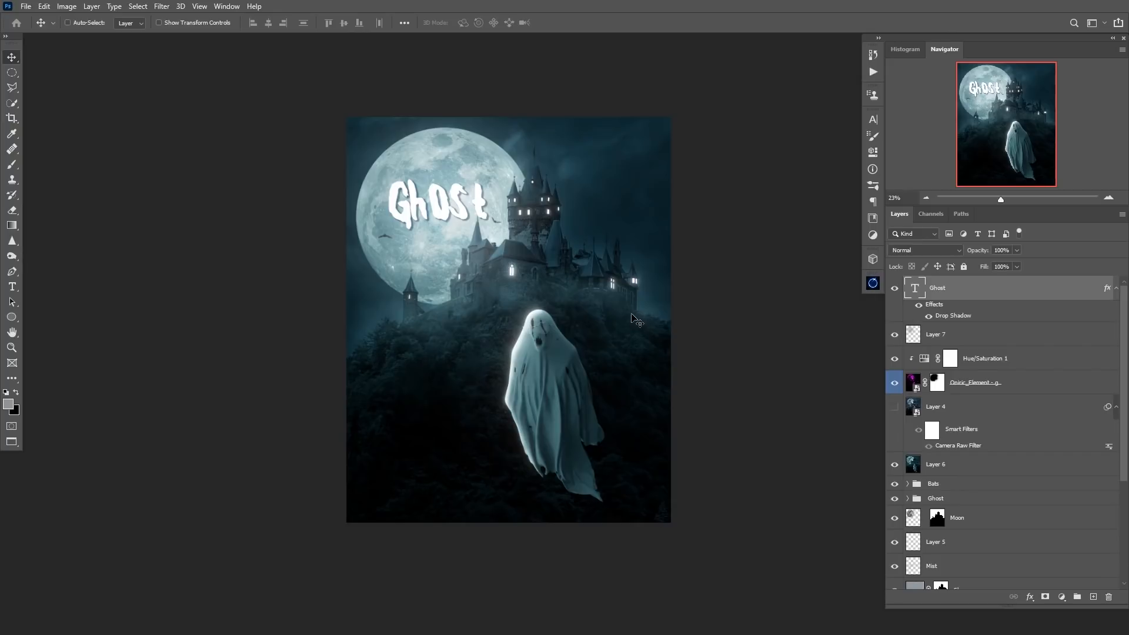